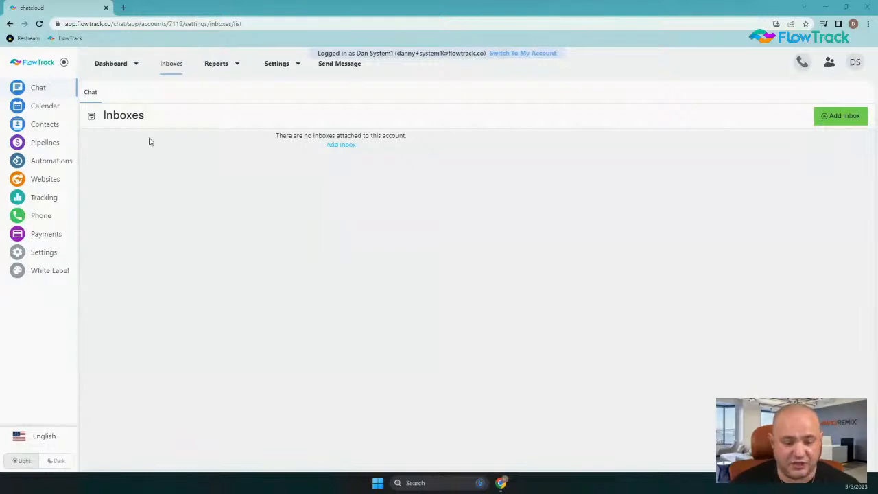
- Start a new inbox and choose Email as its channel
{"action": "left_click", "coordinate": [844, 116]}
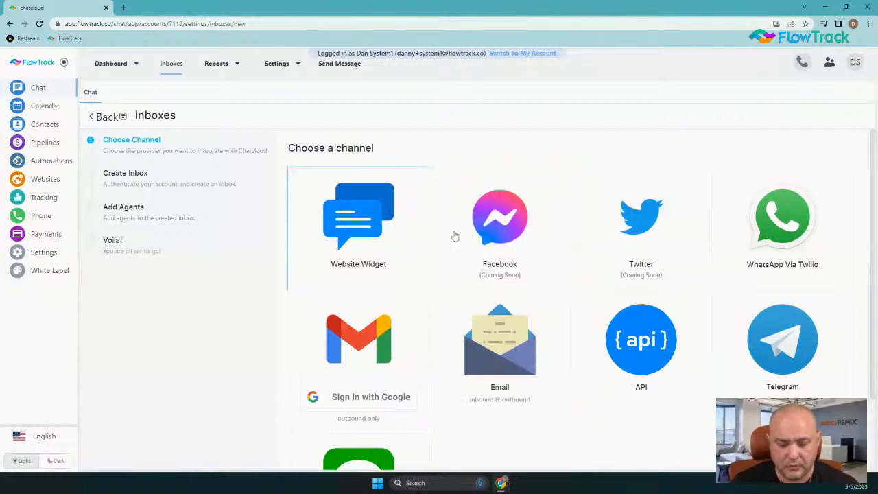
{"action": "scroll", "coordinate": [512, 310], "scroll_direction": "down", "scroll_amount": 2}
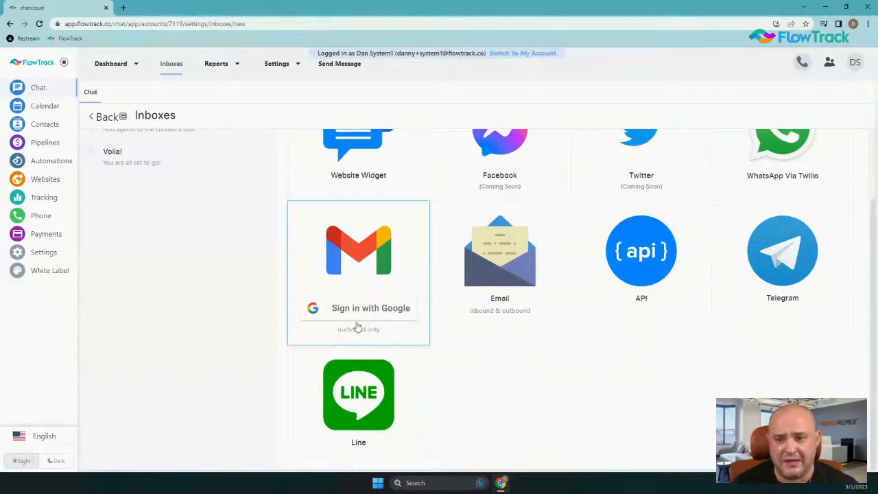
{"action": "left_click", "coordinate": [497, 258]}
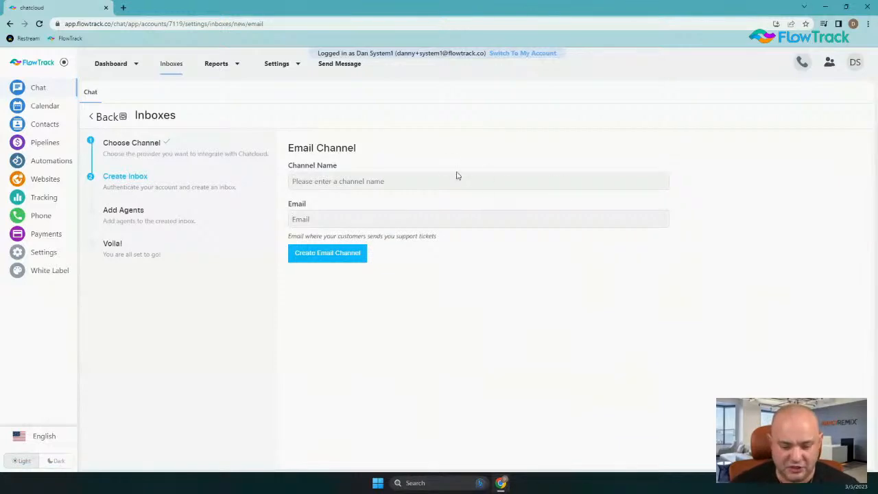
- Create the email channel named support-Flowtrack.com with the support e-mail address
{"action": "type", "text": "support"}
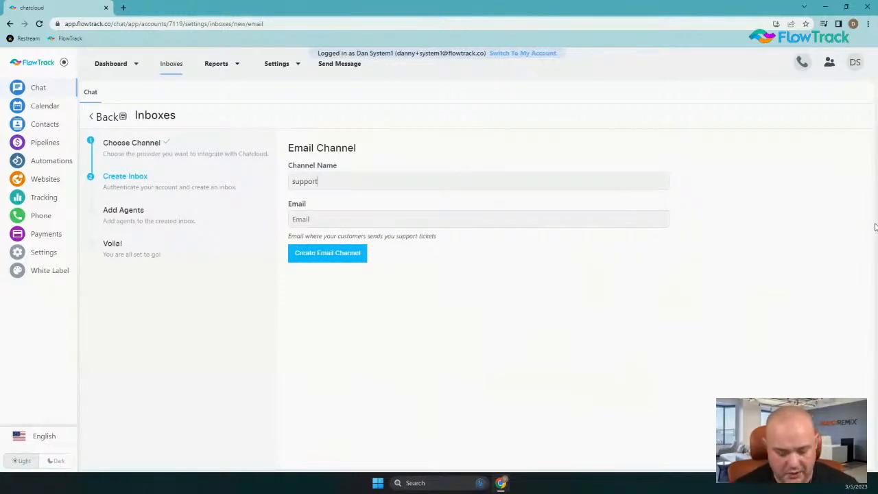
{"action": "type", "text": "-Atlanta"}
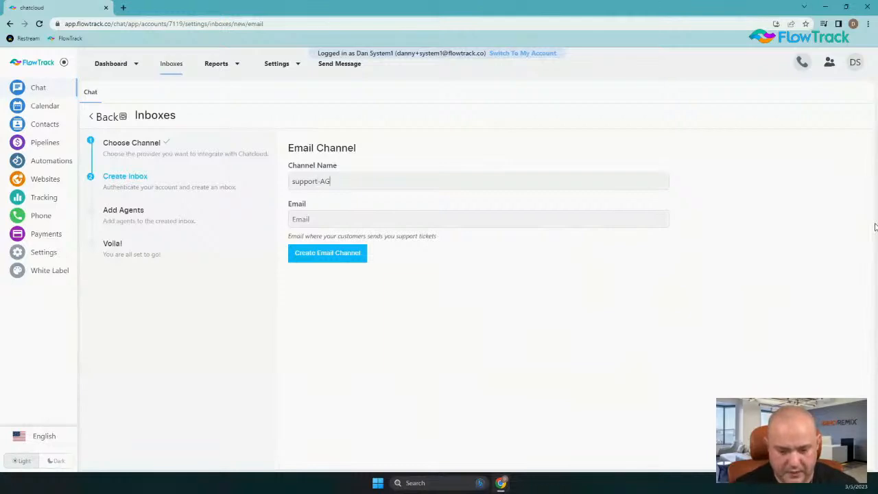
{"action": "key", "text": "BackSpace"}
{"action": "key", "text": "BackSpace"}
{"action": "key", "text": "BackSpace"}
{"action": "key", "text": "BackSpace"}
{"action": "key", "text": "BackSpace"}
{"action": "key", "text": "BackSpace"}
{"action": "key", "text": "BackSpace"}
{"action": "type", "text": "Fl"}
{"action": "key", "text": "BackSpace"}
{"action": "key", "text": "BackSpace"}
{"action": "type", "text": "Flowtrack"}
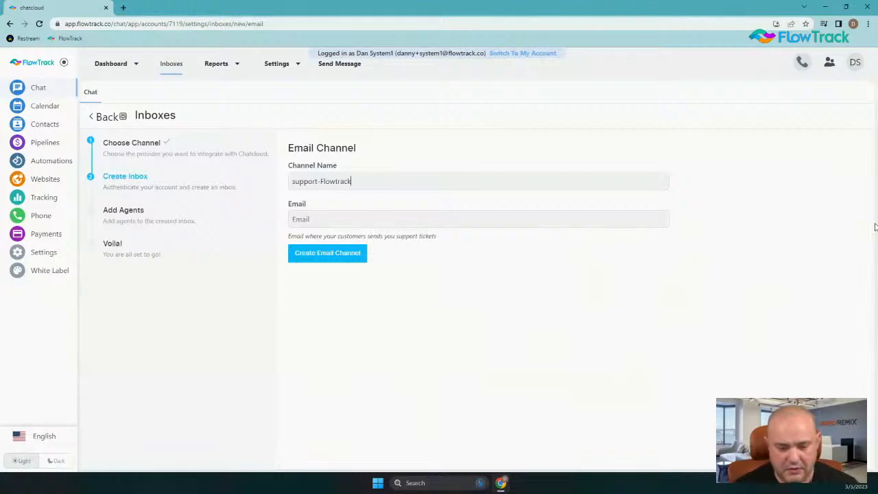
{"action": "type", "text": ".com"}
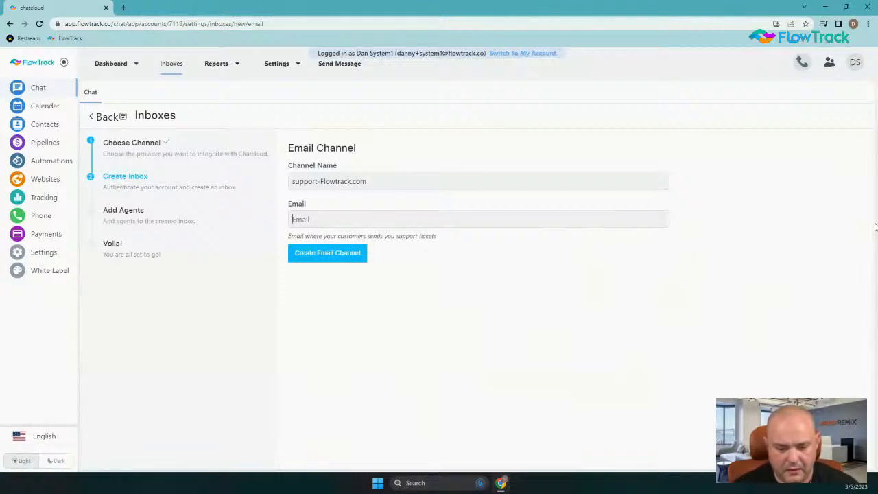
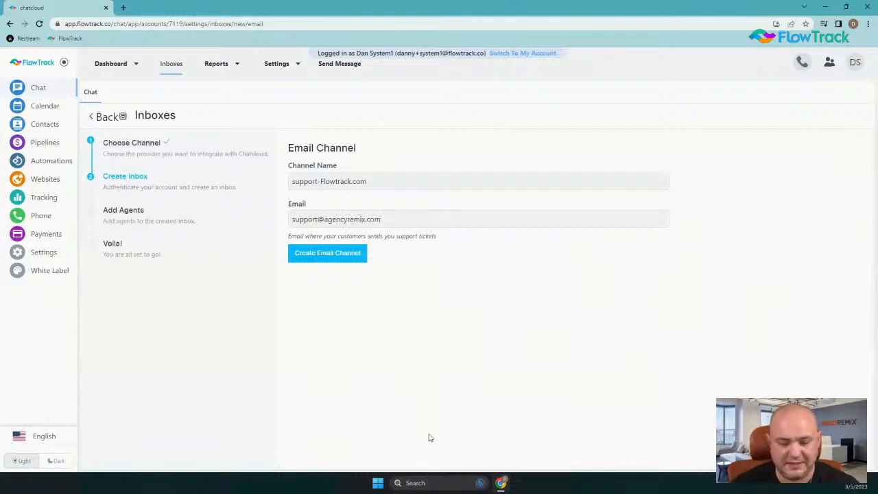
{"action": "left_click_drag", "start_coordinate": [383, 221], "coordinate": [270, 224]}
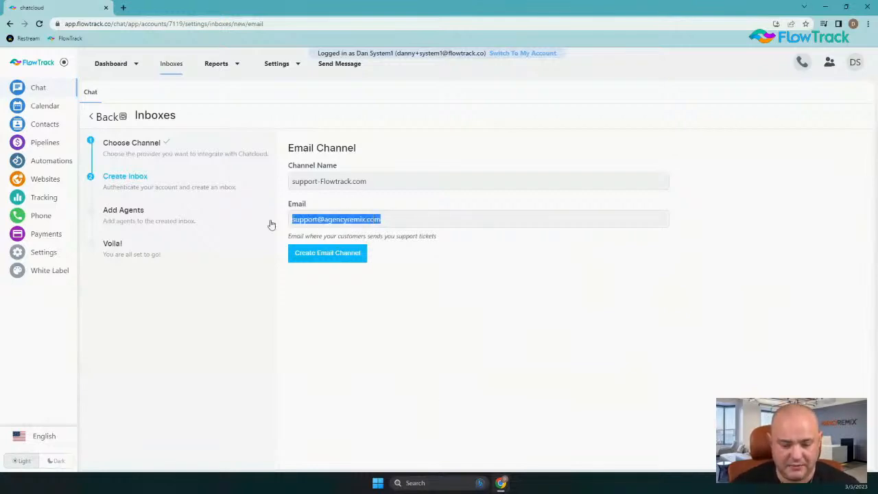
{"action": "left_click", "coordinate": [331, 254]}
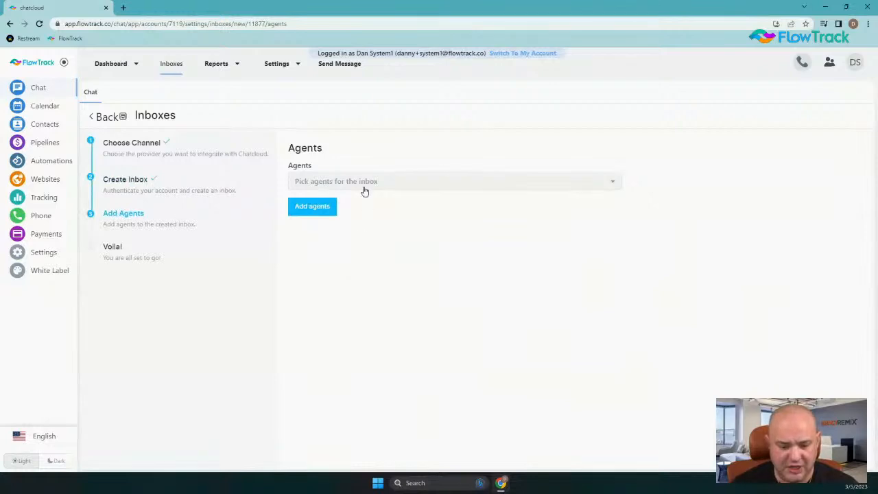
- Assign the account's agent to the support-Flowtrack.com inbox
{"action": "left_click", "coordinate": [365, 181]}
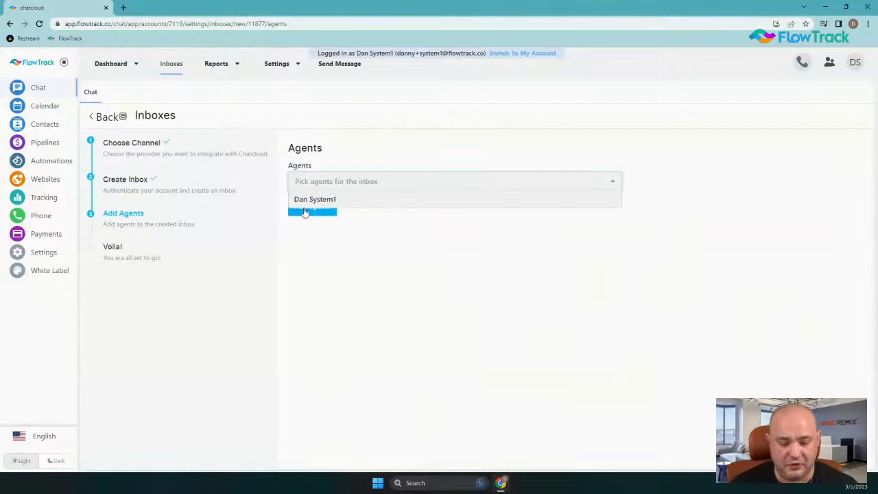
{"action": "left_click", "coordinate": [335, 200]}
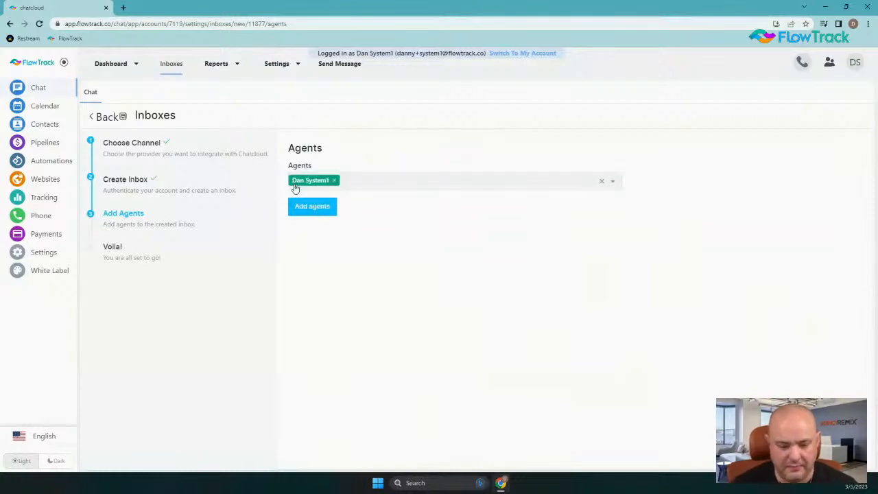
{"action": "left_click", "coordinate": [314, 211]}
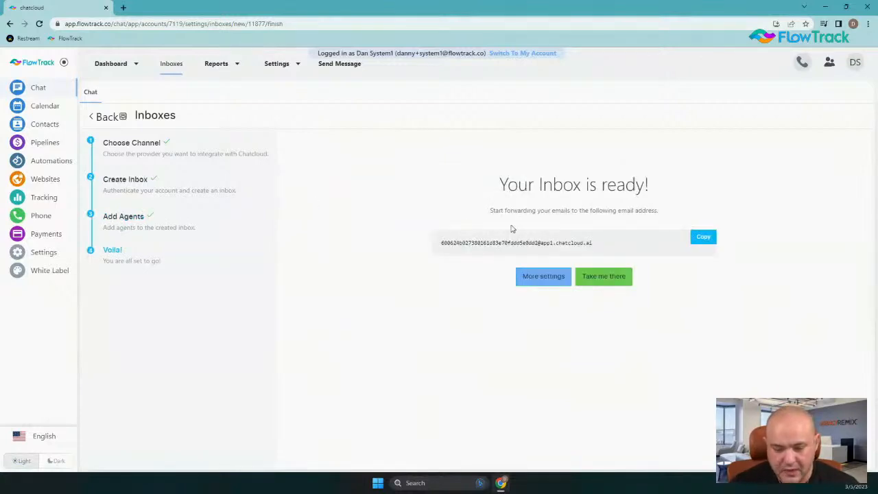
- Select the forwarding e-mail address, then go to the inbox's full settings
{"action": "left_click_drag", "start_coordinate": [595, 244], "coordinate": [415, 246]}
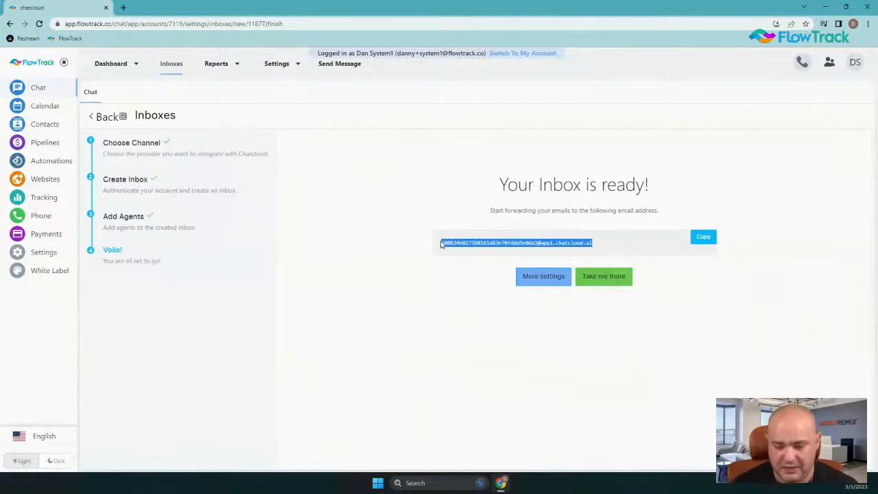
{"action": "left_click", "coordinate": [539, 277]}
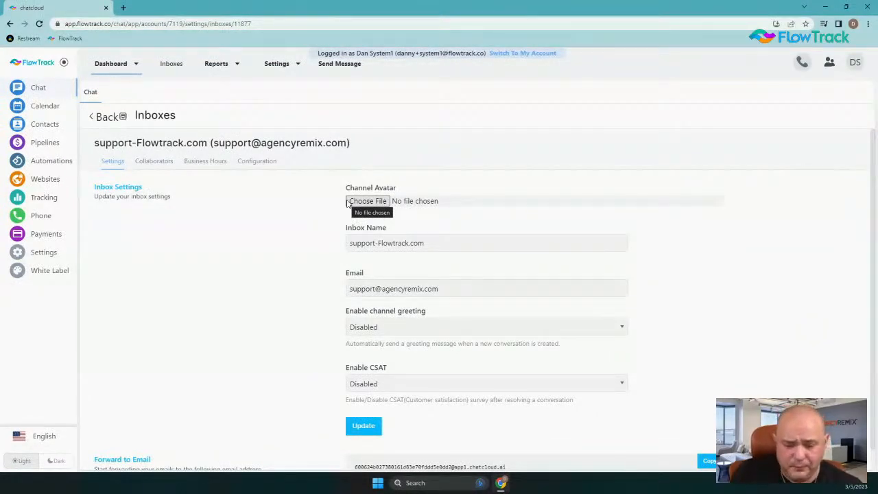
- Look through the Collaborators and Business Hours sections, ending on the inbox's Configuration section
{"action": "double_click", "coordinate": [378, 244]}
{"action": "left_click", "coordinate": [376, 245]}
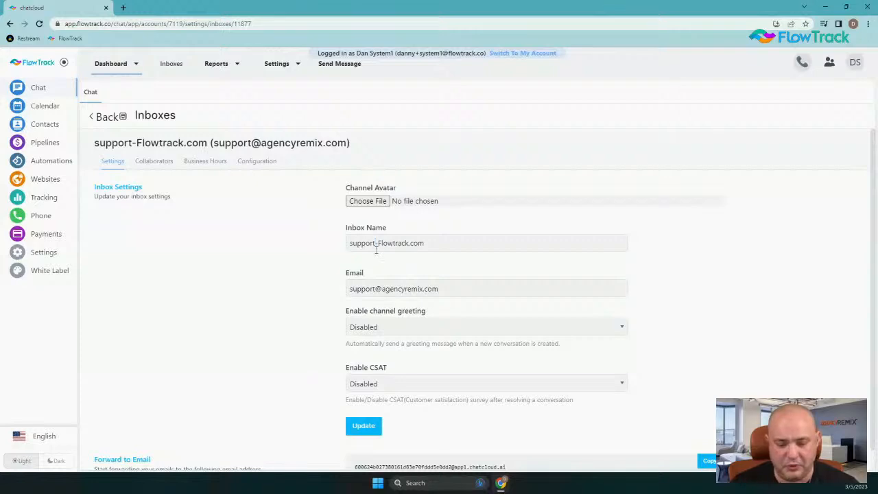
{"action": "scroll", "coordinate": [447, 319], "scroll_direction": "down", "scroll_amount": 1}
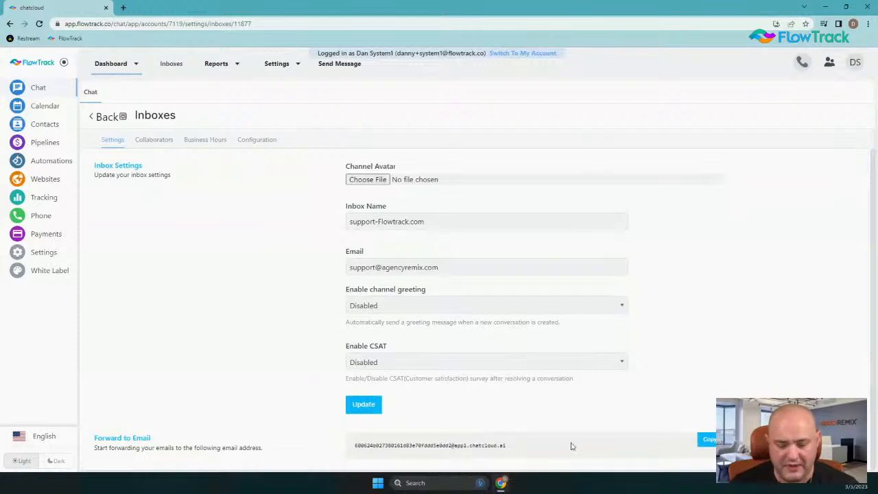
{"action": "left_click", "coordinate": [162, 140]}
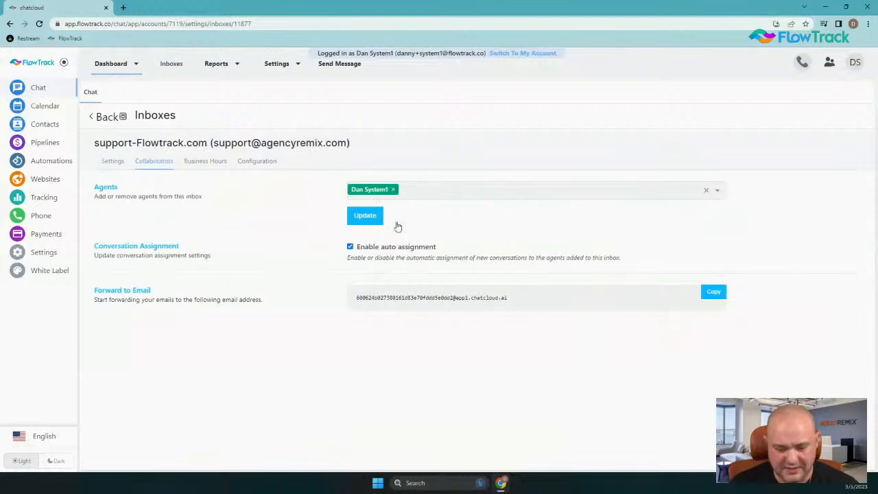
{"action": "left_click", "coordinate": [193, 162]}
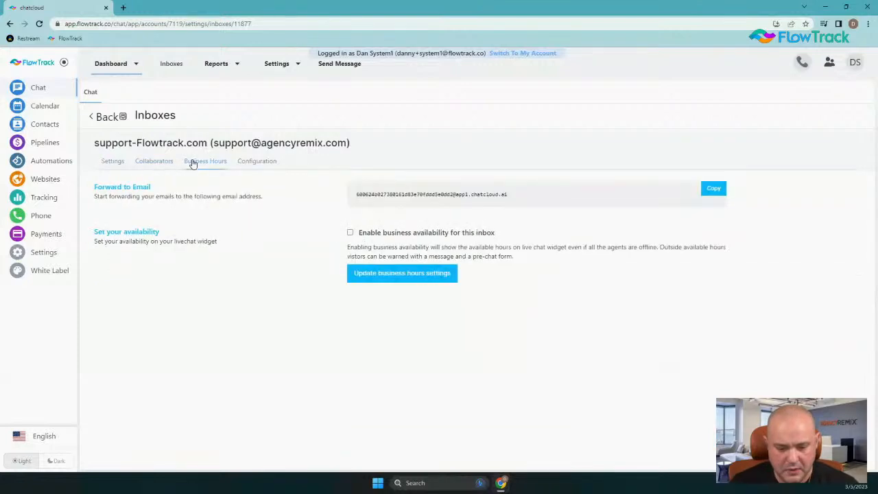
{"action": "left_click", "coordinate": [252, 165]}
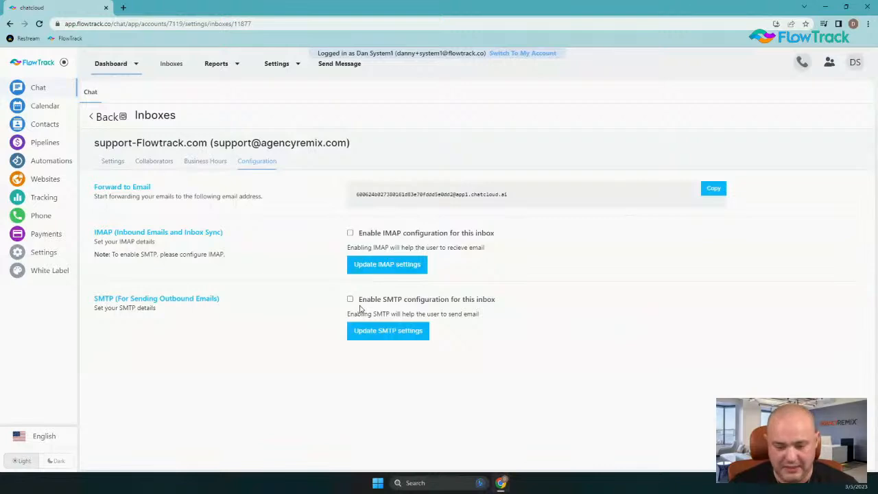
- Enable IMAP and SMTP configuration for the inbox, then start a new browser tab
{"action": "left_click", "coordinate": [350, 234]}
{"action": "scroll", "coordinate": [370, 346], "scroll_direction": "down", "scroll_amount": 2}
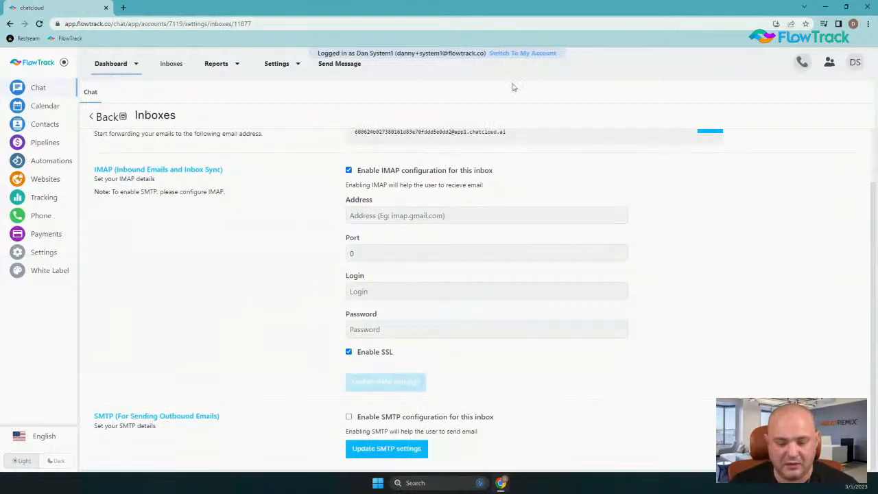
{"action": "left_click", "coordinate": [349, 417]}
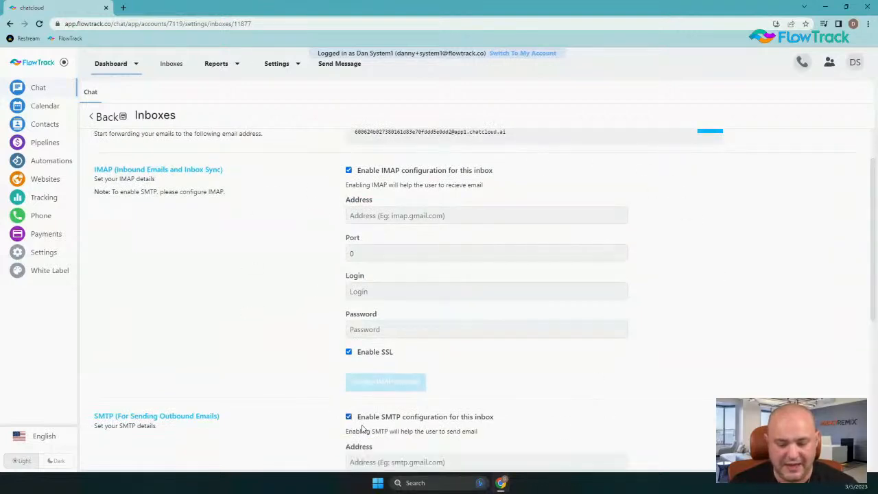
{"action": "scroll", "coordinate": [632, 298], "scroll_direction": "down", "scroll_amount": 1}
{"action": "scroll", "coordinate": [632, 298], "scroll_direction": "down", "scroll_amount": 3}
{"action": "scroll", "coordinate": [645, 229], "scroll_direction": "up", "scroll_amount": 4}
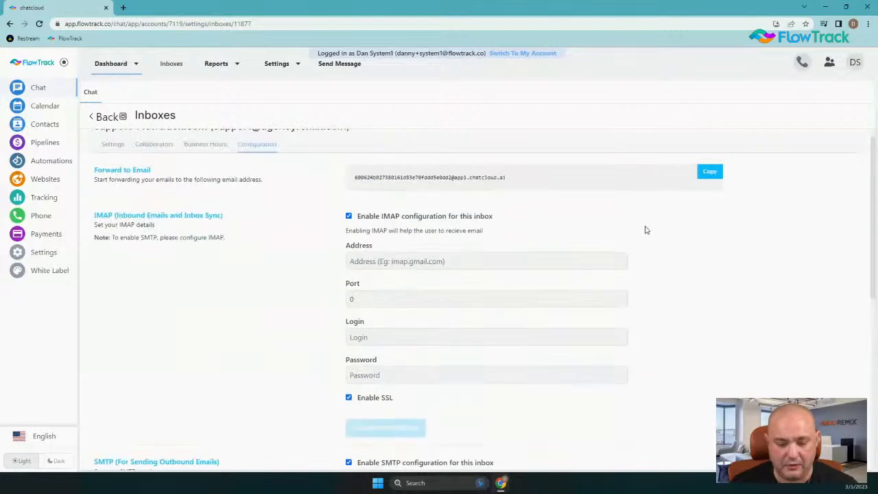
{"action": "scroll", "coordinate": [583, 206], "scroll_direction": "down", "scroll_amount": 1}
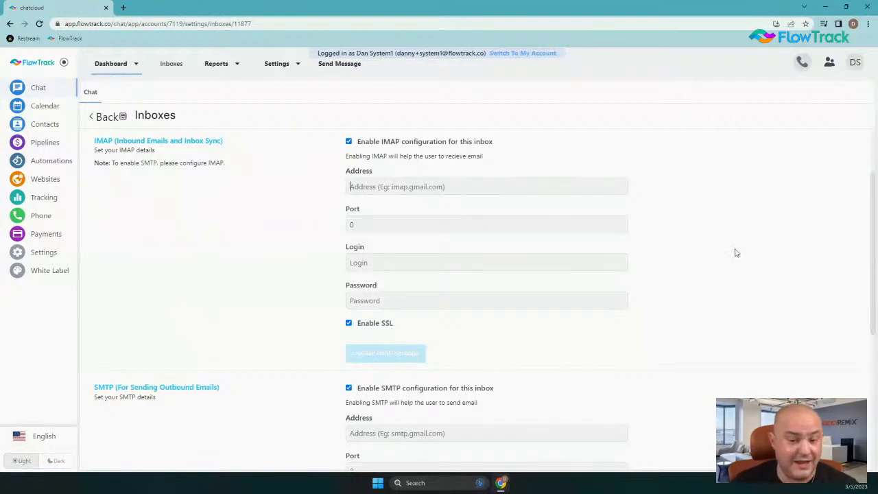
{"action": "left_click", "coordinate": [124, 9]}
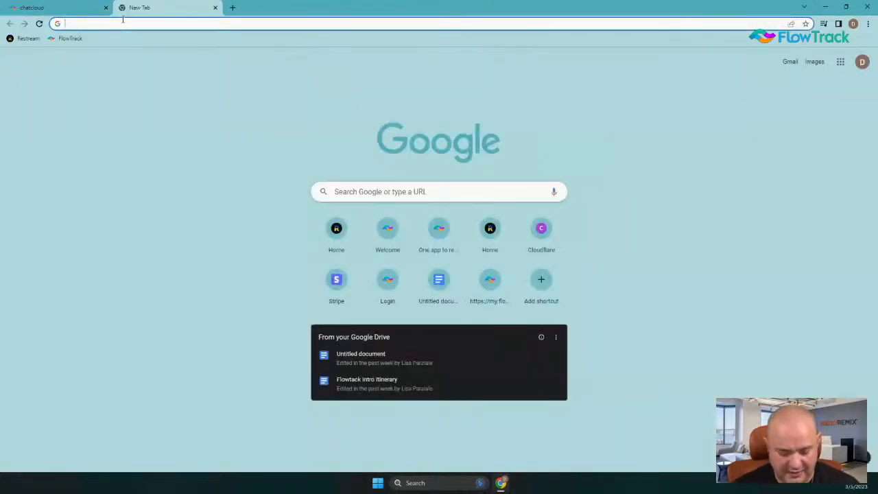
- Search Google for 'gmail imap settings' and go to the Gmail Help result
{"action": "type", "text": "gmail "}
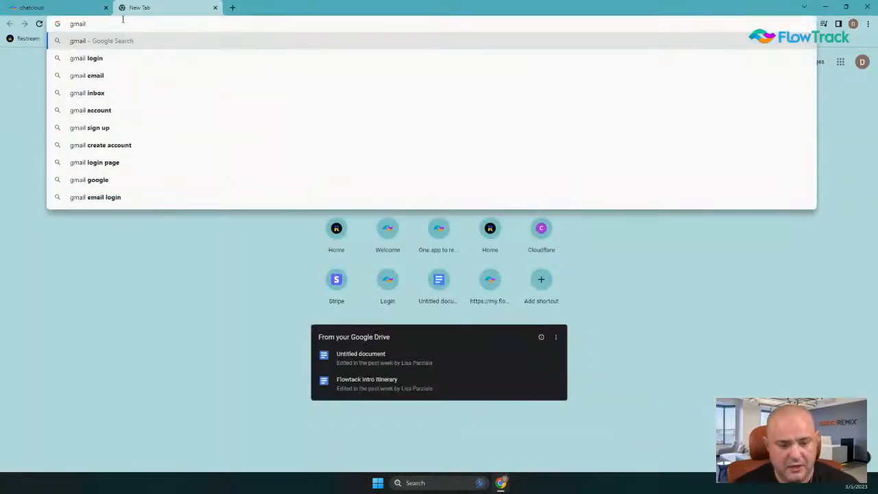
{"action": "type", "text": "imap settings"}
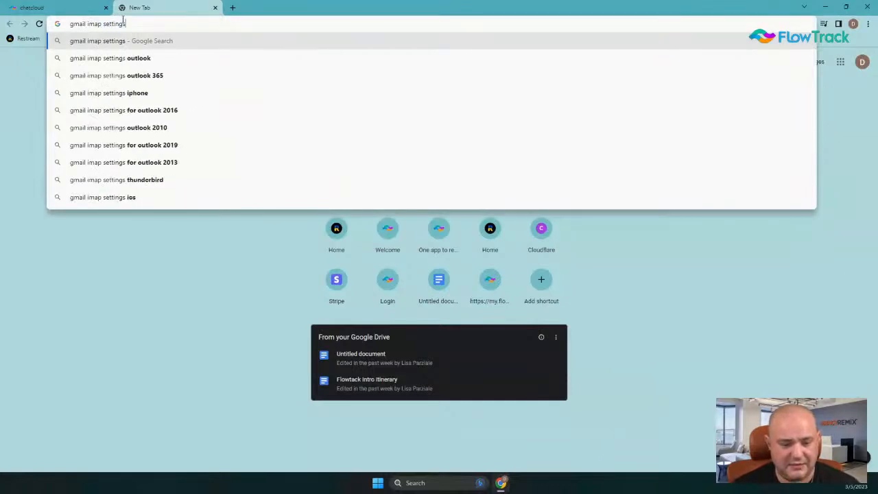
{"action": "key", "text": "Return"}
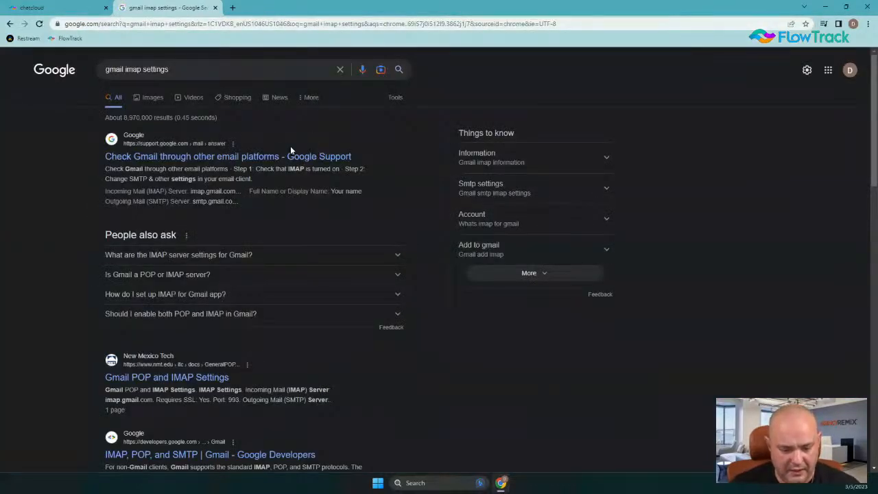
{"action": "left_click", "coordinate": [232, 157]}
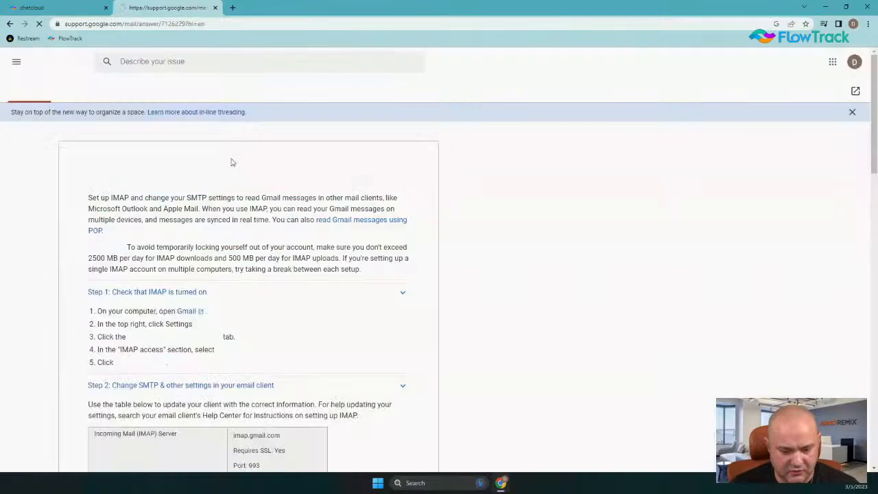
- Expand the IMAP-enabling steps and bring the Gmail window over the help page
{"action": "scroll", "coordinate": [241, 210], "scroll_direction": "down", "scroll_amount": 3}
{"action": "scroll", "coordinate": [234, 220], "scroll_direction": "up", "scroll_amount": 2}
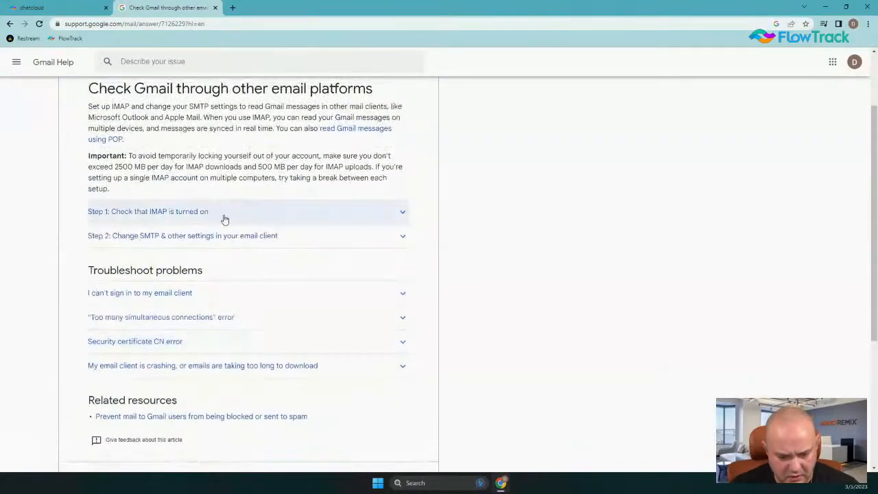
{"action": "left_click", "coordinate": [206, 214]}
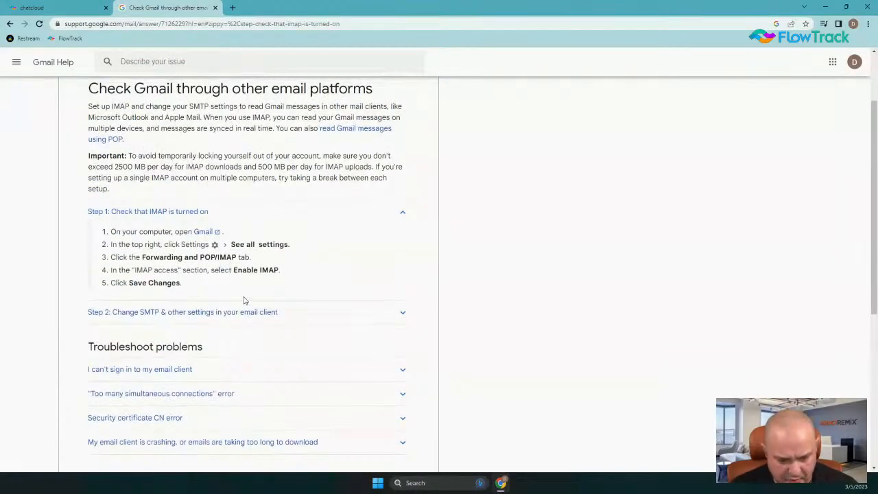
{"action": "scroll", "coordinate": [254, 206], "scroll_direction": "down", "scroll_amount": 2}
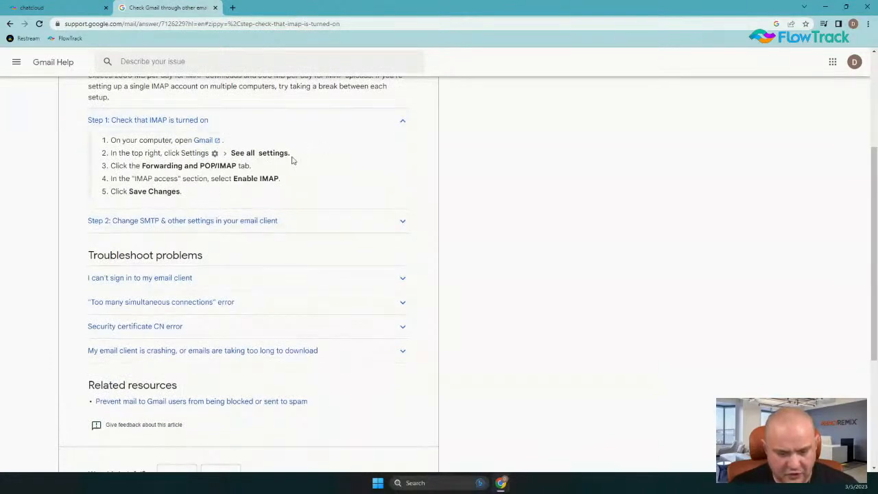
{"action": "left_click_drag", "start_coordinate": [835, 0], "coordinate": [511, 84]}
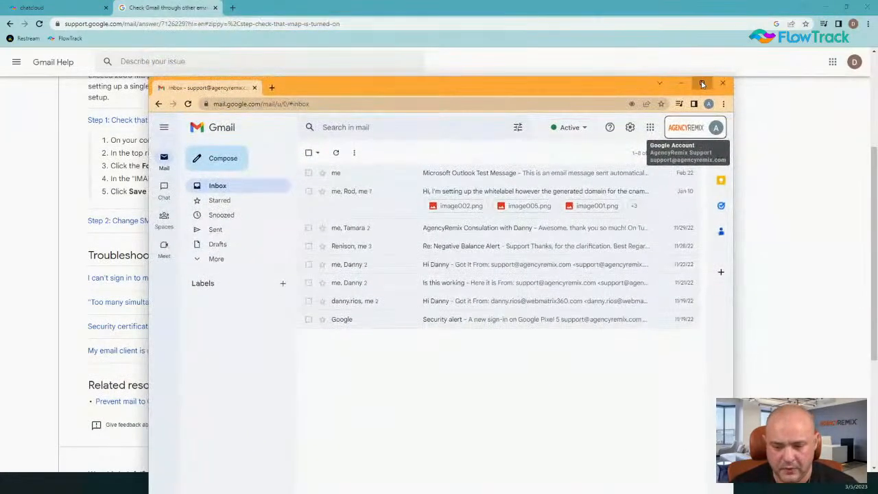
- Check Gmail's Forwarding and POP/IMAP settings to confirm IMAP is enabled
{"action": "left_click", "coordinate": [703, 84]}
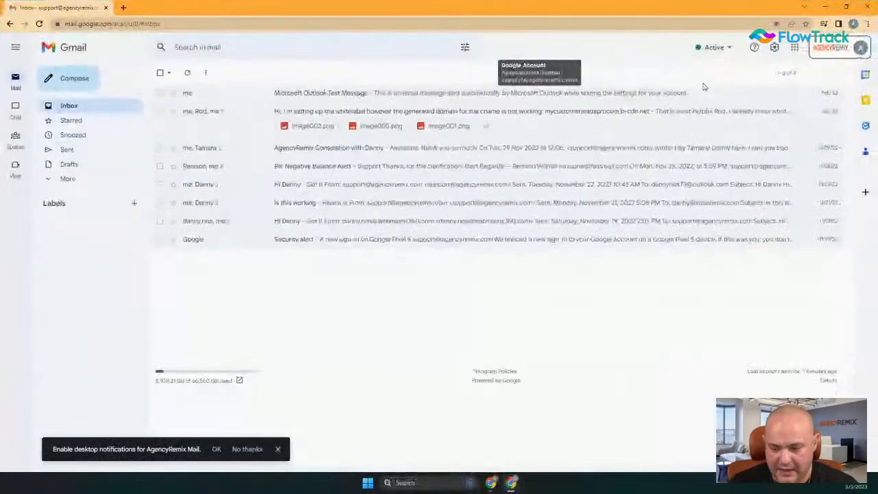
{"action": "left_click", "coordinate": [774, 49]}
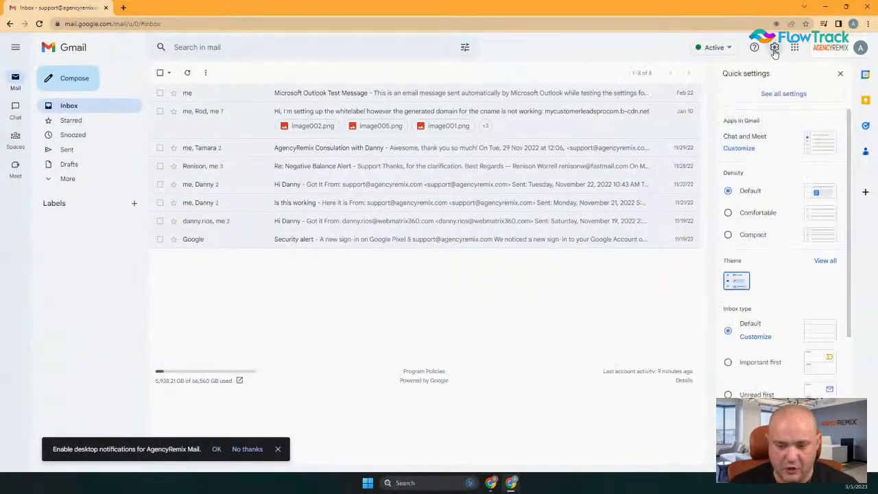
{"action": "left_click", "coordinate": [785, 94]}
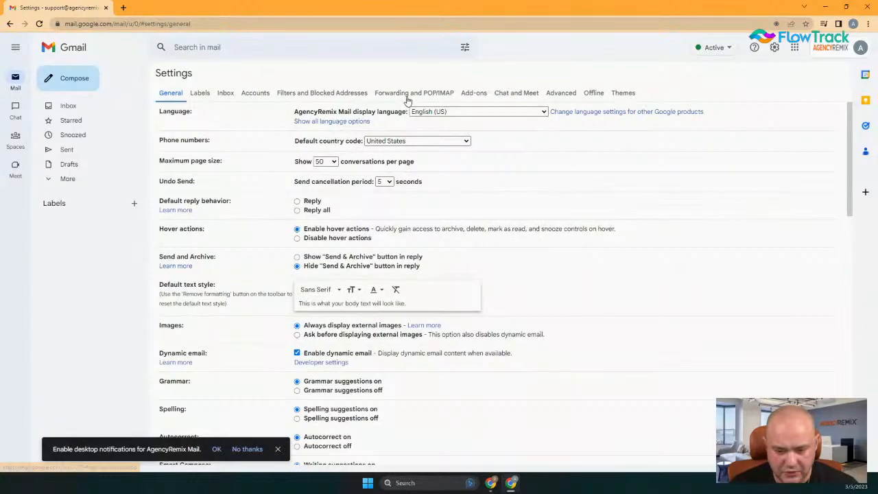
{"action": "left_click", "coordinate": [429, 93]}
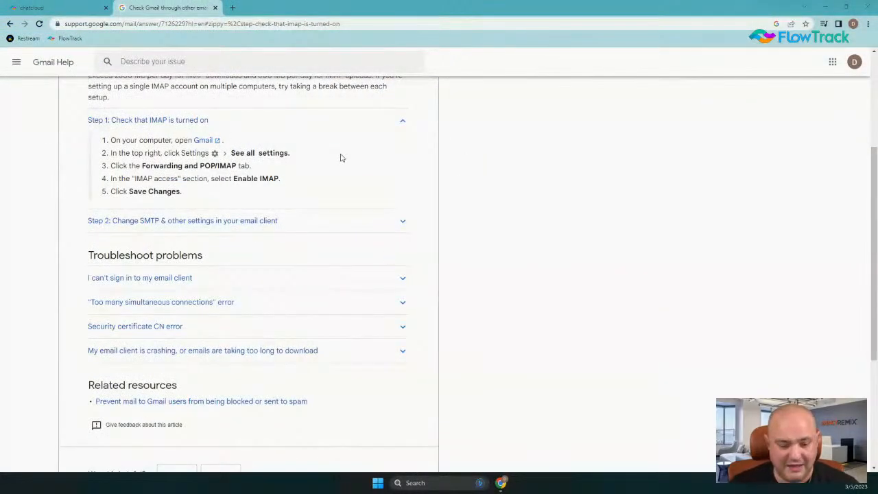
{"action": "left_click", "coordinate": [176, 222]}
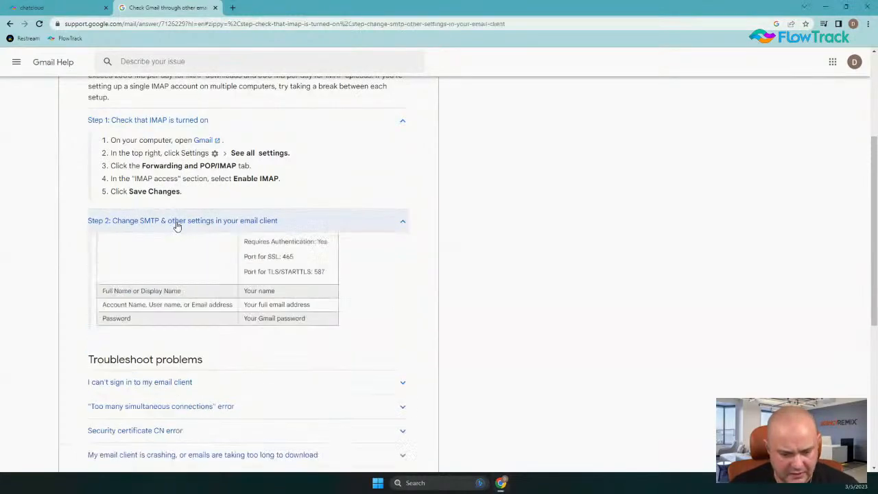
{"action": "scroll", "coordinate": [226, 275], "scroll_direction": "down", "scroll_amount": 4}
{"action": "scroll", "coordinate": [226, 275], "scroll_direction": "up", "scroll_amount": 2}
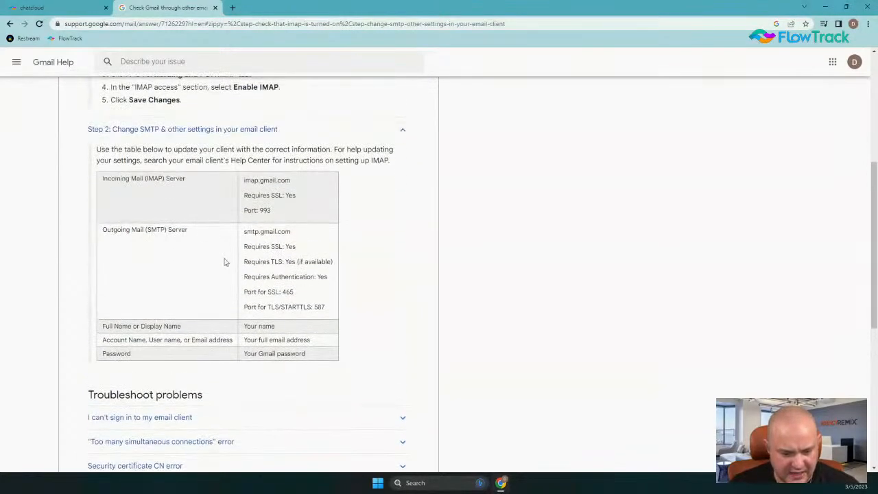
{"action": "left_click_drag", "start_coordinate": [131, 179], "coordinate": [195, 180]}
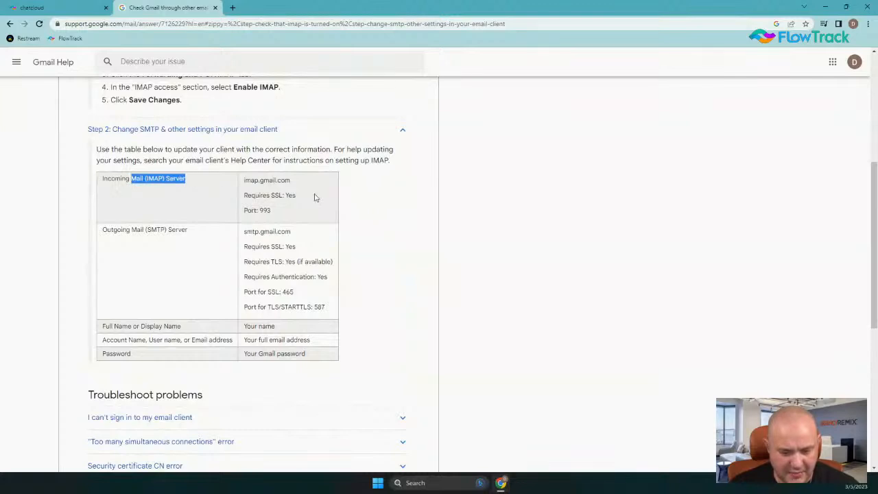
{"action": "left_click_drag", "start_coordinate": [292, 181], "coordinate": [239, 188]}
{"action": "key", "text": "ctrl+c"}
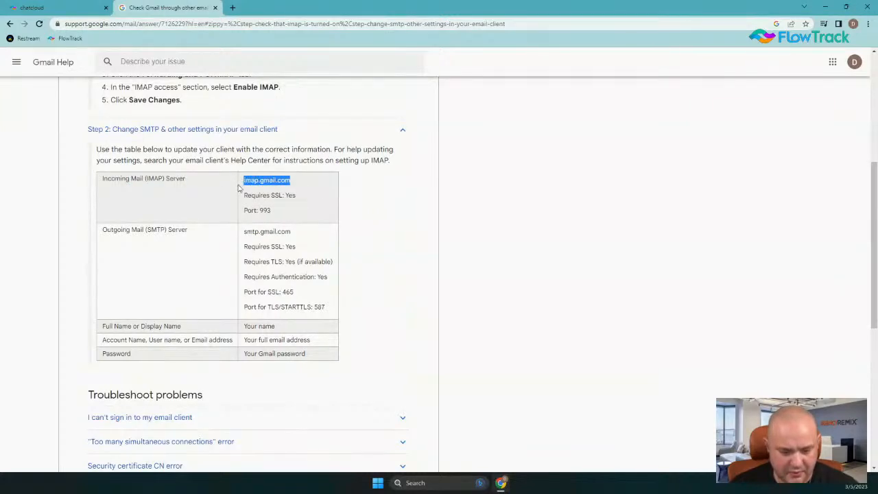
{"action": "left_click", "coordinate": [63, 9]}
{"action": "key", "text": "ctrl+v"}
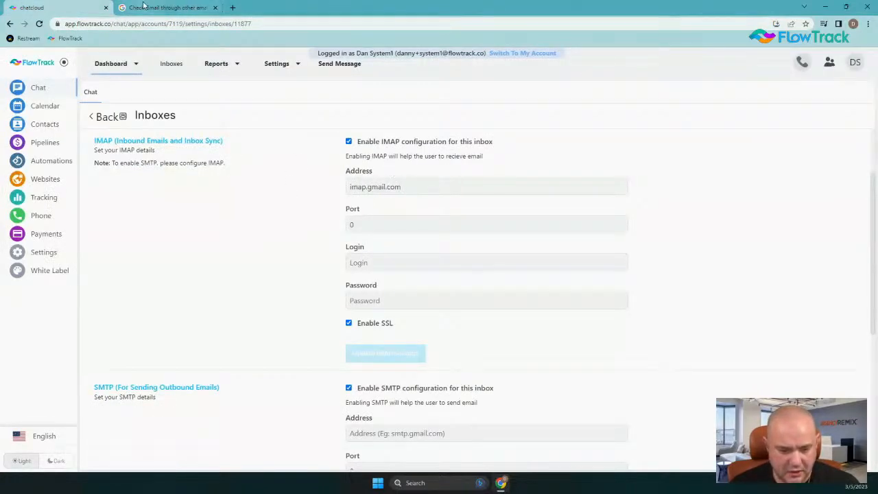
- Submit IMAP settings with port 993, the support e-mail login and the account password
{"action": "left_click", "coordinate": [141, 8]}
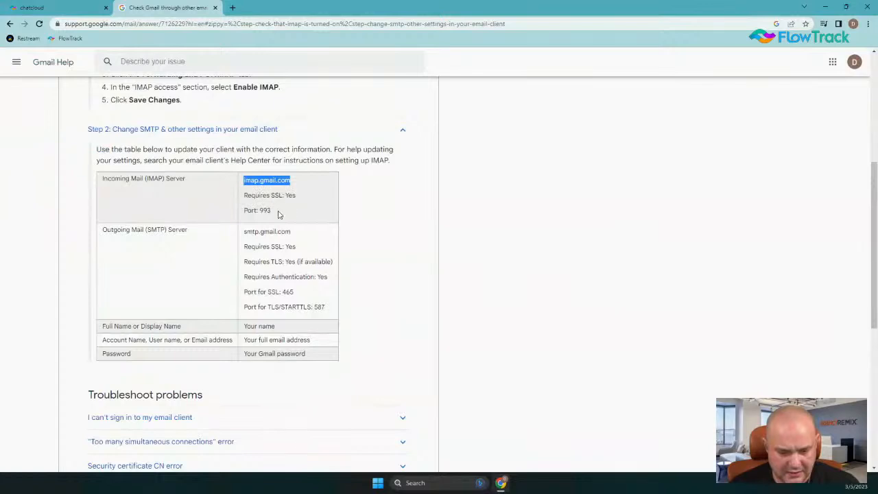
{"action": "left_click", "coordinate": [76, 12]}
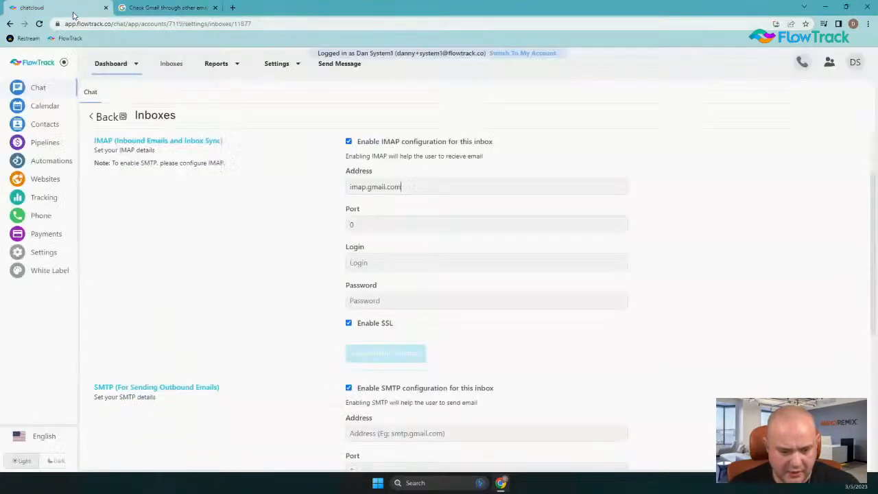
{"action": "left_click", "coordinate": [367, 225]}
{"action": "key", "text": "BackSpace"}
{"action": "type", "text": "993"}
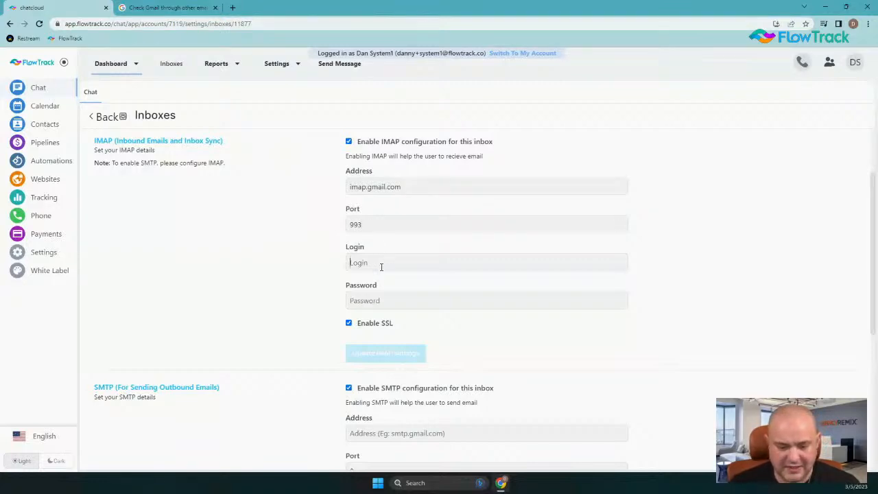
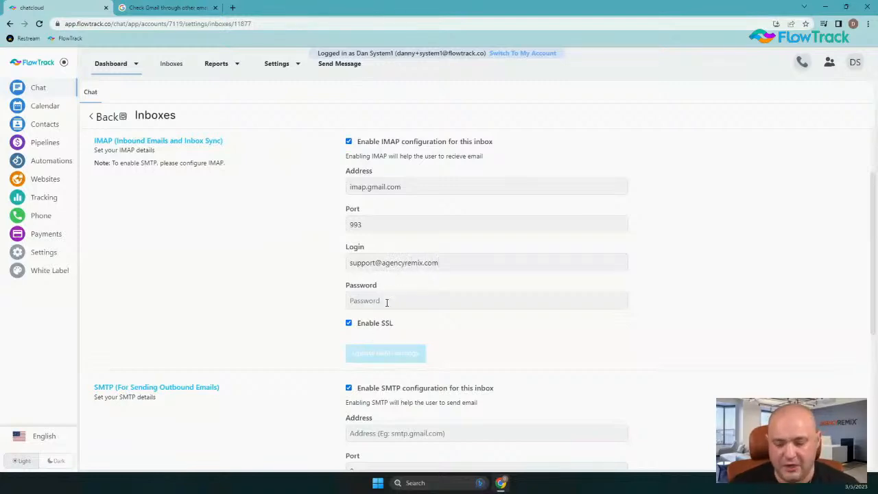
{"action": "type", "text": "••••••••"}
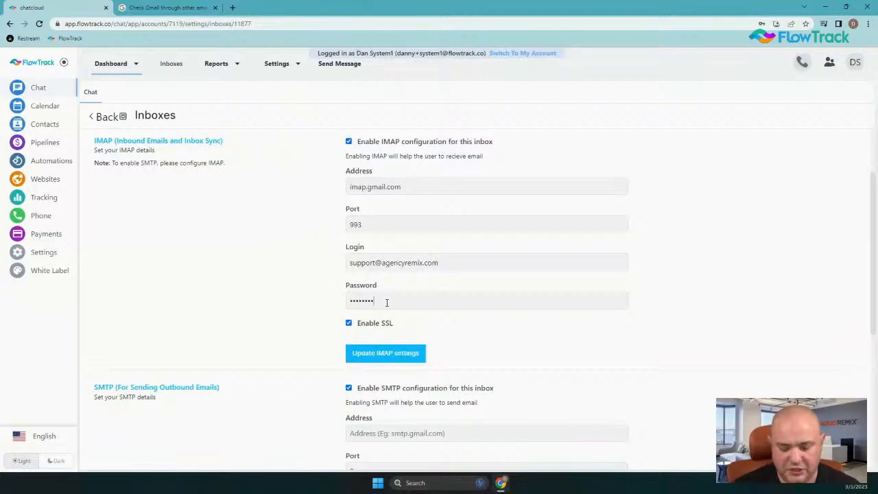
{"action": "left_click", "coordinate": [373, 360]}
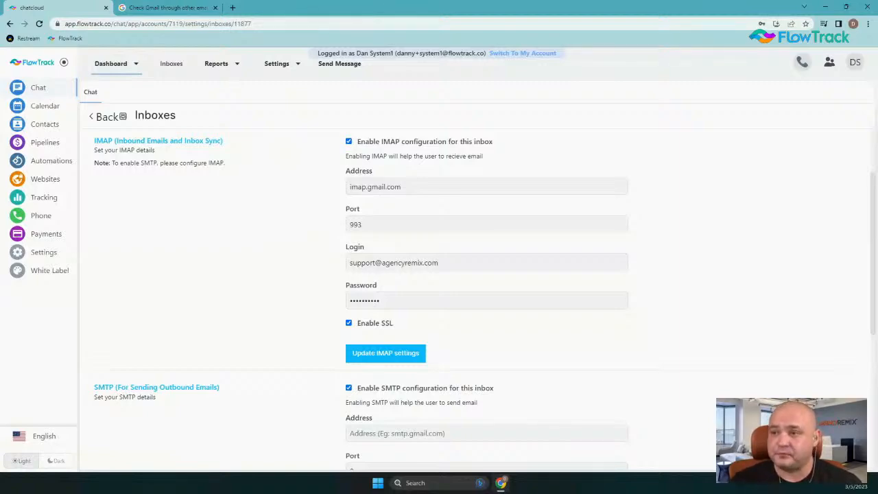
{"action": "left_click_drag", "start_coordinate": [877, 0], "coordinate": [567, 77]}
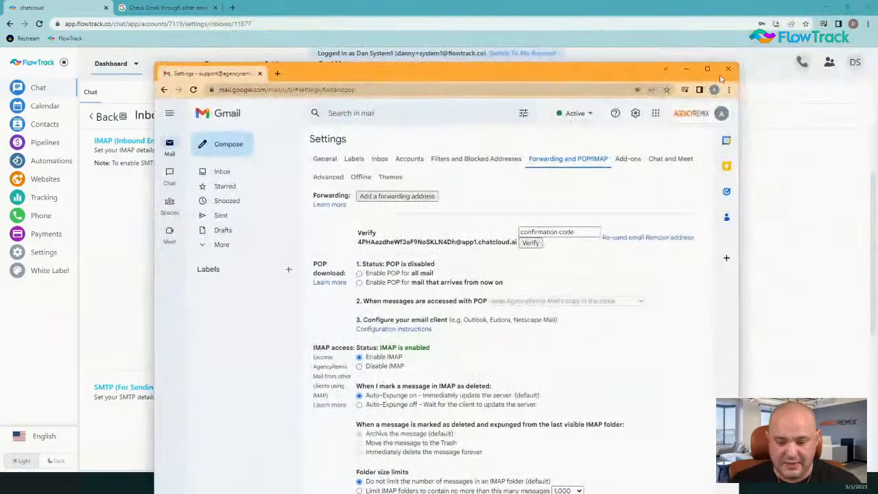
- Maximize the Gmail Forwarding and POP/IMAP settings window and open the Google account menu
{"action": "left_click", "coordinate": [707, 68]}
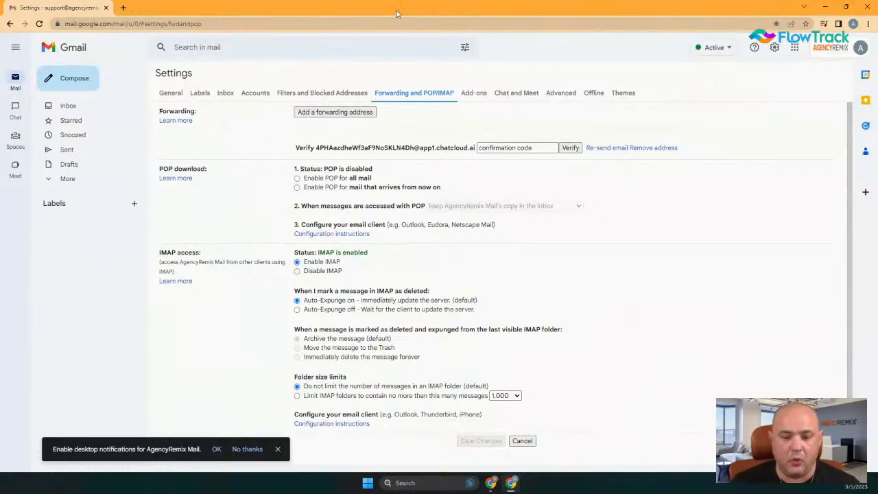
{"action": "left_click_drag", "start_coordinate": [397, 10], "coordinate": [431, 56]}
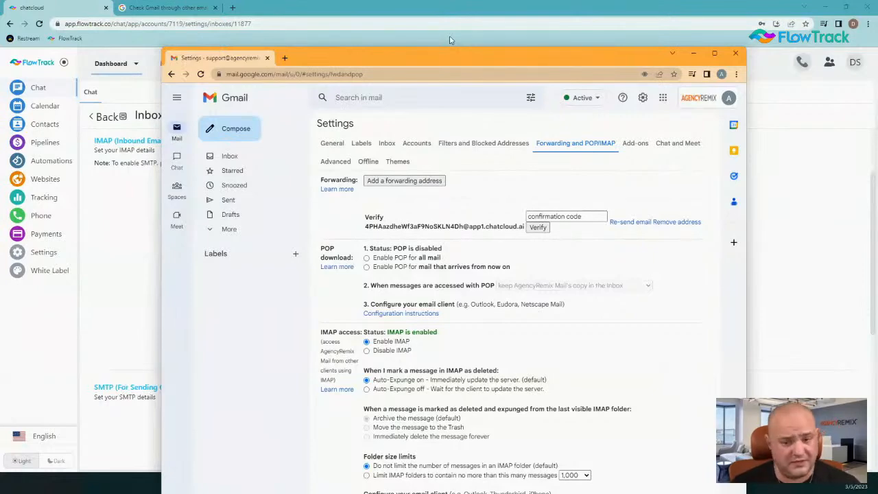
{"action": "left_click", "coordinate": [717, 54]}
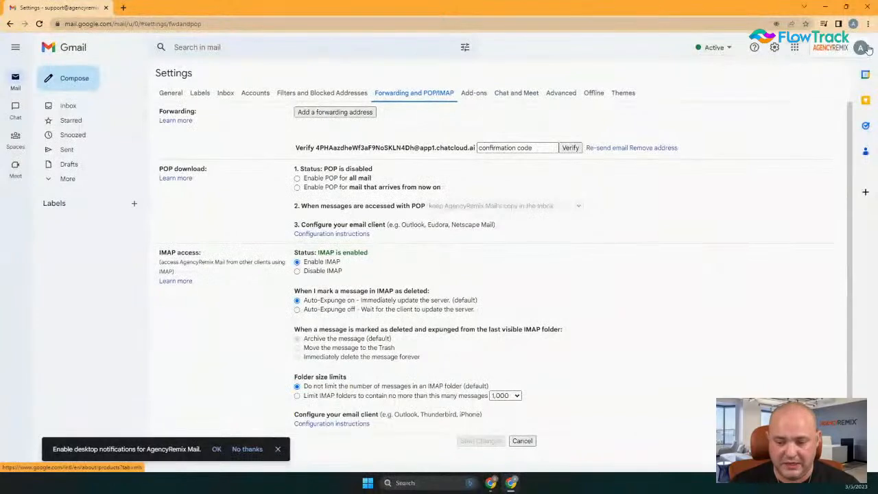
{"action": "left_click", "coordinate": [861, 48]}
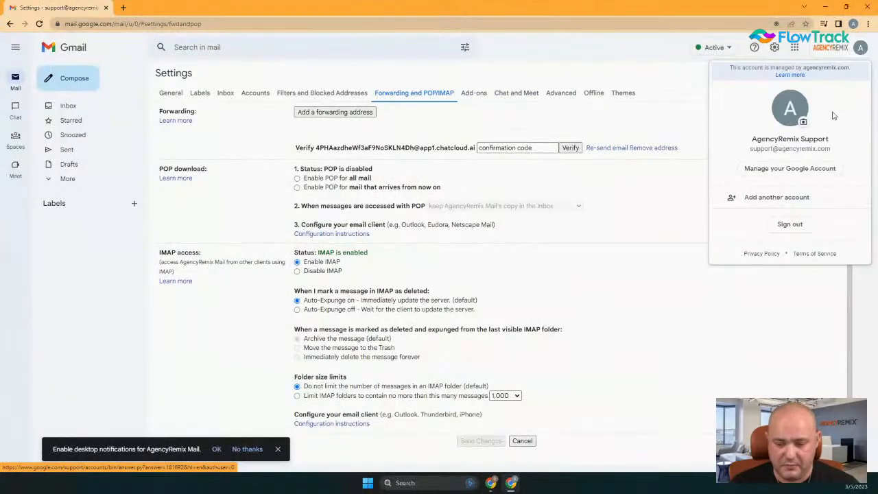
- Go to the Google Account Security page and scroll to the Signing in to Google section
{"action": "left_click", "coordinate": [806, 177]}
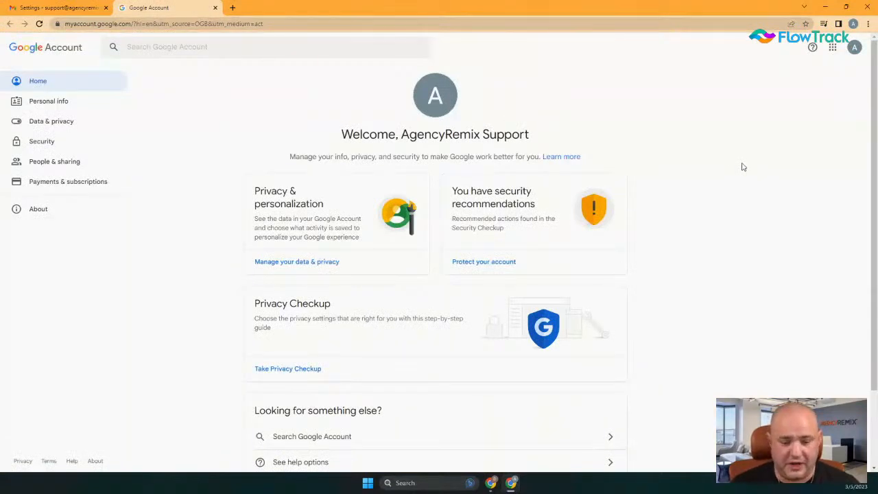
{"action": "left_click", "coordinate": [49, 144]}
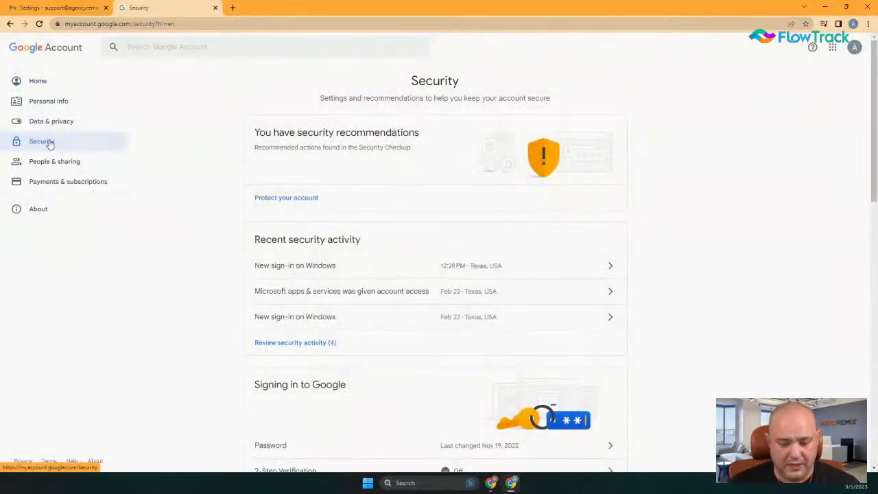
{"action": "scroll", "coordinate": [355, 206], "scroll_direction": "down", "scroll_amount": 2}
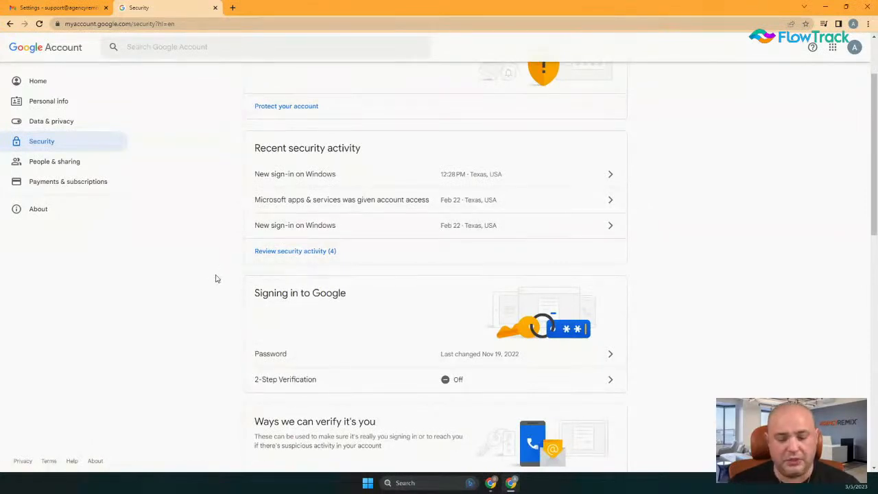
- Start 2-Step Verification setup and re-confirm the account password
{"action": "left_click", "coordinate": [287, 384]}
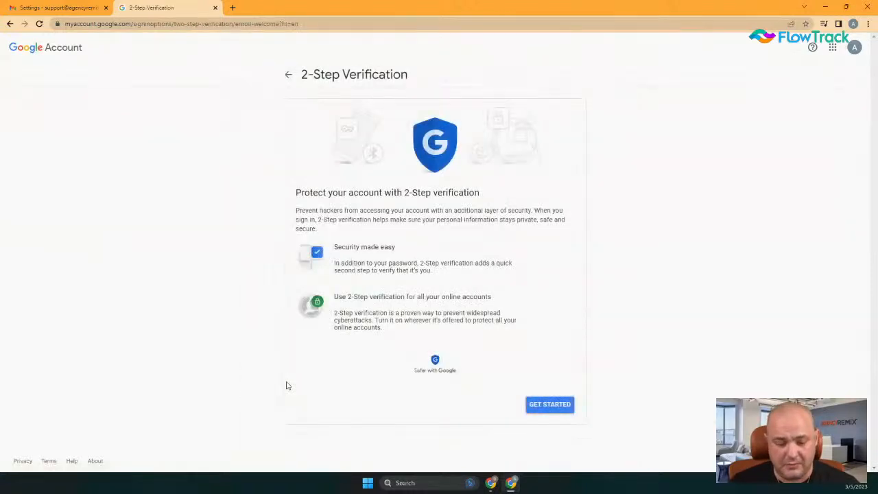
{"action": "left_click", "coordinate": [540, 409]}
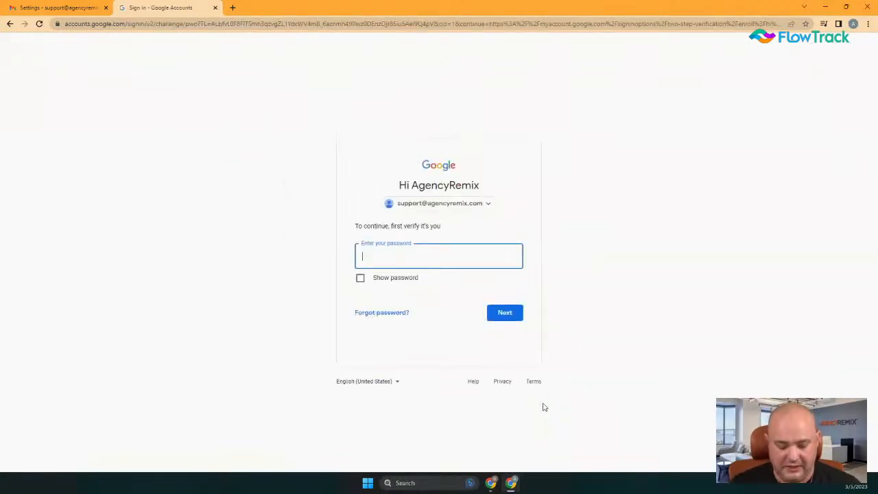
{"action": "type", "text": "••••"}
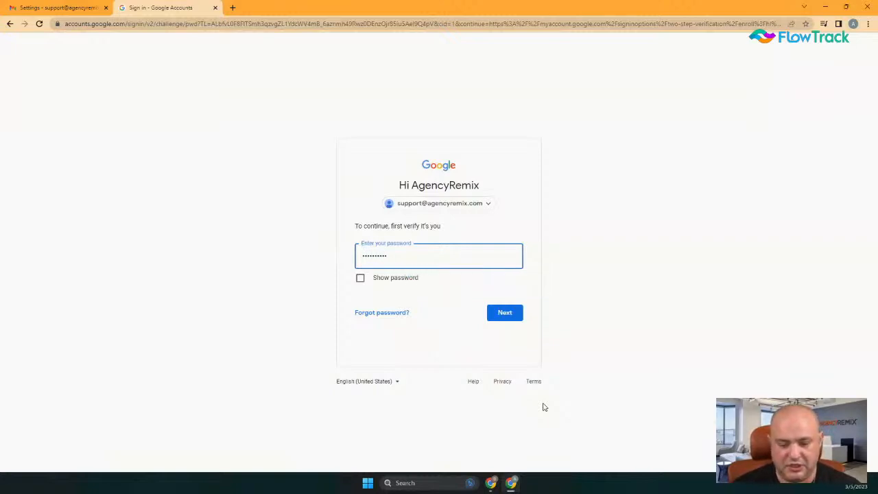
{"action": "key", "text": "Return"}
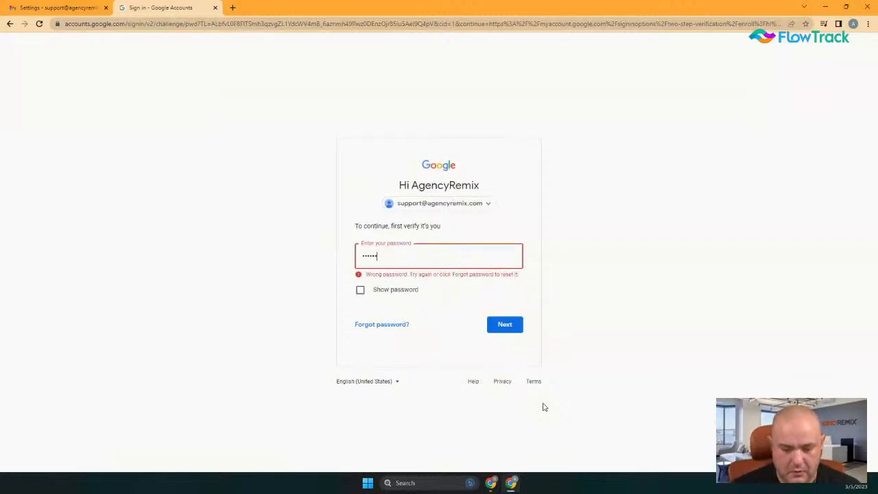
{"action": "type", "text": "••••••••••••"}
{"action": "key", "text": "Return"}
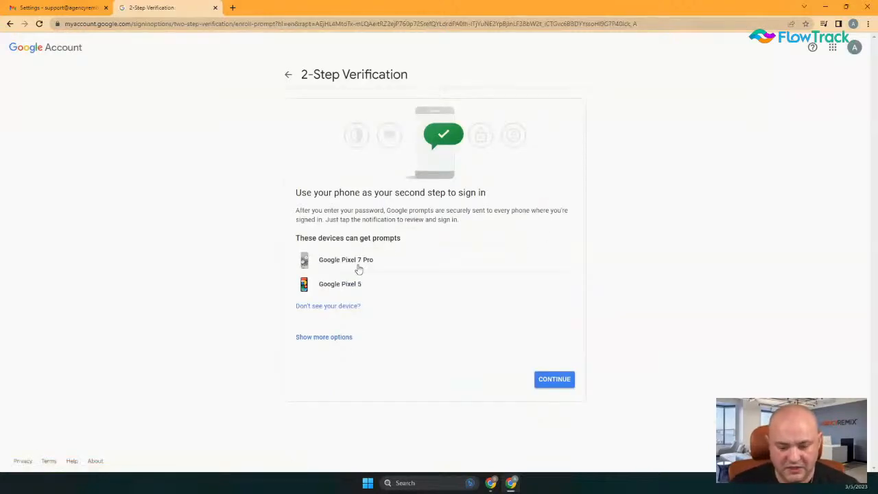
- Use phone prompts, verify a backup phone number by text code, and turn 2-Step Verification on
{"action": "left_click", "coordinate": [554, 382]}
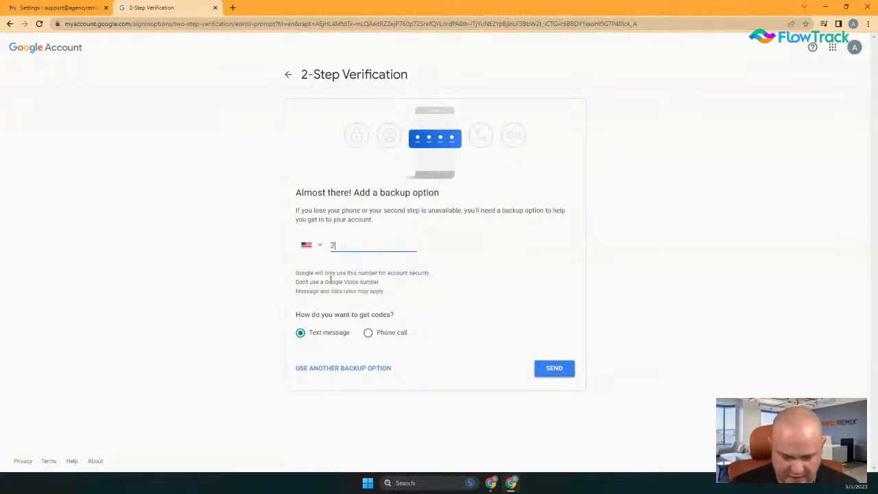
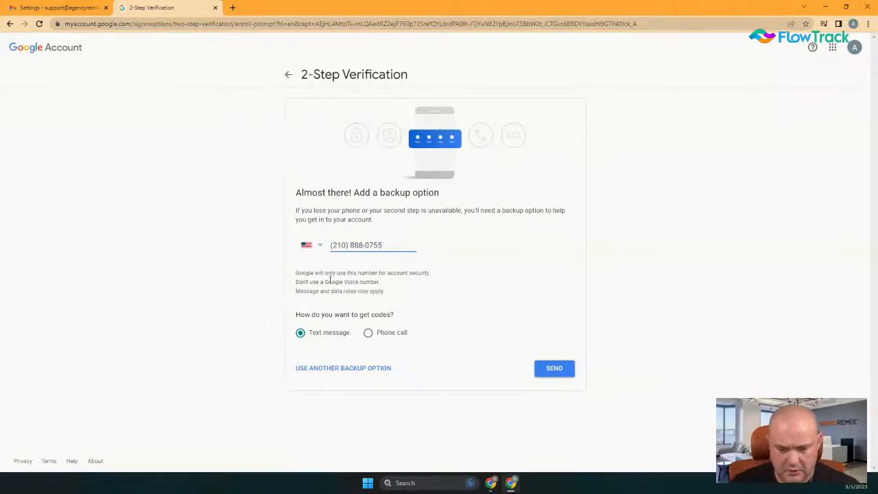
{"action": "left_click", "coordinate": [566, 370]}
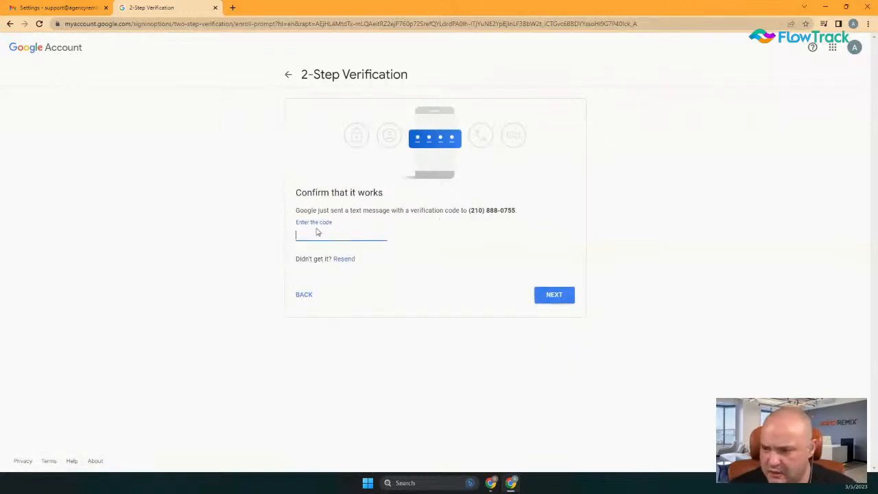
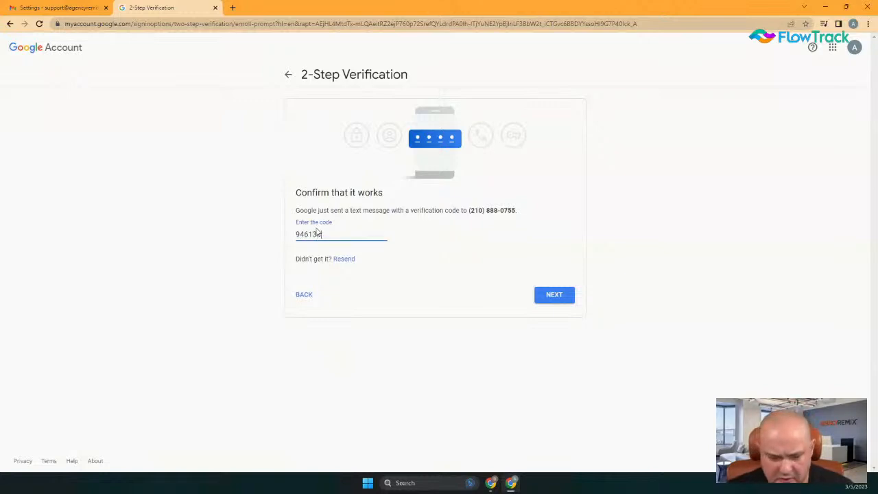
{"action": "left_click", "coordinate": [558, 296]}
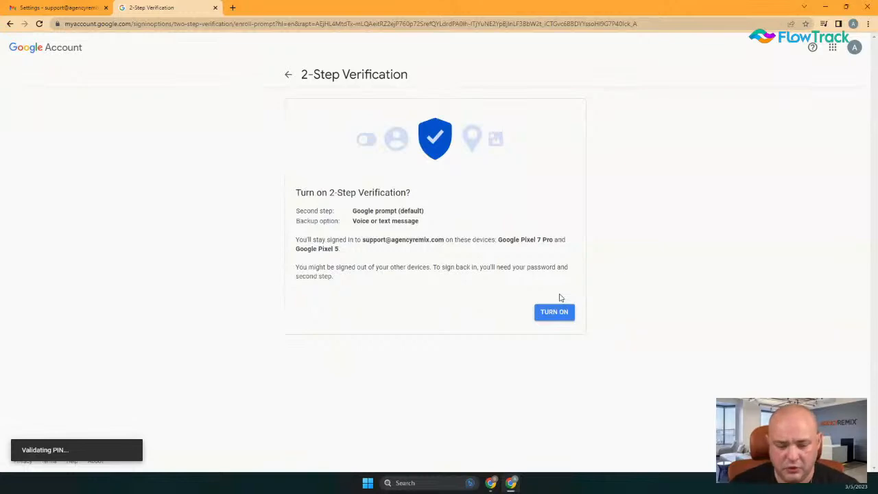
{"action": "left_click", "coordinate": [550, 315]}
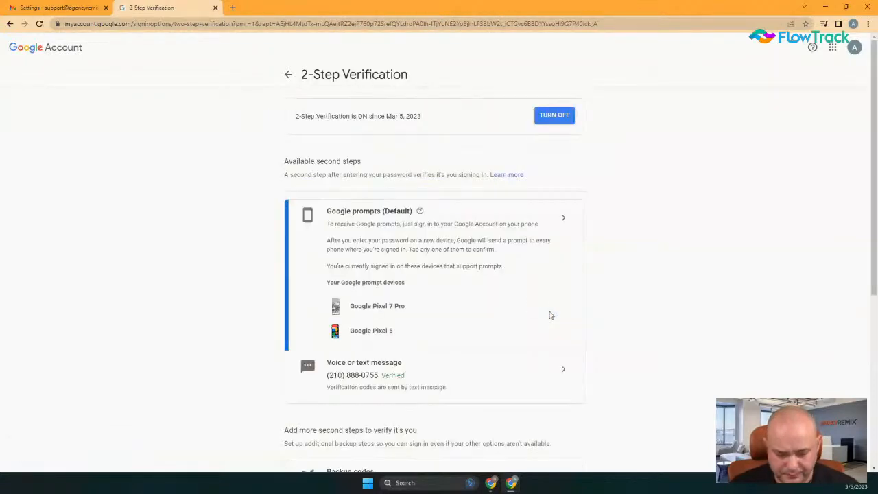
- Return to the Google Account Security overview
{"action": "scroll", "coordinate": [542, 162], "scroll_direction": "down", "scroll_amount": 4}
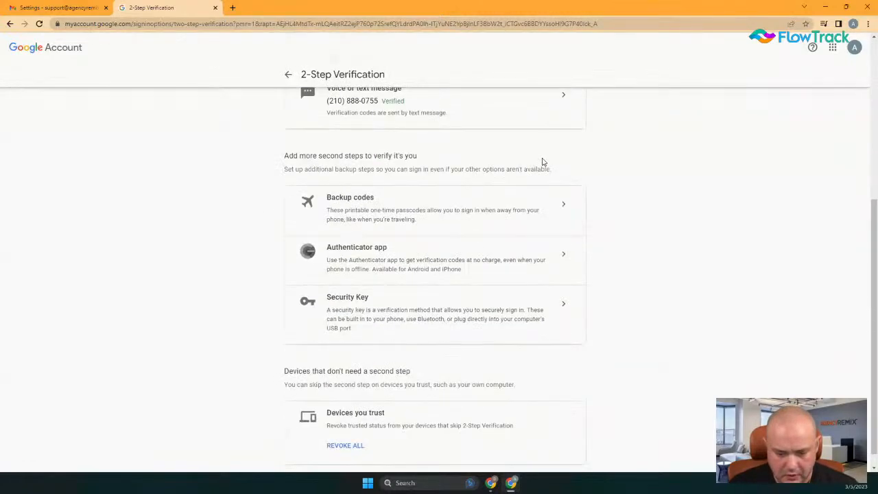
{"action": "scroll", "coordinate": [529, 190], "scroll_direction": "down", "scroll_amount": 1}
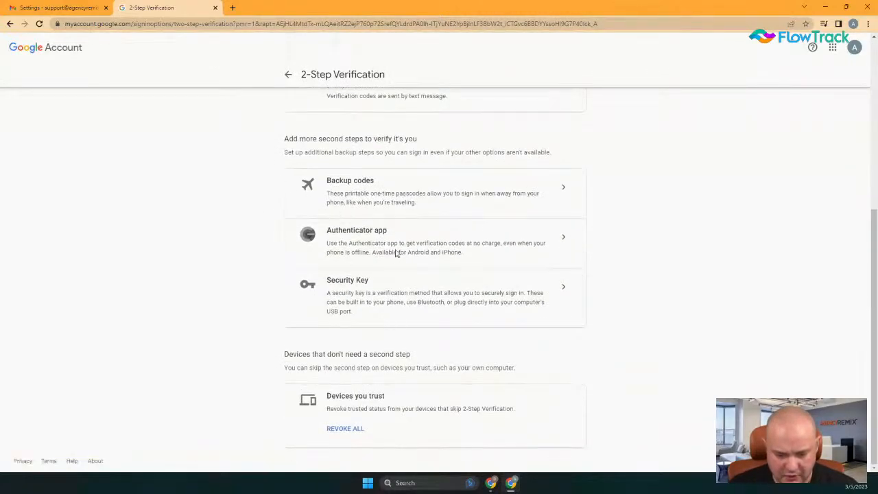
{"action": "scroll", "coordinate": [383, 179], "scroll_direction": "up", "scroll_amount": 5}
{"action": "left_click", "coordinate": [288, 74]}
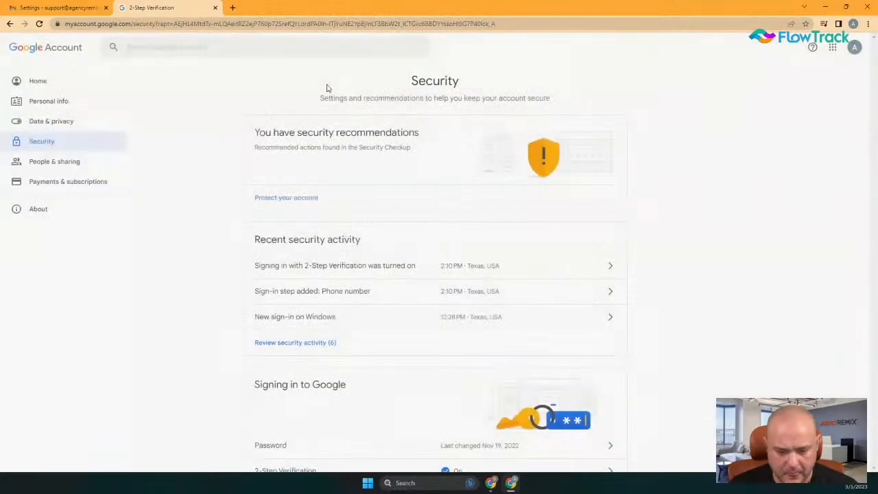
- Generate a Google app password with custom name 'FlowTrack', select it, and return to Gmail
{"action": "scroll", "coordinate": [484, 296], "scroll_direction": "down", "scroll_amount": 3}
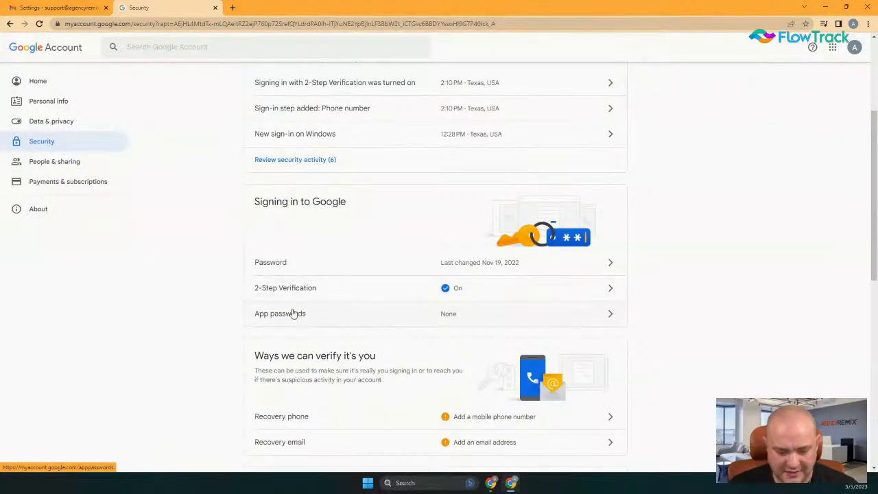
{"action": "left_click", "coordinate": [315, 319]}
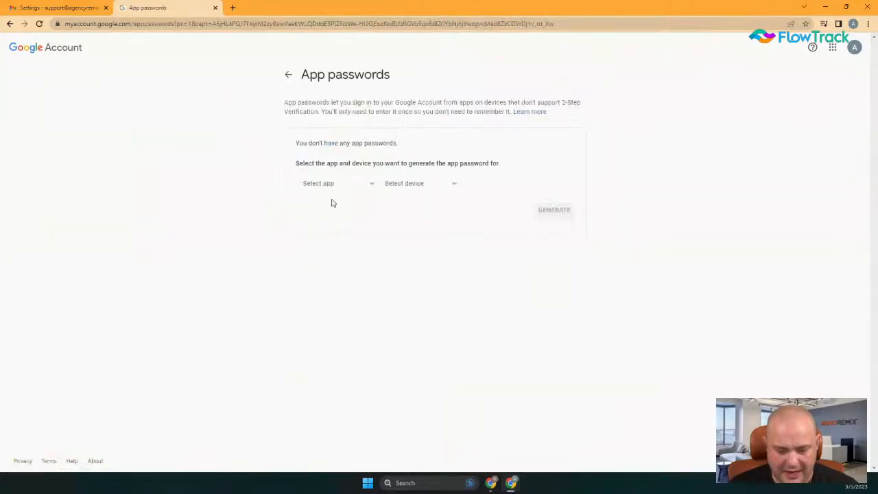
{"action": "left_click", "coordinate": [332, 184]}
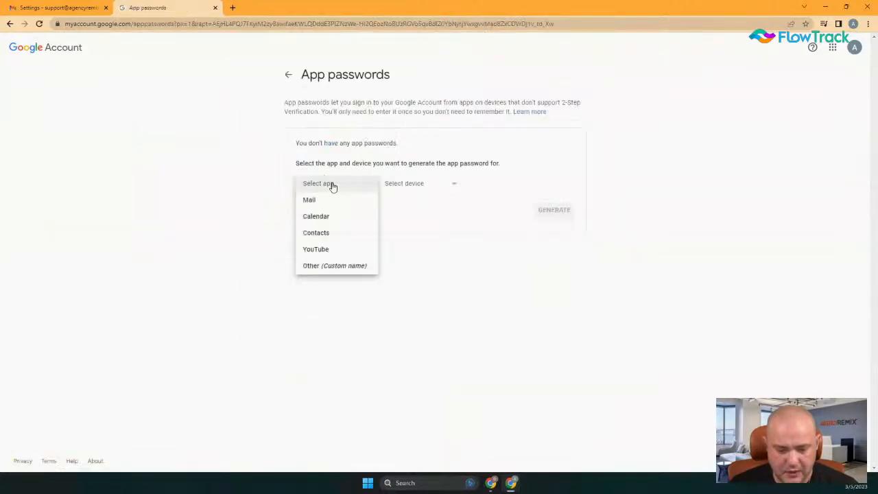
{"action": "left_click", "coordinate": [336, 267]}
{"action": "type", "text": "Flow"}
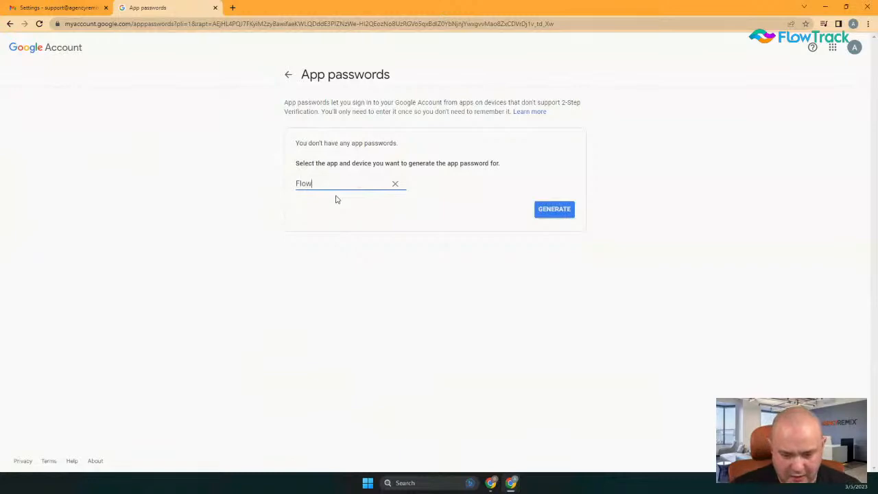
{"action": "type", "text": "trac"}
{"action": "key", "text": "BackSpace"}
{"action": "key", "text": "BackSpace"}
{"action": "key", "text": "BackSpace"}
{"action": "key", "text": "BackSpace"}
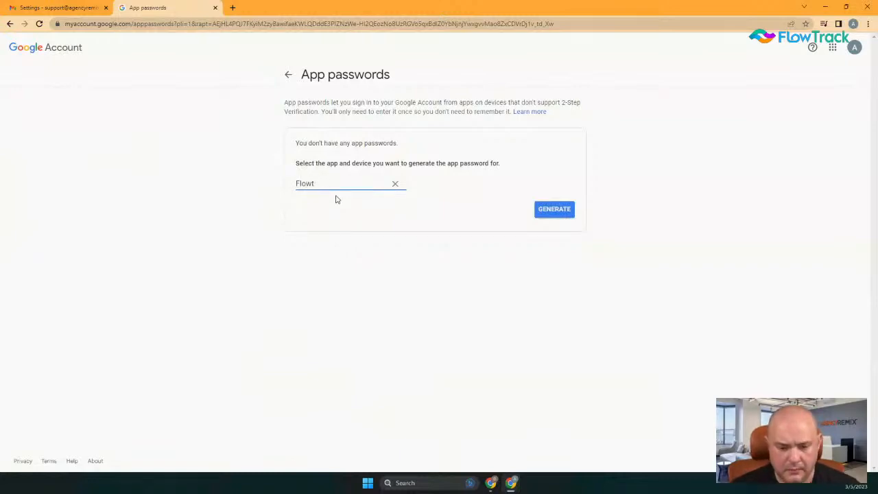
{"action": "type", "text": "Track"}
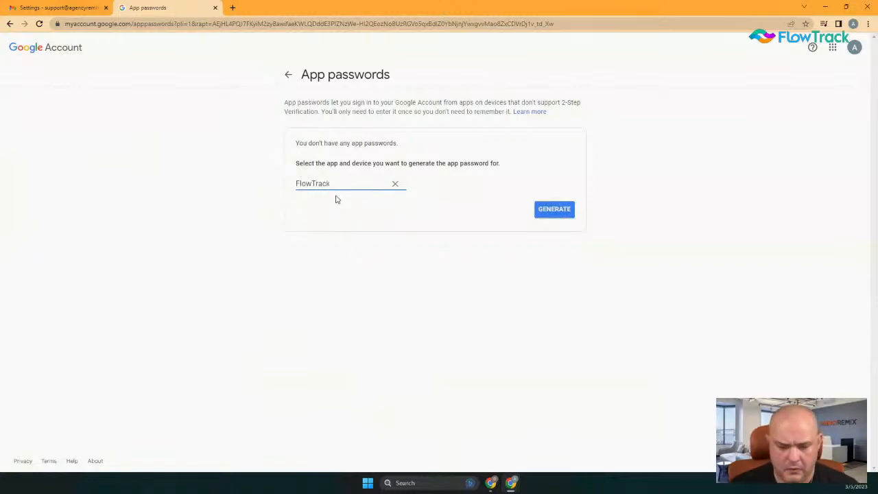
{"action": "left_click", "coordinate": [546, 211]}
{"action": "triple_click", "coordinate": [504, 205]}
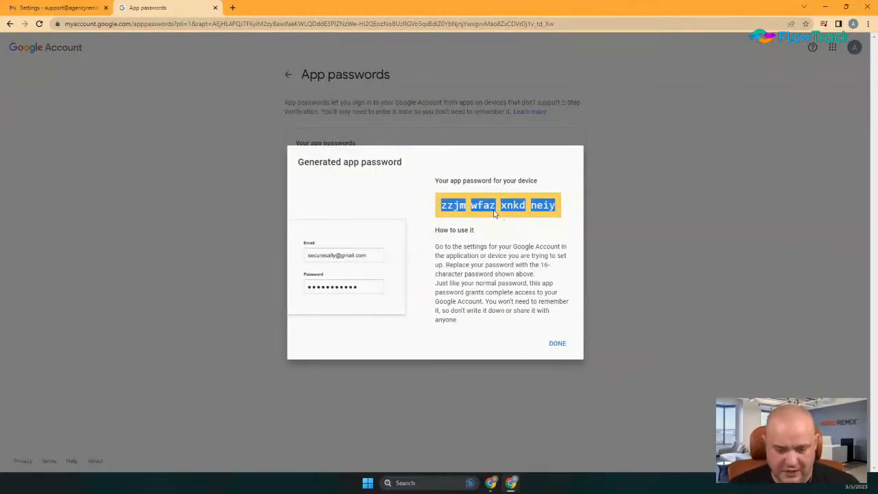
{"action": "left_click", "coordinate": [79, 10]}
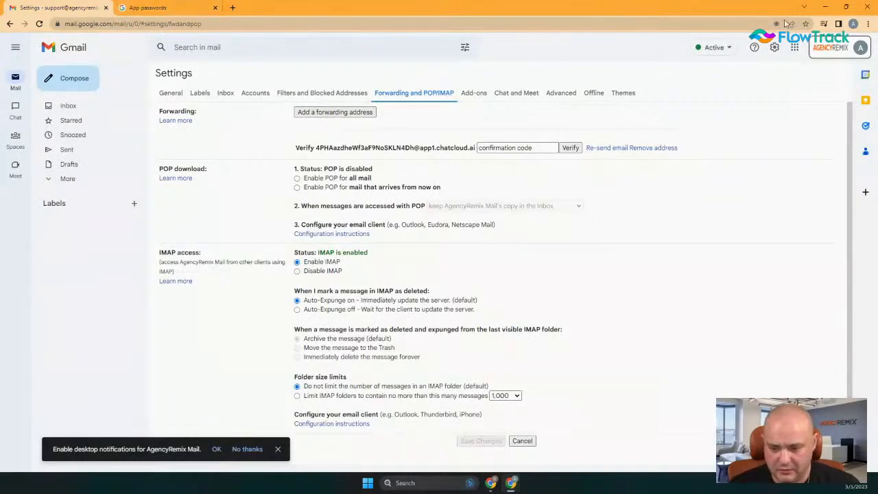
- Replace the inbox's IMAP password with the Gmail app password and save the IMAP settings
{"action": "left_click_drag", "start_coordinate": [768, 8], "coordinate": [877, 0]}
{"action": "left_click_drag", "start_coordinate": [411, 300], "coordinate": [94, 300]}
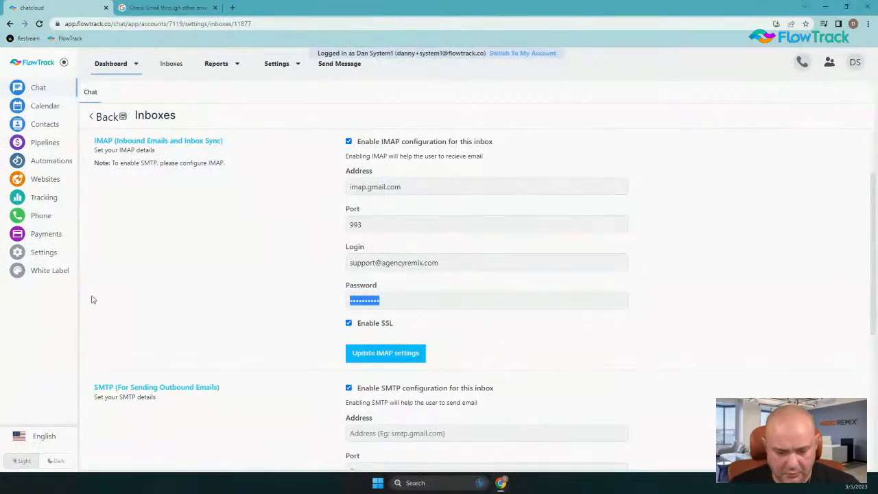
{"action": "key", "text": "ctrl+v"}
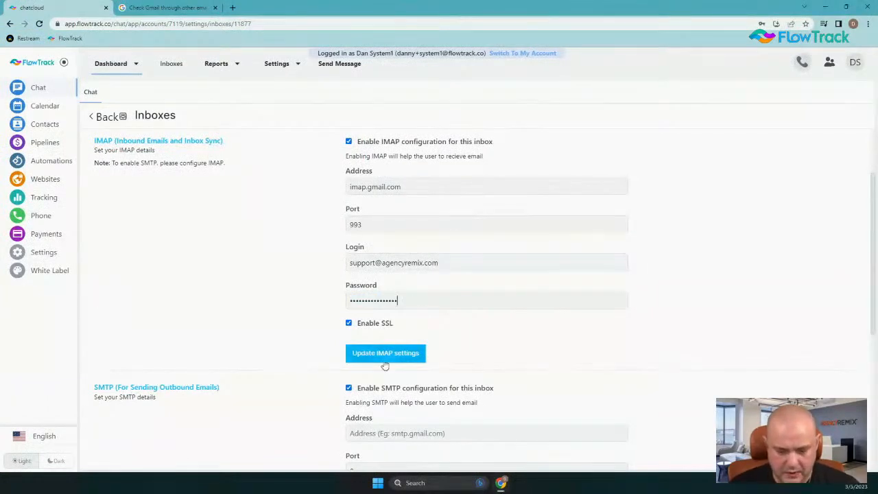
{"action": "left_click", "coordinate": [385, 352]}
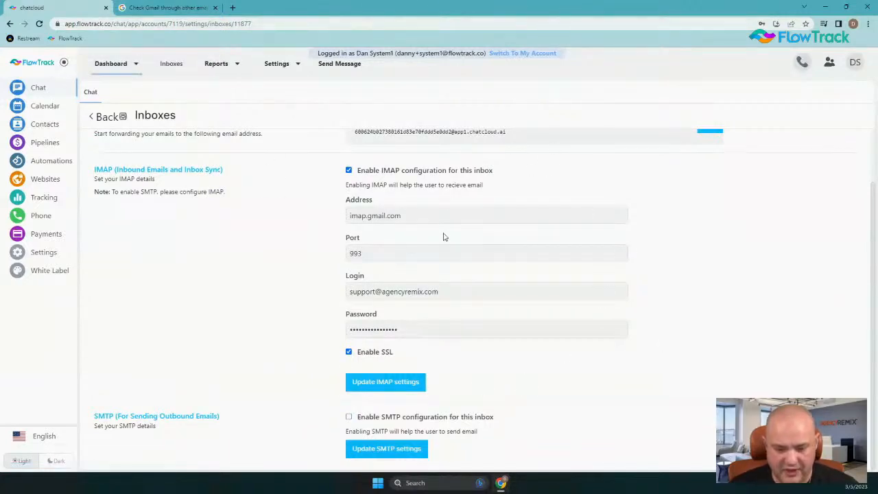
{"action": "scroll", "coordinate": [377, 355], "scroll_direction": "up", "scroll_amount": 2}
{"action": "scroll", "coordinate": [376, 355], "scroll_direction": "down", "scroll_amount": 2}
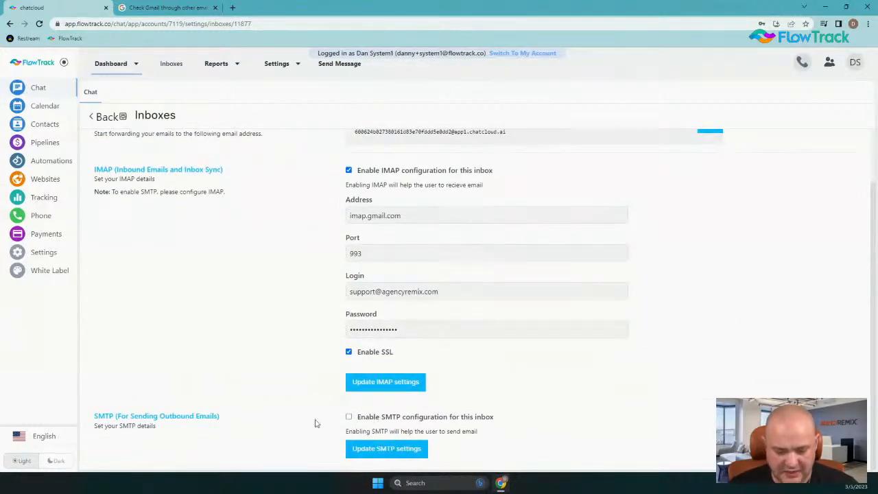
- Enable SMTP for the inbox and enter server address smtp.gmail.com with port 465
{"action": "left_click", "coordinate": [350, 418]}
{"action": "scroll", "coordinate": [451, 334], "scroll_direction": "down", "scroll_amount": 3}
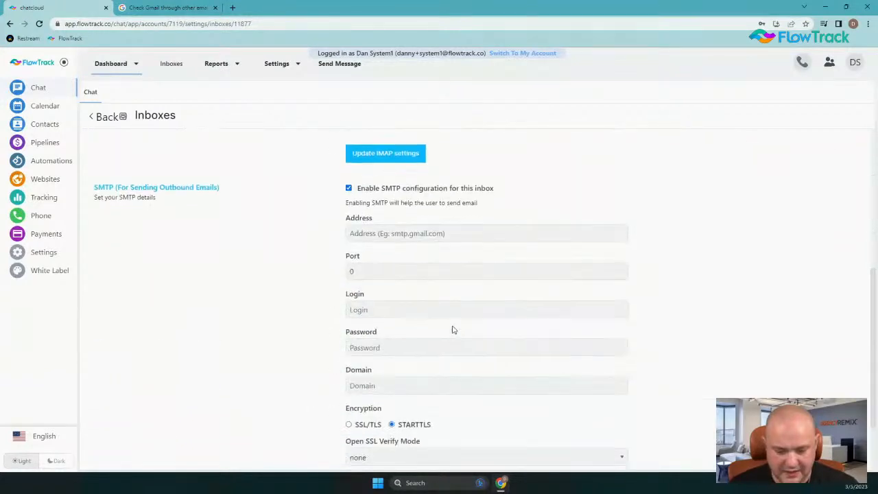
{"action": "left_click", "coordinate": [430, 241]}
{"action": "type", "text": "sm"}
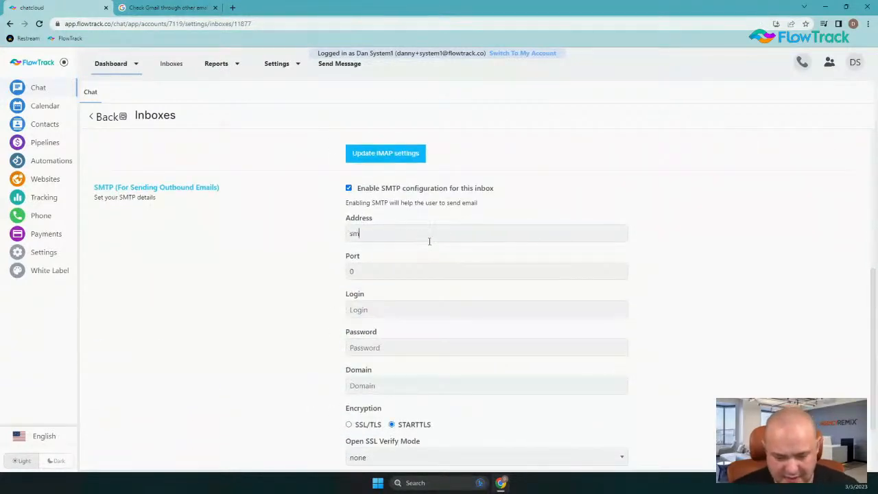
{"action": "type", "text": "tp.gma"}
{"action": "key", "text": "BackSpace"}
{"action": "key", "text": "BackSpace"}
{"action": "key", "text": "BackSpace"}
{"action": "type", "text": ".gamil"}
{"action": "type", "text": ".com"}
{"action": "key", "text": "BackSpace"}
{"action": "key", "text": "BackSpace"}
{"action": "key", "text": "BackSpace"}
{"action": "key", "text": "BackSpace"}
{"action": "key", "text": "BackSpace"}
{"action": "key", "text": "BackSpace"}
{"action": "key", "text": "BackSpace"}
{"action": "key", "text": "BackSpace"}
{"action": "type", "text": "mail.com"}
{"action": "key", "text": "Tab"}
{"action": "type", "text": "46"}
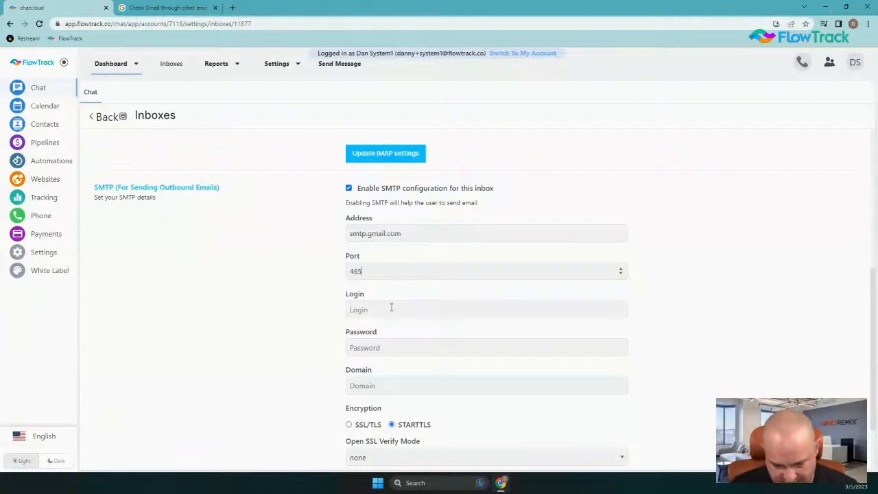
- Fill in the SMTP password and the support e-mail address as login
{"action": "left_click", "coordinate": [394, 347]}
{"action": "key", "text": "ctrl+v"}
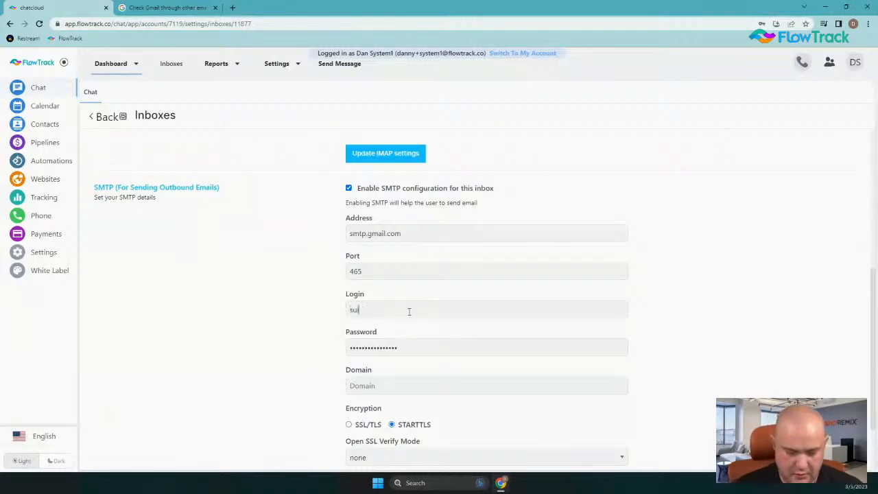
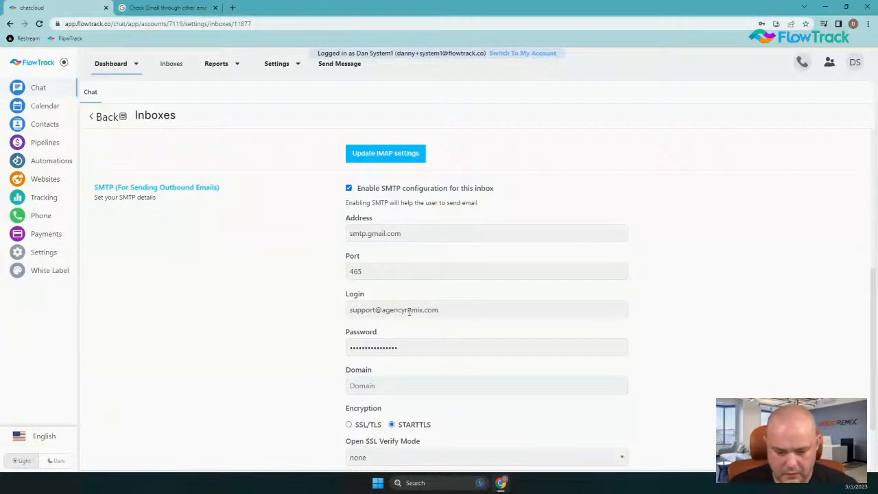
{"action": "scroll", "coordinate": [410, 312], "scroll_direction": "down", "scroll_amount": 1}
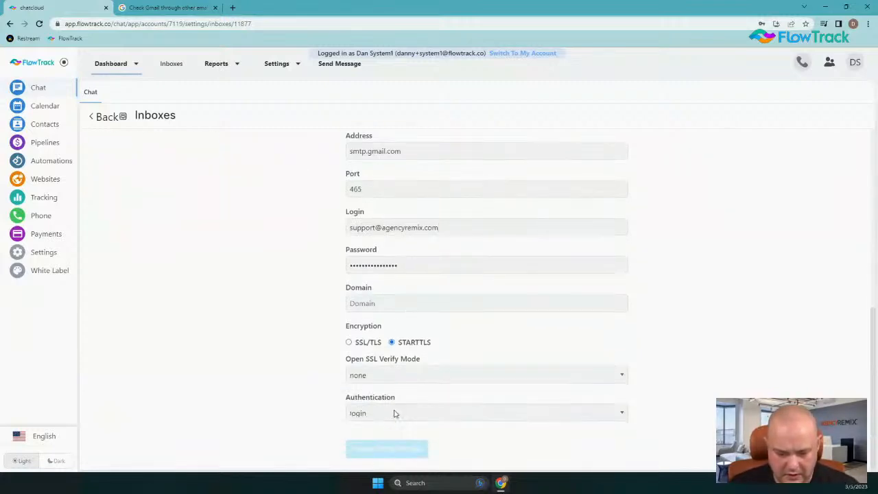
{"action": "left_click", "coordinate": [363, 302]}
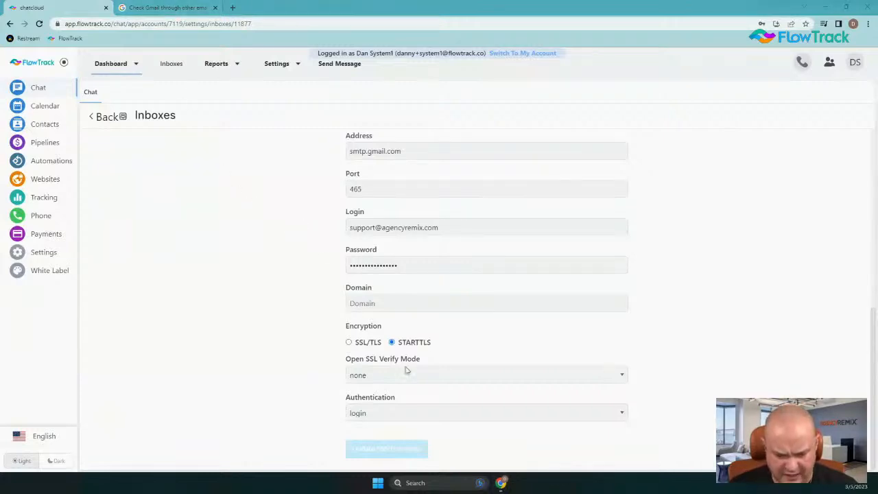
{"action": "left_click", "coordinate": [175, 8]}
{"action": "left_click_drag", "start_coordinate": [269, 307], "coordinate": [310, 317]}
{"action": "left_click", "coordinate": [285, 309]}
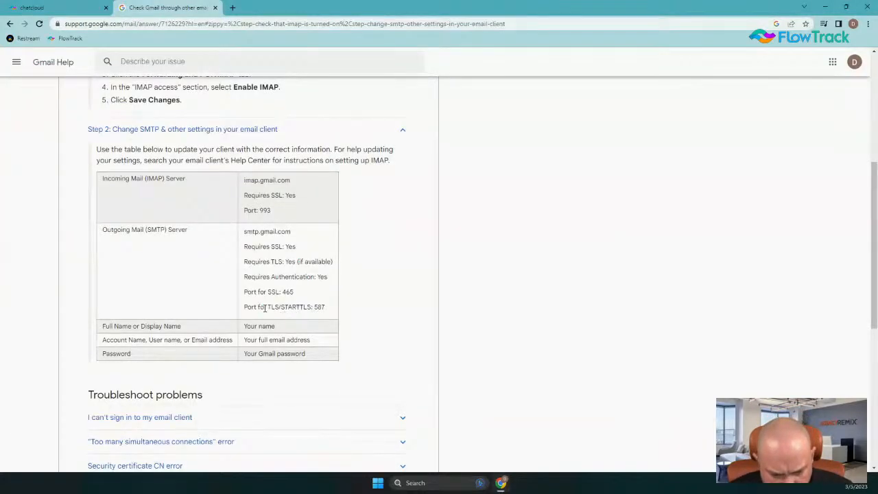
{"action": "left_click_drag", "start_coordinate": [270, 288], "coordinate": [294, 292]}
{"action": "left_click", "coordinate": [278, 292]}
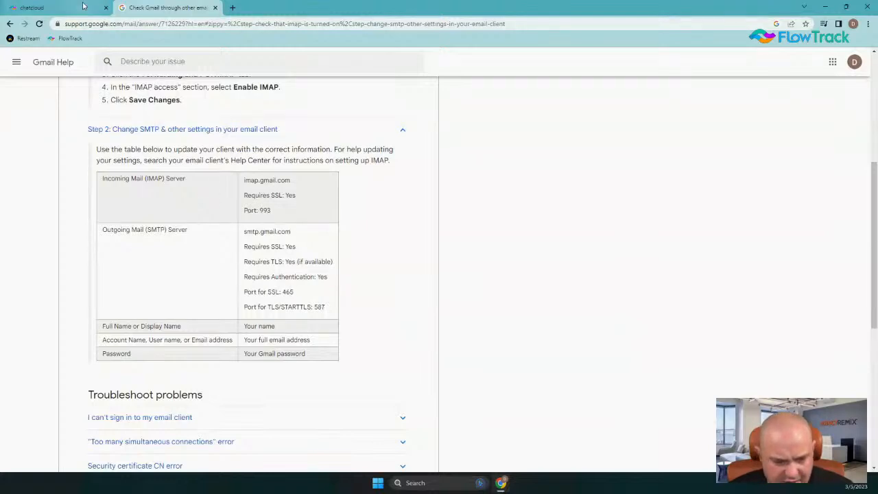
{"action": "left_click", "coordinate": [75, 7]}
{"action": "double_click", "coordinate": [381, 187]}
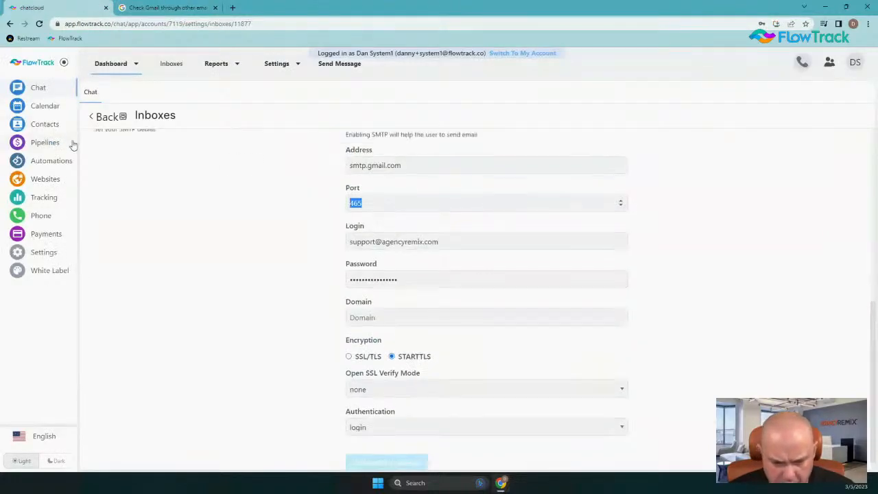
- Change the SMTP port to 587, set domain agencyremix.com, and save the SMTP settings
{"action": "type", "text": "587"}
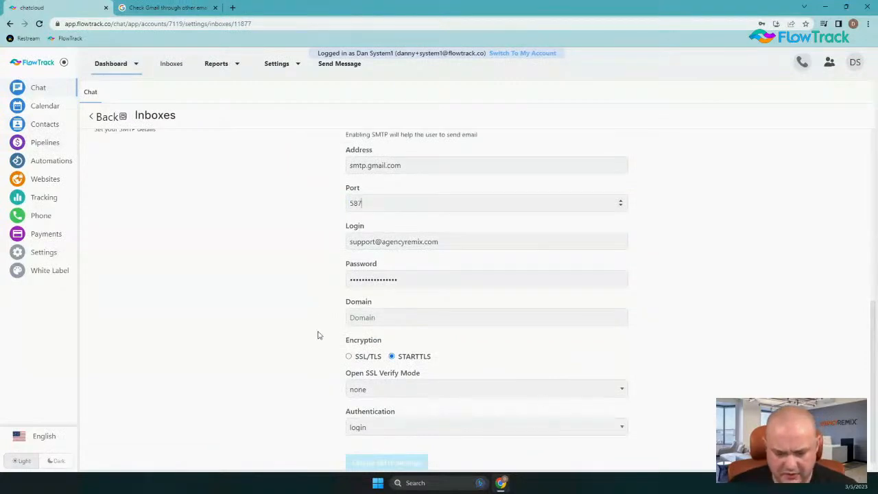
{"action": "scroll", "coordinate": [505, 369], "scroll_direction": "down", "scroll_amount": 1}
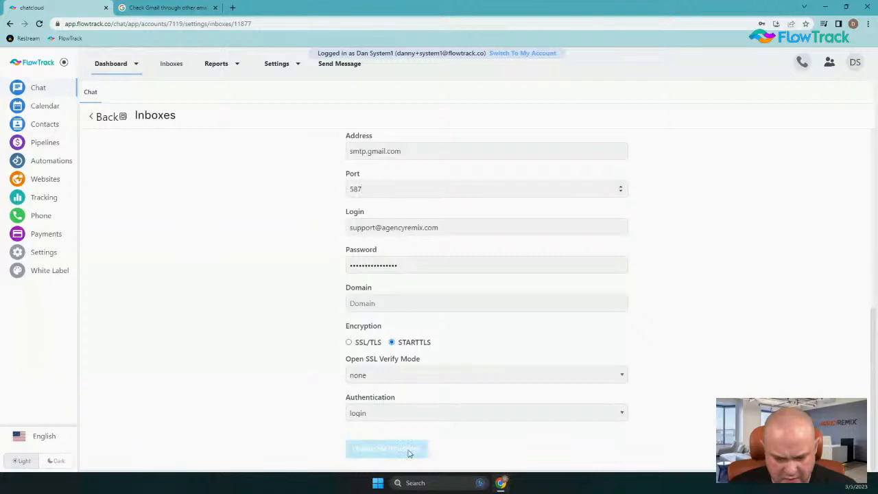
{"action": "left_click", "coordinate": [389, 304]}
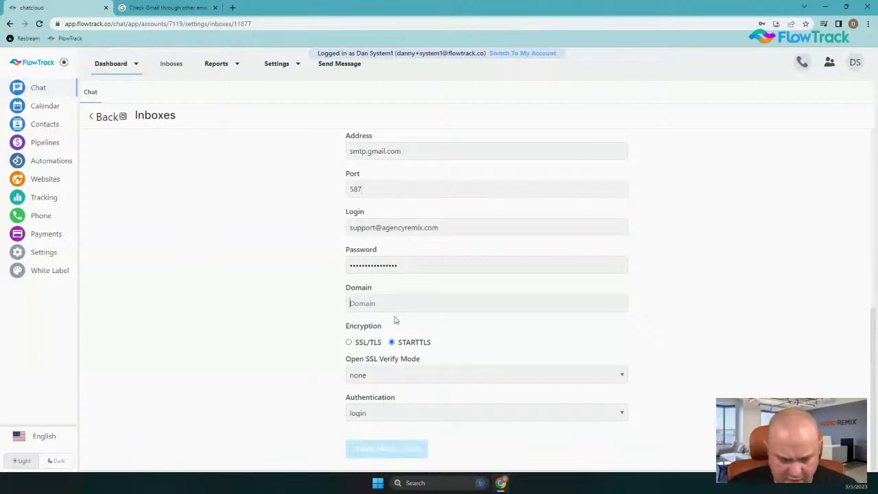
{"action": "type", "text": "agencyremix.com"}
{"action": "left_click", "coordinate": [373, 449]}
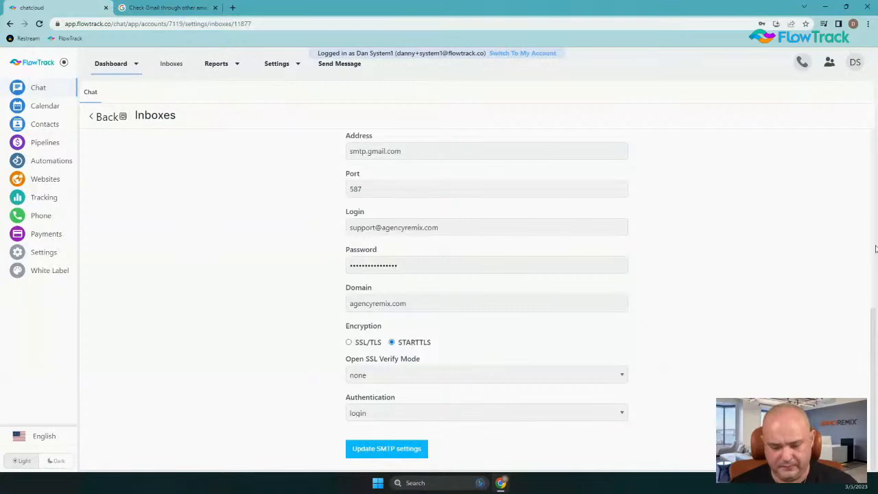
{"action": "scroll", "coordinate": [754, 226], "scroll_direction": "up", "scroll_amount": 10}
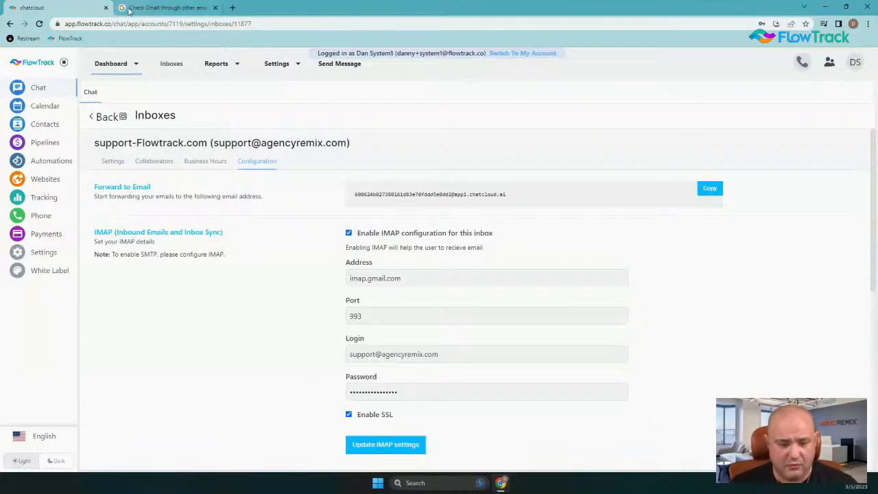
- Open the Inboxes list and highlight the Support-Flowtrack.com inbox name
{"action": "left_click", "coordinate": [172, 66]}
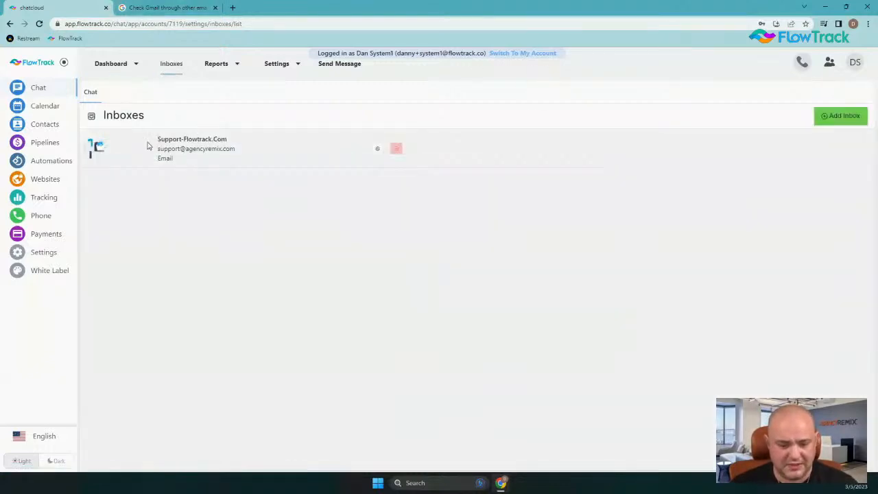
{"action": "left_click_drag", "start_coordinate": [158, 141], "coordinate": [229, 148]}
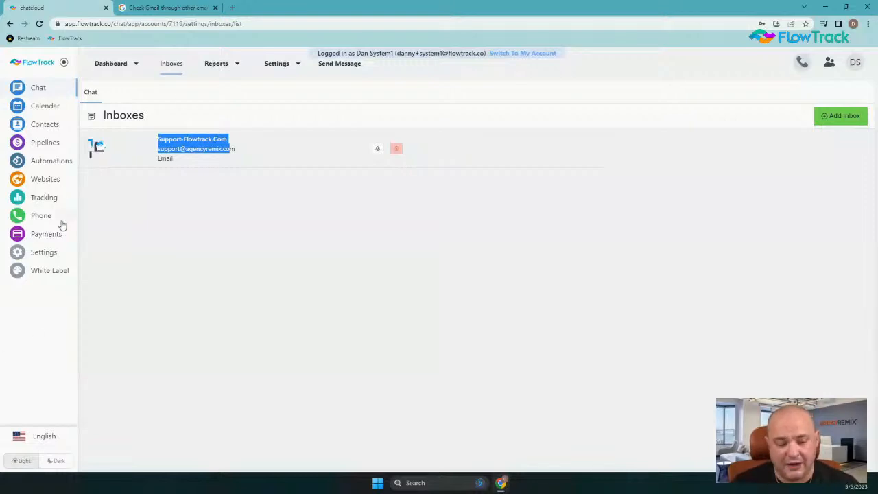
- Check the empty Phone Numbers list, then go to the Chat section
{"action": "left_click", "coordinate": [38, 218]}
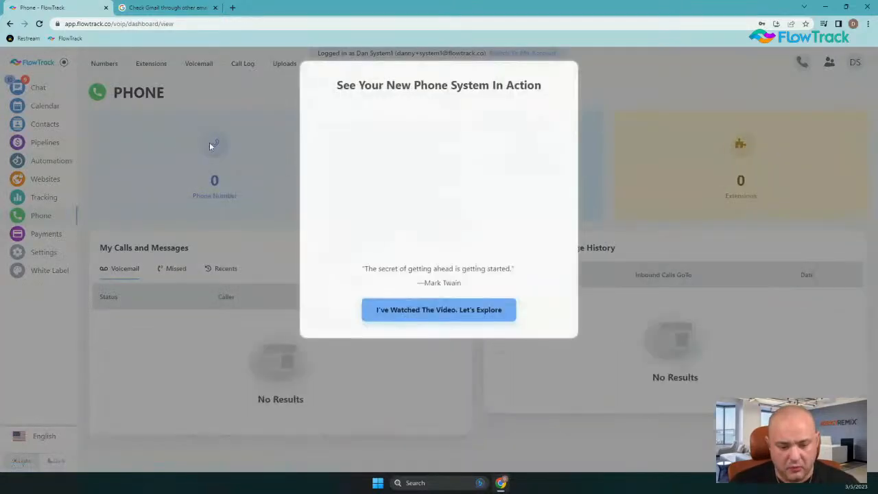
{"action": "left_click", "coordinate": [457, 310]}
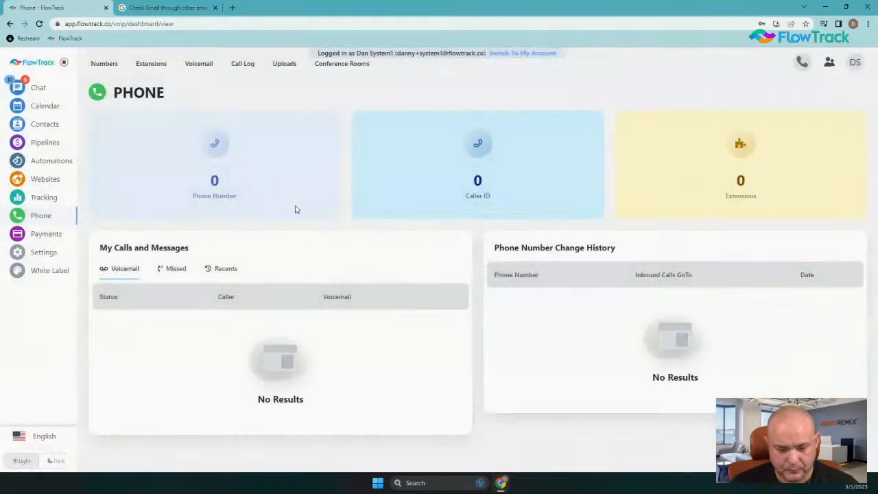
{"action": "left_click", "coordinate": [293, 179]}
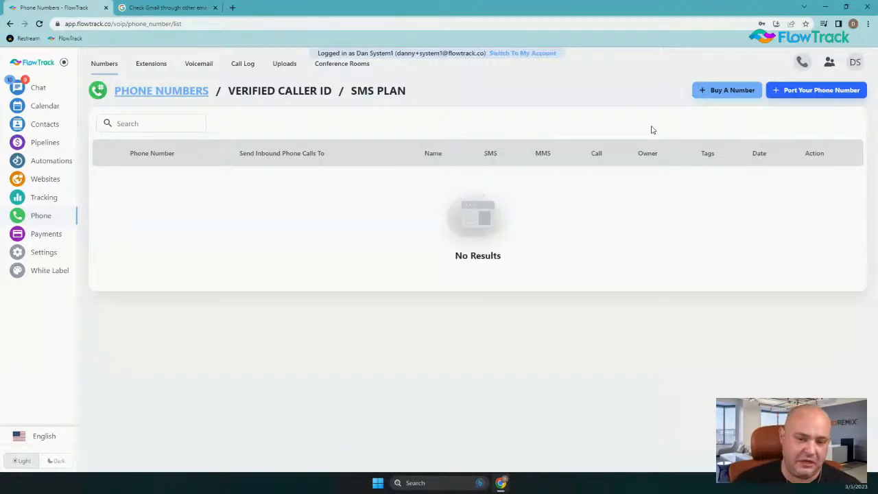
{"action": "left_click", "coordinate": [53, 87]}
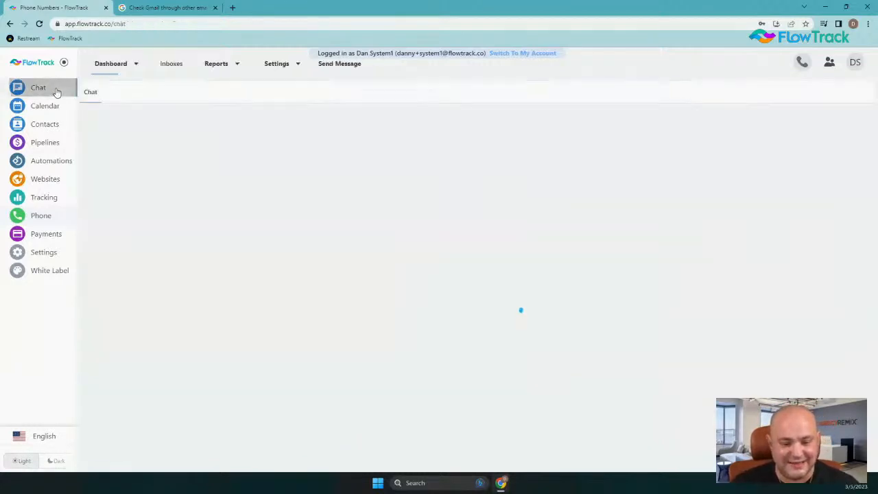
- Review the support inbox's Collaborators tab and agent list, then return to the Inboxes list
{"action": "left_click", "coordinate": [169, 64]}
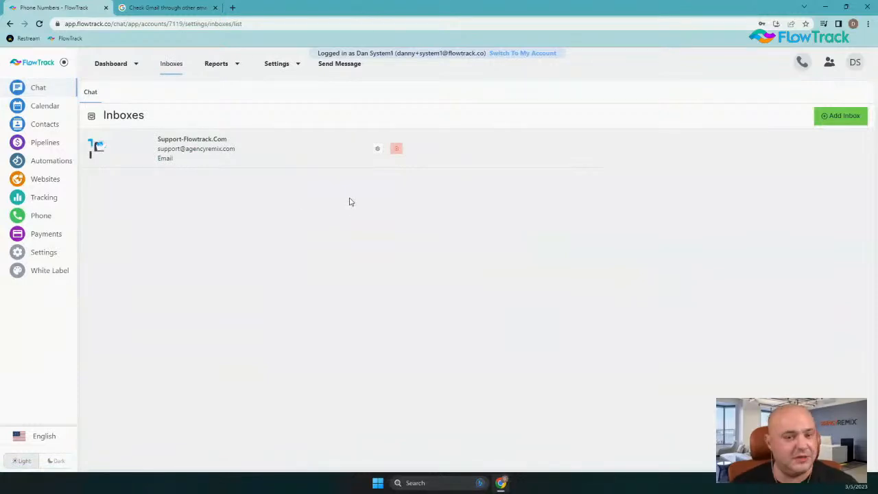
{"action": "left_click", "coordinate": [377, 149]}
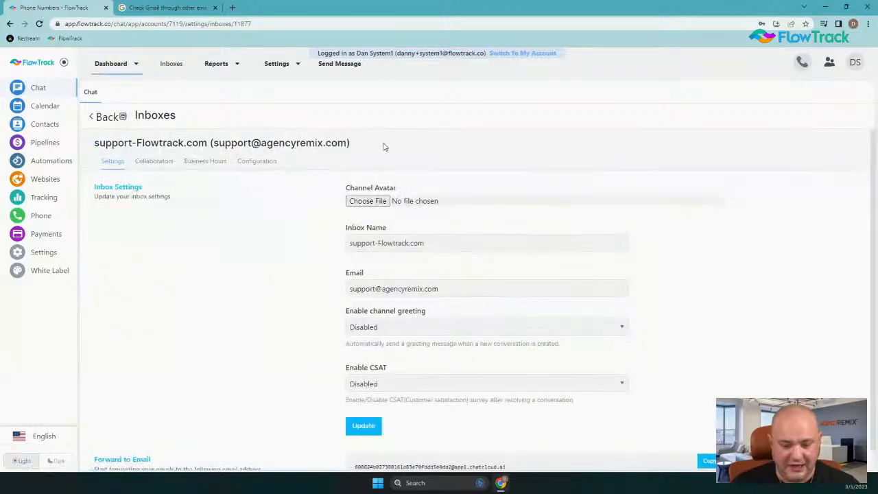
{"action": "left_click", "coordinate": [163, 162]}
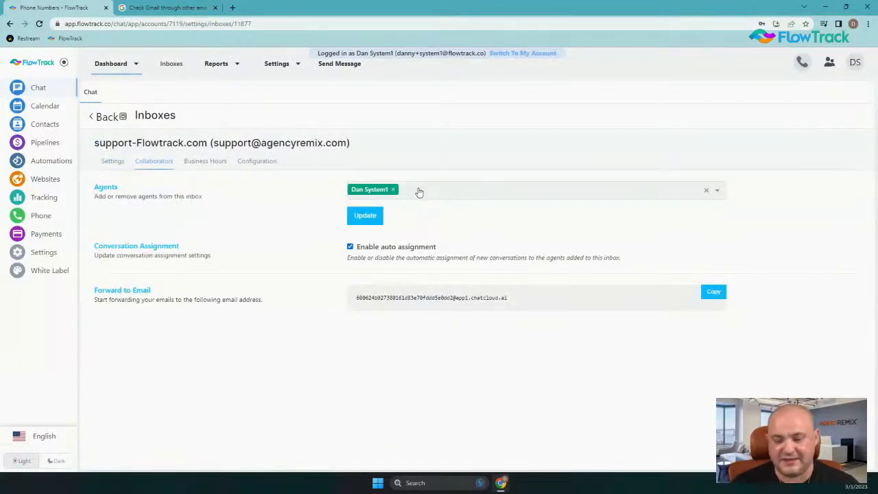
{"action": "left_click", "coordinate": [527, 193]}
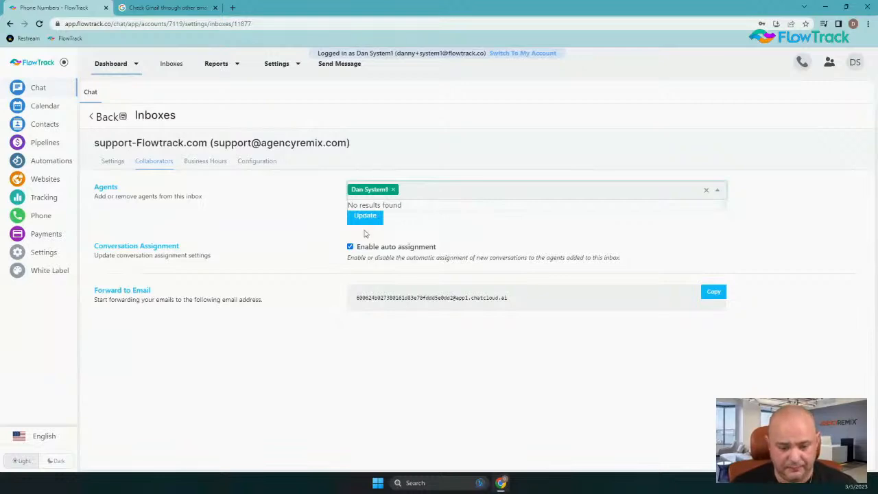
{"action": "left_click", "coordinate": [292, 210]}
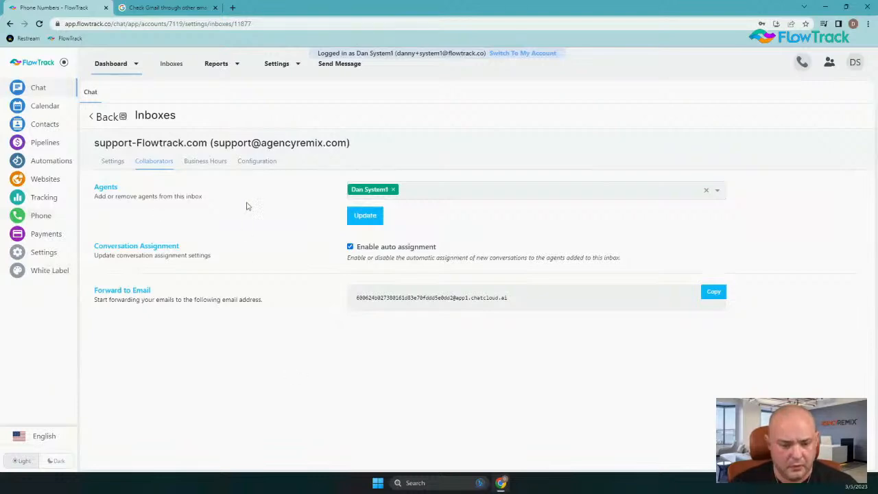
{"action": "left_click", "coordinate": [170, 64]}
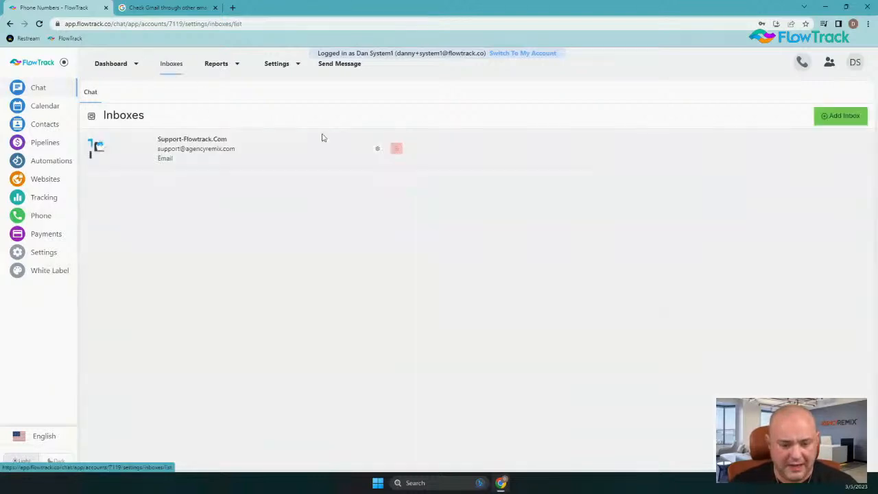
- Start a new inbox and browse the channel tiles, ending back at Website Widget
{"action": "left_click", "coordinate": [841, 115]}
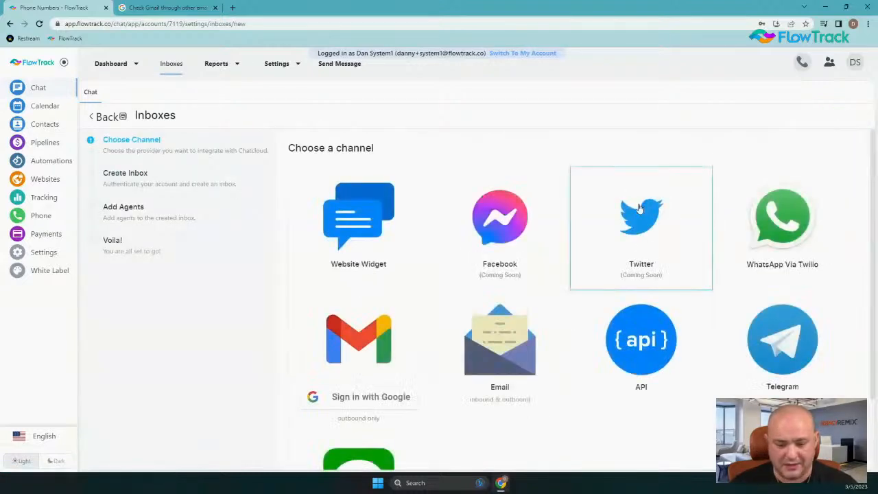
{"action": "scroll", "coordinate": [658, 196], "scroll_direction": "down", "scroll_amount": 2}
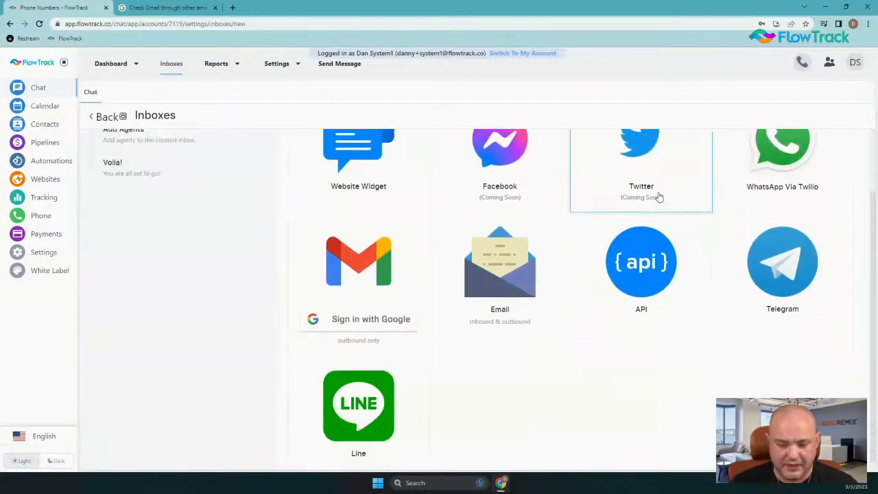
{"action": "scroll", "coordinate": [657, 197], "scroll_direction": "up", "scroll_amount": 2}
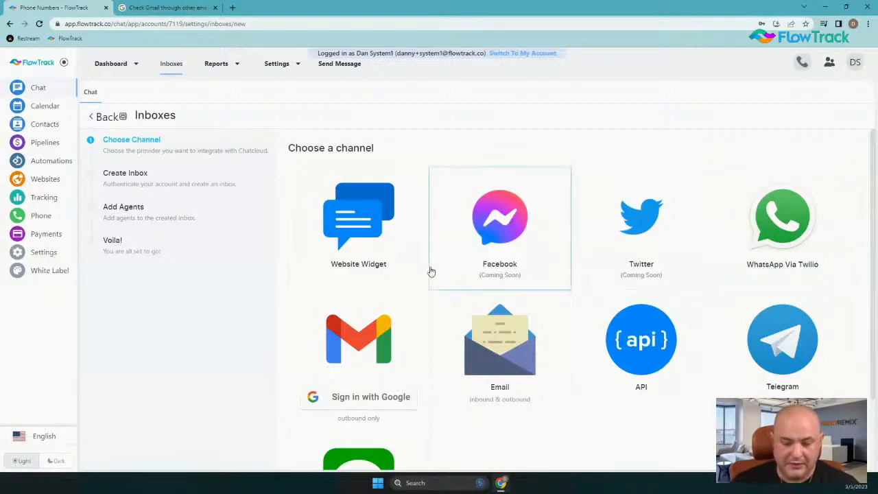
{"action": "scroll", "coordinate": [625, 330], "scroll_direction": "down", "scroll_amount": 2}
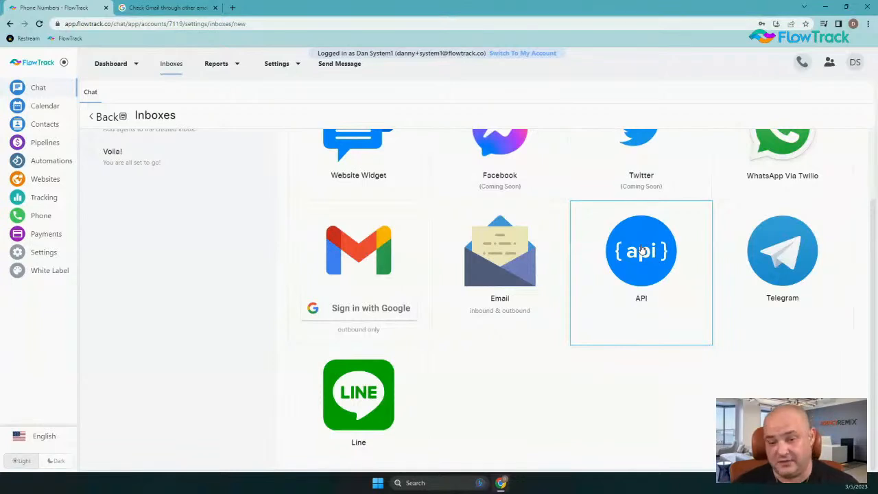
{"action": "scroll", "coordinate": [641, 251], "scroll_direction": "up", "scroll_amount": 2}
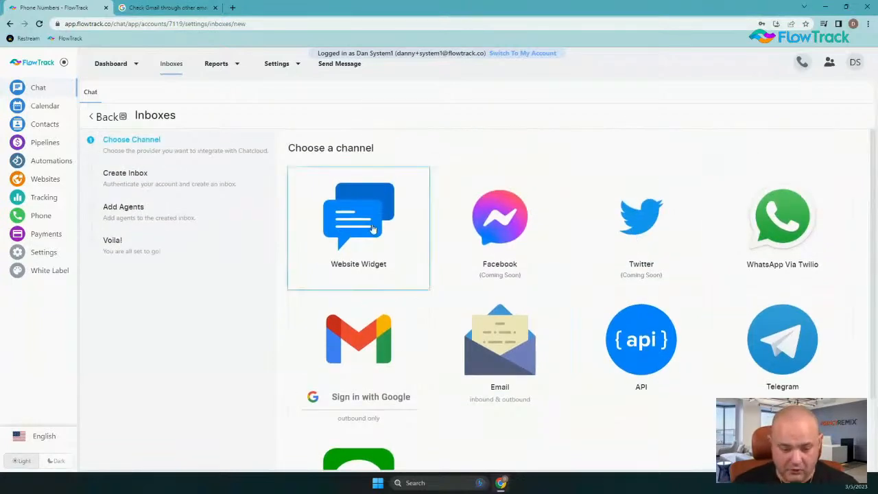
- Choose Website Widget, naming the site FlowTrack.co with domain flowtrack.co
{"action": "left_click", "coordinate": [371, 229]}
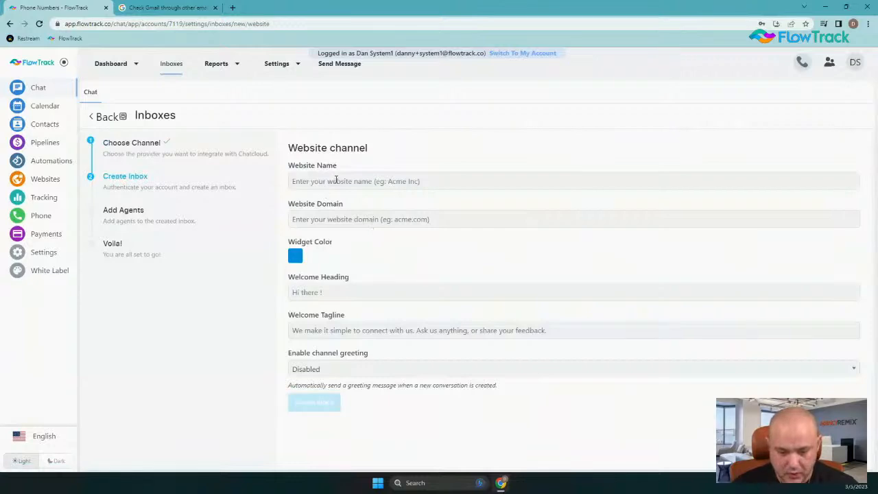
{"action": "type", "text": "F"}
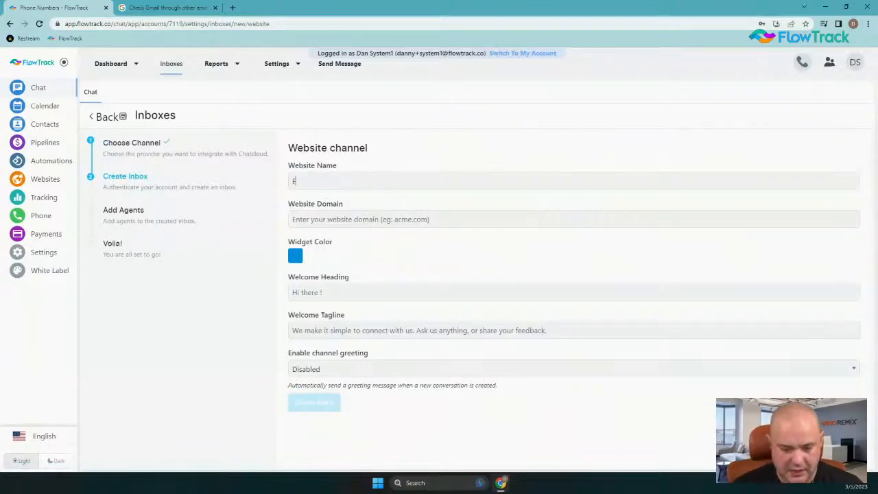
{"action": "type", "text": "lowTrack.com"}
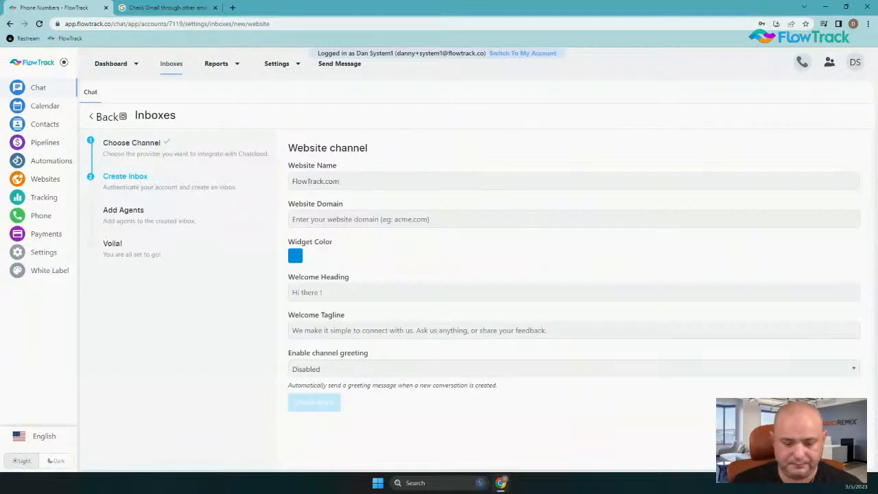
{"action": "left_click", "coordinate": [396, 218]}
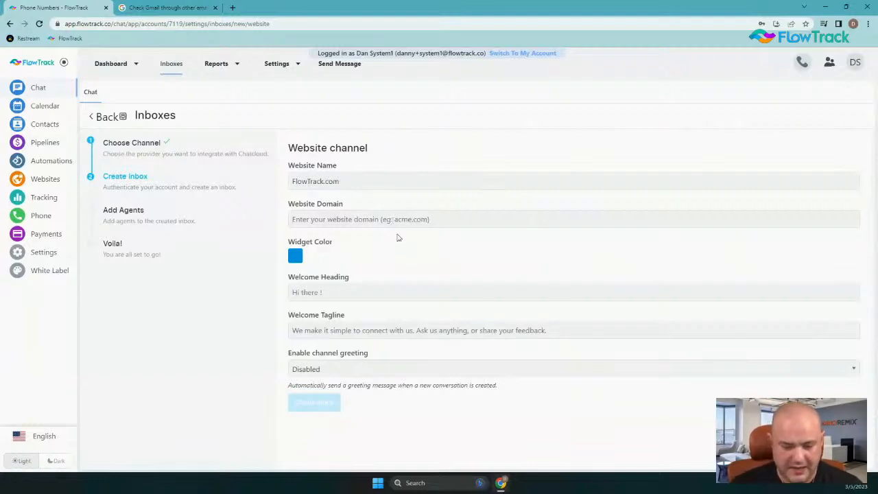
{"action": "type", "text": "flow"}
{"action": "key", "text": "BackSpace"}
{"action": "key", "text": "BackSpace"}
{"action": "key", "text": "BackSpace"}
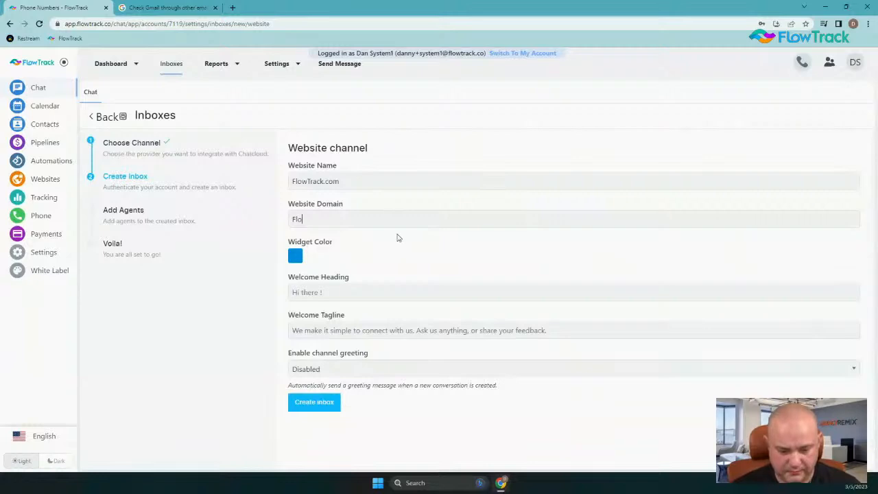
{"action": "type", "text": "lowtrack.com"}
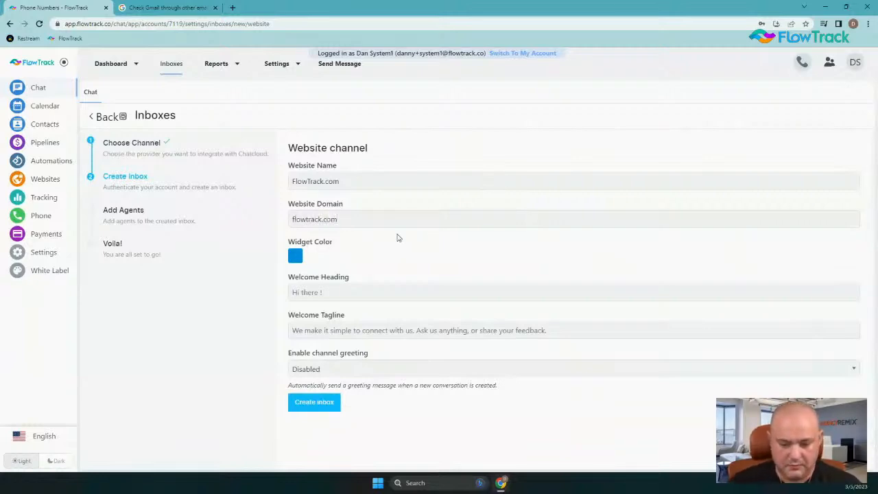
{"action": "key", "text": "BackSpace"}
{"action": "left_click", "coordinate": [406, 181]}
{"action": "key", "text": "BackSpace"}
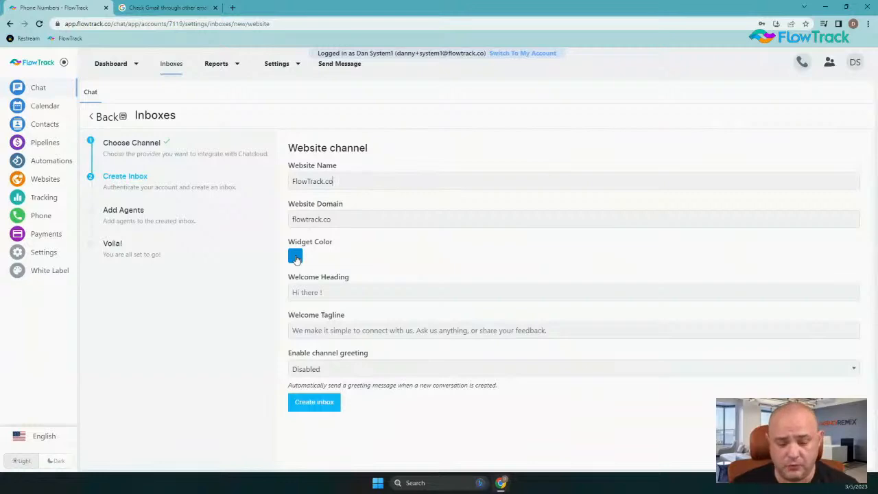
- Set the widget colour to red and the welcome heading to 'Hi There'
{"action": "left_click", "coordinate": [296, 258]}
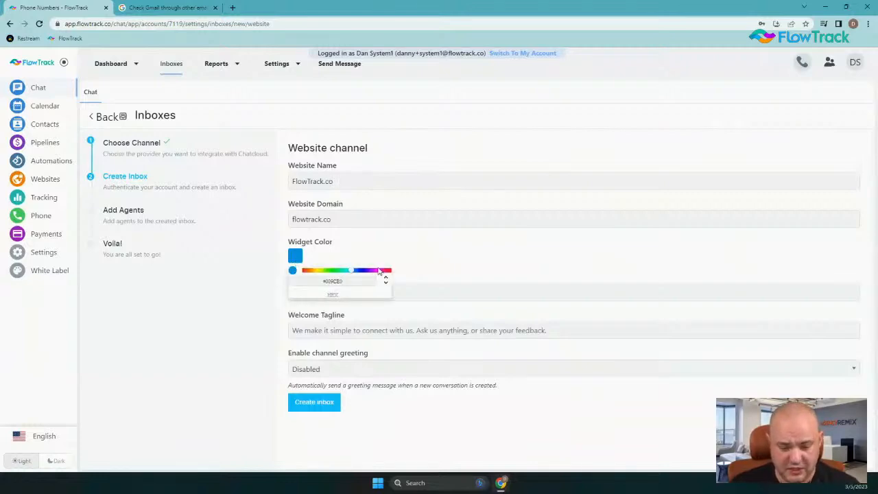
{"action": "left_click_drag", "start_coordinate": [384, 271], "coordinate": [389, 274]}
{"action": "left_click", "coordinate": [316, 304]}
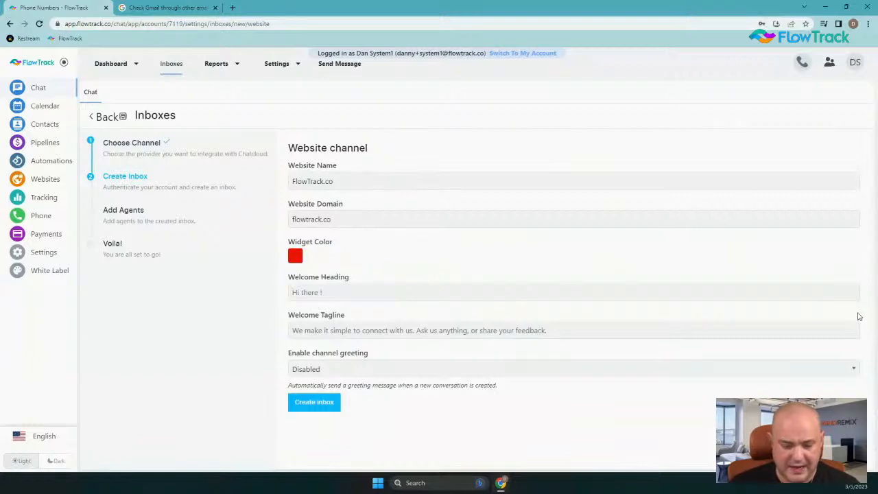
{"action": "type", "text": "Hi Thjer"}
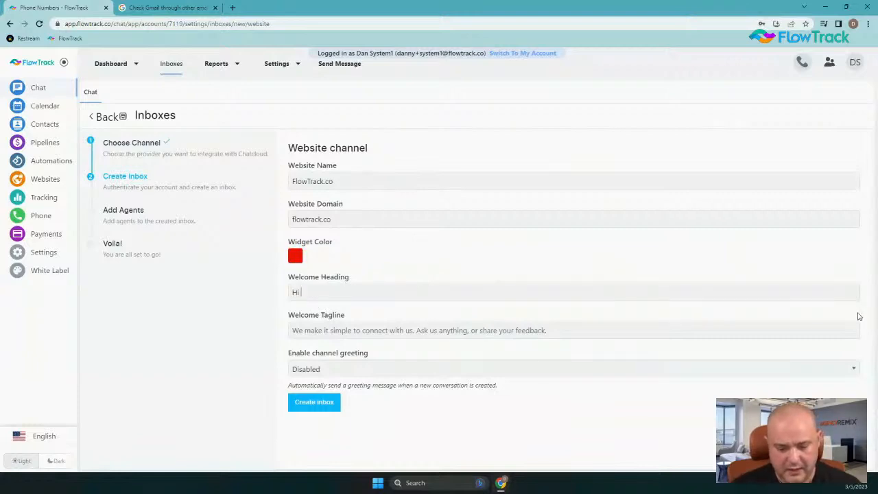
{"action": "key", "text": "BackSpace"}
{"action": "key", "text": "BackSpace"}
{"action": "key", "text": "BackSpace"}
{"action": "type", "text": "ere"}
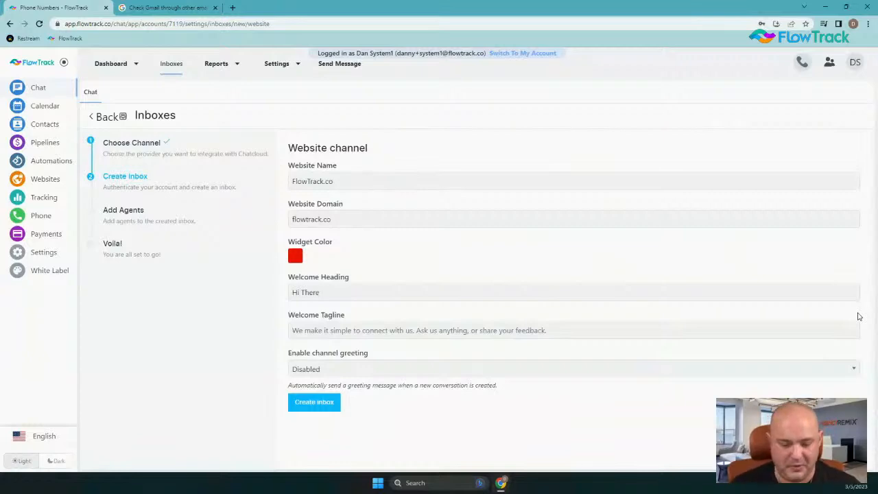
- Keep the channel greeting Disabled and create the inbox
{"action": "left_click", "coordinate": [365, 332]}
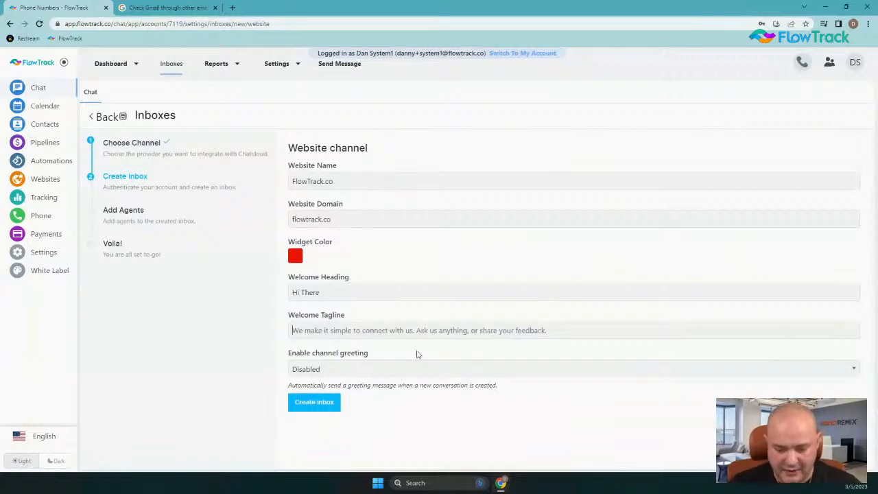
{"action": "left_click", "coordinate": [363, 369]}
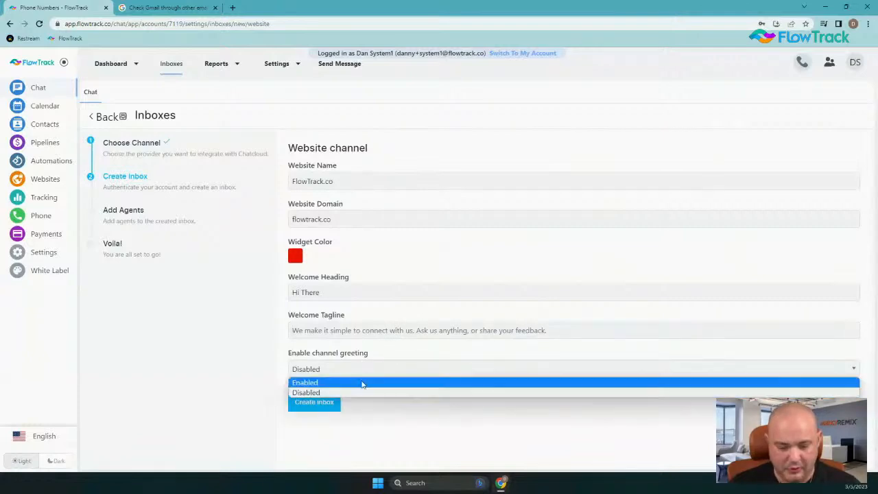
{"action": "left_click", "coordinate": [366, 367]}
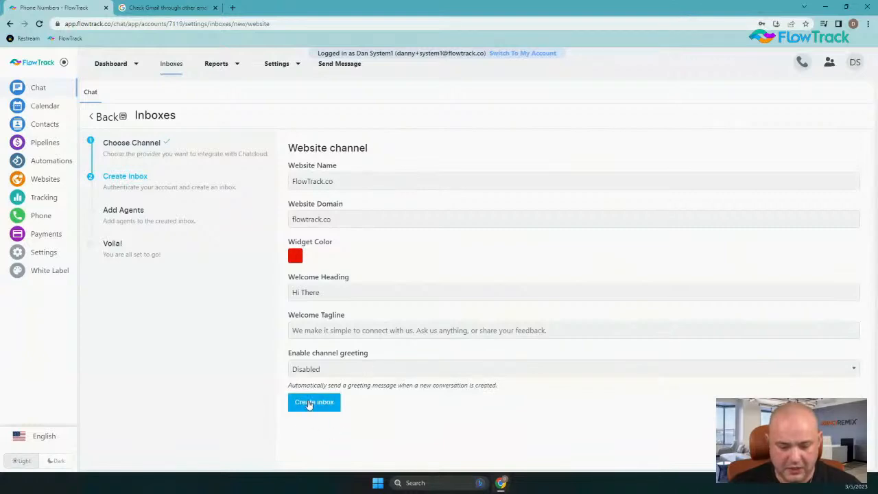
{"action": "left_click", "coordinate": [314, 403]}
{"action": "left_click", "coordinate": [319, 183]}
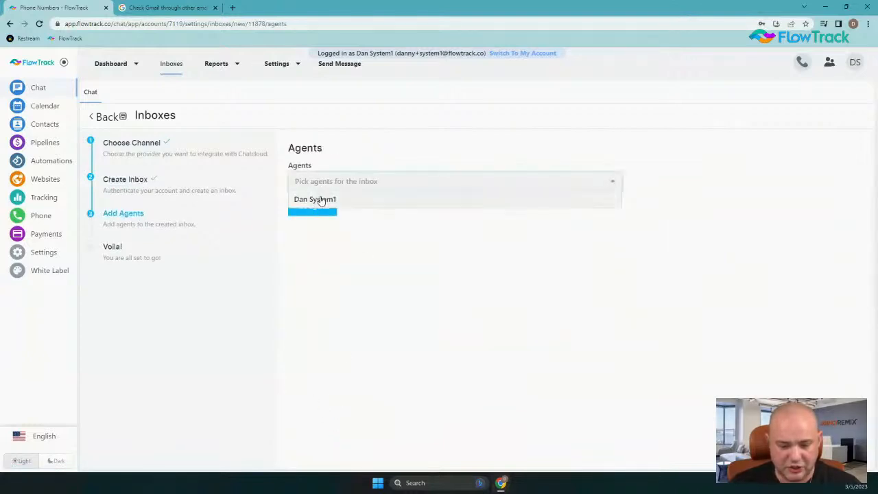
- Add the account's agent to the inbox, copy the widget embed code, and open More settings
{"action": "left_click", "coordinate": [314, 198]}
{"action": "left_click", "coordinate": [314, 209]}
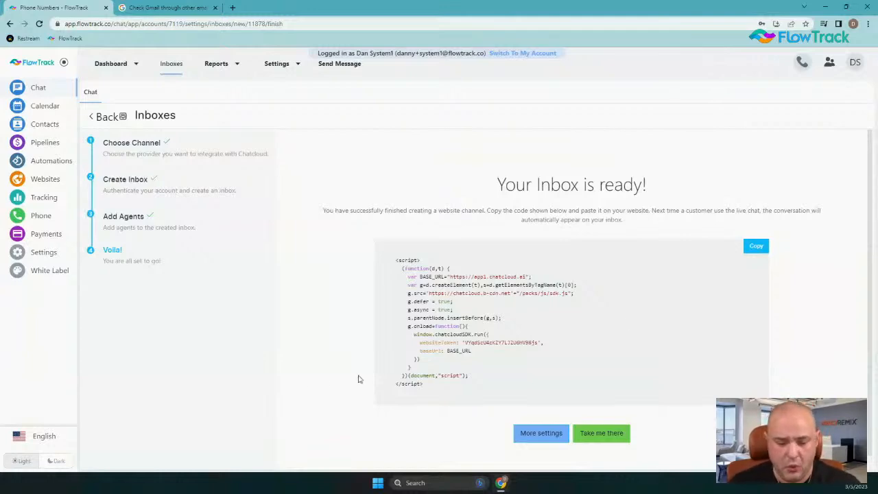
{"action": "left_click", "coordinate": [755, 247]}
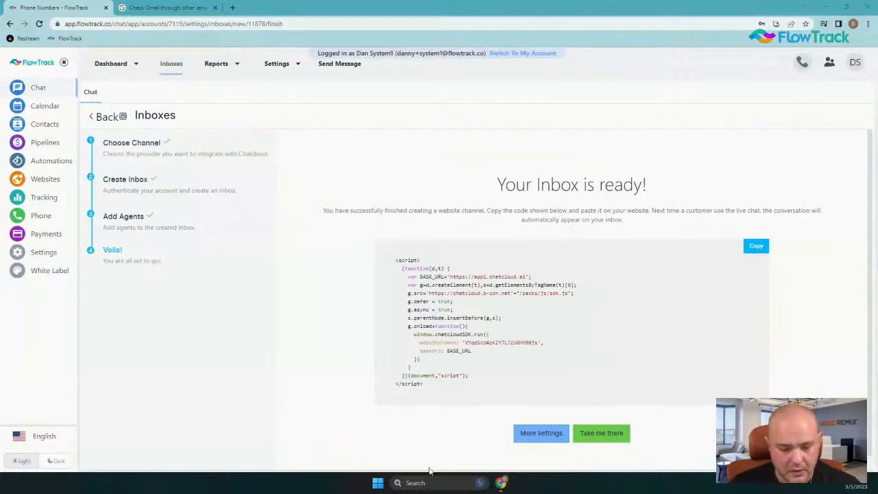
{"action": "left_click", "coordinate": [541, 433]}
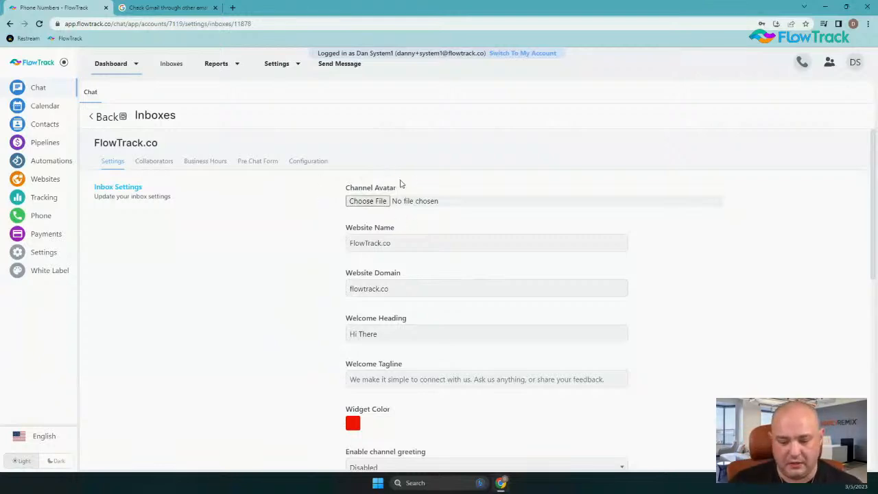
- Review the inbox settings down to Features and update them with file picker, emoji picker and end-conversation on
{"action": "scroll", "coordinate": [412, 186], "scroll_direction": "down", "scroll_amount": 1}
{"action": "scroll", "coordinate": [419, 187], "scroll_direction": "up", "scroll_amount": 1}
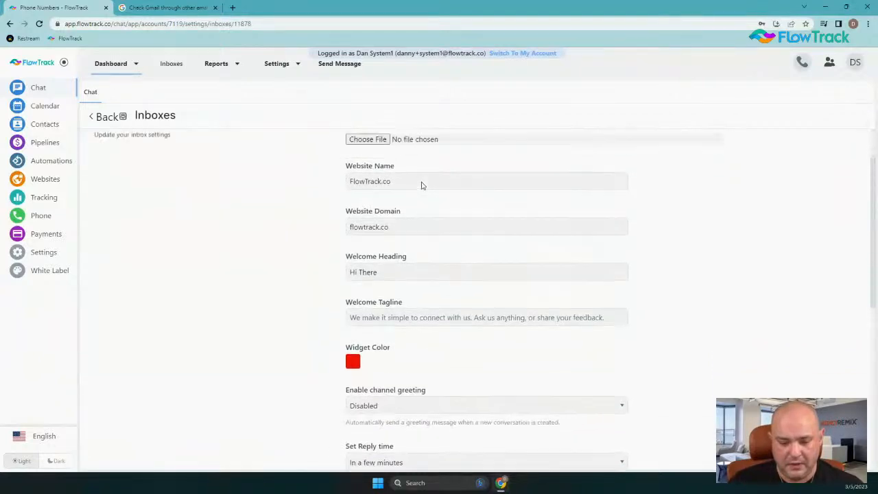
{"action": "scroll", "coordinate": [396, 267], "scroll_direction": "down", "scroll_amount": 2}
{"action": "scroll", "coordinate": [403, 291], "scroll_direction": "down", "scroll_amount": 2}
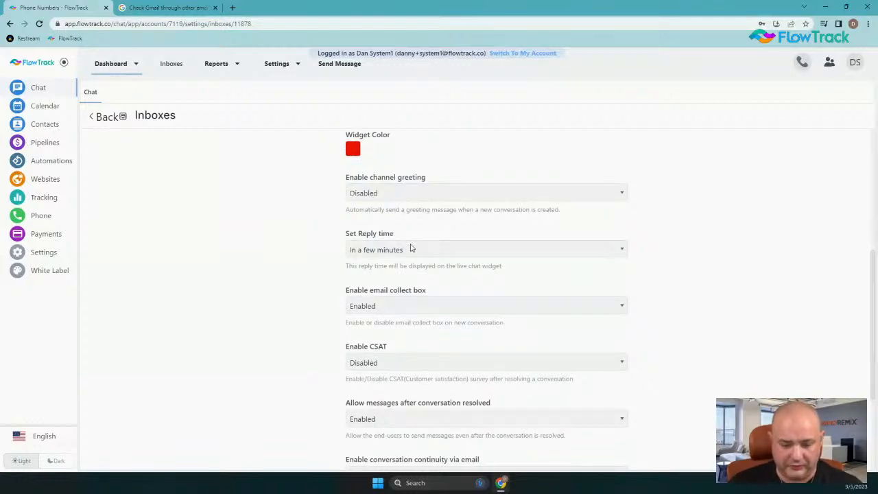
{"action": "scroll", "coordinate": [412, 248], "scroll_direction": "down", "scroll_amount": 1}
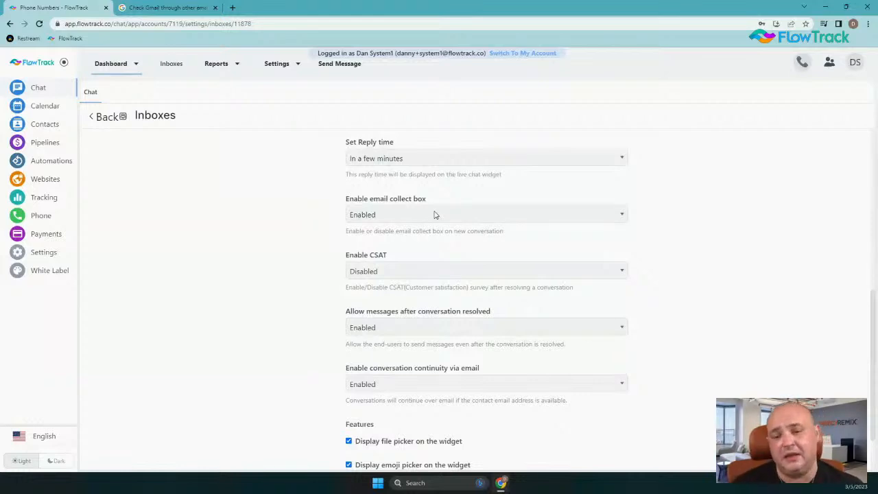
{"action": "scroll", "coordinate": [434, 214], "scroll_direction": "down", "scroll_amount": 1}
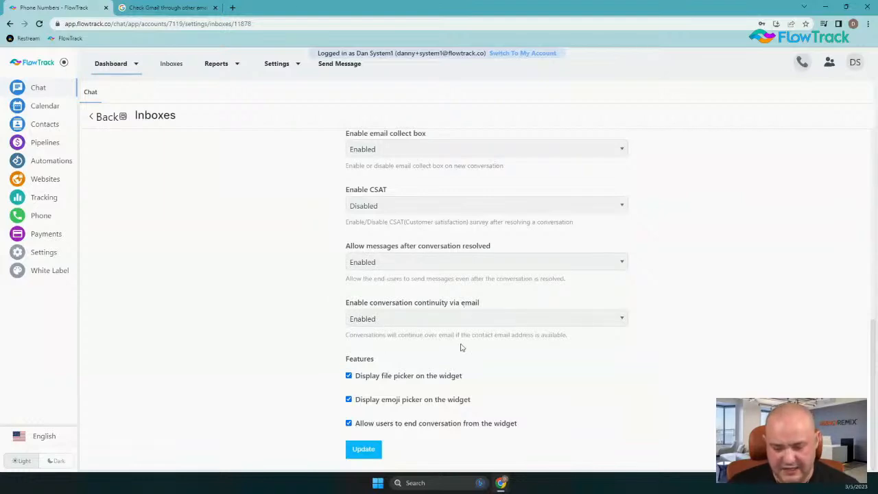
{"action": "scroll", "coordinate": [480, 357], "scroll_direction": "up", "scroll_amount": 5}
{"action": "scroll", "coordinate": [491, 345], "scroll_direction": "up", "scroll_amount": 3}
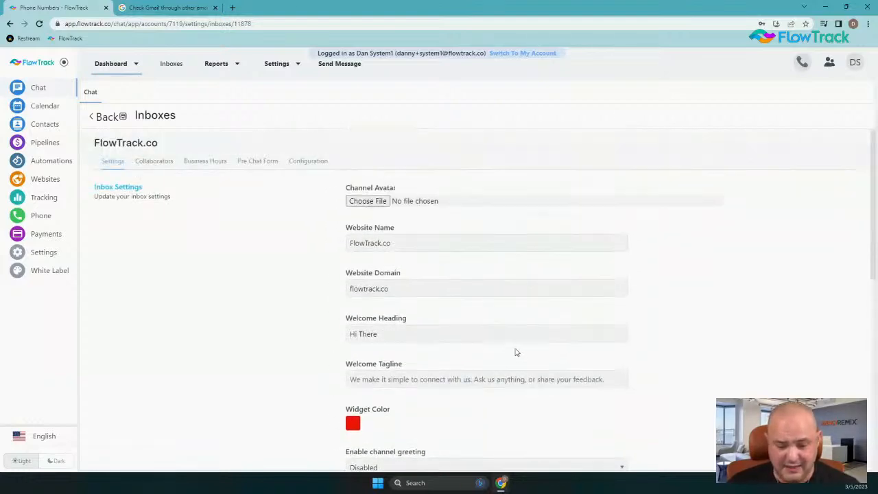
{"action": "scroll", "coordinate": [515, 349], "scroll_direction": "down", "scroll_amount": 10}
{"action": "left_click", "coordinate": [363, 452]}
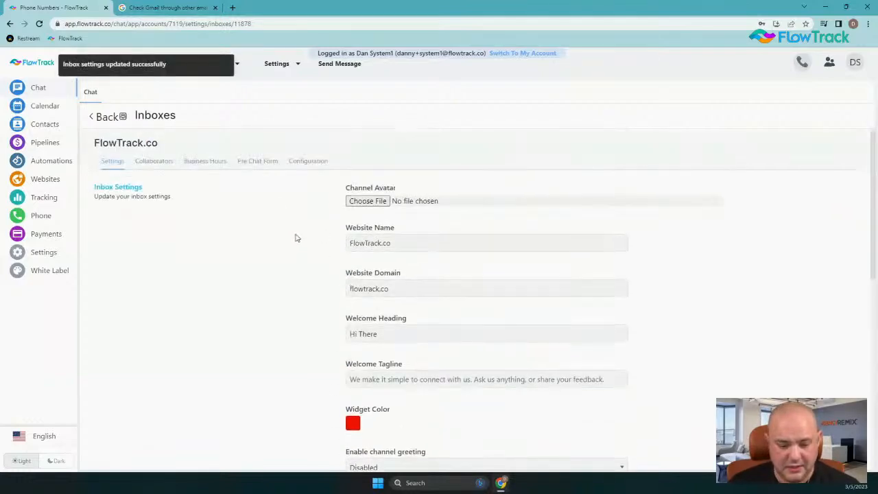
- Turn on business availability under Business Hours, then move to the Pre Chat Form section
{"action": "left_click", "coordinate": [152, 163]}
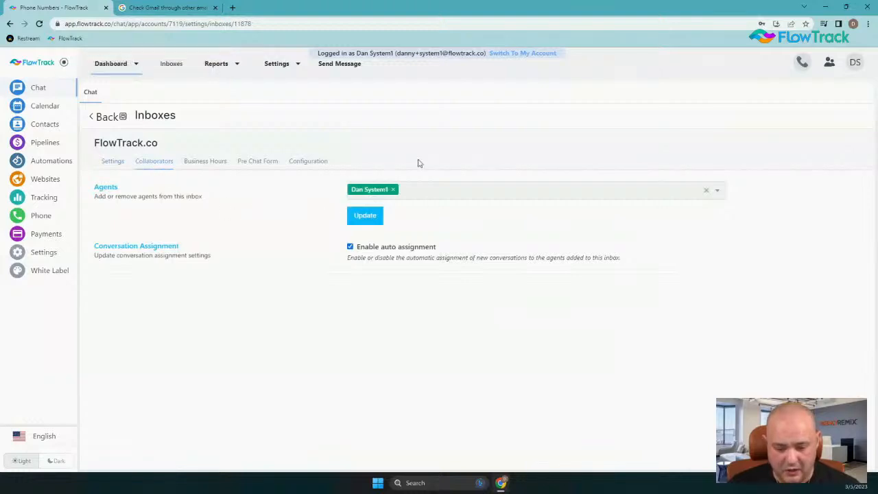
{"action": "left_click", "coordinate": [203, 162]}
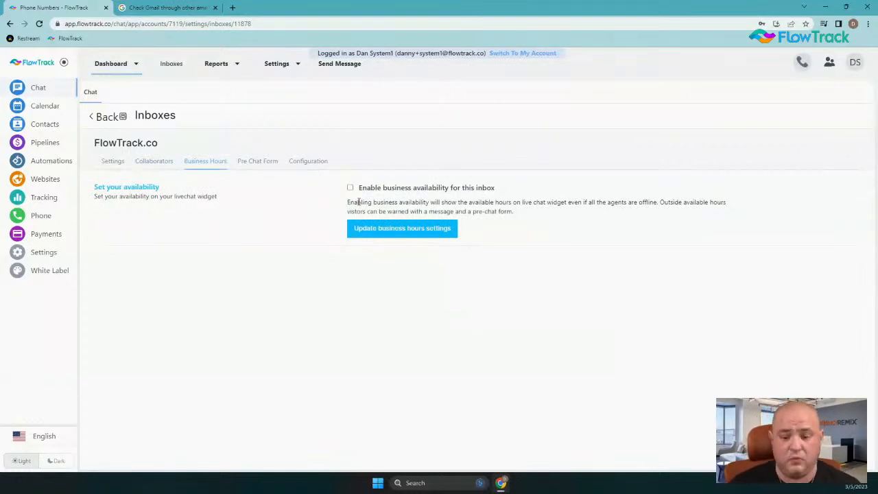
{"action": "left_click", "coordinate": [350, 188]}
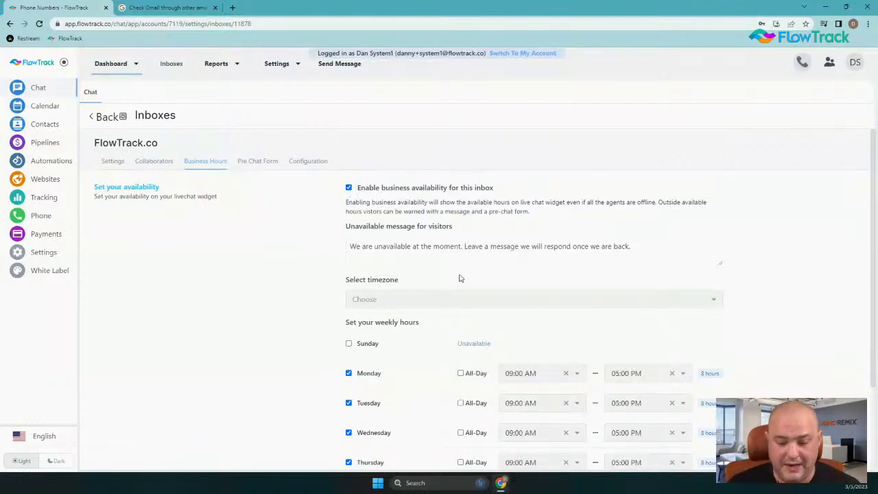
{"action": "scroll", "coordinate": [467, 308], "scroll_direction": "down", "scroll_amount": 2}
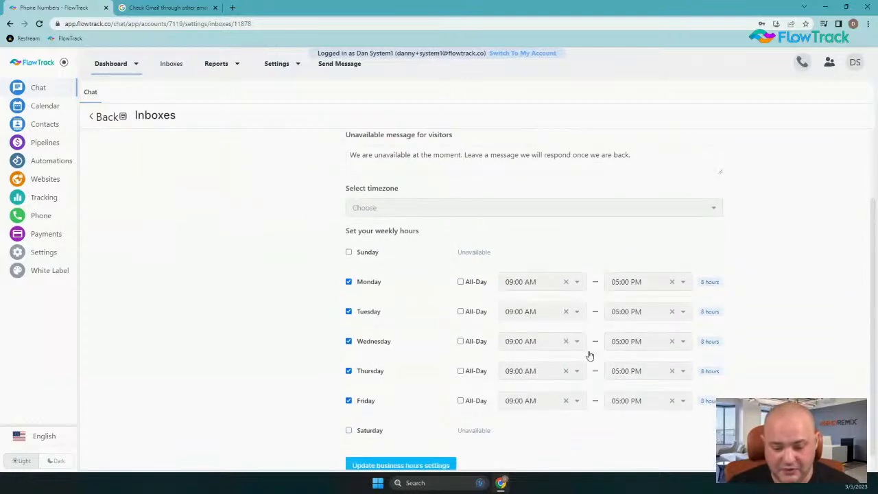
{"action": "scroll", "coordinate": [618, 321], "scroll_direction": "down", "scroll_amount": 1}
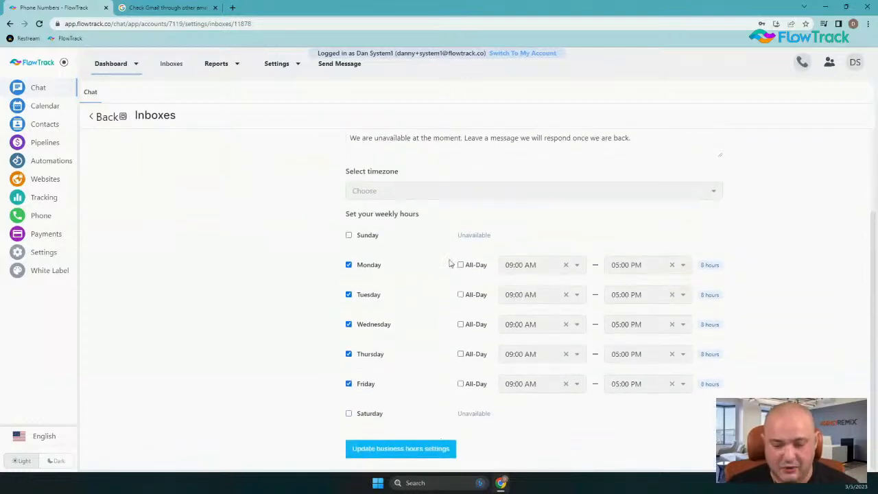
{"action": "scroll", "coordinate": [450, 266], "scroll_direction": "up", "scroll_amount": 3}
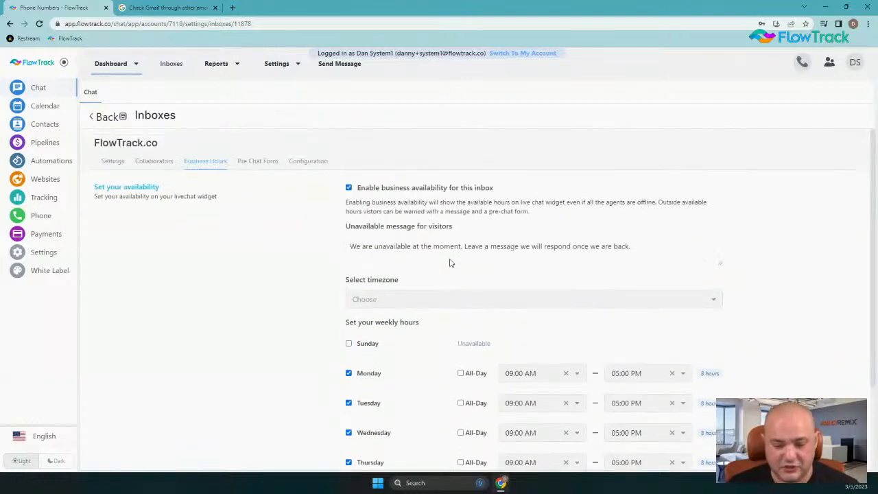
{"action": "left_click", "coordinate": [268, 162]}
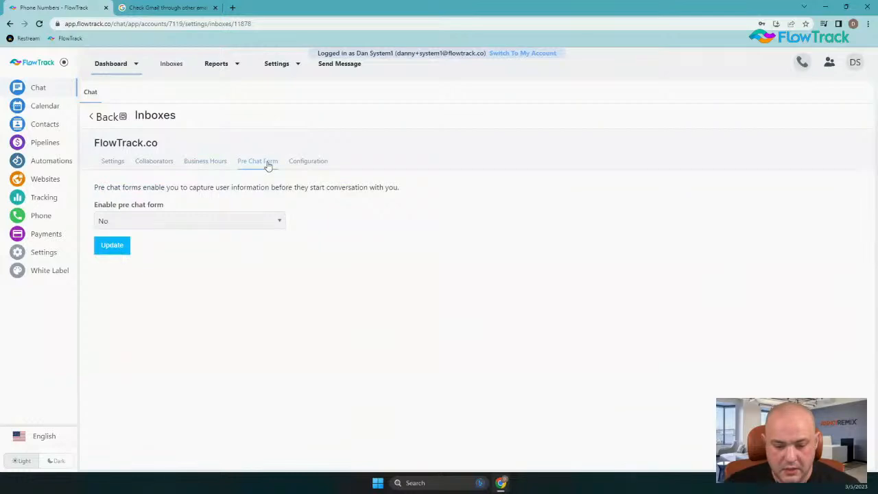
- Enable the pre-chat form with fullName, phoneNumber, then emailAddress, all switched on, and save it
{"action": "left_click", "coordinate": [270, 221]}
{"action": "left_click", "coordinate": [270, 235]}
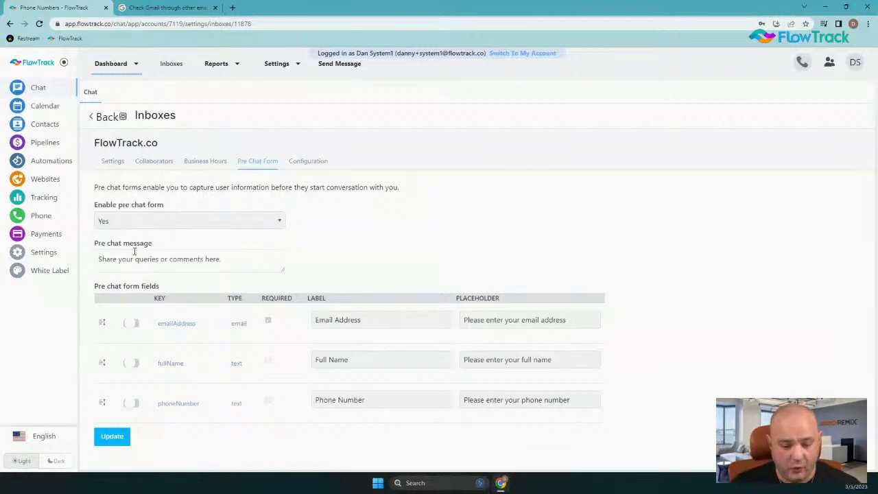
{"action": "left_click_drag", "start_coordinate": [104, 363], "coordinate": [104, 323]}
{"action": "left_click", "coordinate": [133, 324]}
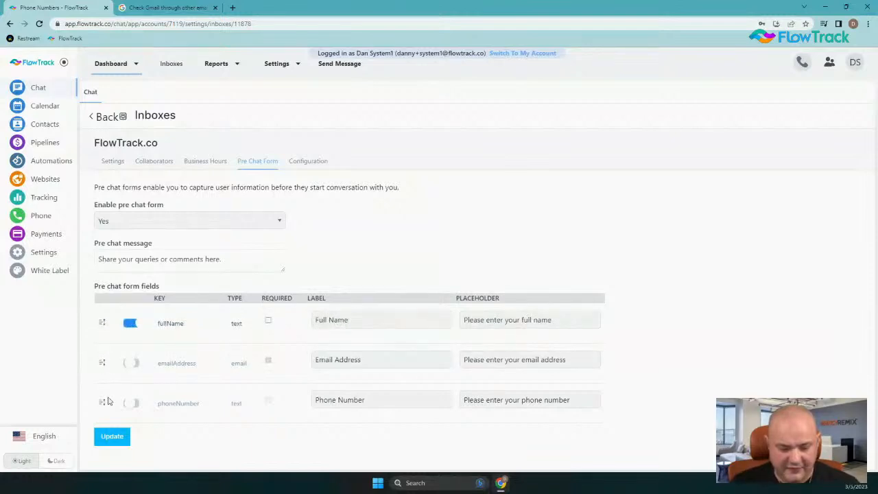
{"action": "left_click_drag", "start_coordinate": [103, 402], "coordinate": [104, 361]}
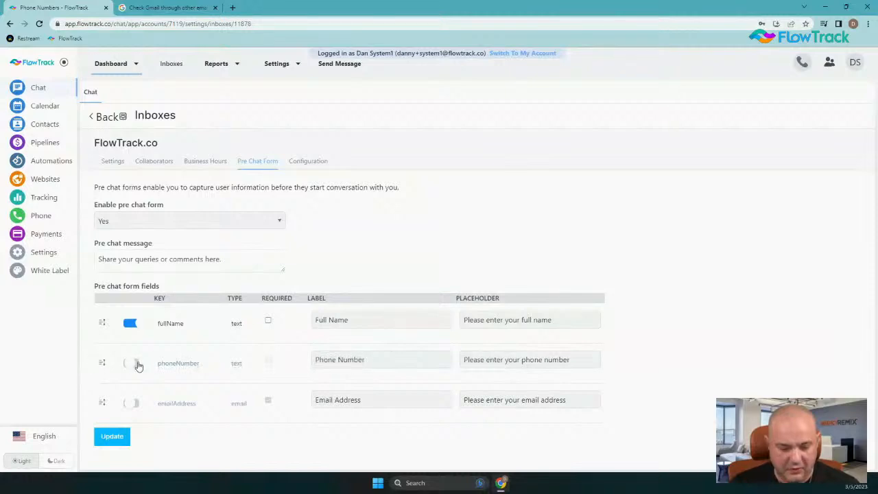
{"action": "left_click", "coordinate": [133, 364]}
{"action": "left_click", "coordinate": [133, 404]}
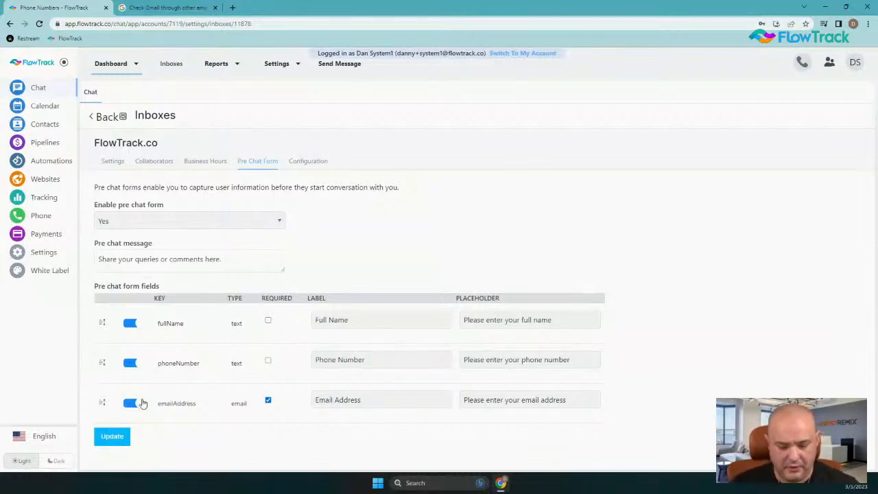
{"action": "left_click", "coordinate": [114, 437]}
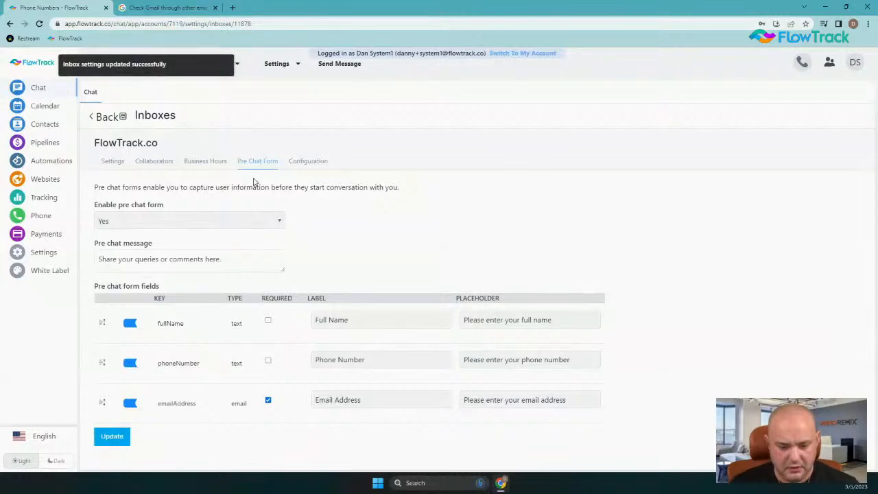
{"action": "left_click", "coordinate": [302, 161]}
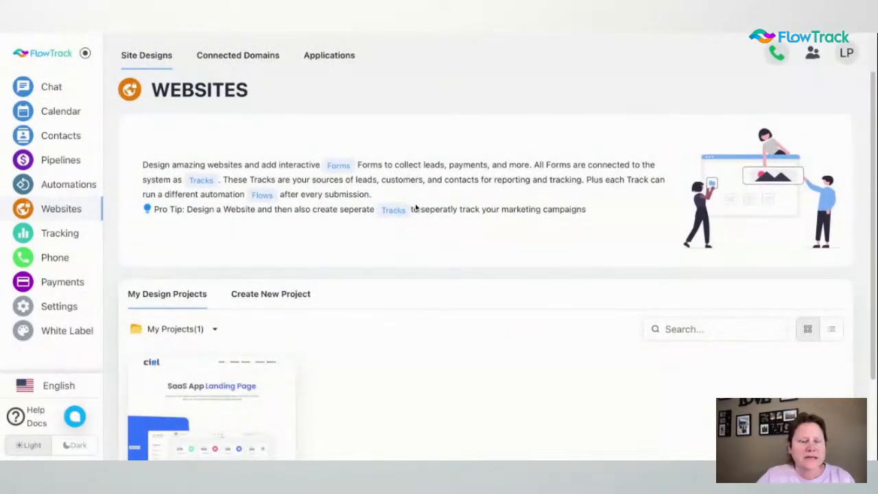
- Open the Ciel SaaS App Landing Page from My Design Projects in the builder
{"action": "scroll", "coordinate": [416, 207], "scroll_direction": "down", "scroll_amount": 1}
{"action": "scroll", "coordinate": [416, 207], "scroll_direction": "down", "scroll_amount": 1}
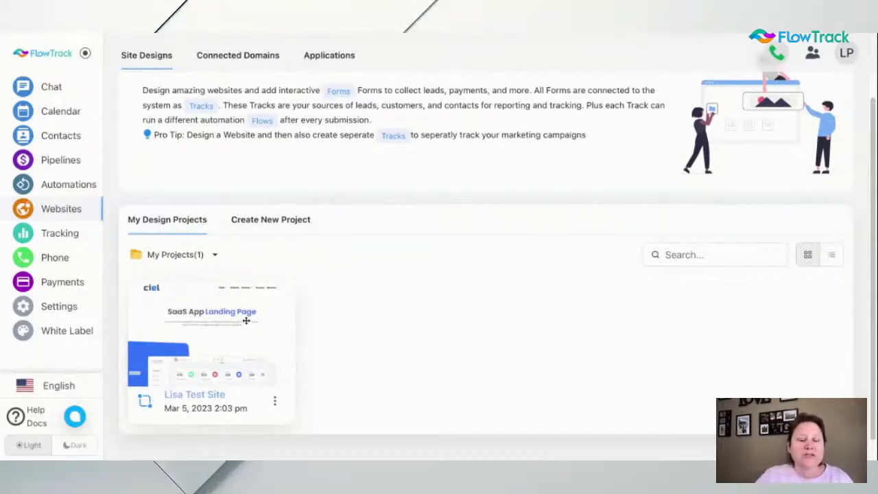
{"action": "left_click", "coordinate": [273, 396]}
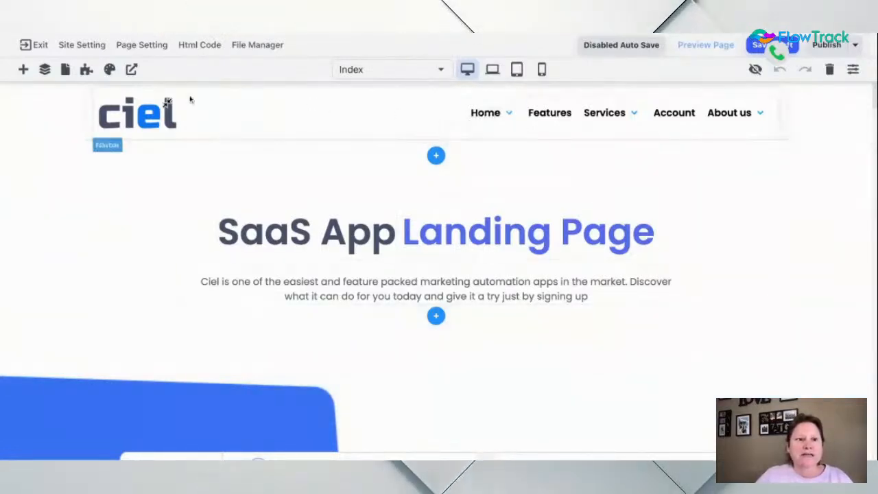
- Paste the chat widget script into the site's Header custom code, enable it, and save
{"action": "left_click", "coordinate": [81, 47]}
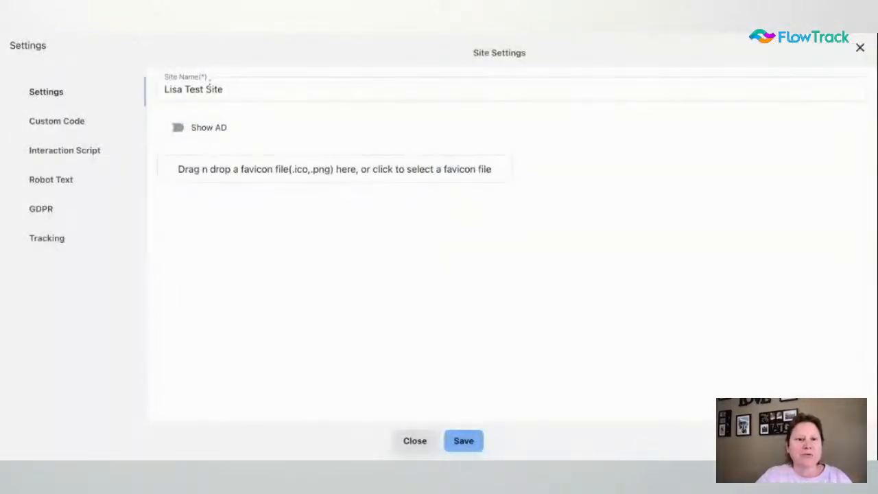
{"action": "left_click", "coordinate": [79, 122]}
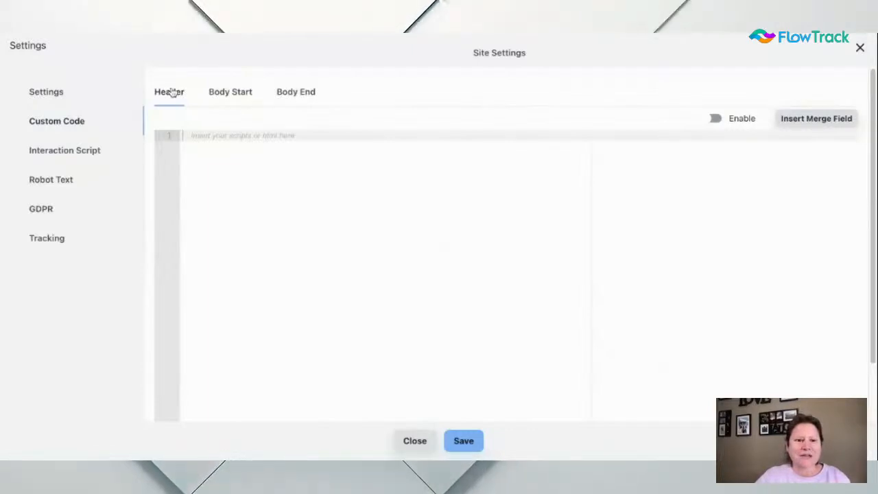
{"action": "left_click", "coordinate": [207, 134]}
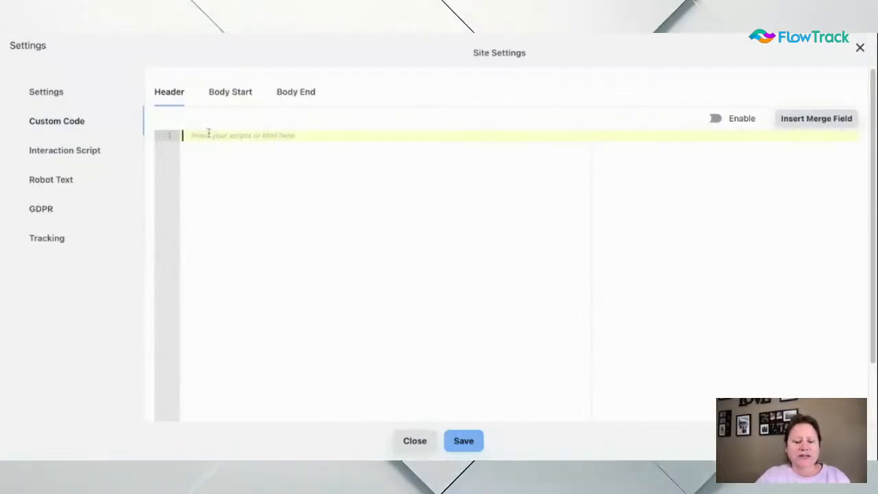
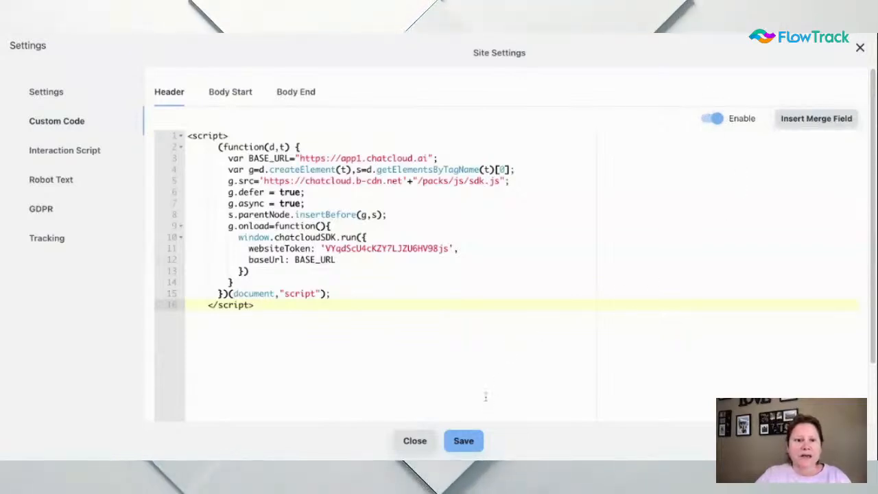
{"action": "left_click", "coordinate": [465, 441]}
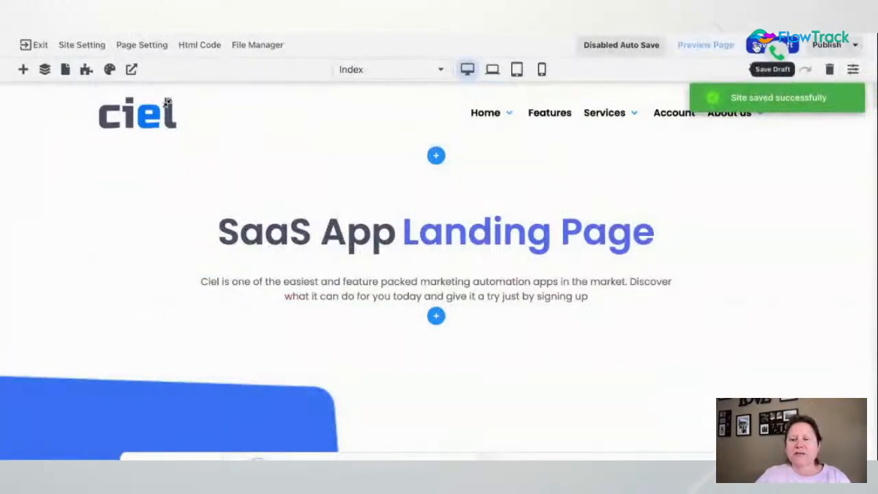
- Save the Index page as a draft and preview it
{"action": "left_click", "coordinate": [757, 46]}
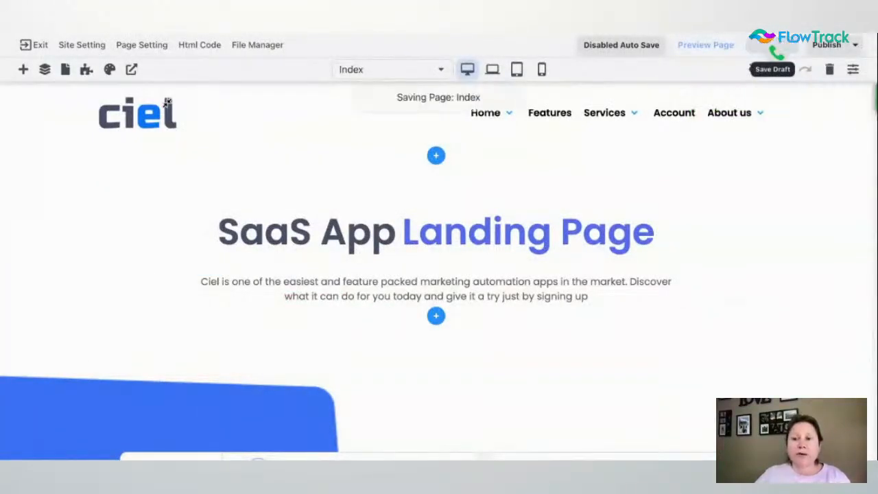
{"action": "left_click", "coordinate": [698, 49]}
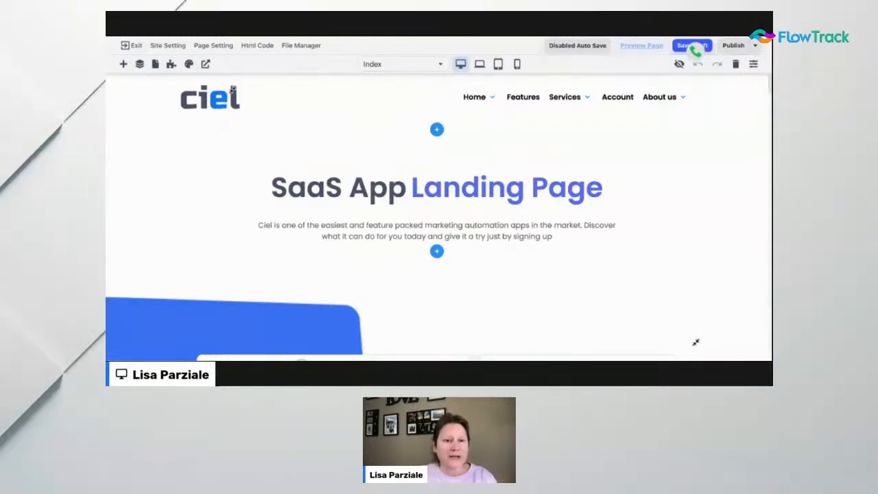
- Paste the chat widget script into the Index page's Header custom code and close page settings
{"action": "left_click", "coordinate": [213, 45]}
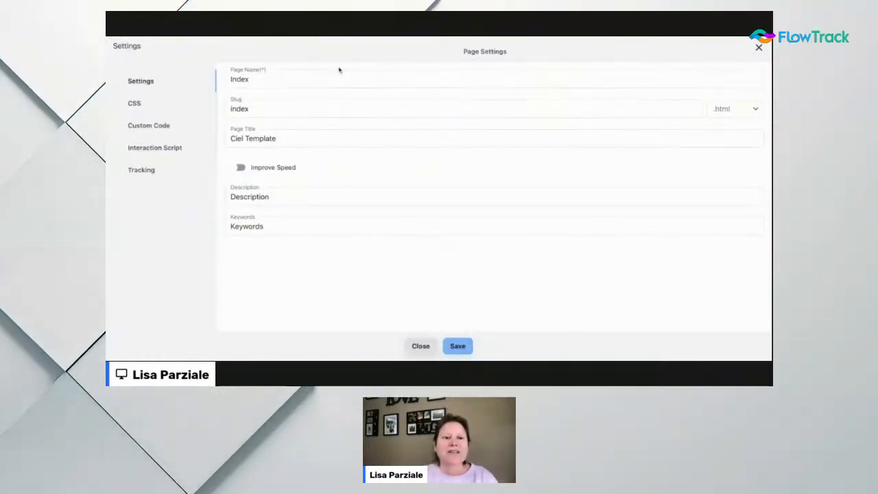
{"action": "left_click", "coordinate": [152, 127]}
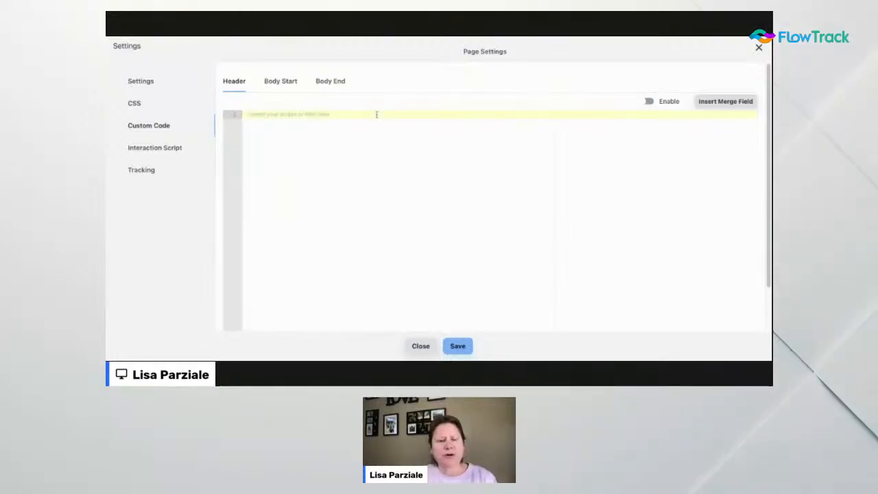
{"action": "type", "text": "<script>       (function(d,t) {         var BASE_URL=\"https://app1.chatcloud.ai\";         var g=d.createElement(t),s=d.getElementsByTagName(t)[0];         g.src='https://chatcloud.b-cdn.net'+\"/packs/js/sdk.js\";         g.defer = true;         g.async = true;         s.parentNode.insertBefore(g,s);         g.onload=function(){           window.chatcloudSDK.run({             websiteToken: 'VYqdScU4cKZY7LJZU6HV98js',             baseUrl: BASE_URL           })         }       })(document,\"script\");     </script>"}
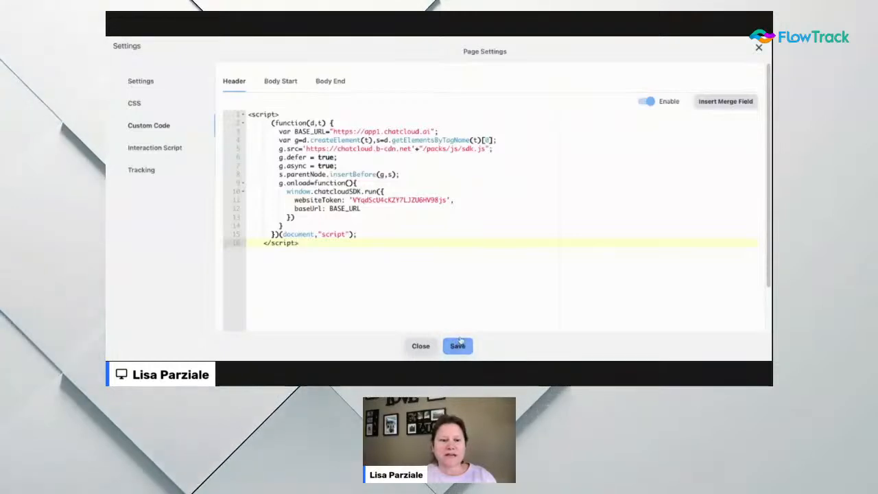
{"action": "left_click", "coordinate": [419, 345]}
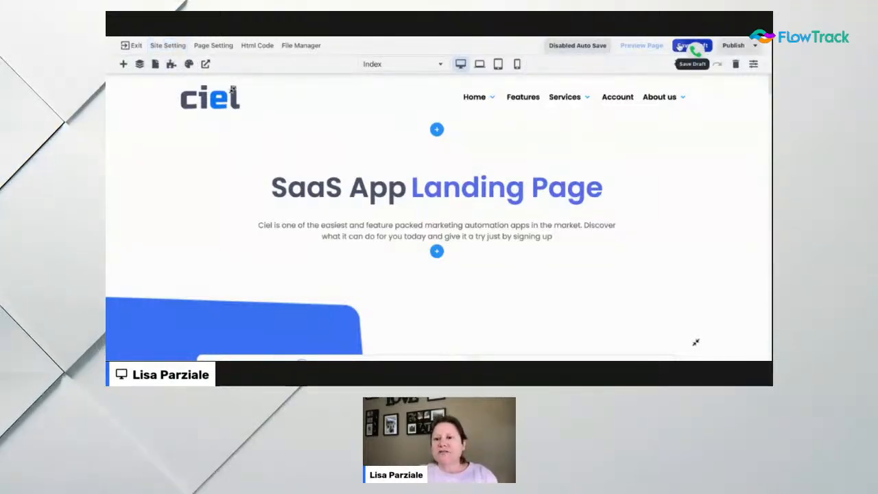
- Save the page draft and confirm the site's Custom Code header still holds the chat widget script
{"action": "left_click", "coordinate": [689, 46]}
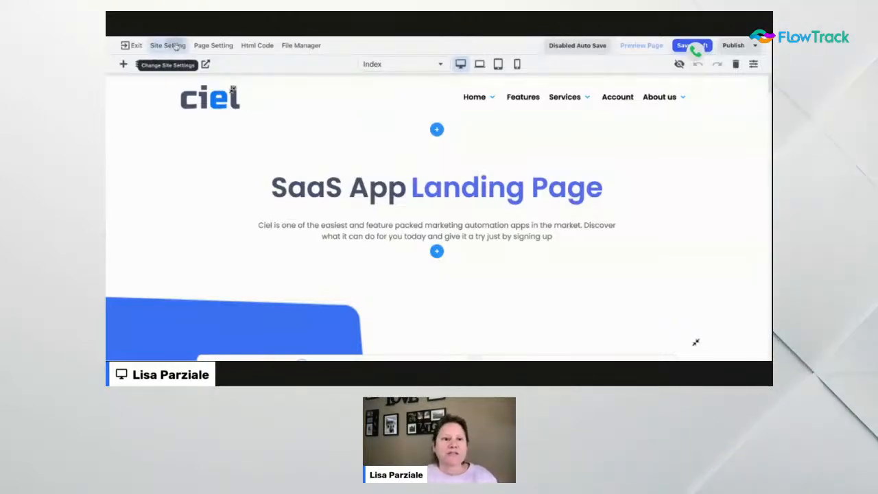
{"action": "left_click", "coordinate": [168, 45]}
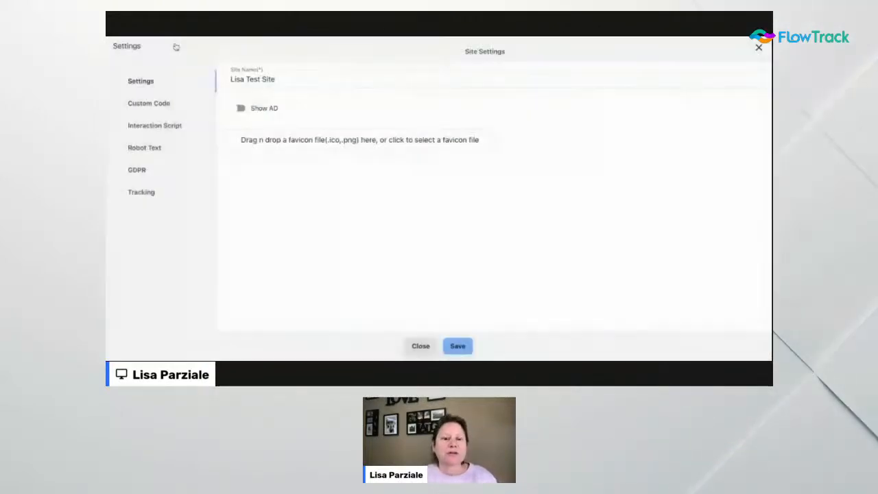
{"action": "left_click", "coordinate": [168, 104]}
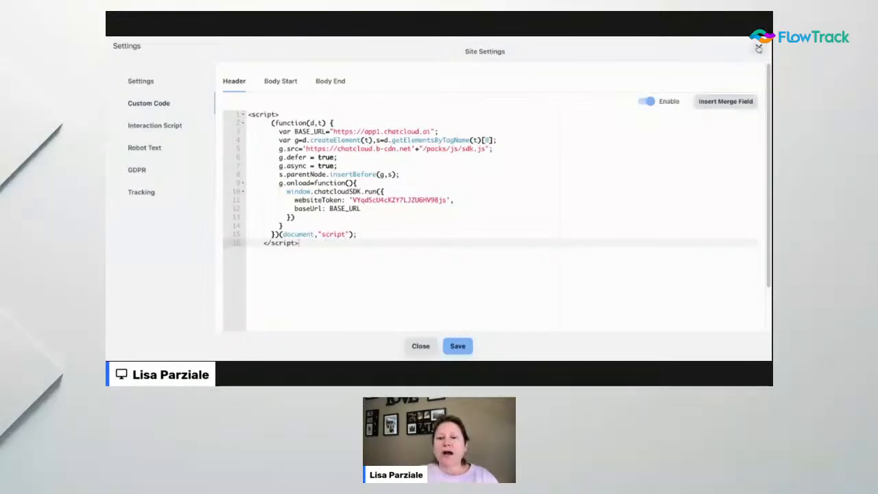
{"action": "left_click", "coordinate": [758, 48]}
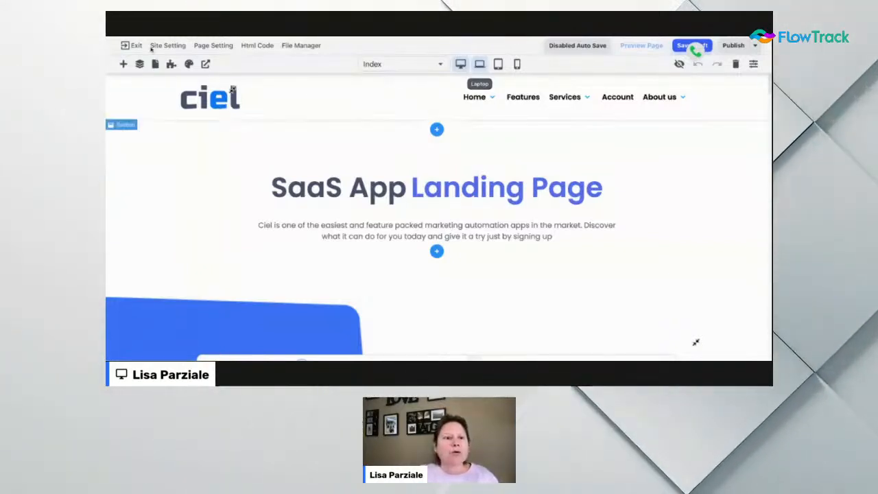
- Add '<!-- this is the chat widget -->' as a new first line above the header chat script
{"action": "left_click", "coordinate": [160, 47]}
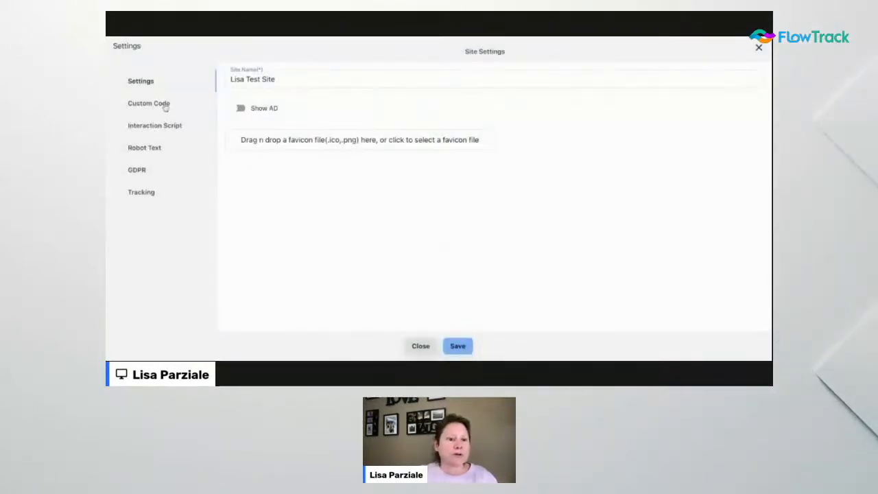
{"action": "left_click", "coordinate": [166, 106]}
{"action": "left_click", "coordinate": [249, 114]}
{"action": "key", "text": "Return"}
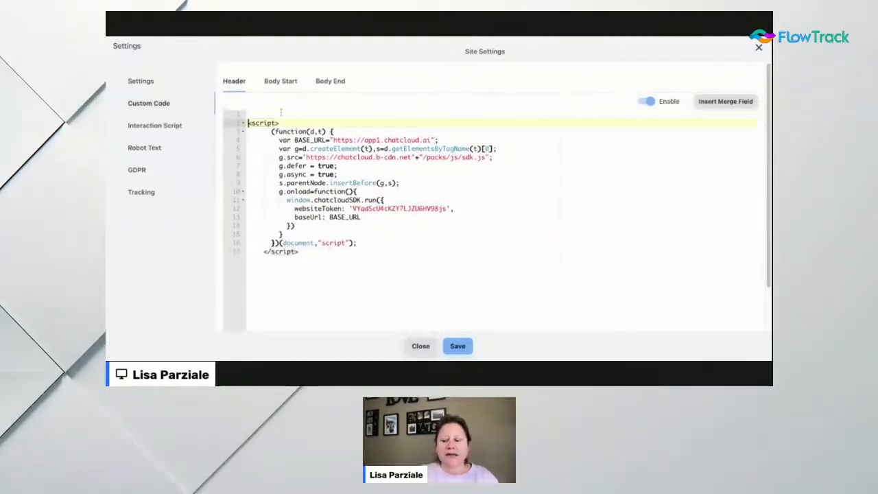
{"action": "left_click", "coordinate": [281, 112]}
{"action": "type", "text": "<!--"}
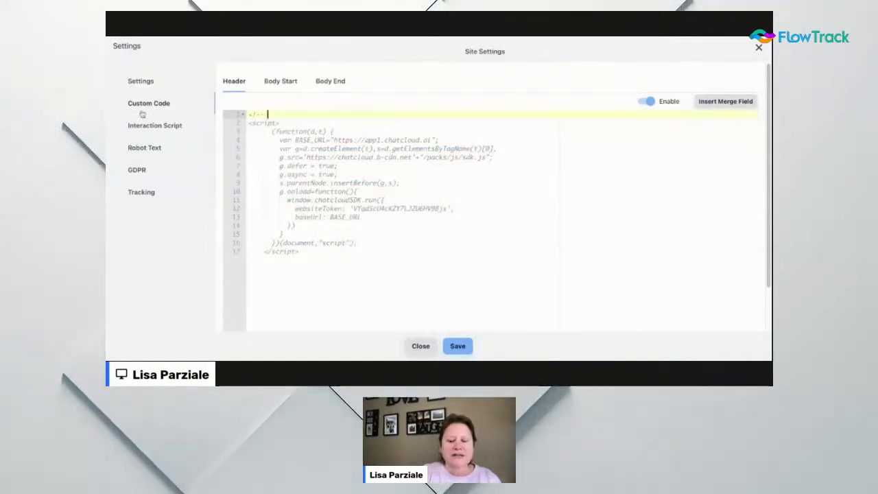
{"action": "type", "text": " this is the chat c"}
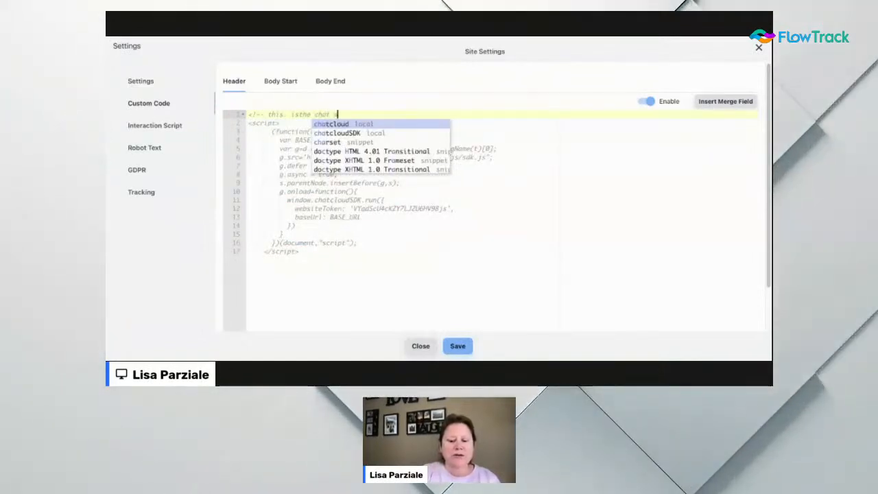
{"action": "type", "text": "t widget -->"}
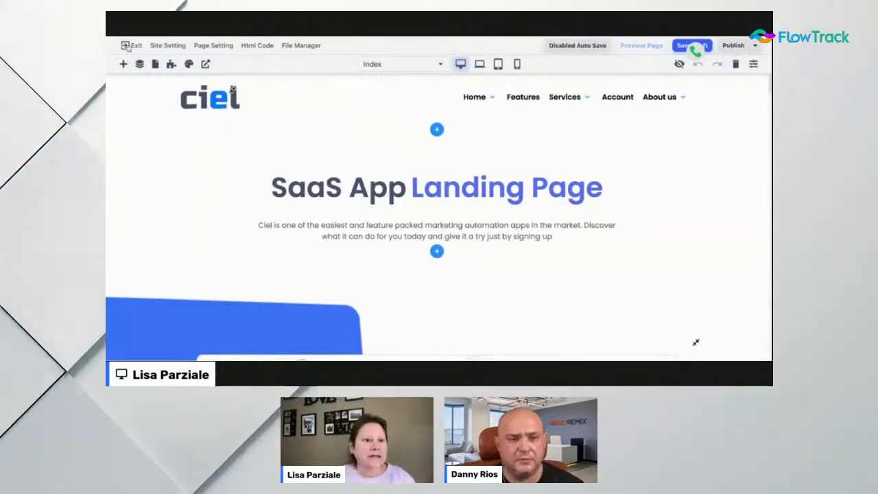
- Exit the page builder back to the Websites Site Designs page
{"action": "left_click", "coordinate": [128, 45]}
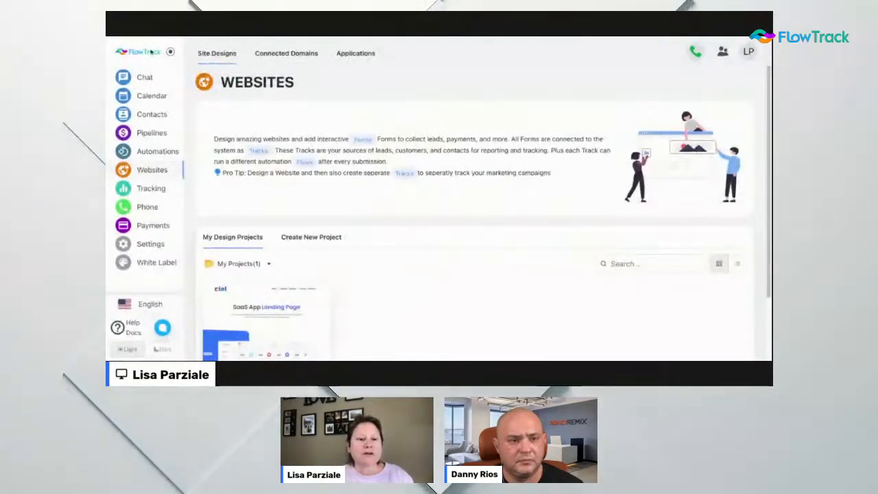
- Look over the Chat inboxes, then return to the empty Conversations list
{"action": "left_click", "coordinate": [144, 78]}
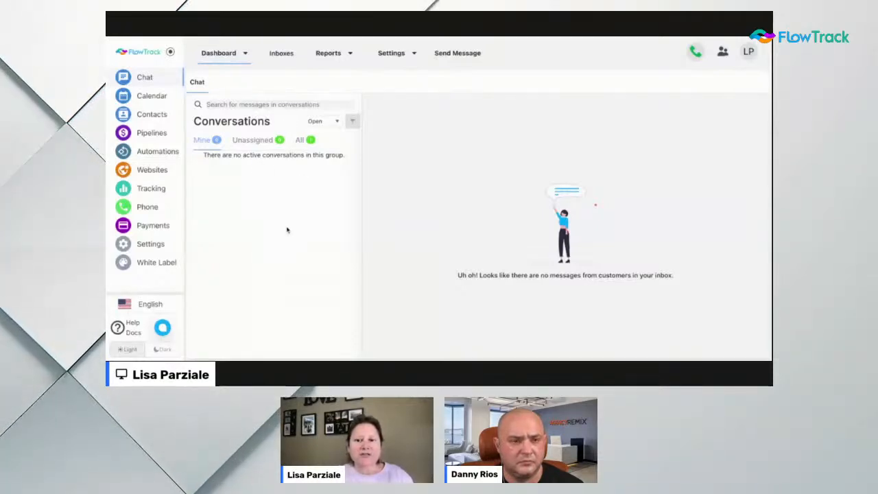
{"action": "left_click", "coordinate": [291, 54]}
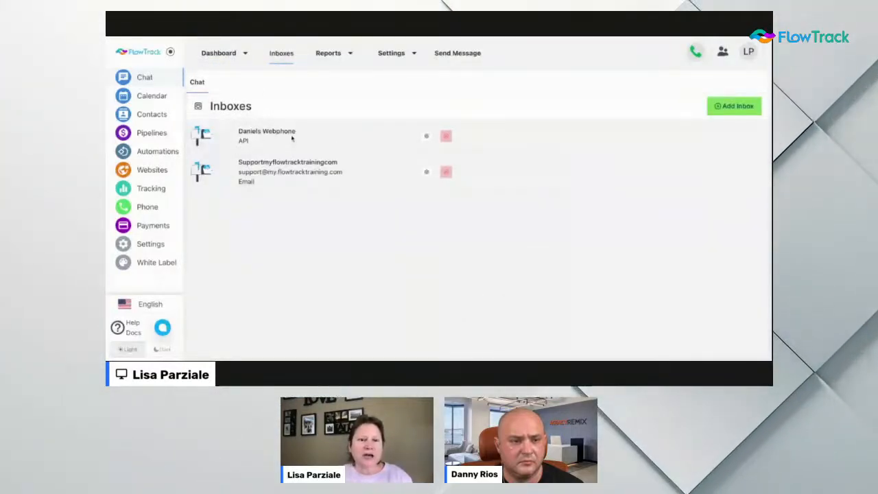
{"action": "left_click", "coordinate": [232, 56]}
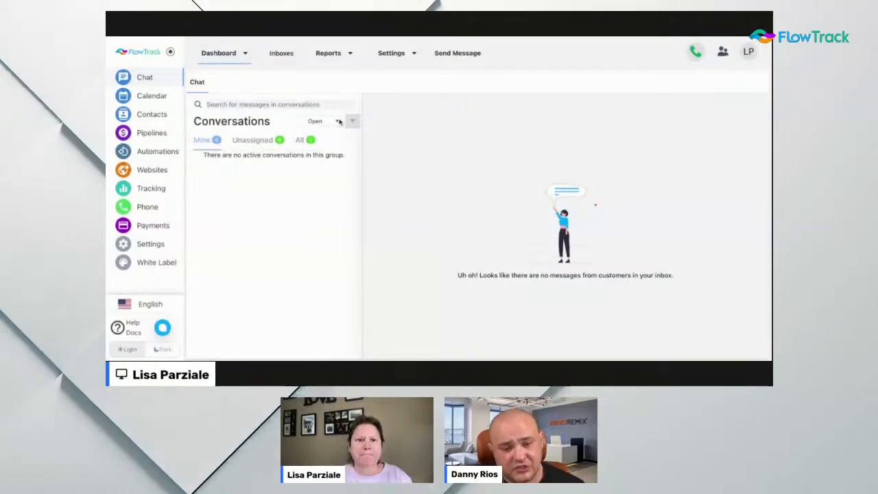
{"action": "left_click", "coordinate": [235, 58]}
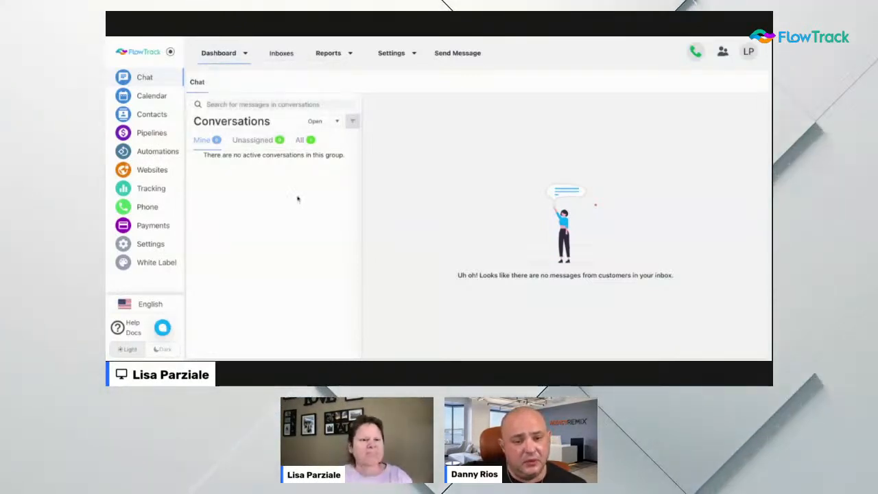
- Go to Websites and reopen the ciel project in the page builder
{"action": "left_click", "coordinate": [157, 172]}
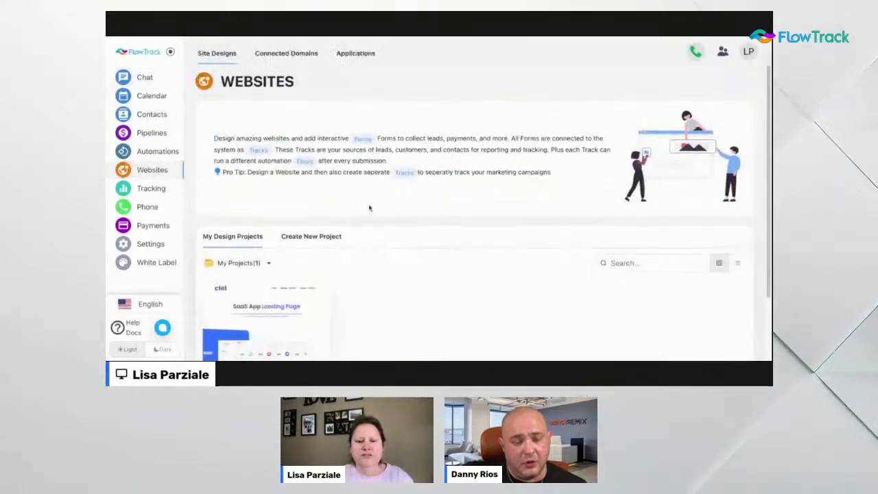
{"action": "scroll", "coordinate": [330, 240], "scroll_direction": "down", "scroll_amount": 1}
{"action": "left_click", "coordinate": [298, 275]}
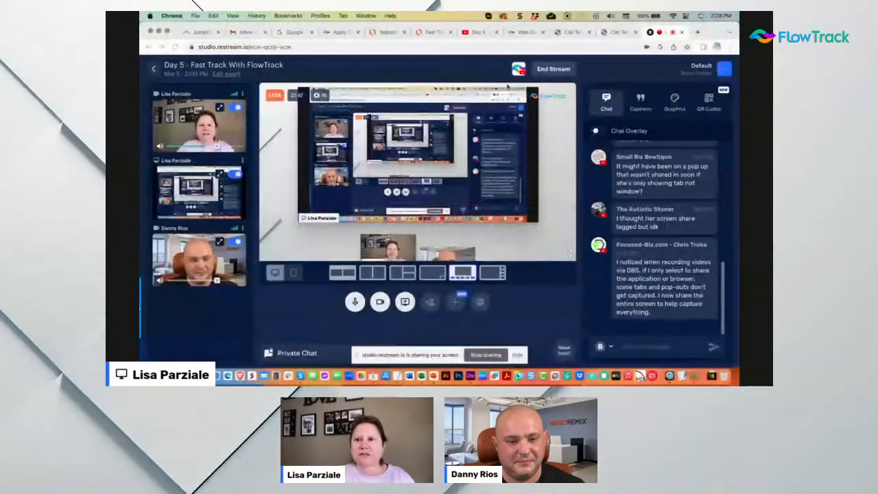
- Open a live preview of the Ciel page and shrink the browser window
{"action": "left_click", "coordinate": [519, 32]}
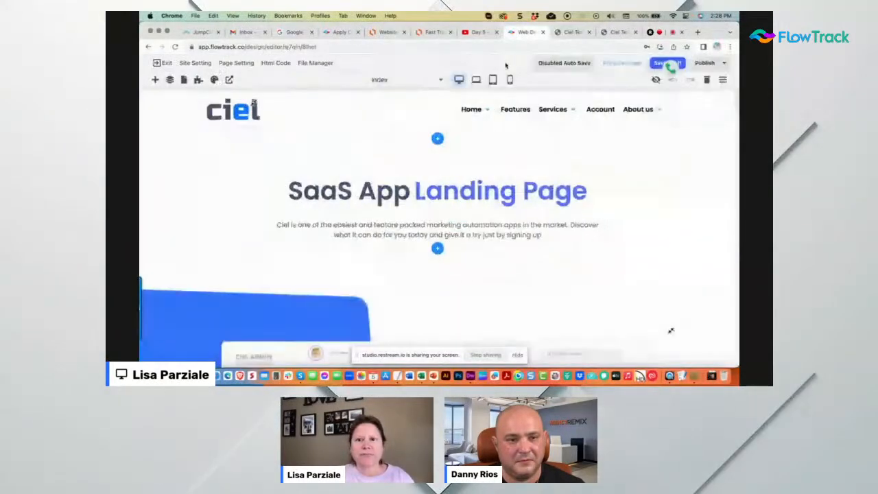
{"action": "left_click", "coordinate": [626, 64]}
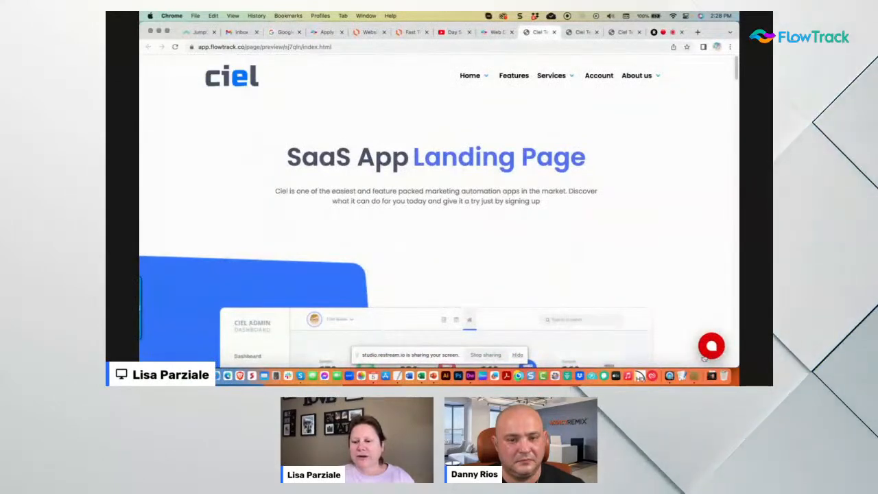
{"action": "left_click_drag", "start_coordinate": [715, 367], "coordinate": [711, 288]}
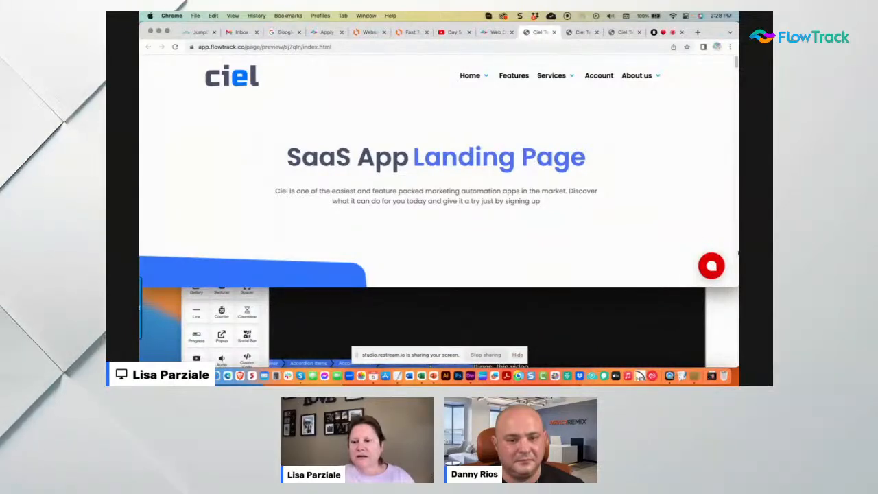
{"action": "left_click_drag", "start_coordinate": [738, 254], "coordinate": [678, 267]}
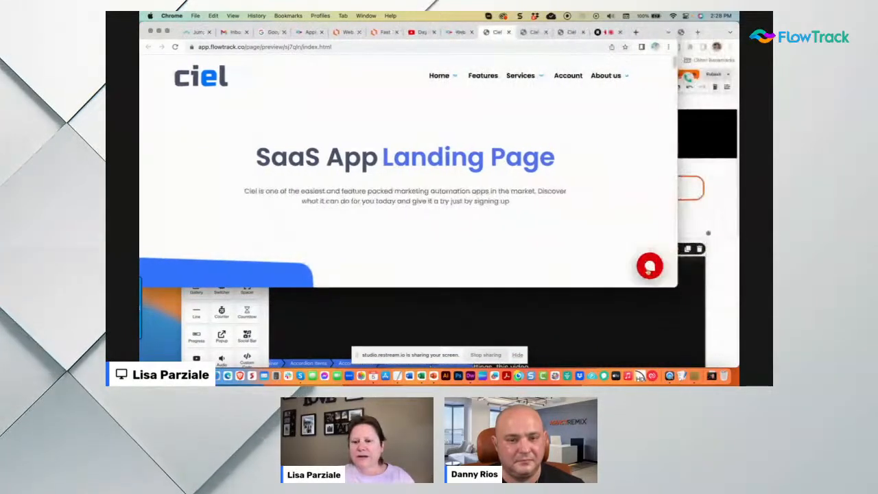
- Open the preview's chat widget, start a conversation to see the pre-chat form, then close it
{"action": "left_click", "coordinate": [648, 266]}
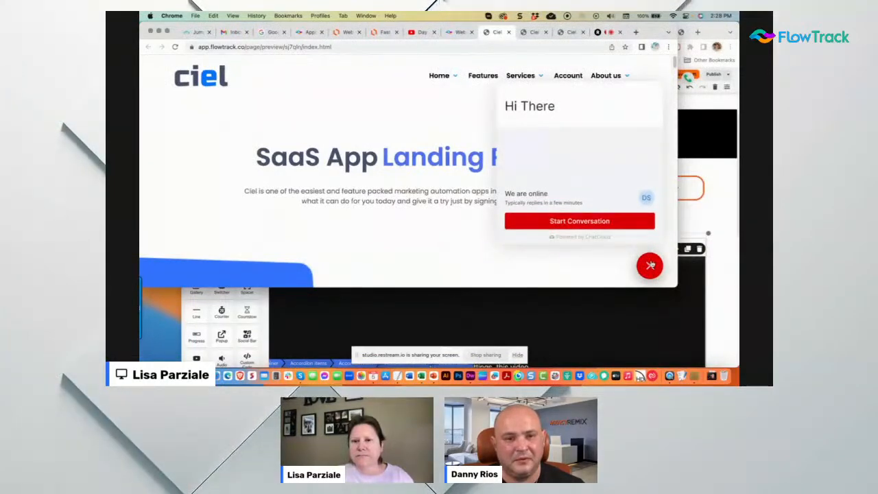
{"action": "left_click", "coordinate": [650, 266]}
{"action": "left_click", "coordinate": [650, 265]}
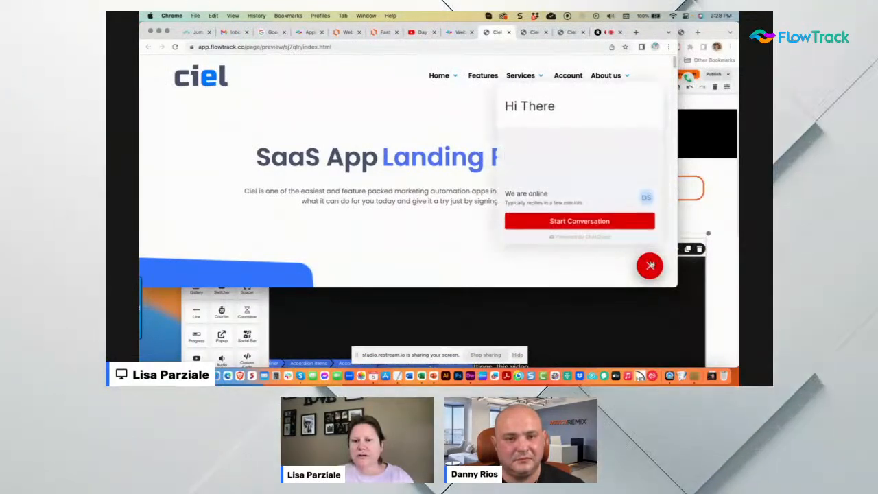
{"action": "scroll", "coordinate": [580, 219], "scroll_direction": "down", "scroll_amount": 1}
{"action": "left_click", "coordinate": [579, 222]}
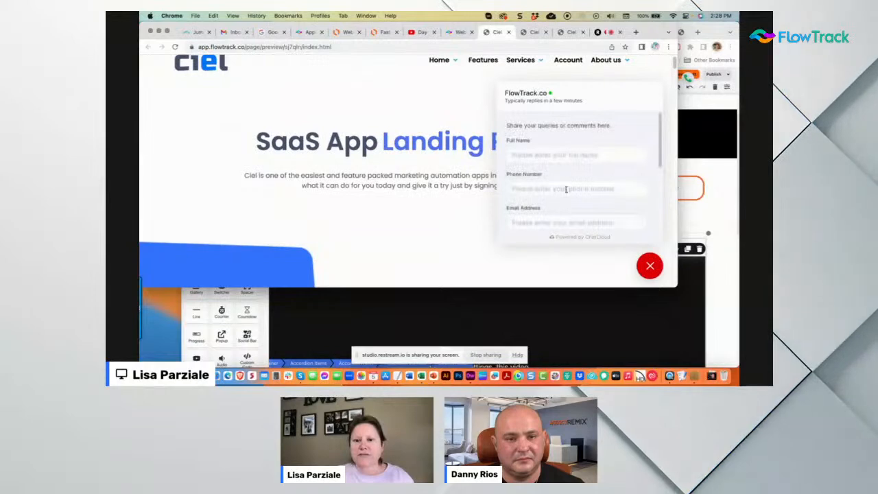
{"action": "scroll", "coordinate": [553, 174], "scroll_direction": "down", "scroll_amount": 3}
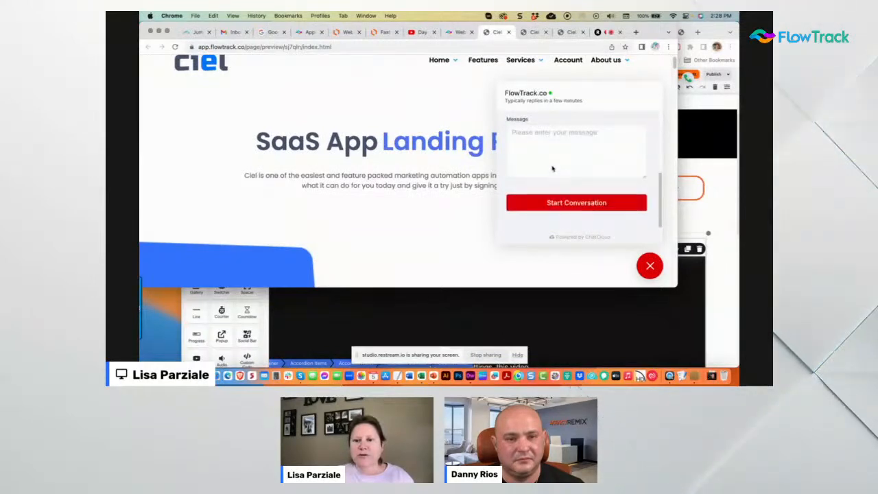
{"action": "scroll", "coordinate": [577, 165], "scroll_direction": "up", "scroll_amount": 3}
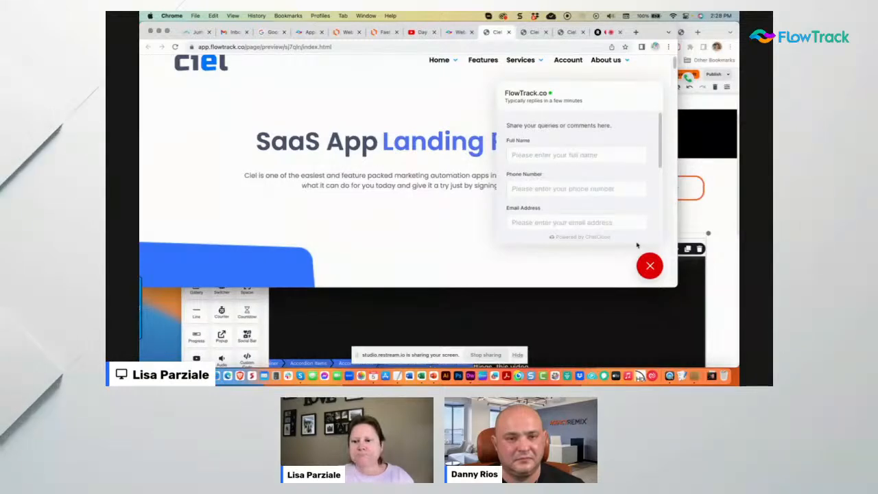
{"action": "left_click", "coordinate": [652, 266]}
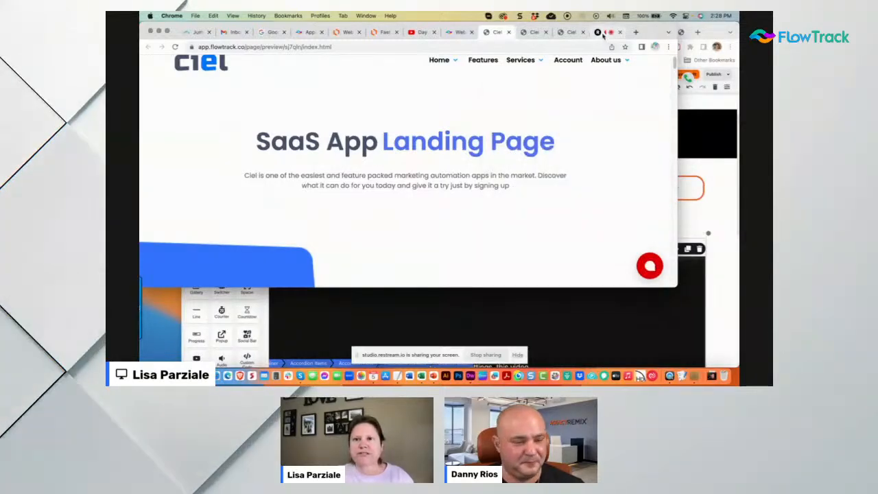
- Switch to the streaming studio tab showing the other shared screen
{"action": "left_click", "coordinate": [602, 32]}
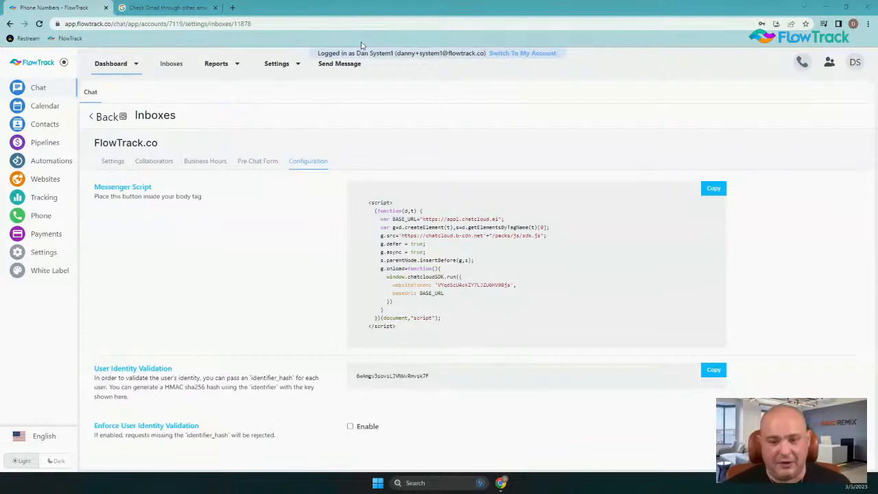
- Open the first Security alert chat conversation, then go to the empty Automations page
{"action": "left_click", "coordinate": [38, 87]}
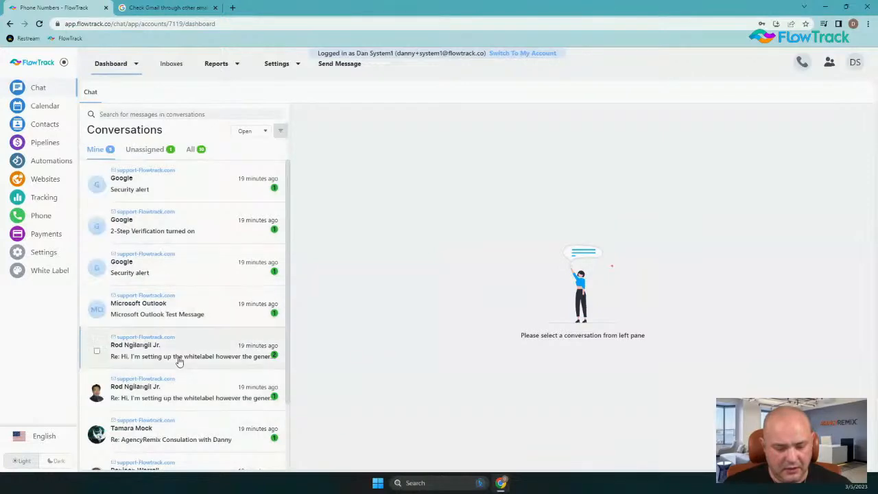
{"action": "left_click", "coordinate": [170, 181]}
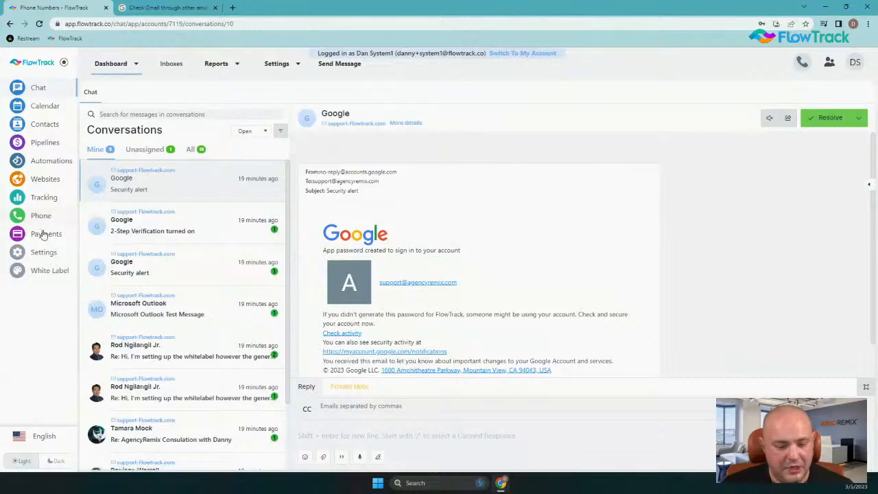
{"action": "left_click", "coordinate": [53, 162]}
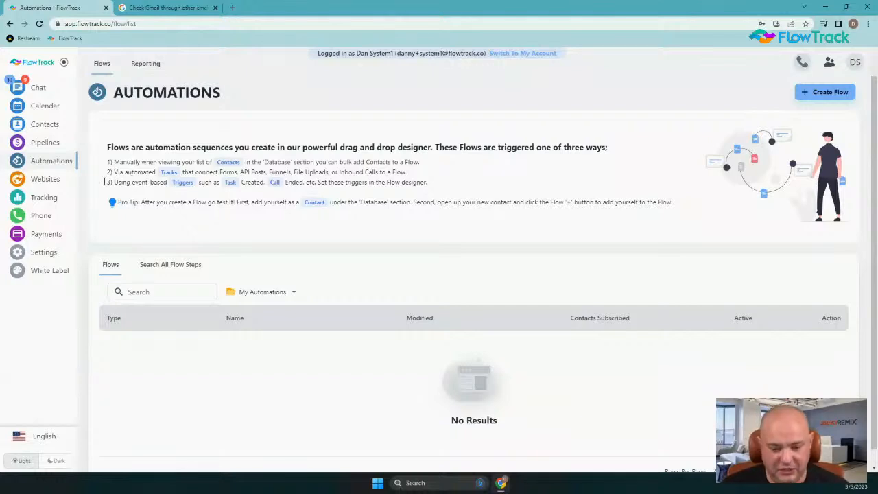
- Review the pending SMS plan under Phone Numbers, then move the FlowTrack browser window off screen
{"action": "left_click", "coordinate": [46, 218]}
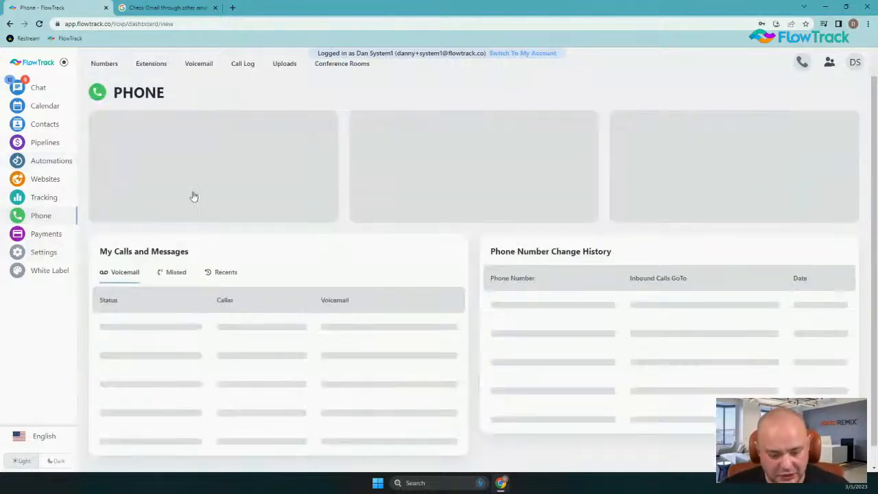
{"action": "left_click", "coordinate": [505, 53]}
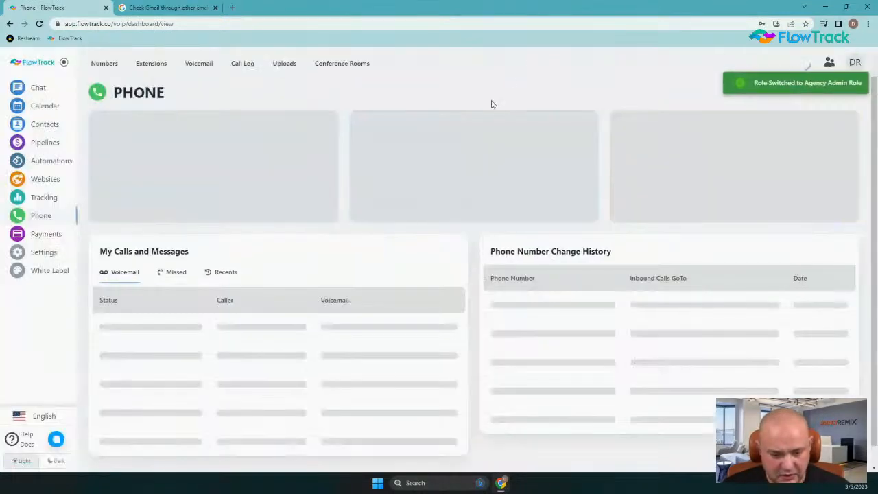
{"action": "left_click", "coordinate": [31, 216]}
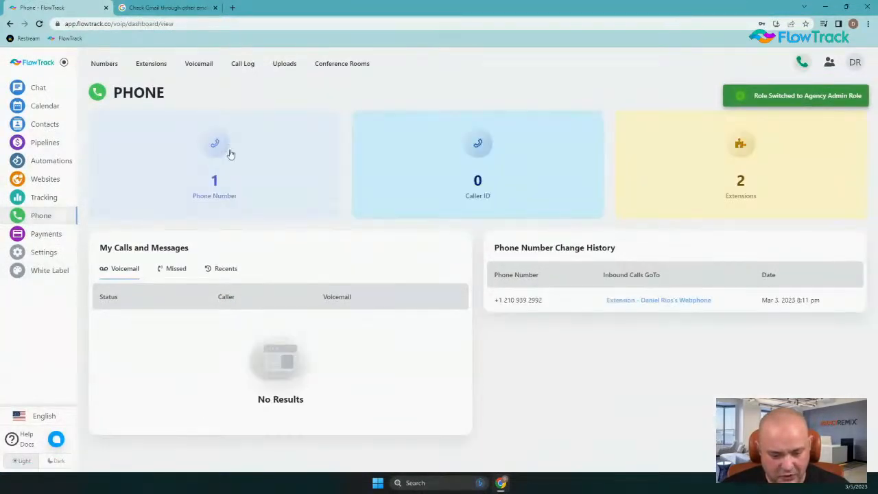
{"action": "left_click", "coordinate": [198, 152]}
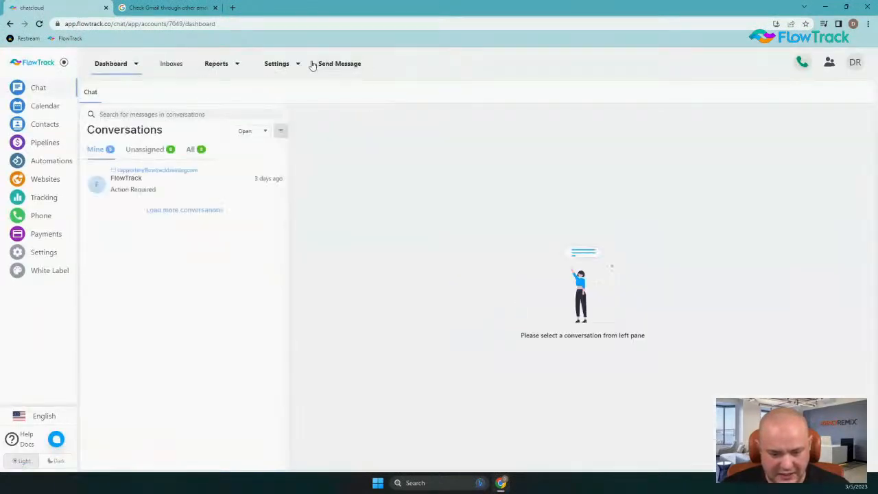
{"action": "left_click", "coordinate": [38, 216]}
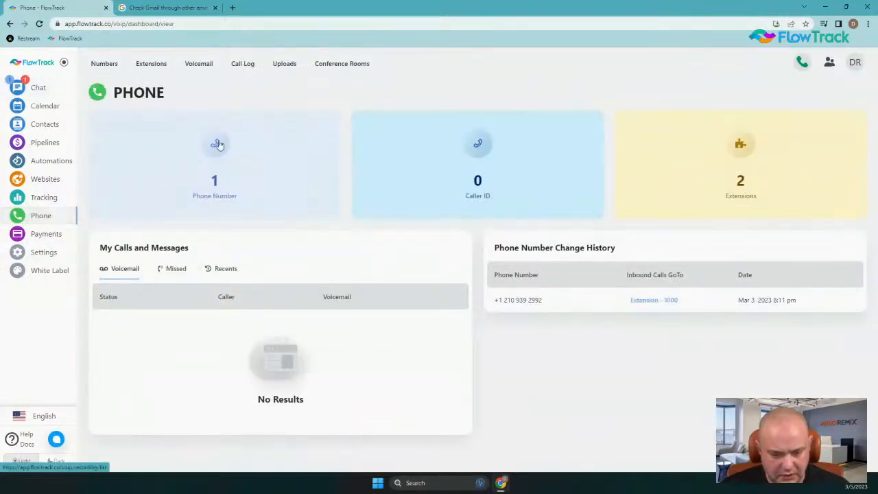
{"action": "left_click", "coordinate": [222, 137]}
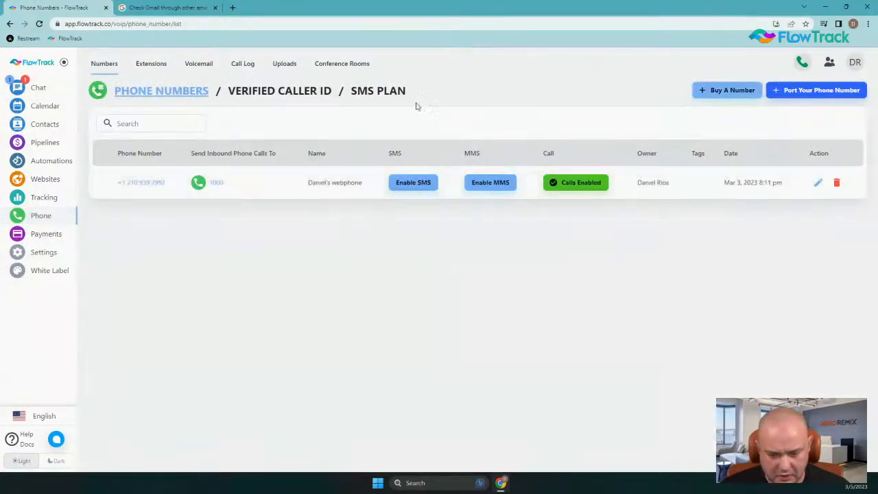
{"action": "left_click", "coordinate": [388, 92]}
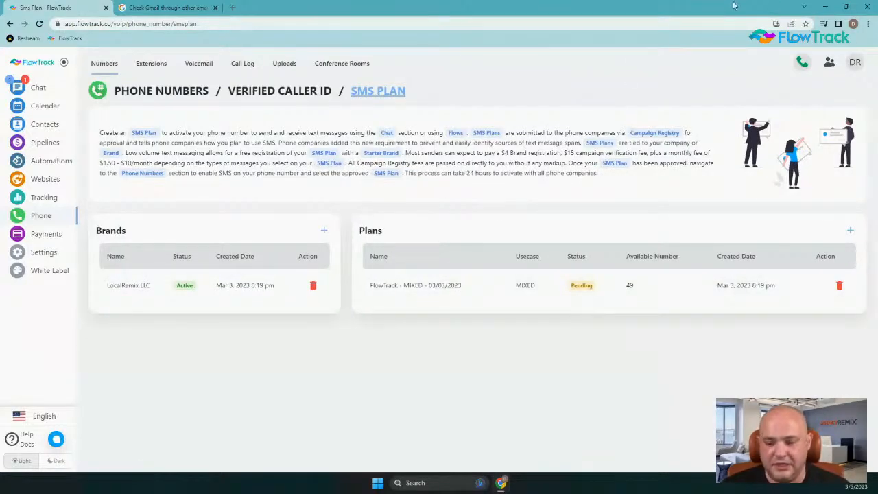
{"action": "left_click_drag", "start_coordinate": [738, 13], "coordinate": [384, 0]}
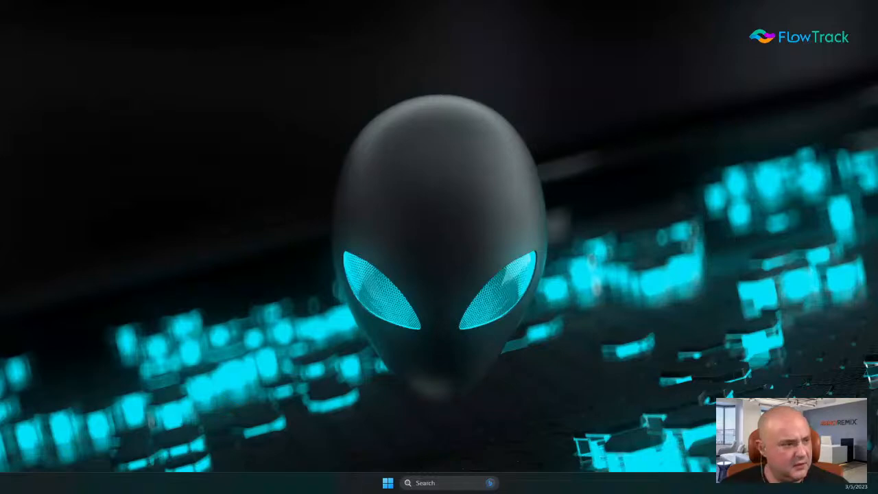
- Bring the other Chrome window onto this screen, maximize it, and open the AgencyRemix dashboard
{"action": "left_click_drag", "start_coordinate": [419, 2], "coordinate": [431, 166]}
{"action": "left_click", "coordinate": [714, 159]}
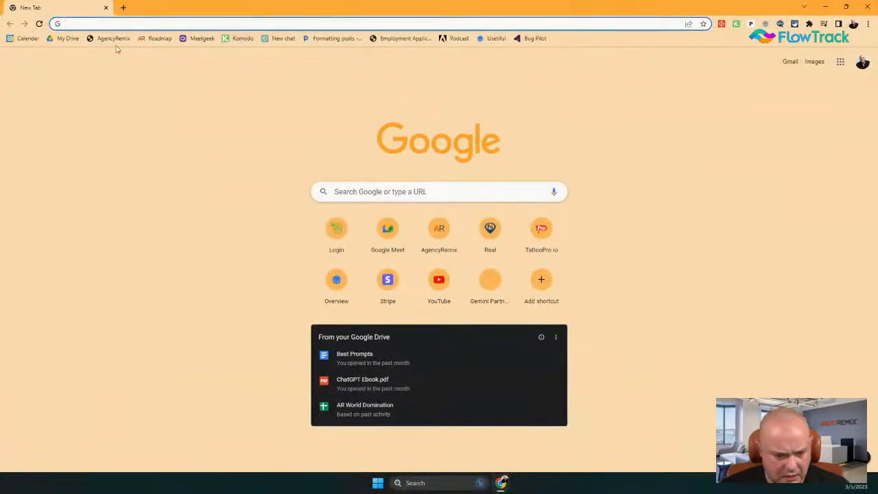
{"action": "left_click", "coordinate": [106, 39]}
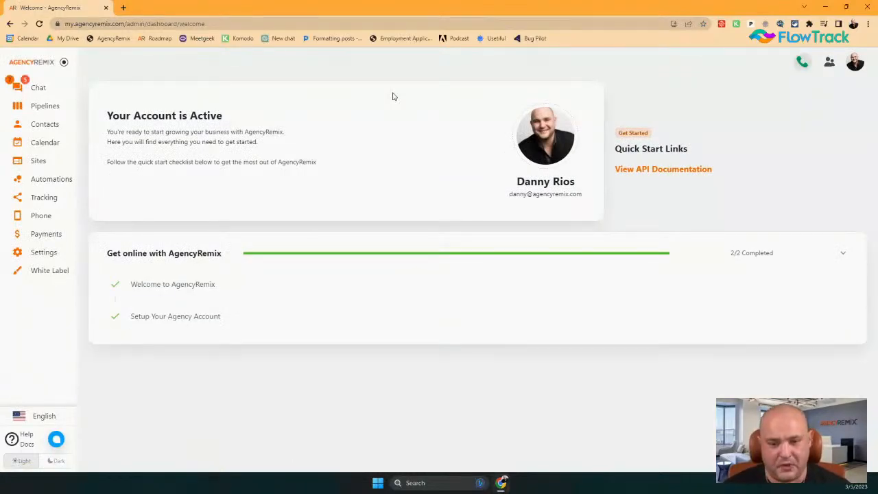
- Go through Chat inboxes to Automations and start creating a new flow
{"action": "left_click", "coordinate": [32, 88]}
{"action": "left_click", "coordinate": [170, 65]}
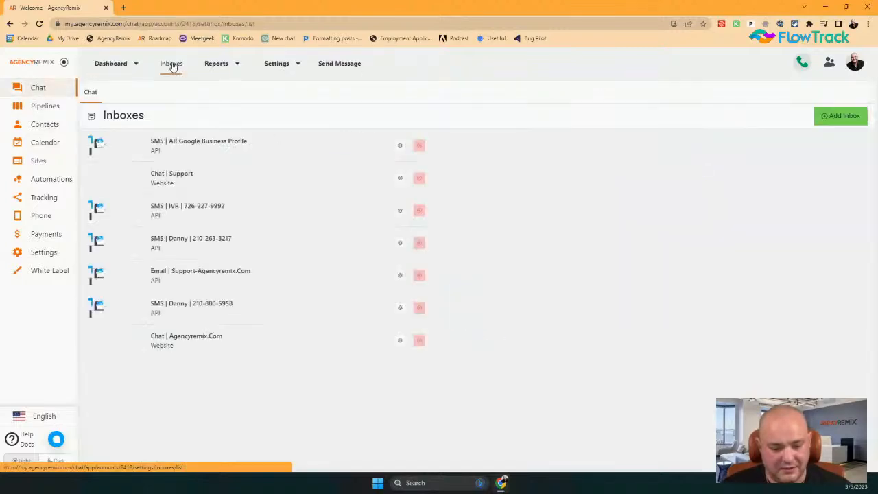
{"action": "left_click", "coordinate": [49, 180]}
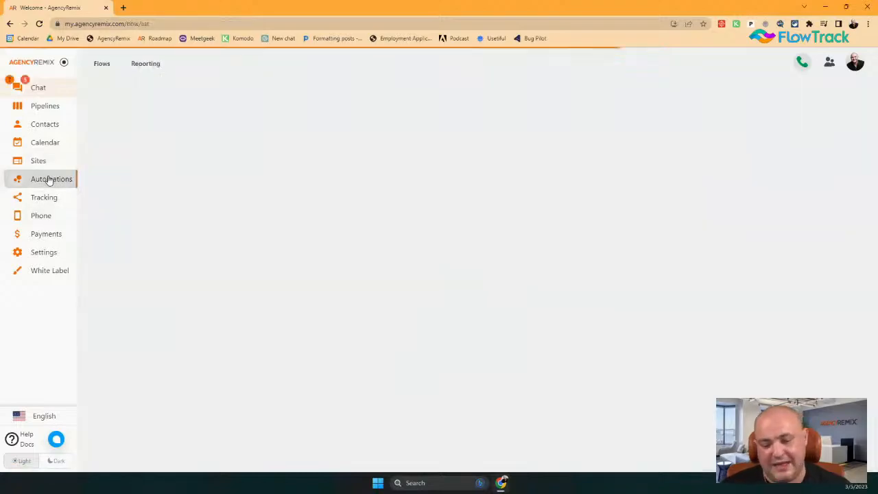
{"action": "scroll", "coordinate": [472, 309], "scroll_direction": "down", "scroll_amount": 5}
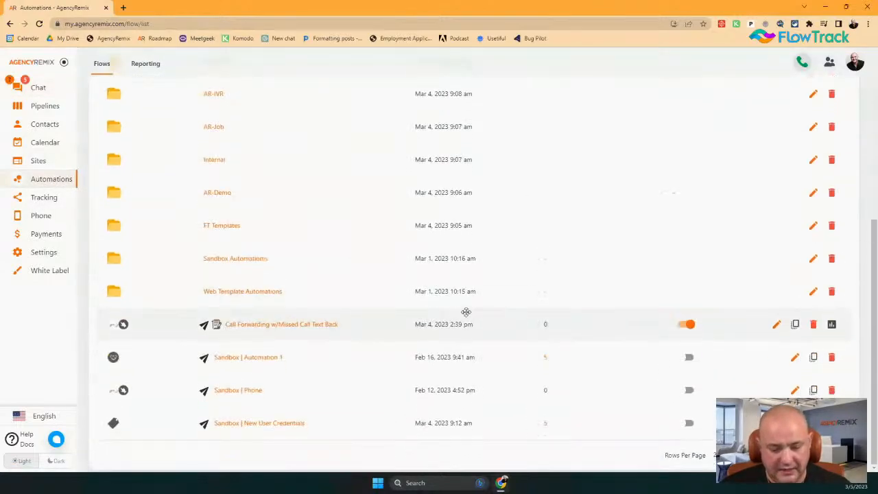
{"action": "scroll", "coordinate": [473, 302], "scroll_direction": "up", "scroll_amount": 5}
{"action": "left_click", "coordinate": [818, 92]}
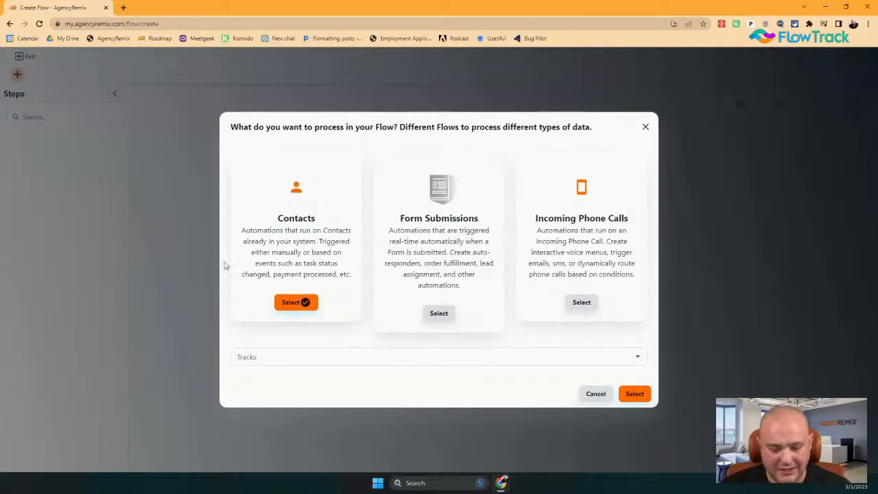
- Choose Contacts as the flow type and open the draft flow's information for renaming
{"action": "left_click", "coordinate": [639, 393]}
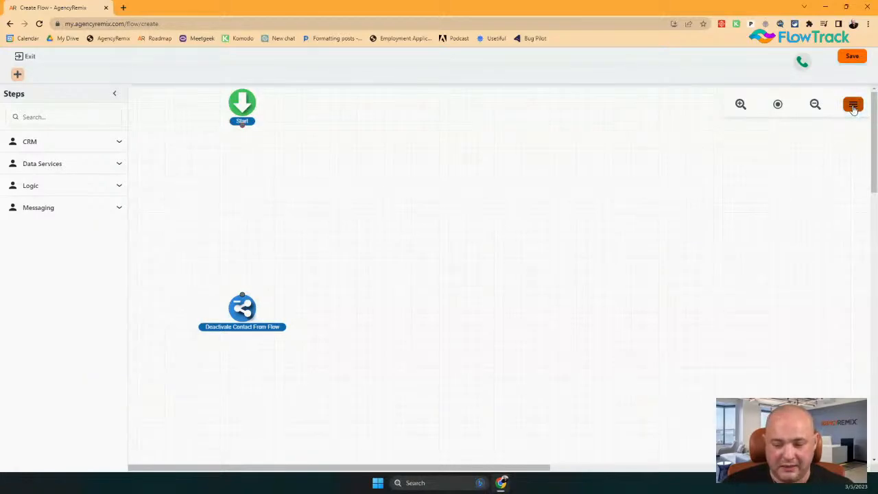
{"action": "left_click", "coordinate": [854, 109]}
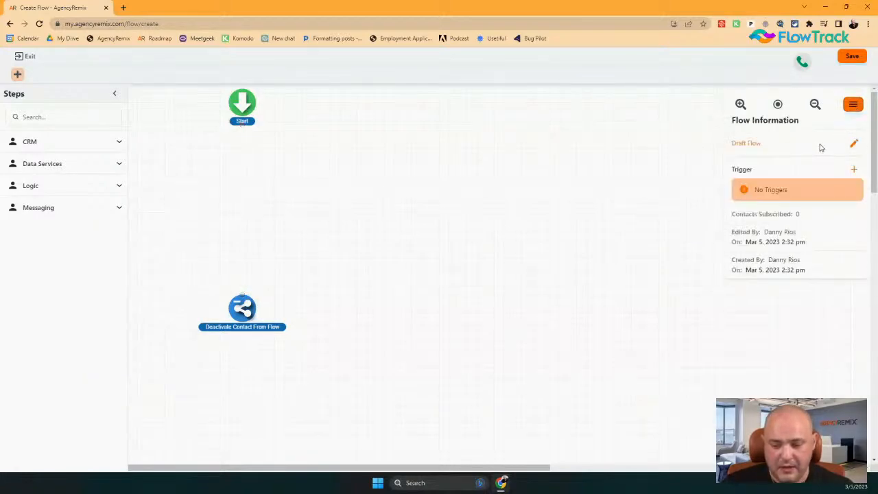
{"action": "left_click", "coordinate": [853, 143]}
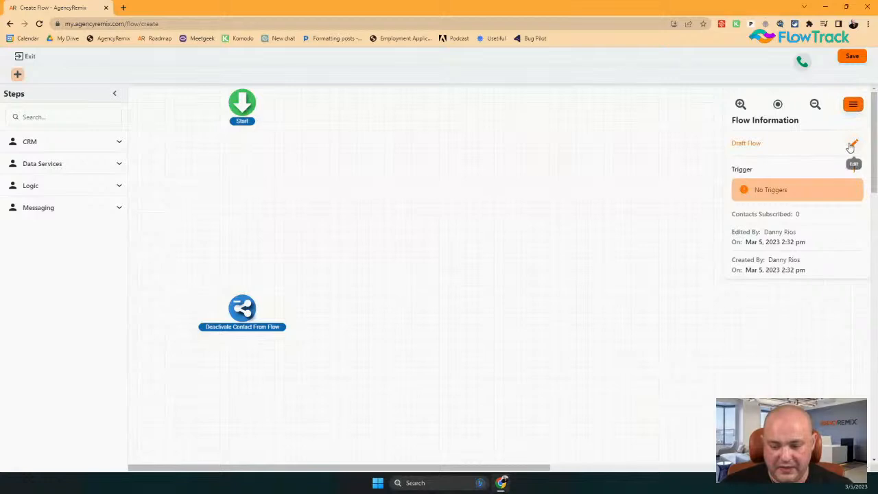
- Rename the flow to 'Incoming Chat - New Message', save it, and start adding a trigger
{"action": "left_click", "coordinate": [386, 260]}
{"action": "key", "text": "ctrl+a"}
{"action": "key", "text": "BackSpace"}
{"action": "type", "text": "Incoming Chat WE#"}
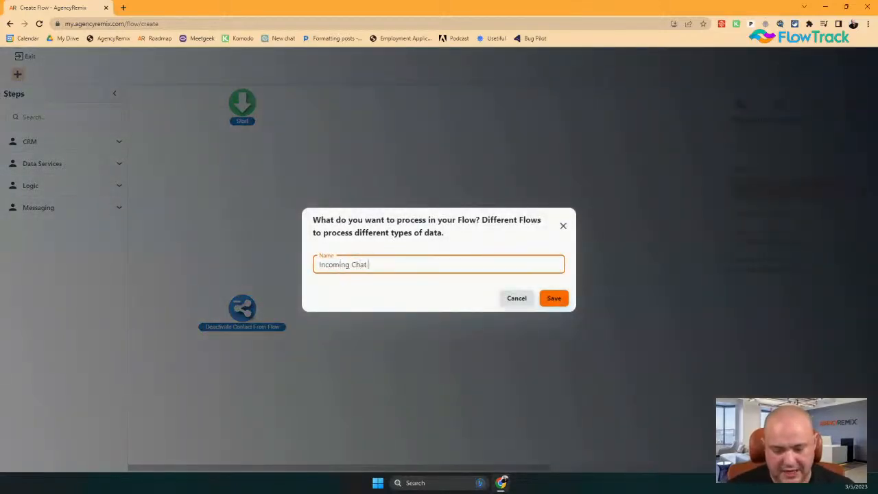
{"action": "key", "text": "BackSpace"}
{"action": "type", "text": "Notification"}
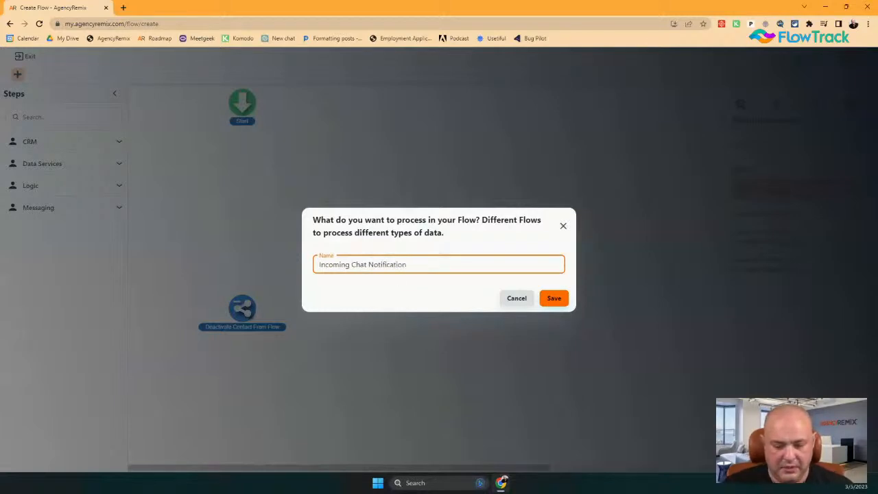
{"action": "left_click_drag", "start_coordinate": [450, 262], "coordinate": [370, 269]}
{"action": "key", "text": "BackSpace"}
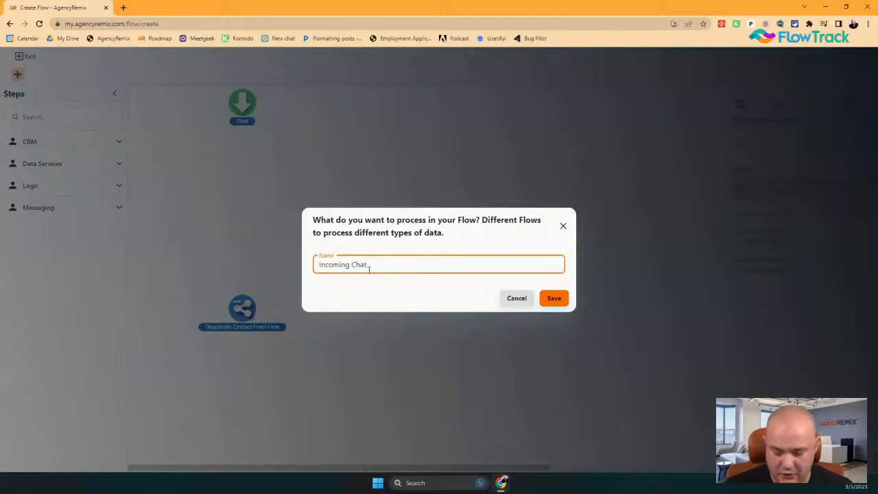
{"action": "type", "text": "-"}
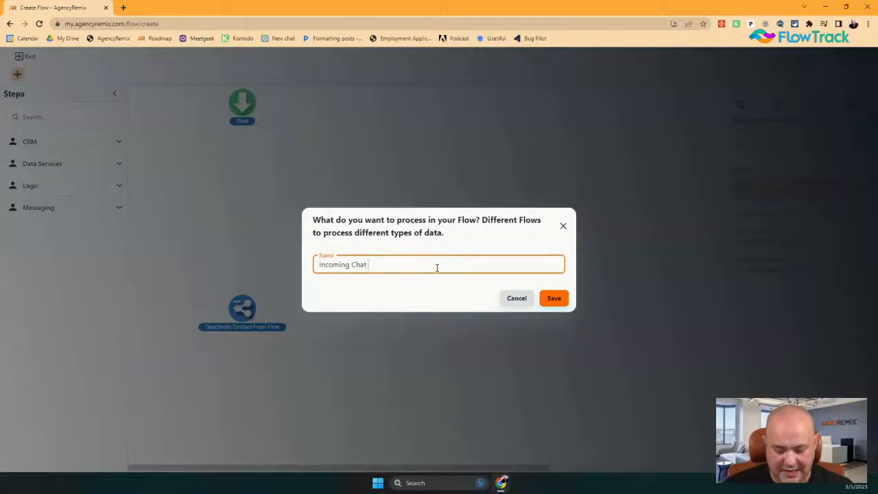
{"action": "type", "text": " New Mes"}
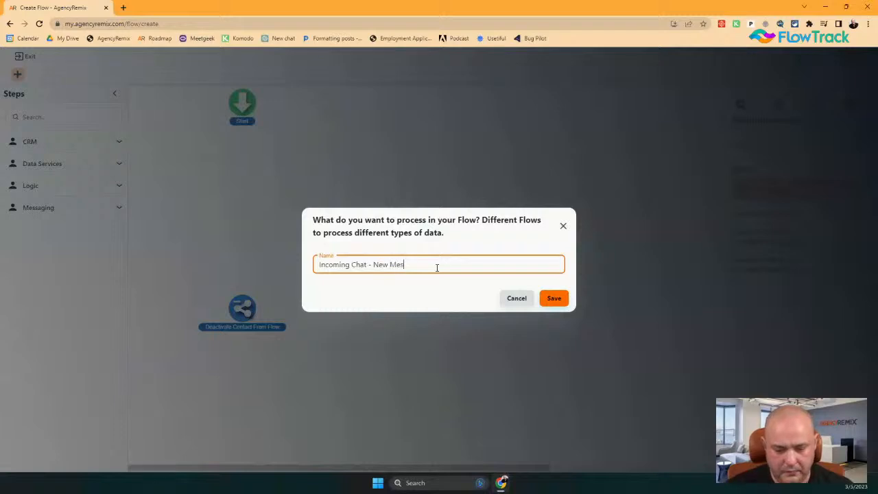
{"action": "type", "text": "sage"}
{"action": "left_click", "coordinate": [554, 298]}
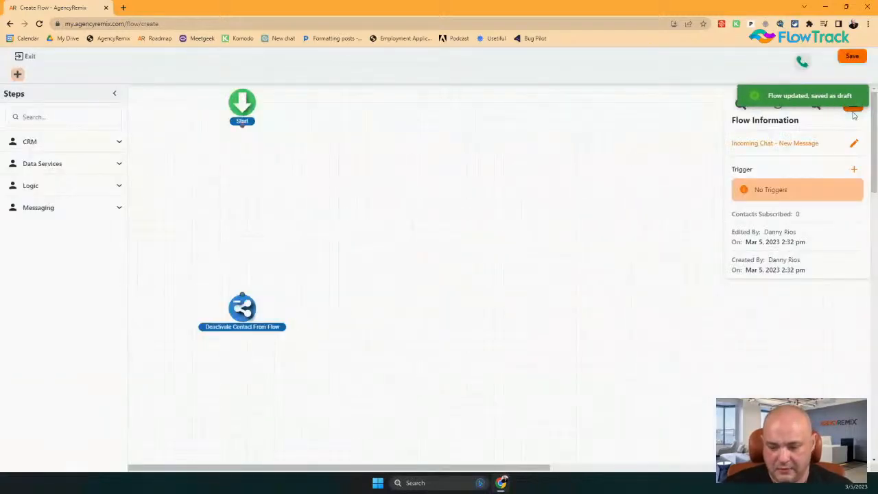
{"action": "left_click", "coordinate": [855, 171]}
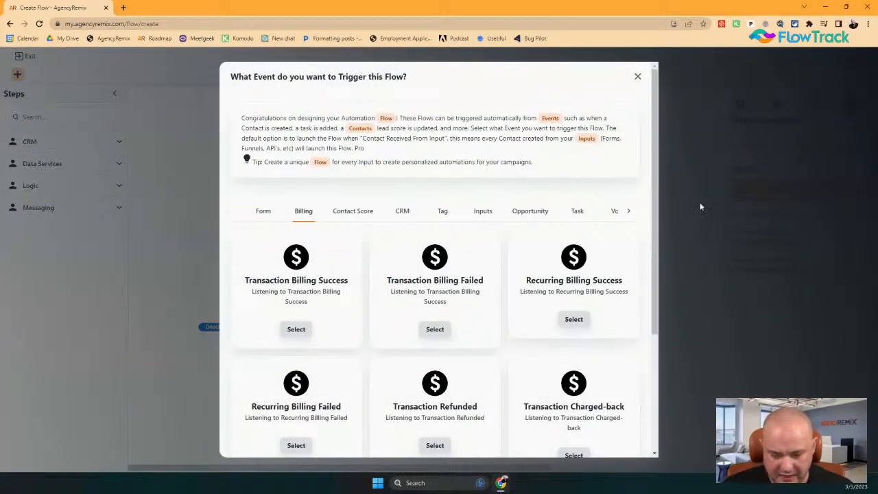
- Show the Chat trigger category, listing New Incoming Chat Conversation and New Incoming Chat Message
{"action": "left_click", "coordinate": [629, 212]}
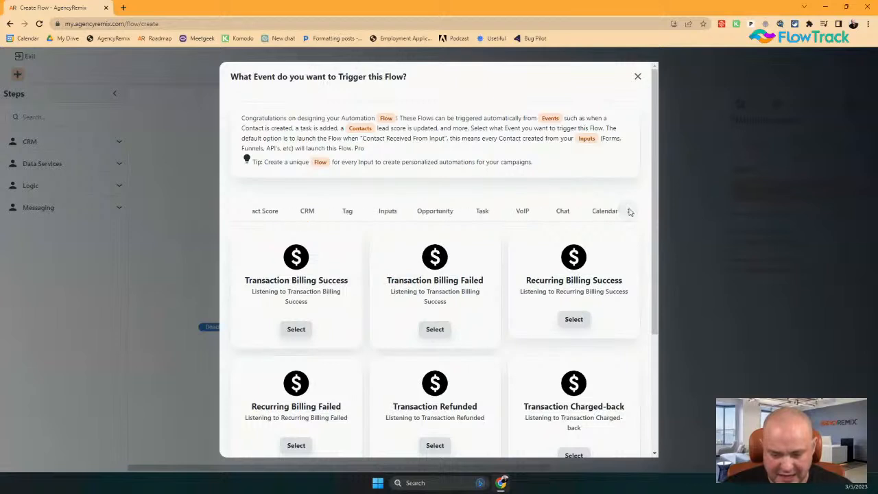
{"action": "left_click", "coordinate": [561, 214]}
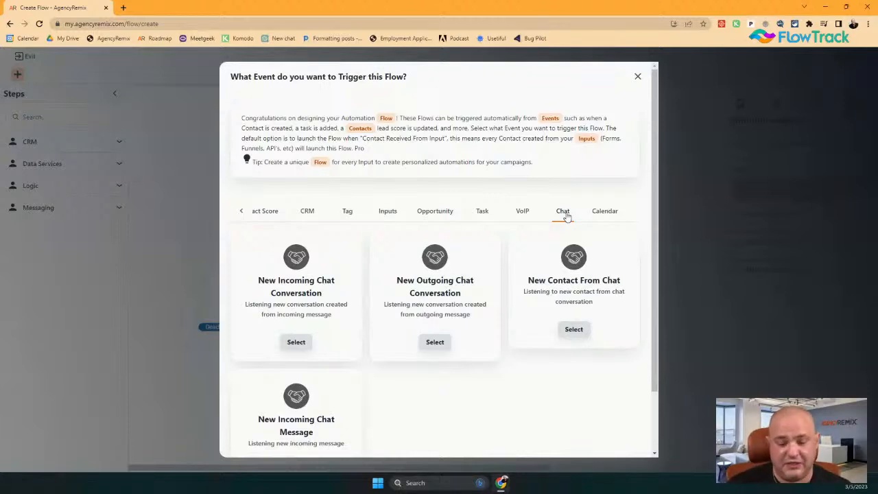
{"action": "scroll", "coordinate": [496, 272], "scroll_direction": "down", "scroll_amount": 1}
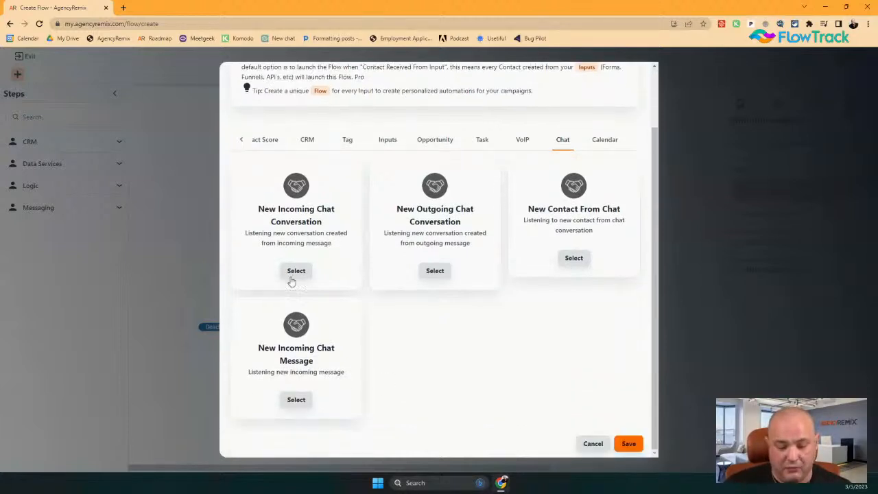
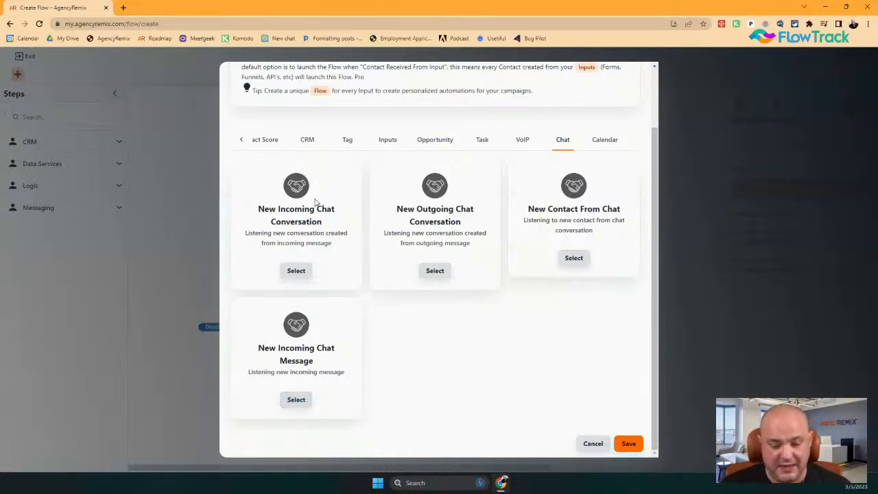
- Make New Incoming Chat Message the trigger, restricted to specific inboxes
{"action": "left_click", "coordinate": [299, 402]}
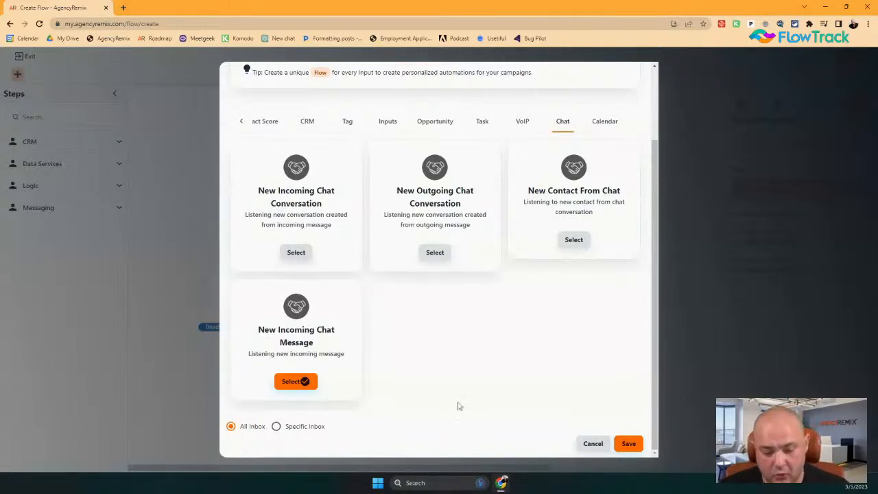
{"action": "left_click", "coordinate": [306, 427]}
{"action": "scroll", "coordinate": [406, 351], "scroll_direction": "down", "scroll_amount": 1}
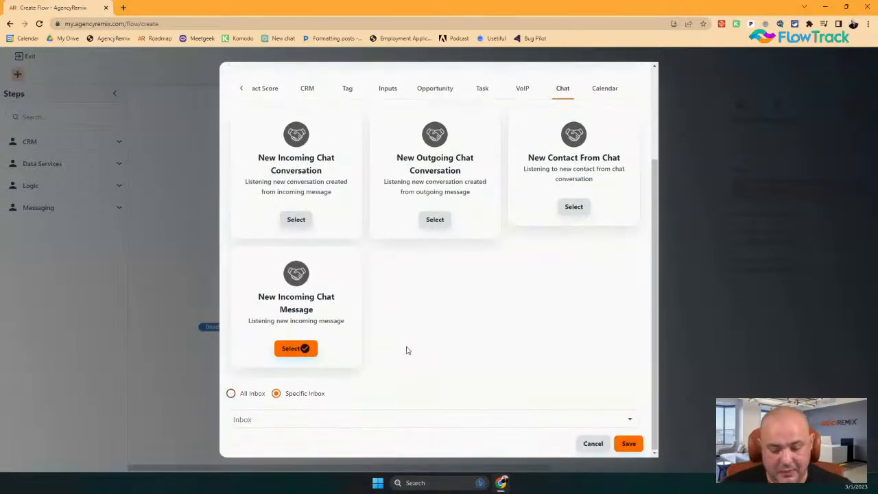
- Add inboxes Chat | Support, Chat | agencyremix.com, a personal SMS number, SMS IVR, and SMS | AR Google Business Profile, then save the trigger
{"action": "left_click", "coordinate": [347, 418]}
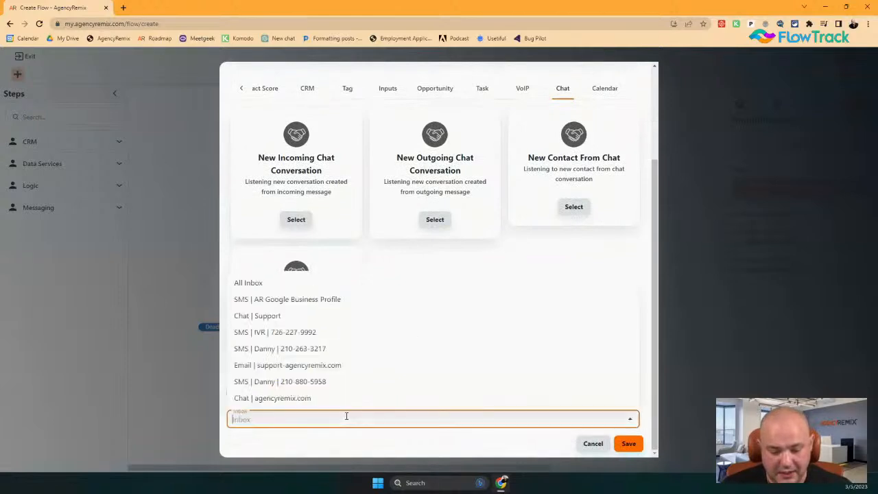
{"action": "left_click", "coordinate": [282, 315]}
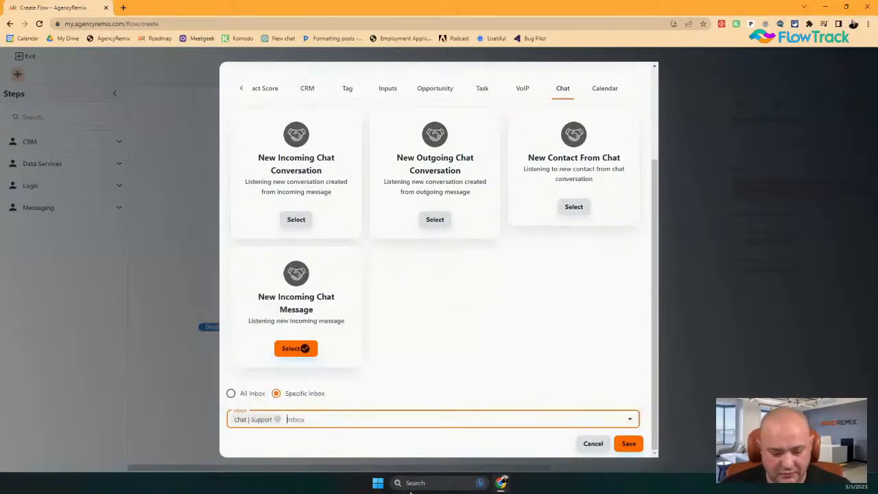
{"action": "left_click", "coordinate": [352, 419]}
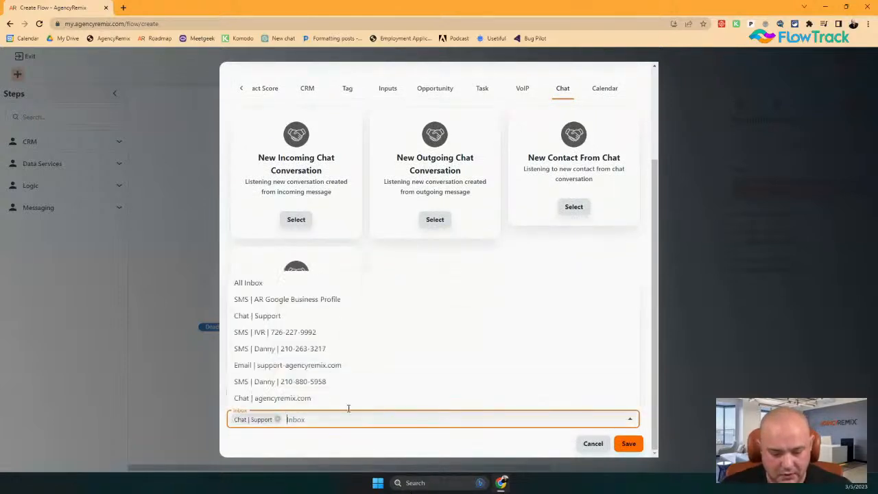
{"action": "left_click", "coordinate": [310, 398]}
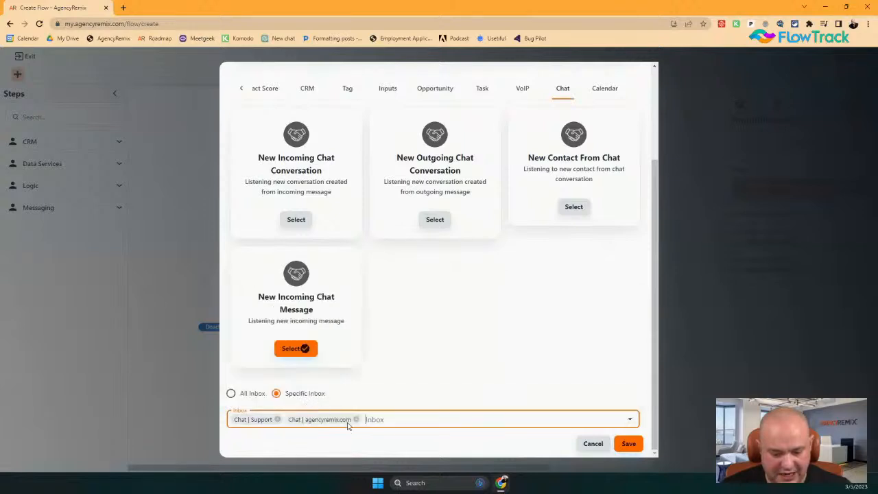
{"action": "left_click", "coordinate": [393, 419]}
{"action": "left_click", "coordinate": [298, 350]}
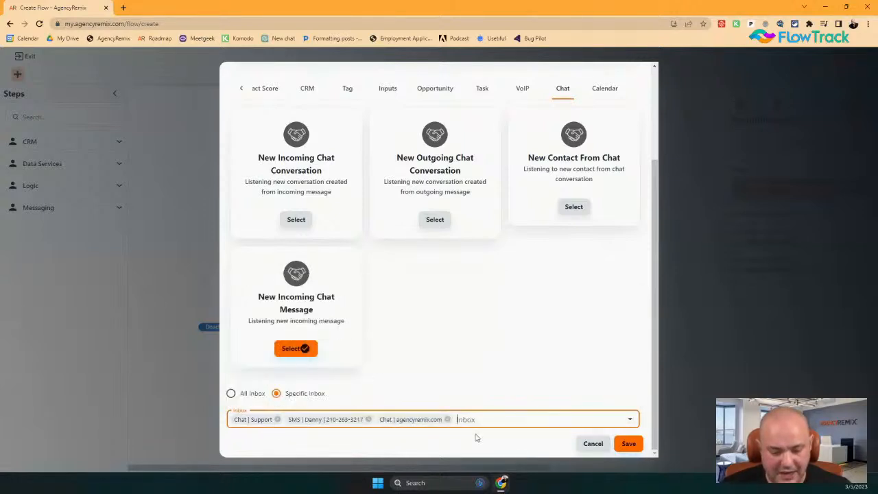
{"action": "left_click", "coordinate": [494, 418]}
{"action": "left_click", "coordinate": [351, 335]}
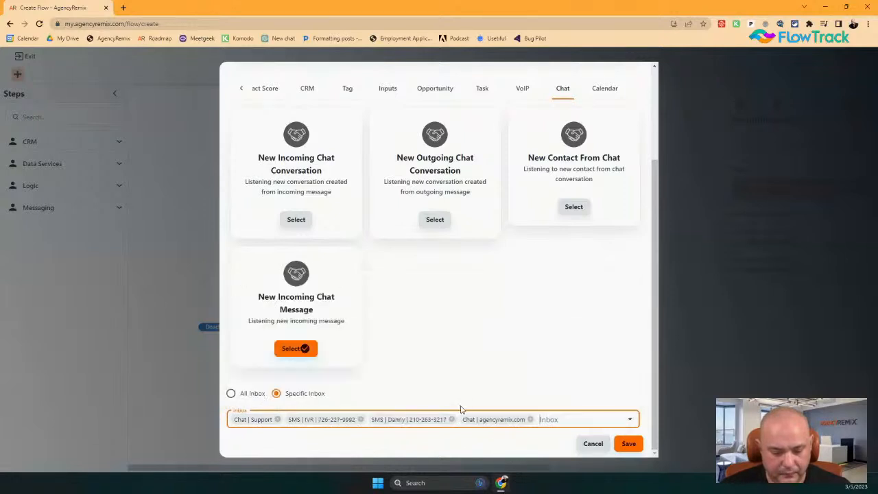
{"action": "left_click", "coordinate": [542, 419]}
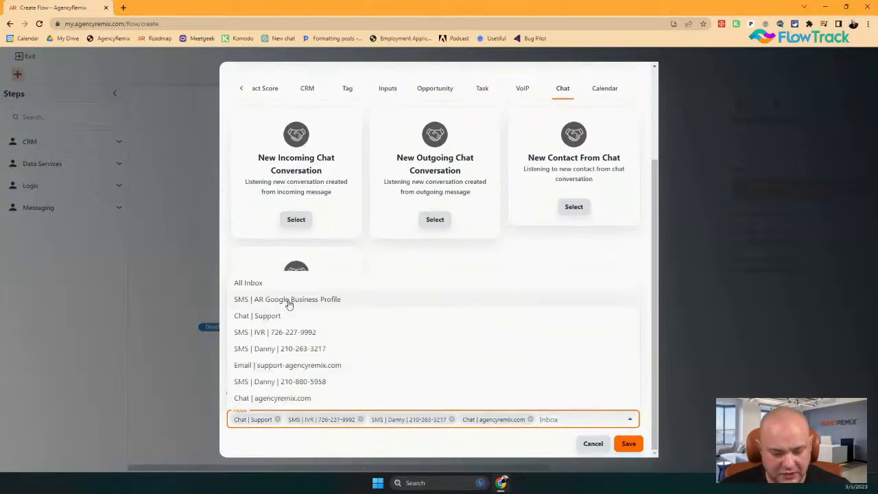
{"action": "left_click", "coordinate": [288, 302]}
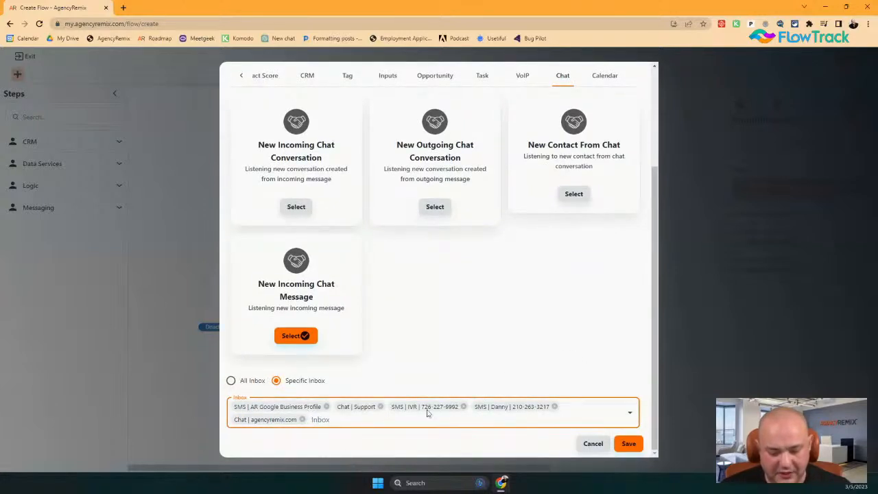
{"action": "left_click", "coordinate": [630, 445]}
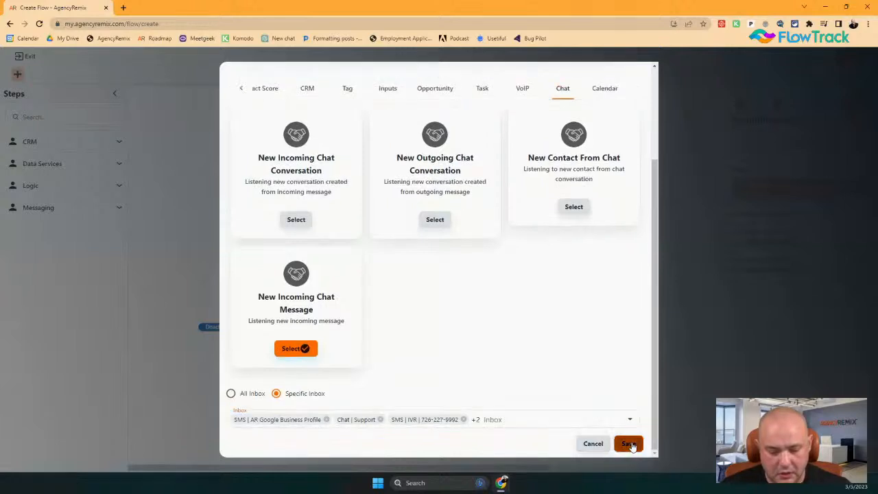
{"action": "left_click", "coordinate": [629, 445]}
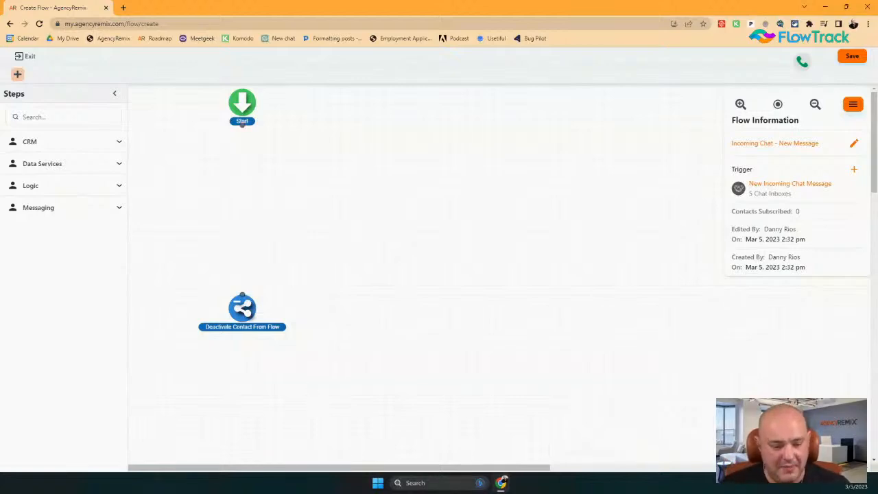
- Drag a Lookup contact step from the CRM steps onto the canvas below Start
{"action": "left_click", "coordinate": [54, 152]}
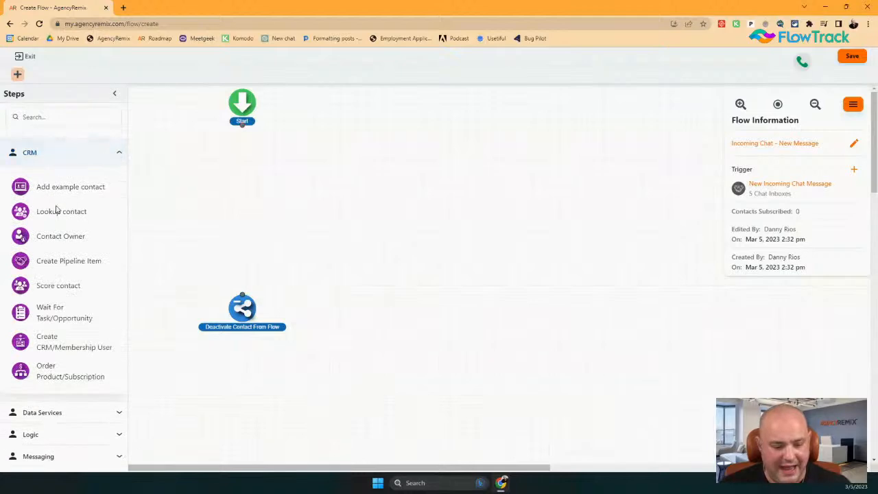
{"action": "left_click_drag", "start_coordinate": [46, 213], "coordinate": [264, 177]}
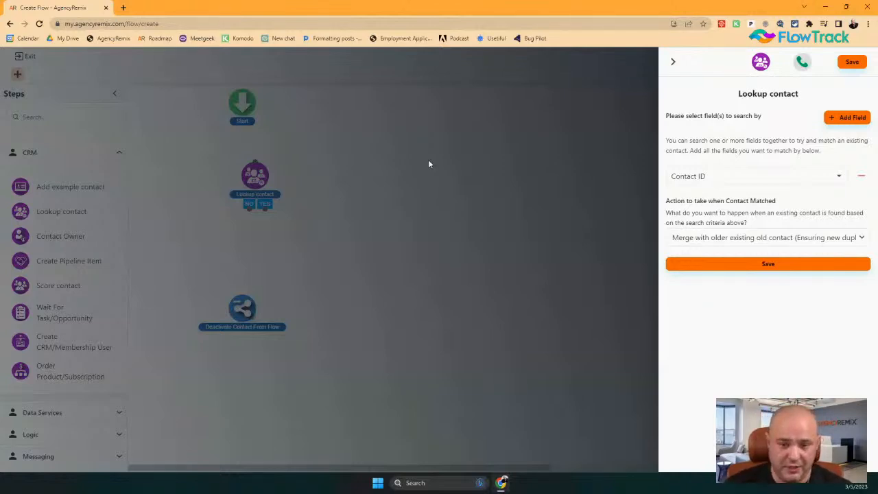
- Make the lookup search contacts by Phone and by Email
{"action": "left_click", "coordinate": [745, 177]}
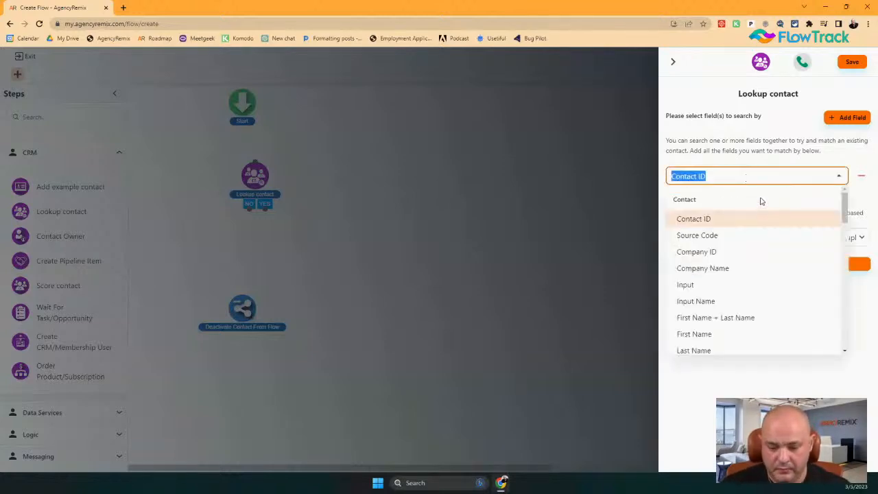
{"action": "type", "text": "phone"}
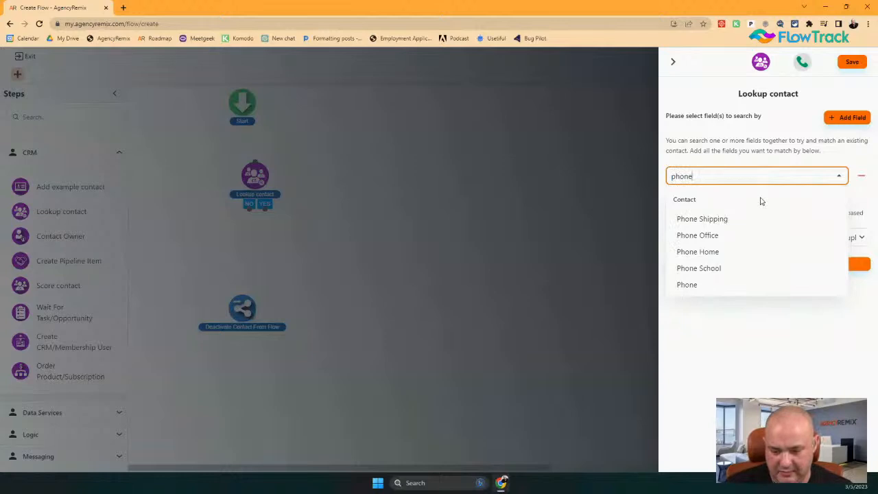
{"action": "left_click", "coordinate": [721, 285]}
{"action": "left_click", "coordinate": [849, 117]}
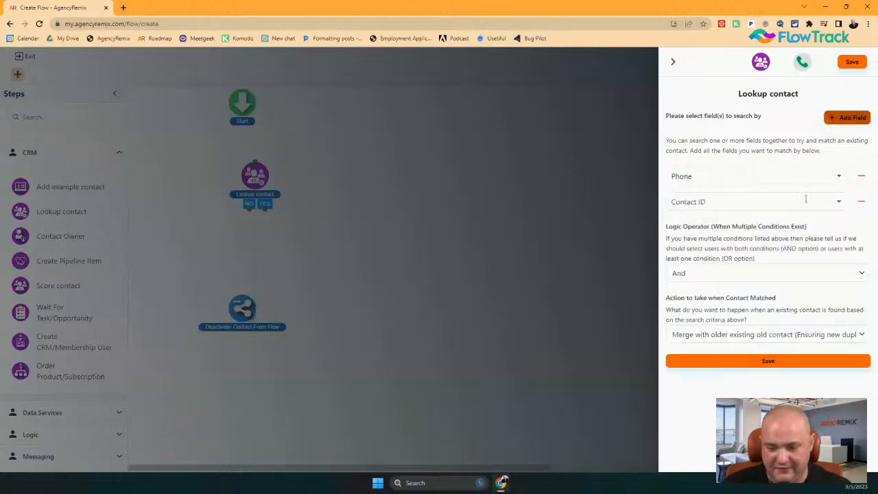
{"action": "left_click", "coordinate": [706, 203]}
{"action": "type", "text": "email"}
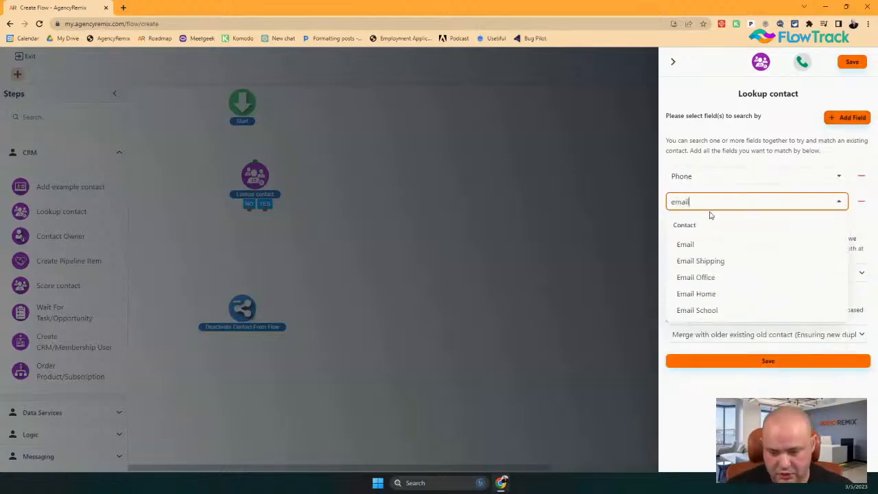
{"action": "left_click", "coordinate": [695, 245]}
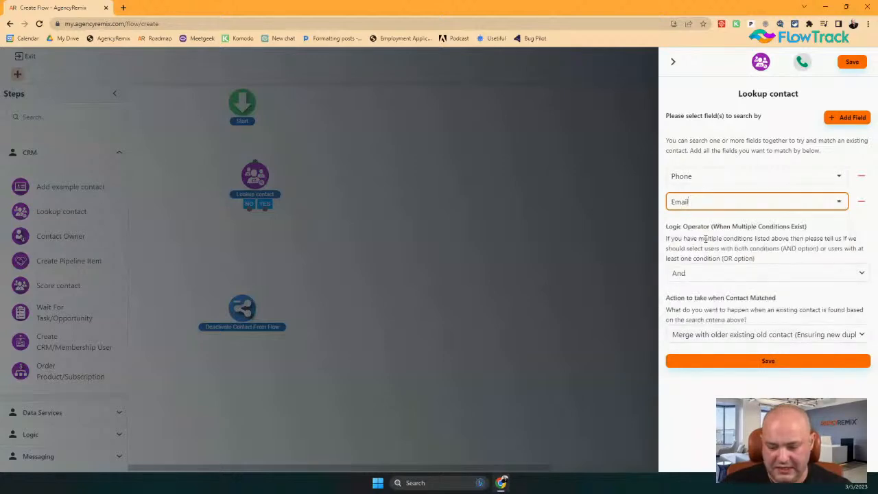
- Set the logic operator to Or and save the Lookup contact settings
{"action": "left_click", "coordinate": [708, 275]}
{"action": "left_click", "coordinate": [705, 295]}
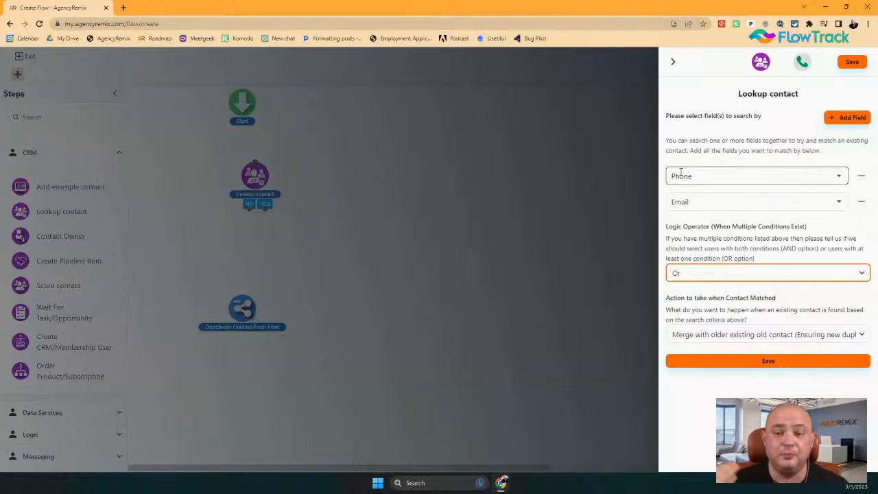
{"action": "left_click", "coordinate": [740, 94]}
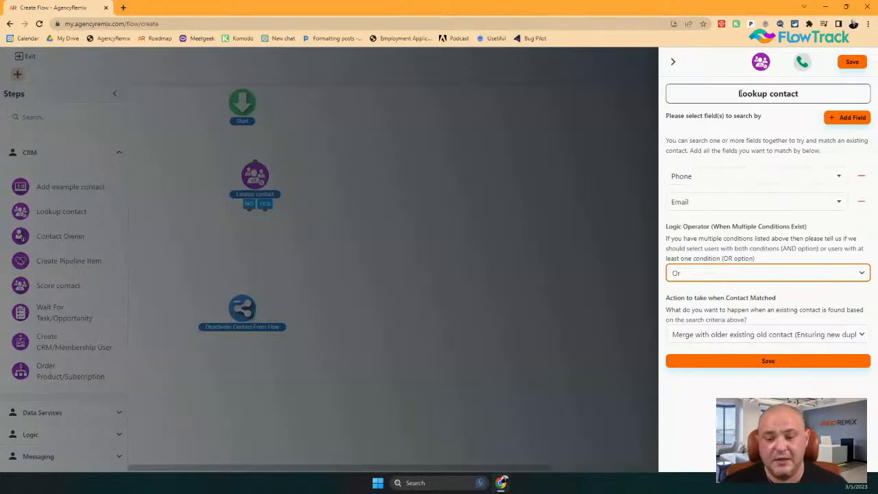
{"action": "left_click", "coordinate": [720, 277]}
{"action": "left_click", "coordinate": [719, 288]}
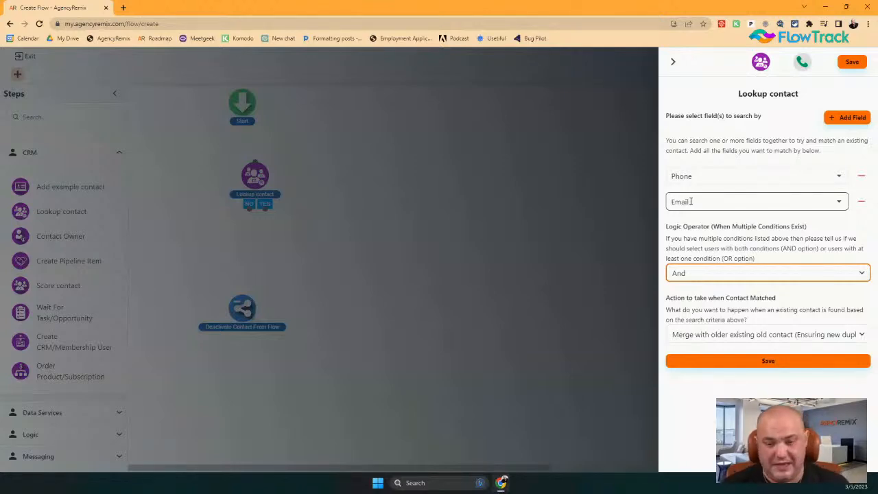
{"action": "left_click", "coordinate": [728, 276]}
{"action": "left_click", "coordinate": [716, 306]}
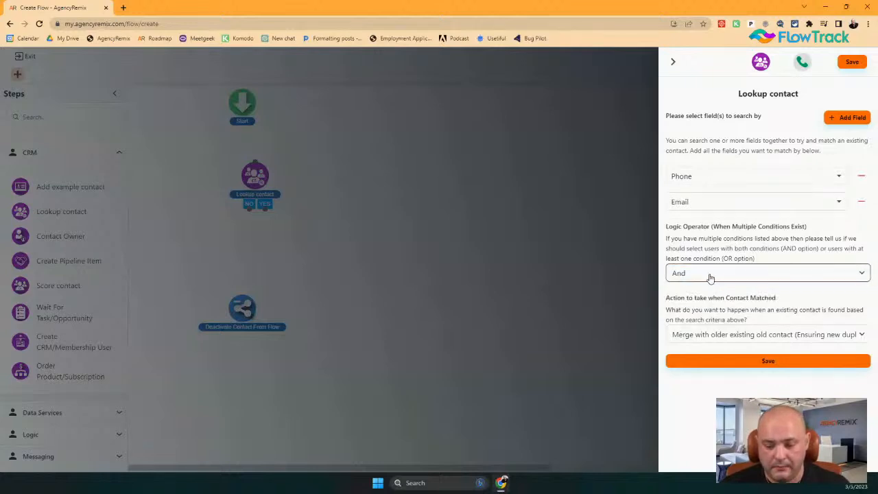
{"action": "left_click", "coordinate": [711, 275]}
{"action": "left_click", "coordinate": [709, 299]}
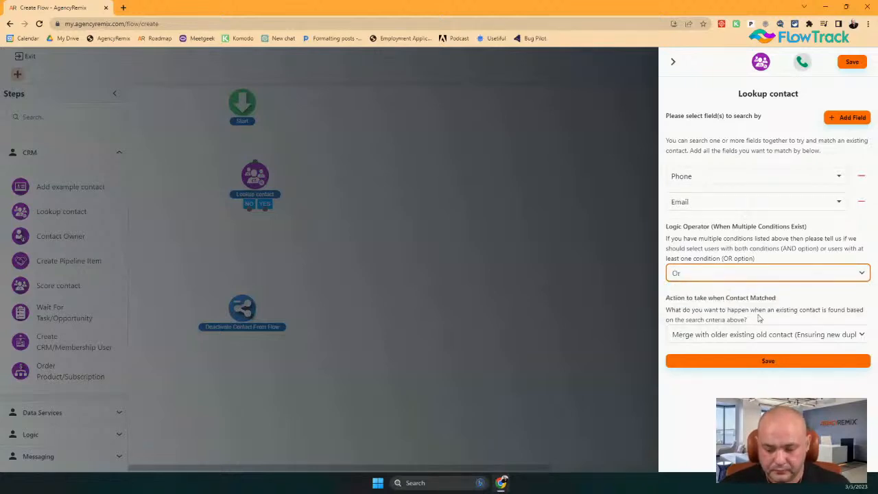
{"action": "left_click", "coordinate": [779, 363]}
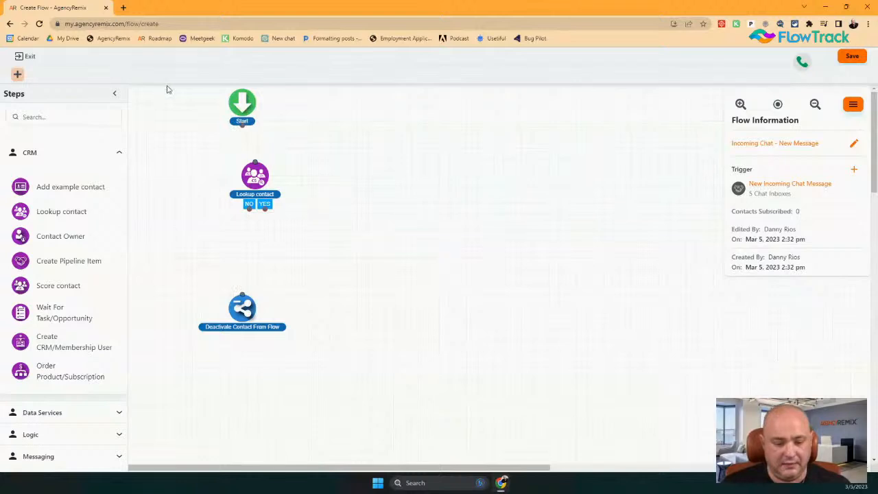
- Connect Start to Lookup contact and add a Send SMS/MMS step from Messaging
{"action": "mouse_move", "coordinate": [255, 173]}
{"action": "left_mouse_down"}
{"action": "mouse_move", "coordinate": [233, 179]}
{"action": "mouse_move", "coordinate": [241, 170]}
{"action": "left_mouse_up"}
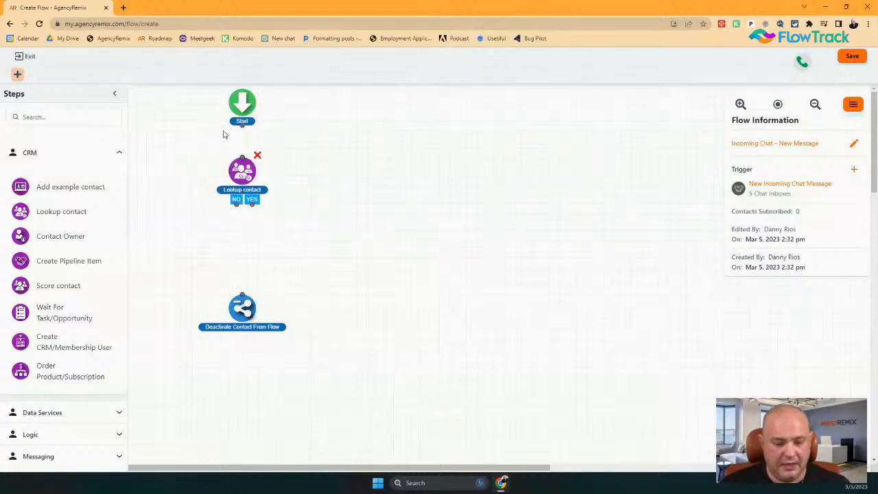
{"action": "left_click_drag", "start_coordinate": [244, 132], "coordinate": [243, 171]}
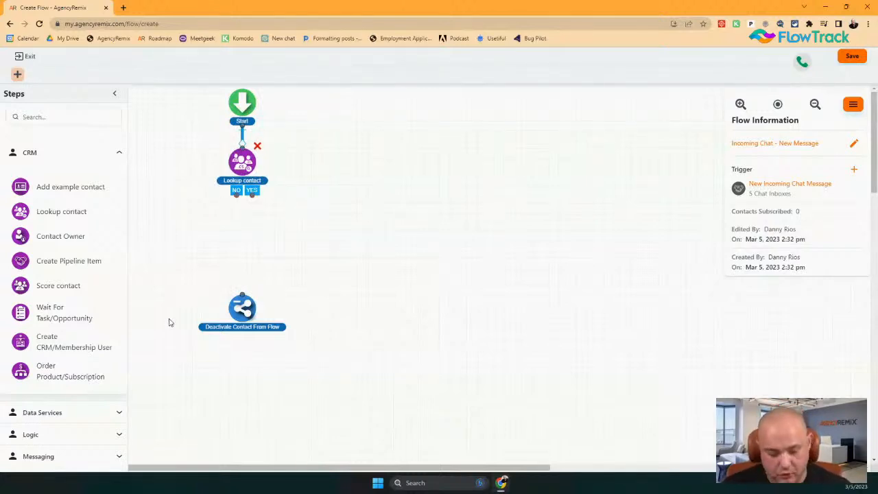
{"action": "left_click", "coordinate": [85, 457]}
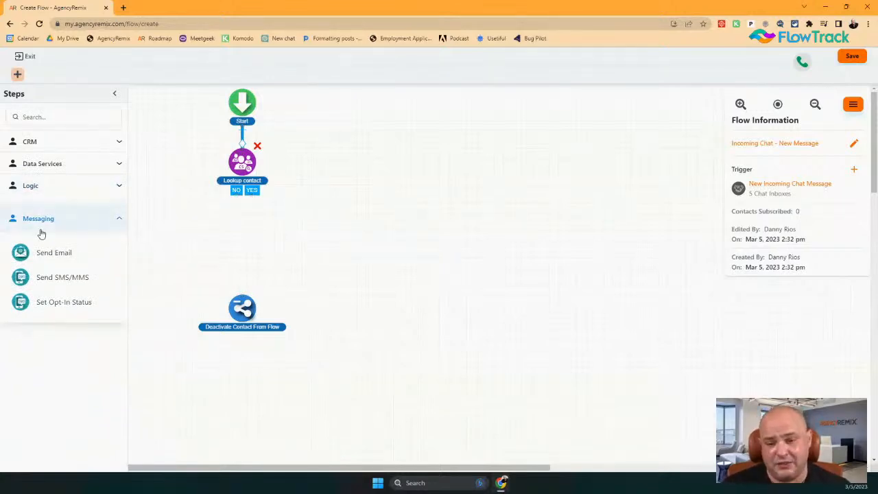
{"action": "left_click_drag", "start_coordinate": [27, 277], "coordinate": [248, 228]}
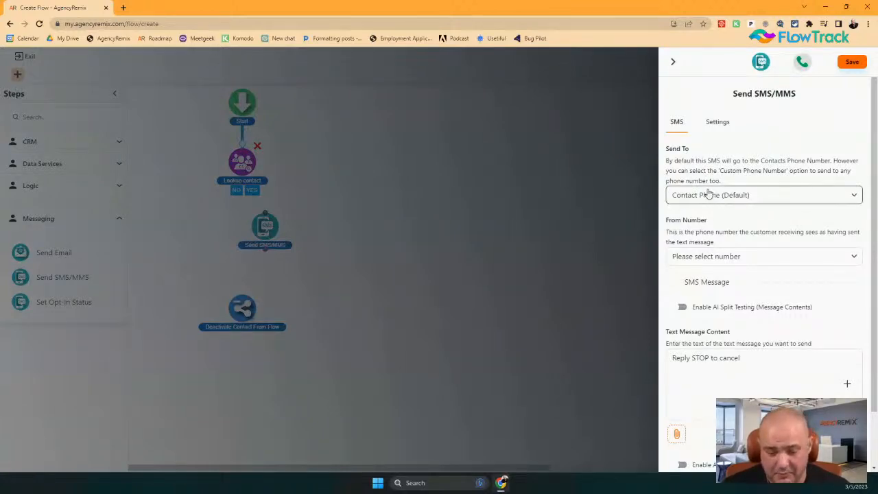
- Send the SMS to a custom recipient phone number from a chosen From Number
{"action": "left_click", "coordinate": [699, 195]}
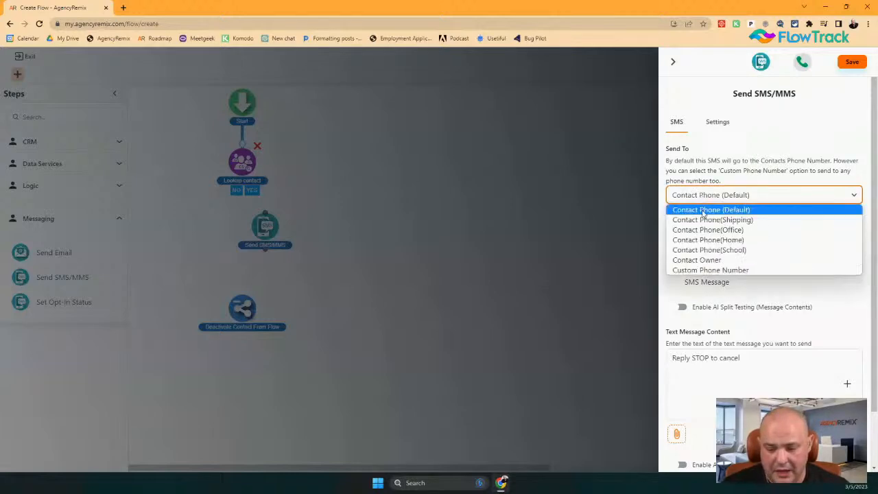
{"action": "left_click", "coordinate": [710, 270]}
{"action": "left_click", "coordinate": [721, 251]}
{"action": "type", "text": "210"}
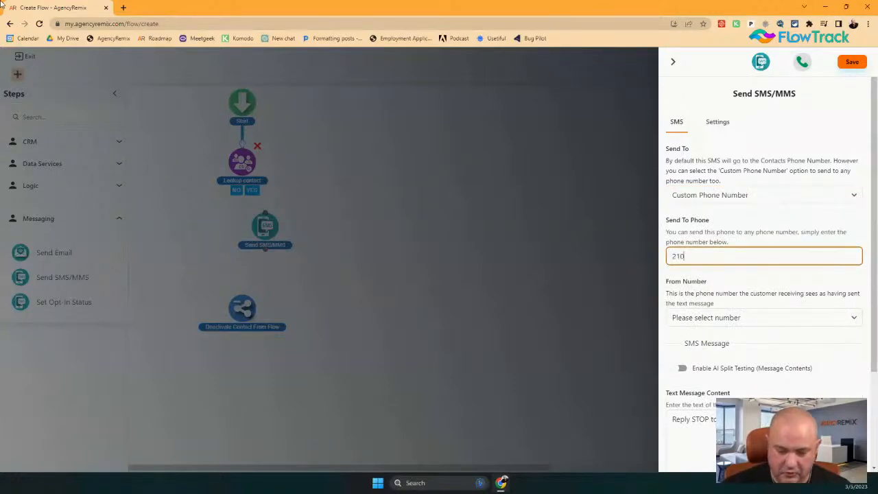
{"action": "type", "text": "2222222"}
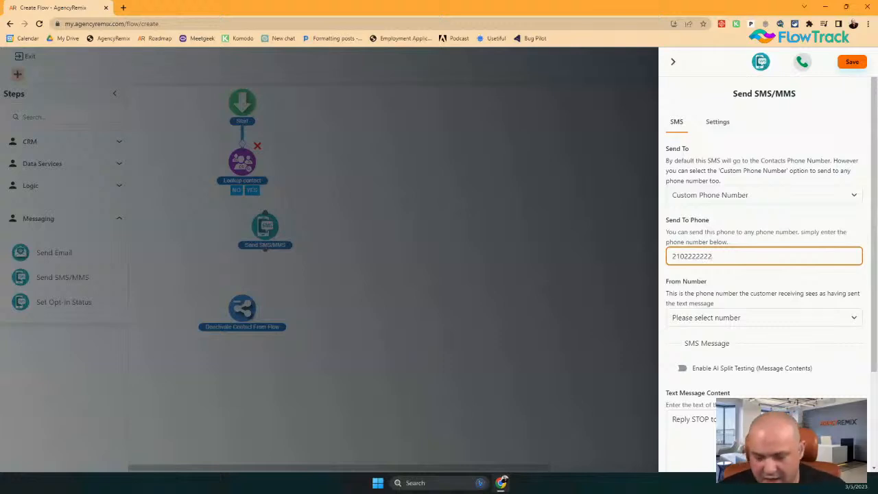
{"action": "left_click", "coordinate": [673, 331]}
{"action": "left_click", "coordinate": [678, 318]}
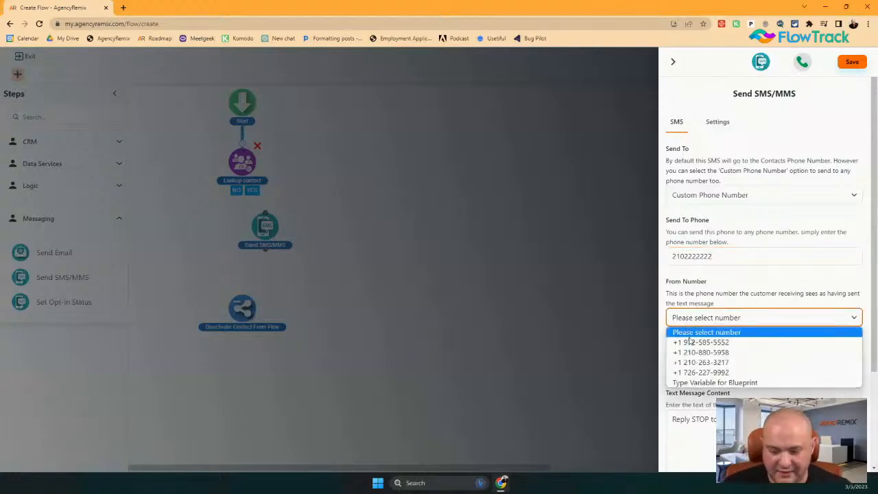
{"action": "left_click", "coordinate": [694, 342]}
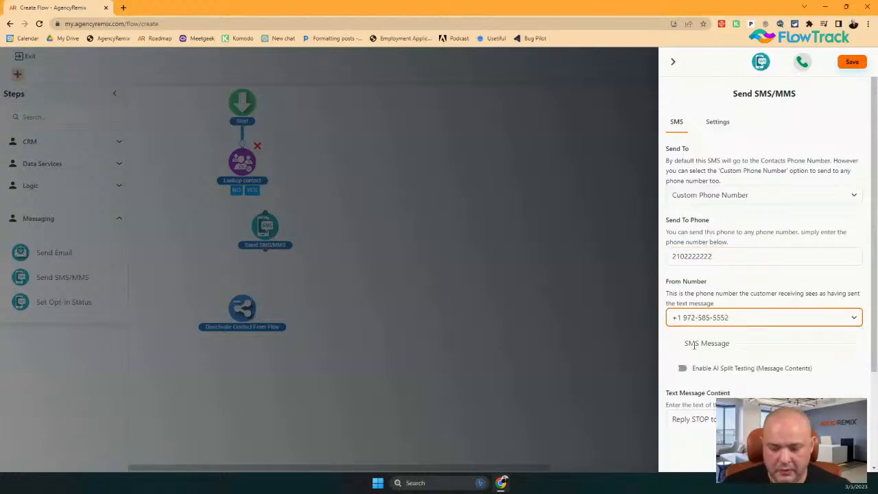
- Add the line 'New Incoming Message:' above the 'Reply STOP to cancel' text
{"action": "scroll", "coordinate": [754, 270], "scroll_direction": "down", "scroll_amount": 2}
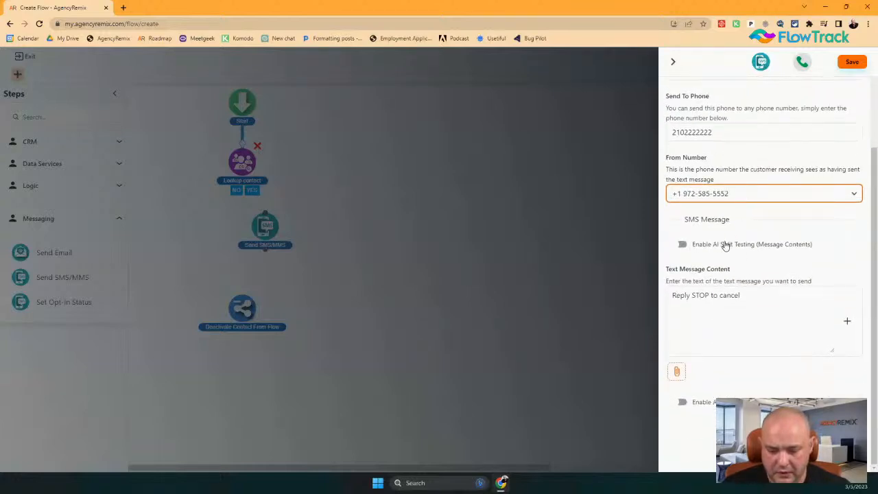
{"action": "left_click", "coordinate": [734, 297]}
{"action": "left_click", "coordinate": [674, 297]}
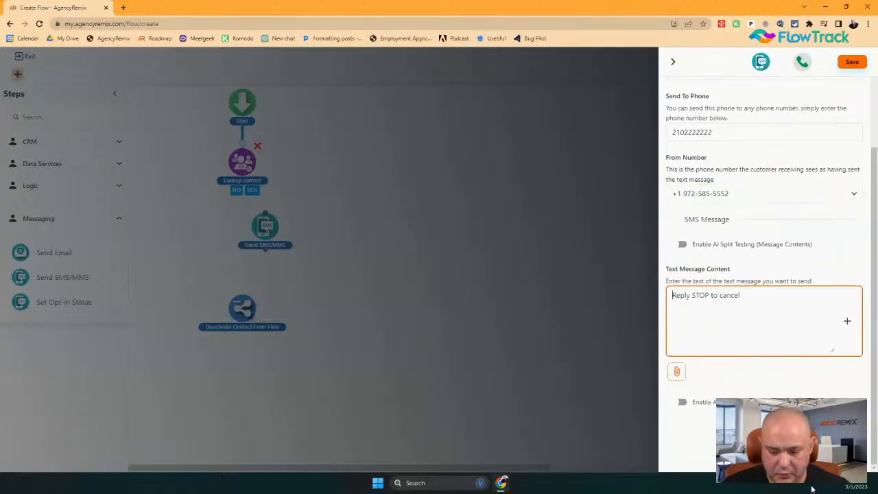
{"action": "key", "text": "Return"}
{"action": "key", "text": "Return"}
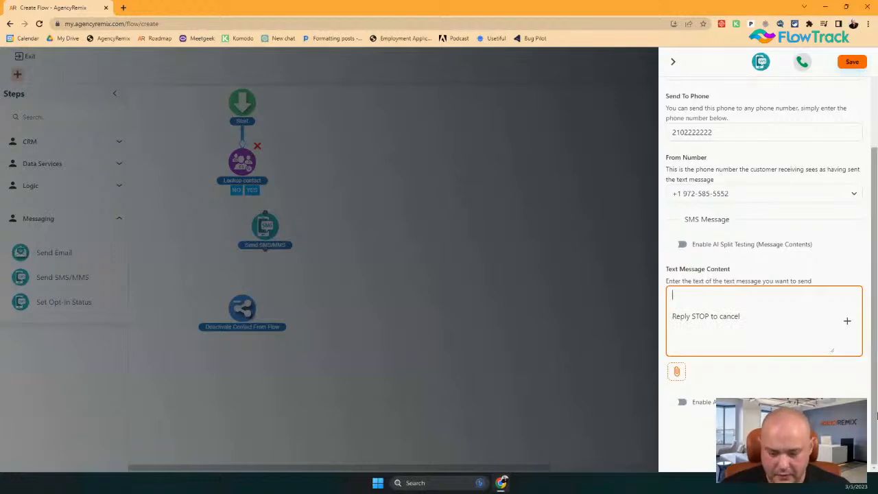
{"action": "type", "text": "New"}
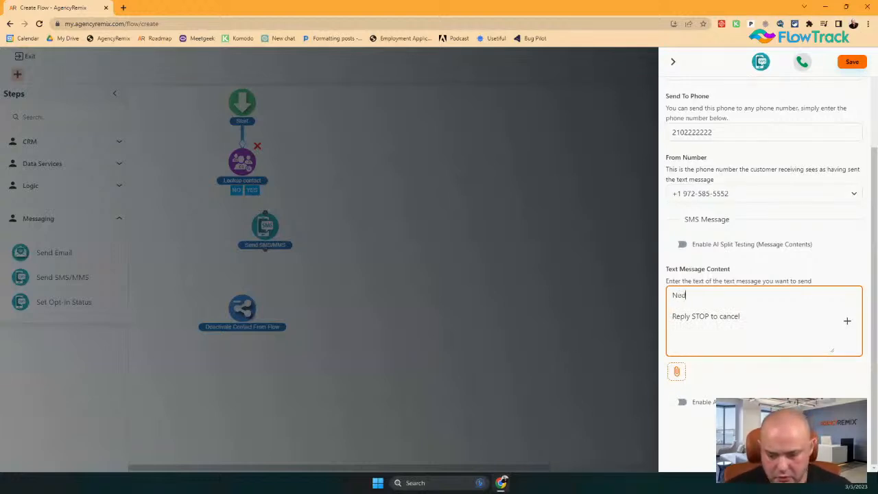
{"action": "type", "text": " Incoming M"}
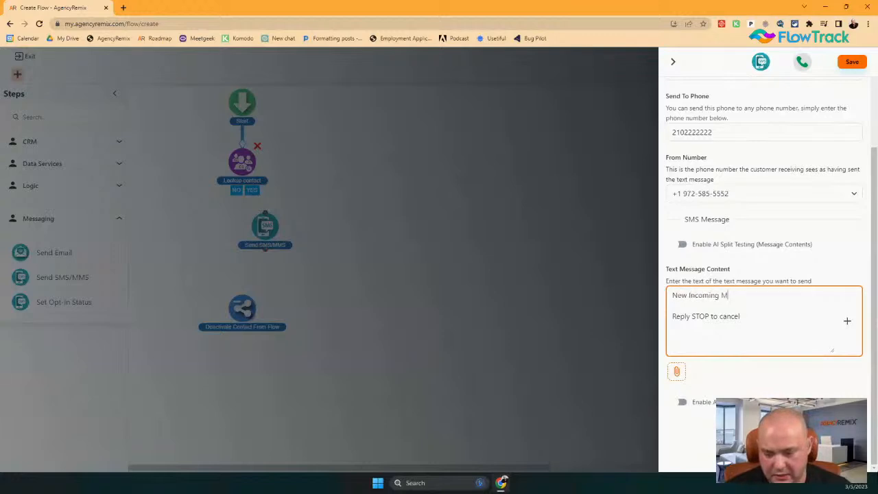
{"action": "type", "text": "essage:"}
{"action": "key", "text": "Return"}
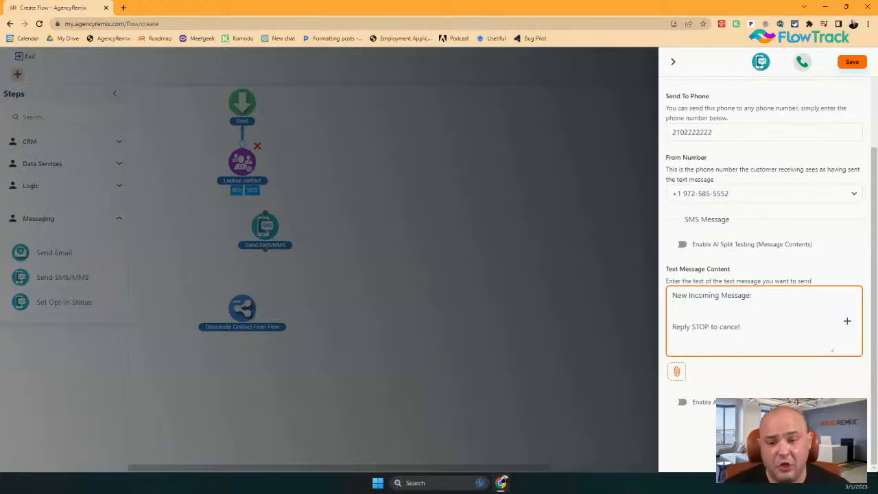
{"action": "left_click", "coordinate": [848, 321]}
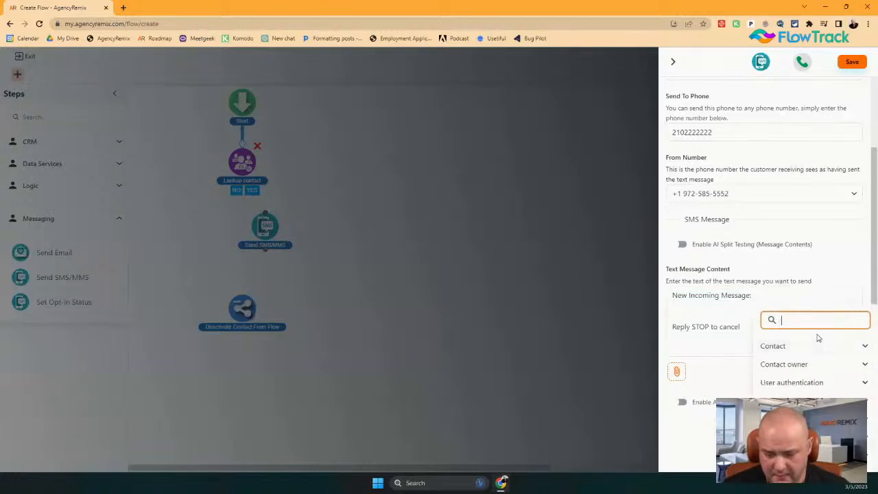
- Insert the contact's full name variable on its own line
{"action": "left_click", "coordinate": [778, 346]}
{"action": "scroll", "coordinate": [781, 355], "scroll_direction": "down", "scroll_amount": 1}
{"action": "scroll", "coordinate": [820, 350], "scroll_direction": "down", "scroll_amount": 3}
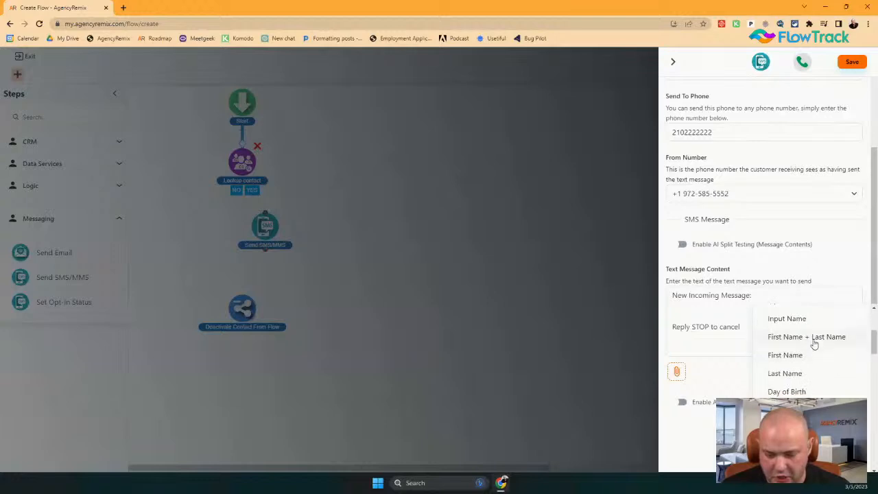
{"action": "left_click", "coordinate": [814, 338]}
{"action": "key", "text": "Return"}
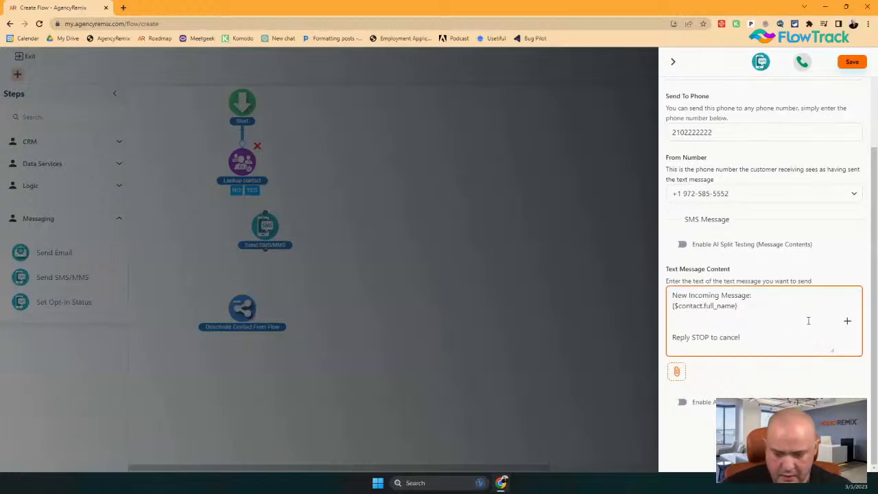
- Insert the contact's phone variable on the next line
{"action": "left_click", "coordinate": [847, 319]}
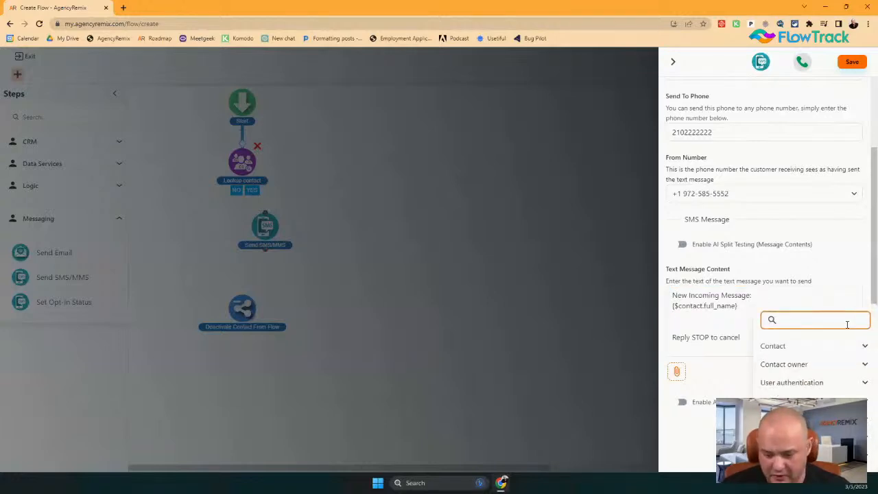
{"action": "left_click", "coordinate": [832, 350]}
{"action": "scroll", "coordinate": [831, 363], "scroll_direction": "down", "scroll_amount": 5}
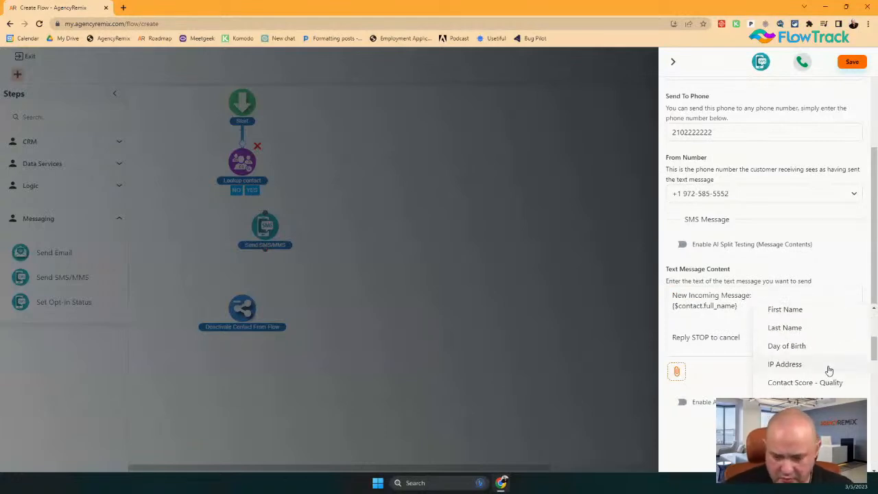
{"action": "scroll", "coordinate": [820, 371], "scroll_direction": "up", "scroll_amount": 5}
{"action": "left_click", "coordinate": [810, 321]}
{"action": "type", "text": "phone"}
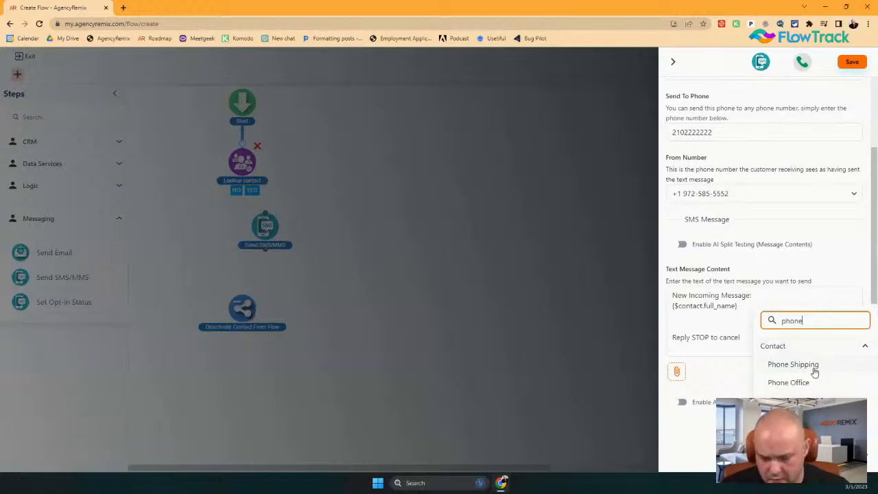
{"action": "left_click", "coordinate": [813, 370]}
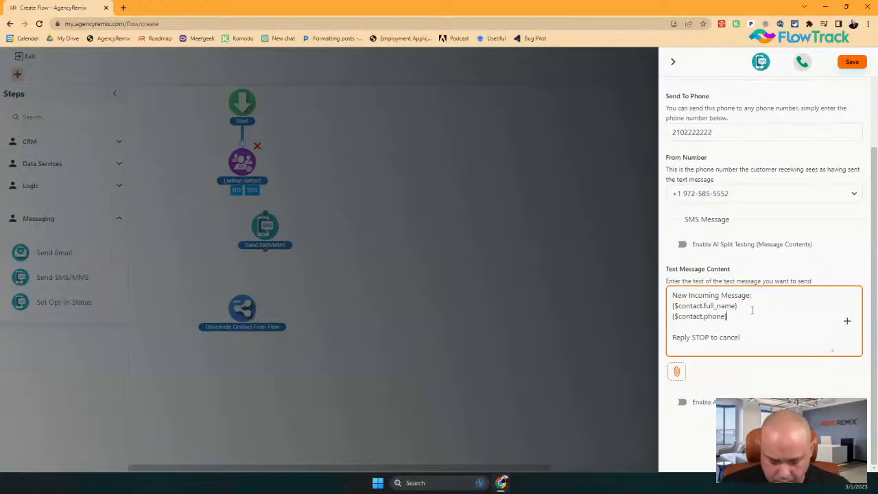
{"action": "key", "text": "Return"}
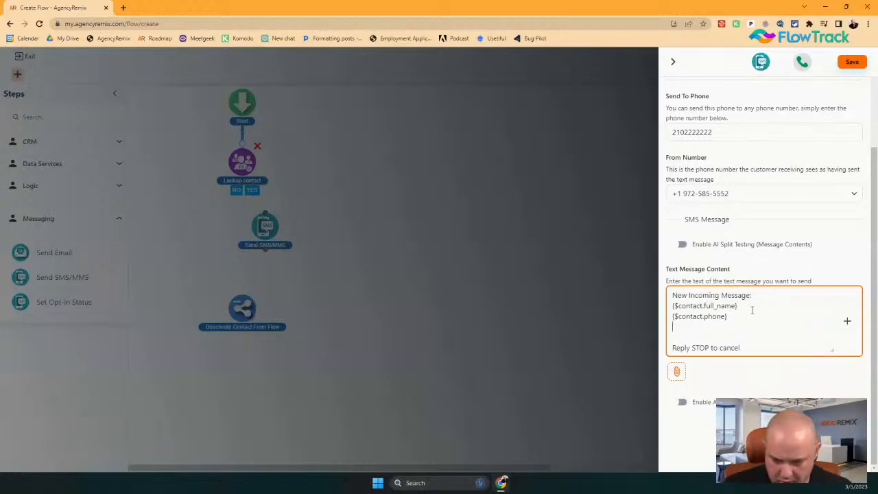
- Insert the contact's email variable on the following line
{"action": "left_click", "coordinate": [847, 320]}
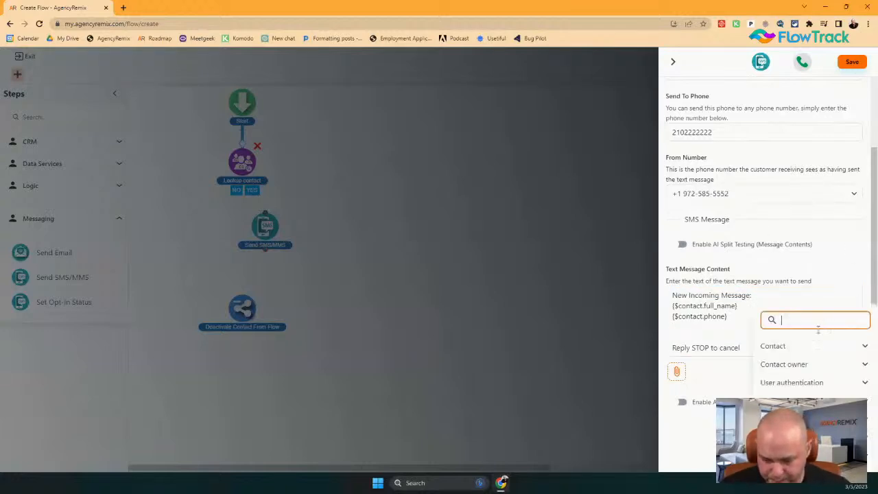
{"action": "left_click", "coordinate": [807, 348]}
{"action": "left_click", "coordinate": [817, 320]}
{"action": "type", "text": "email"}
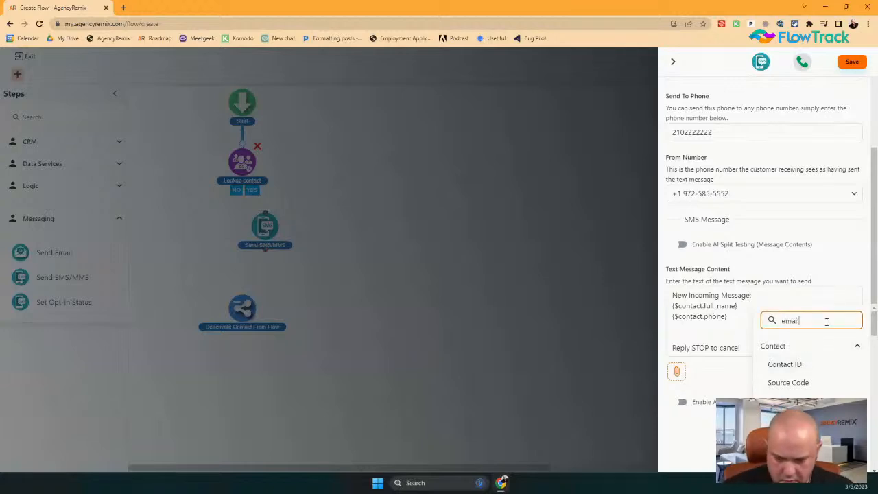
{"action": "left_click", "coordinate": [803, 367]}
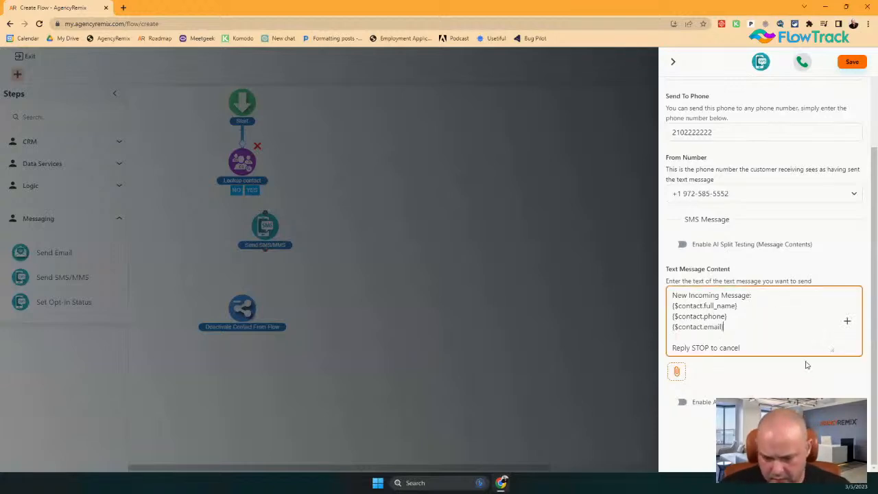
{"action": "key", "text": "Return"}
{"action": "key", "text": "Return"}
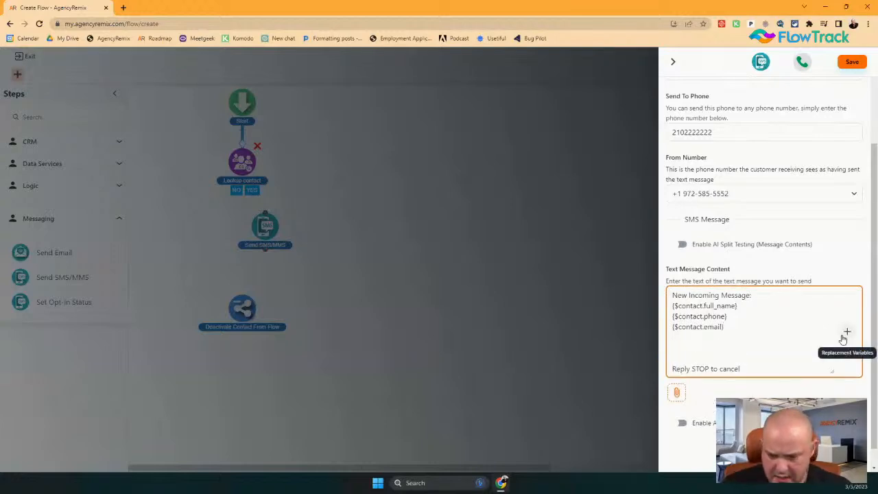
- Search the trigger data variables for the incoming message
{"action": "left_click", "coordinate": [846, 334]}
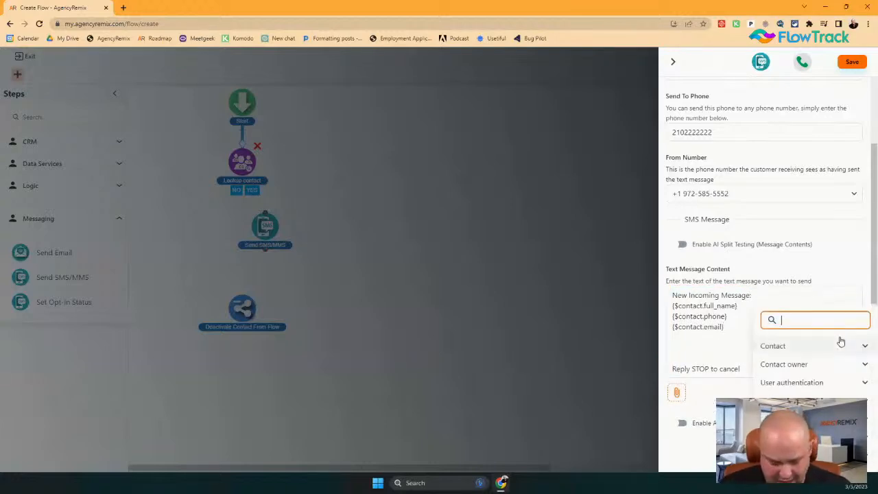
{"action": "type", "text": "mess"}
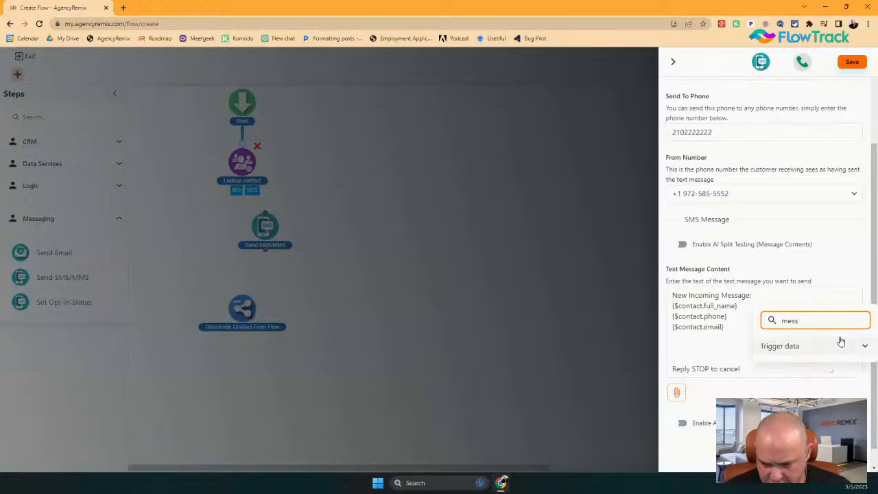
{"action": "key", "text": "BackSpace"}
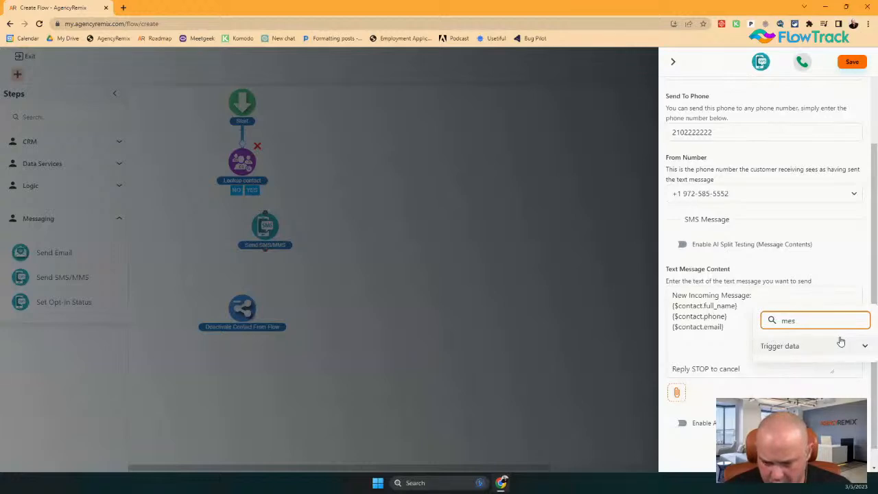
{"action": "left_click", "coordinate": [771, 348]}
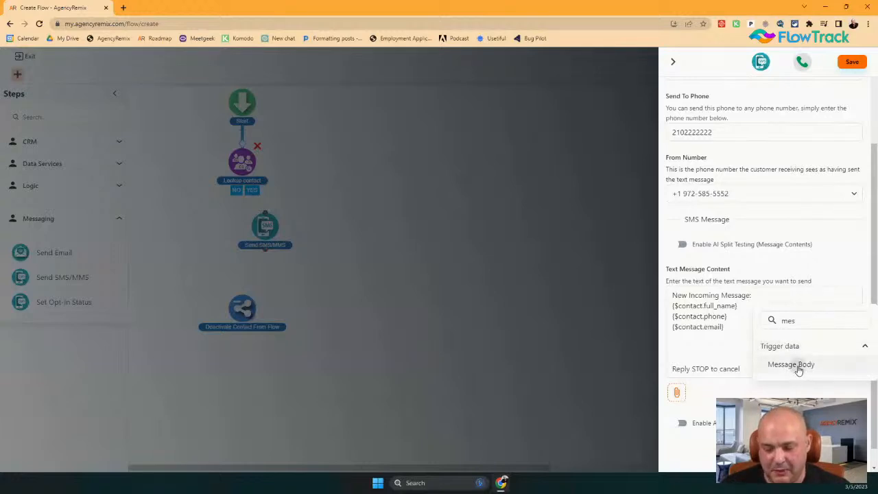
- Add a 'They said:' line with the incoming message content variable below the email
{"action": "left_click", "coordinate": [796, 365]}
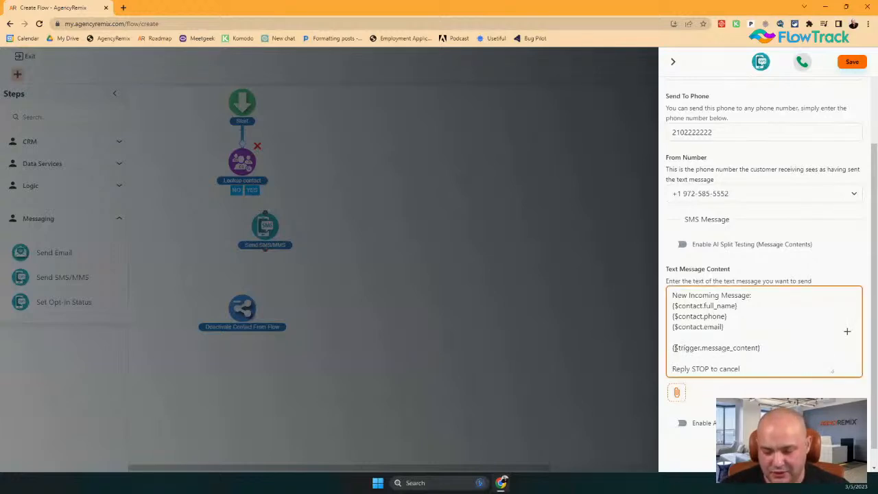
{"action": "left_click", "coordinate": [733, 327]}
{"action": "key", "text": "Return"}
{"action": "key", "text": "Return"}
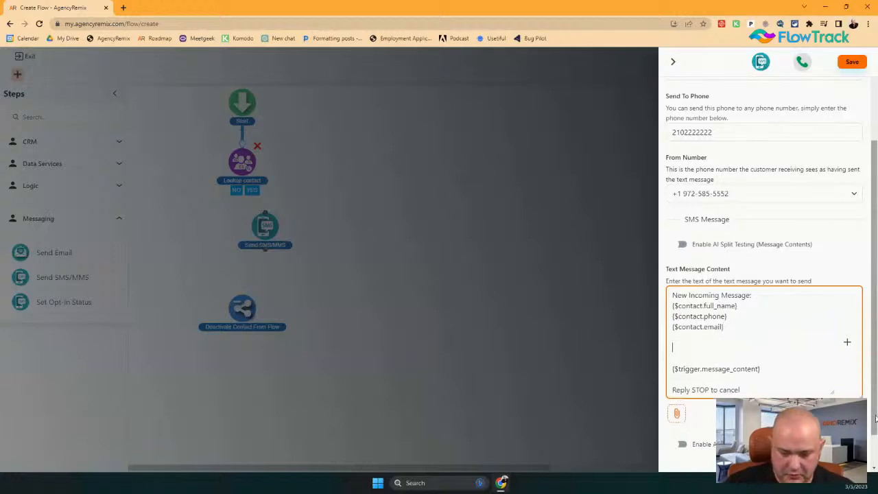
{"action": "type", "text": "They said"}
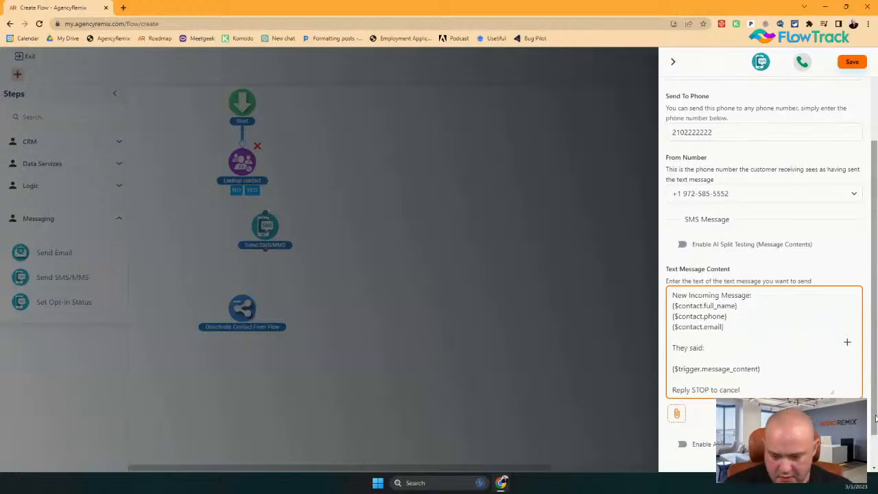
{"action": "type", "text": ":"}
{"action": "key", "text": "Delete"}
{"action": "key", "text": "Return"}
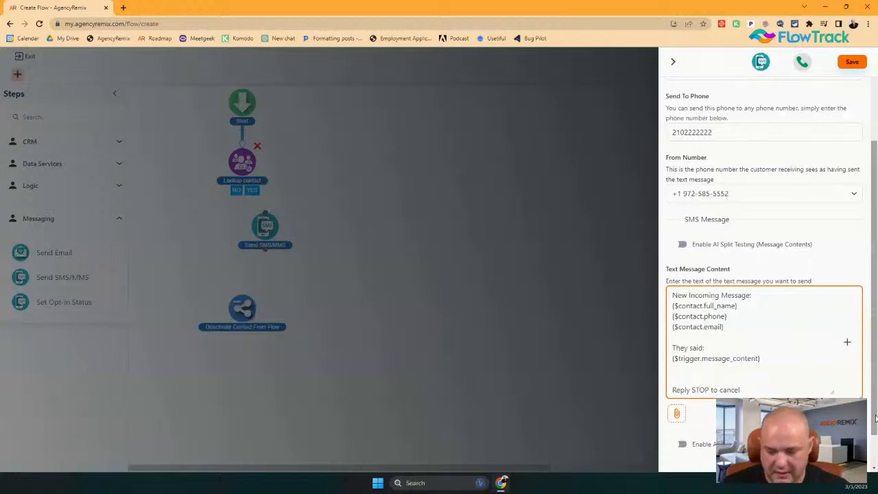
{"action": "key", "text": "BackSpace"}
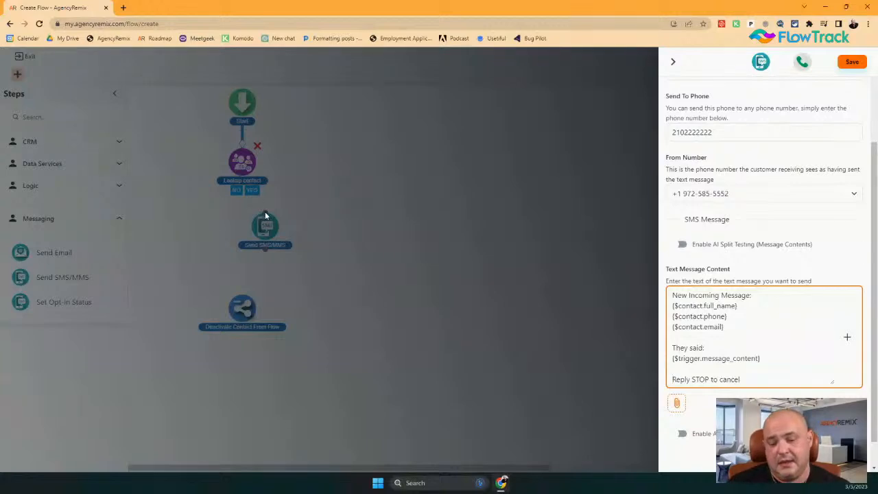
- Check the recipient number and message placeholder, then save the SMS step
{"action": "left_click_drag", "start_coordinate": [733, 132], "coordinate": [667, 133]}
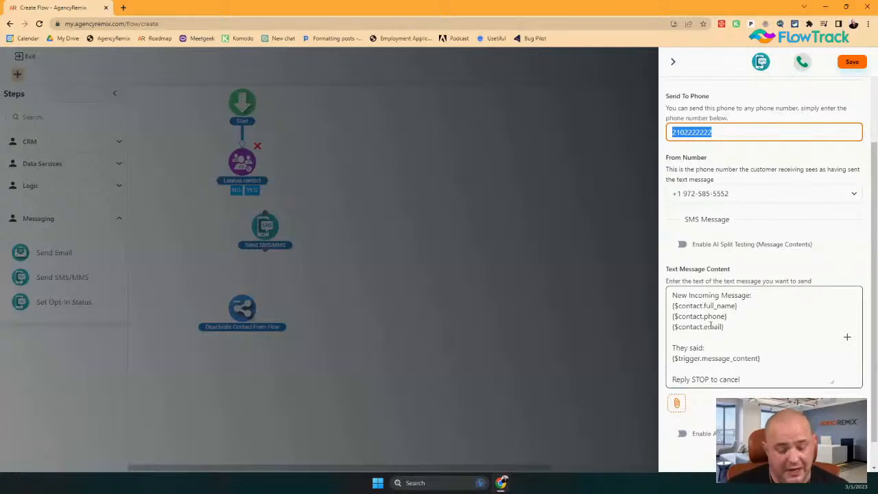
{"action": "left_click", "coordinate": [676, 357]}
{"action": "left_click_drag", "start_coordinate": [676, 357], "coordinate": [760, 358]}
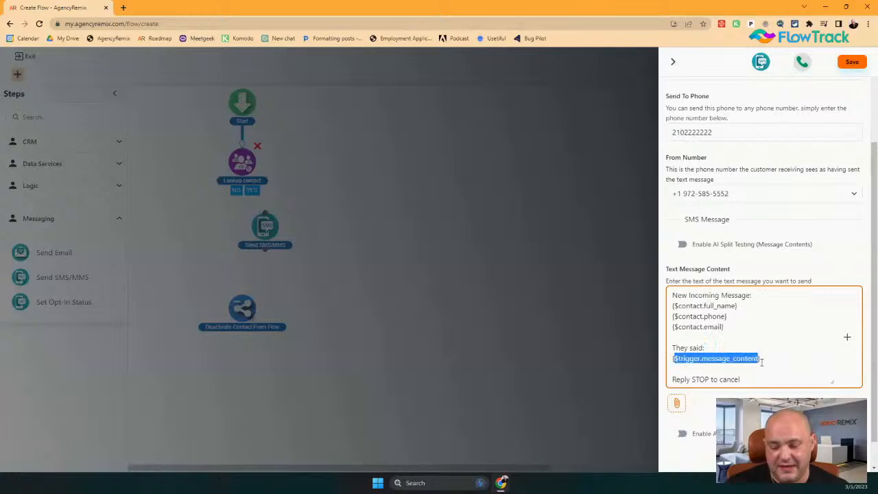
{"action": "left_click", "coordinate": [852, 62]}
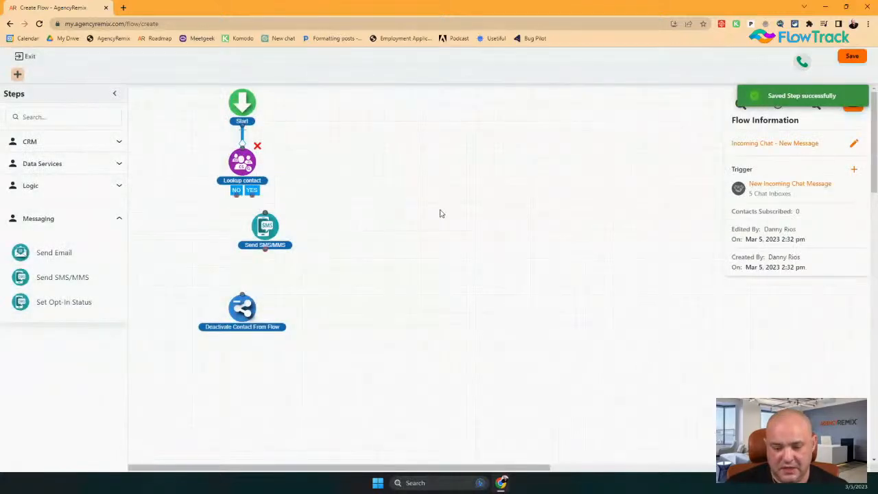
- Line up Send SMS/MMS under Lookup contact, move Deactivate lower, and link Lookup's NO output to it
{"action": "left_click_drag", "start_coordinate": [265, 228], "coordinate": [241, 235]}
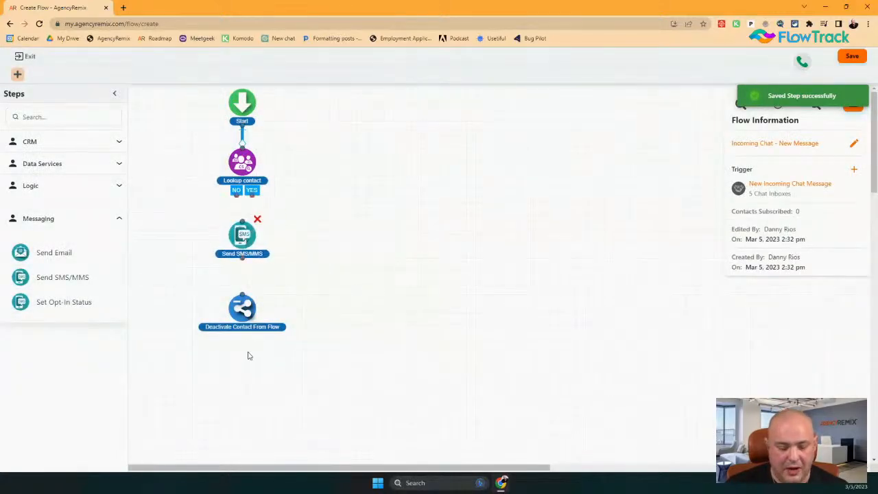
{"action": "left_click_drag", "start_coordinate": [245, 311], "coordinate": [246, 365]}
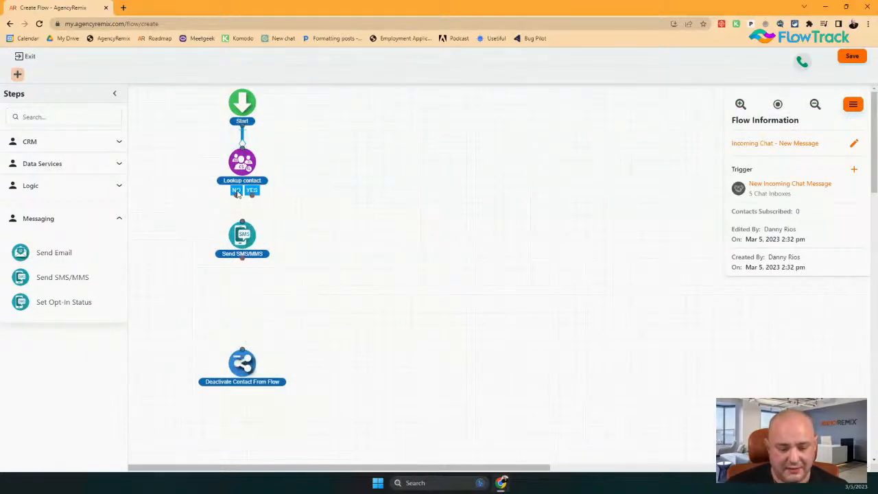
{"action": "left_click", "coordinate": [244, 165]}
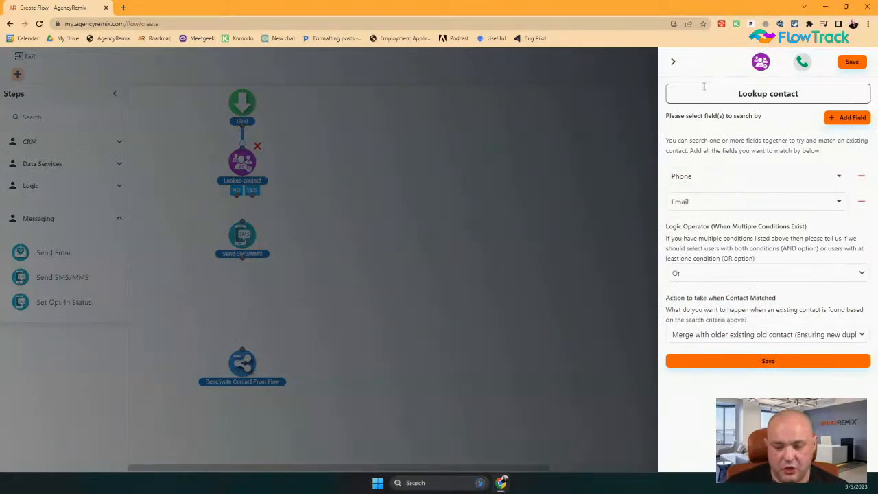
{"action": "left_click", "coordinate": [673, 61]}
{"action": "left_click_drag", "start_coordinate": [237, 195], "coordinate": [237, 245]}
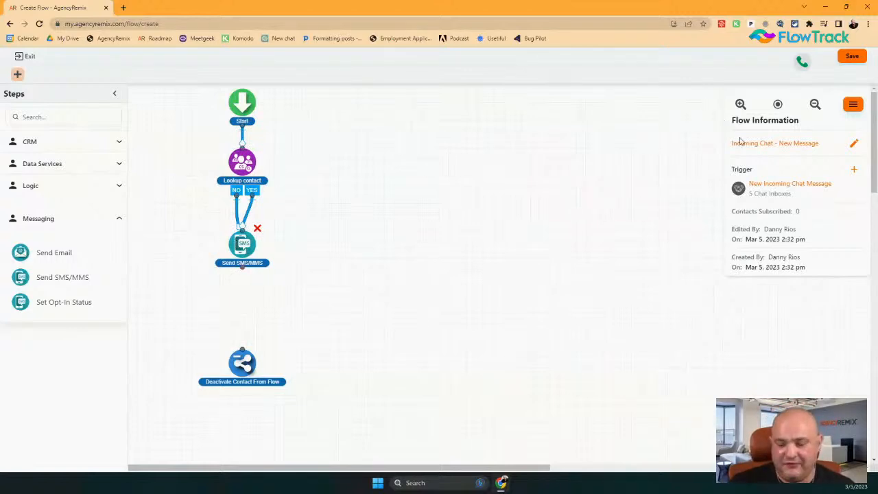
{"action": "left_click", "coordinate": [855, 170]}
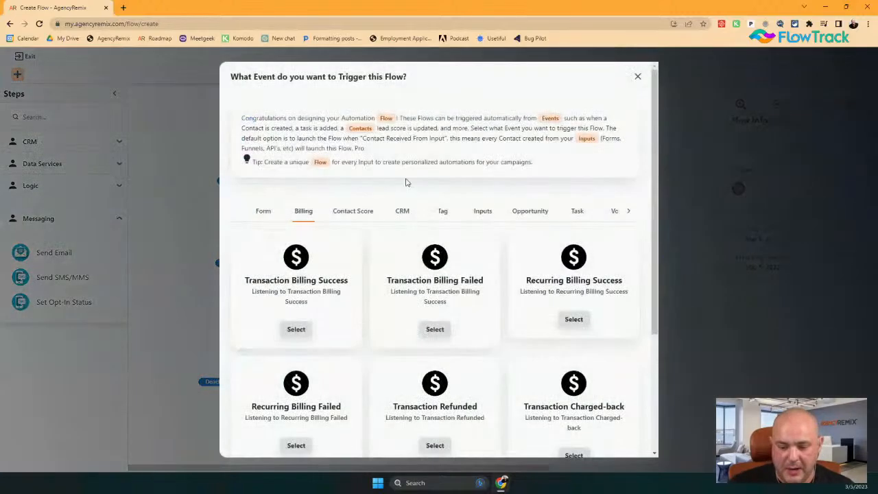
{"action": "scroll", "coordinate": [545, 295], "scroll_direction": "down", "scroll_amount": 4}
{"action": "scroll", "coordinate": [555, 288], "scroll_direction": "up", "scroll_amount": 3}
{"action": "scroll", "coordinate": [556, 288], "scroll_direction": "up", "scroll_amount": 1}
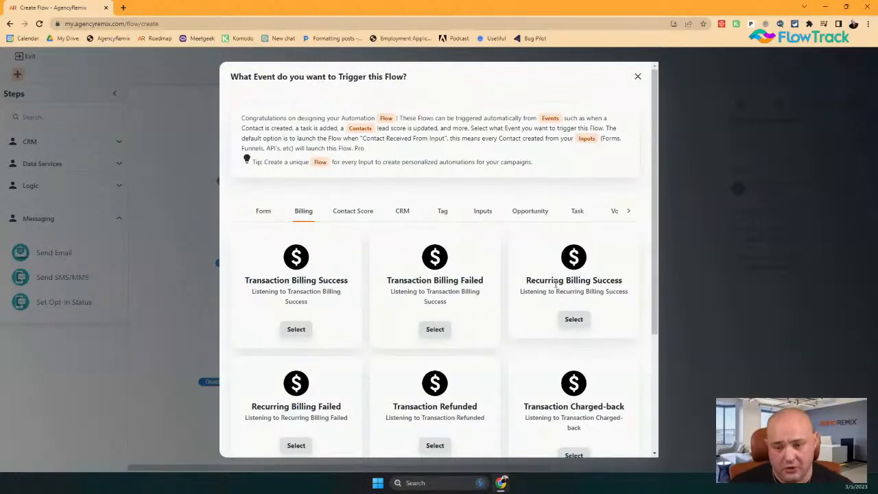
{"action": "left_click", "coordinate": [639, 77]}
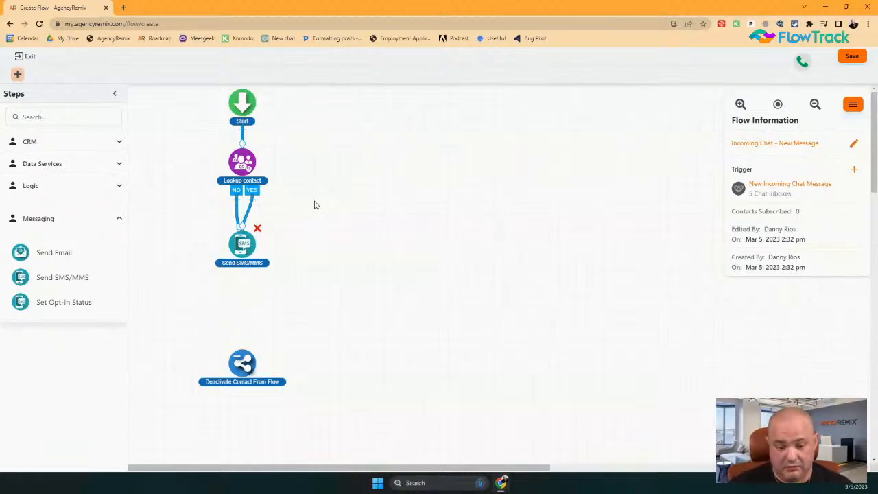
- Nudge Deactivate Contact From Flow up and connect Send SMS/MMS down to it
{"action": "left_click_drag", "start_coordinate": [35, 251], "coordinate": [252, 293]}
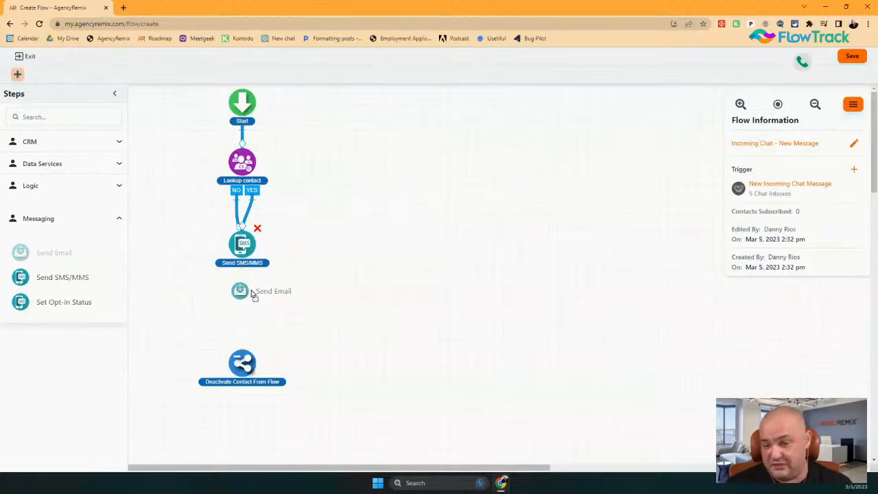
{"action": "left_click_drag", "start_coordinate": [252, 294], "coordinate": [20, 253]}
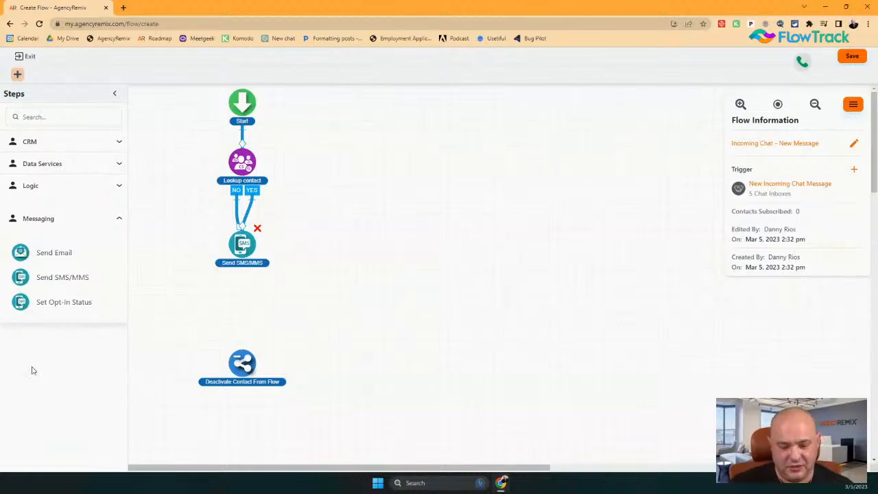
{"action": "left_click_drag", "start_coordinate": [236, 366], "coordinate": [237, 337]}
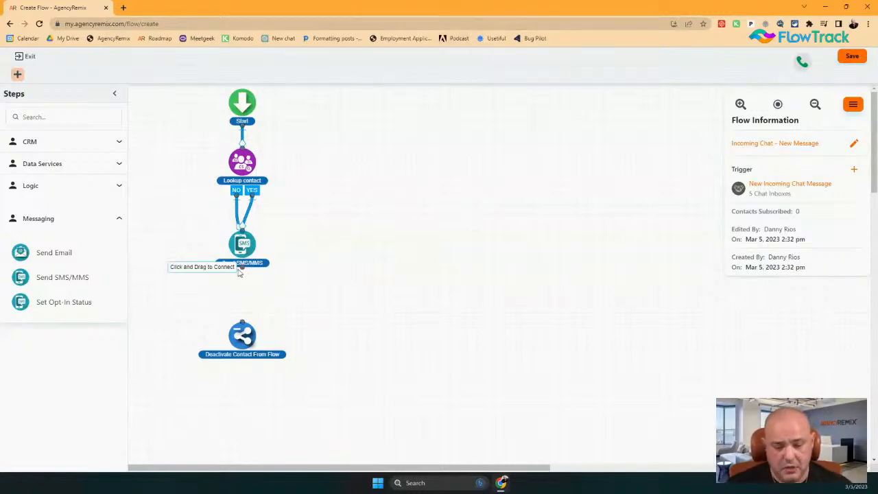
{"action": "left_click_drag", "start_coordinate": [240, 270], "coordinate": [242, 322]}
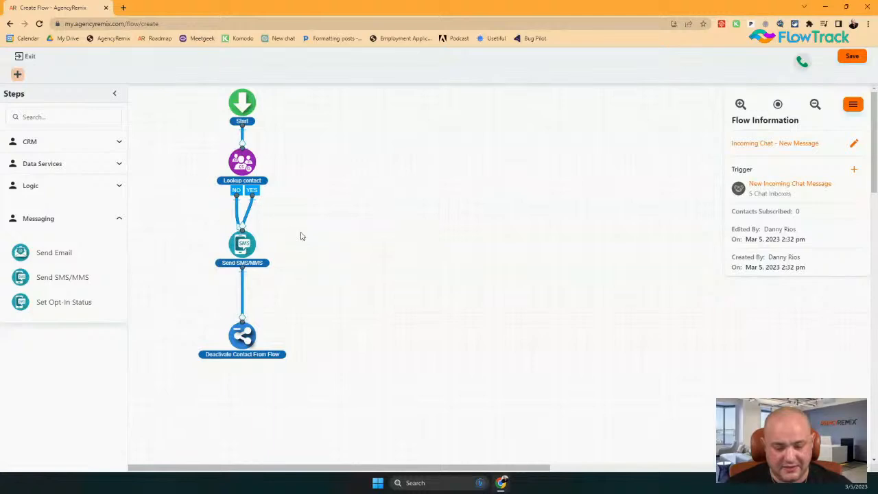
- Rename the flow to 'Incoming Chat - New Message - Notification'
{"action": "left_click", "coordinate": [856, 144]}
{"action": "left_click", "coordinate": [403, 264]}
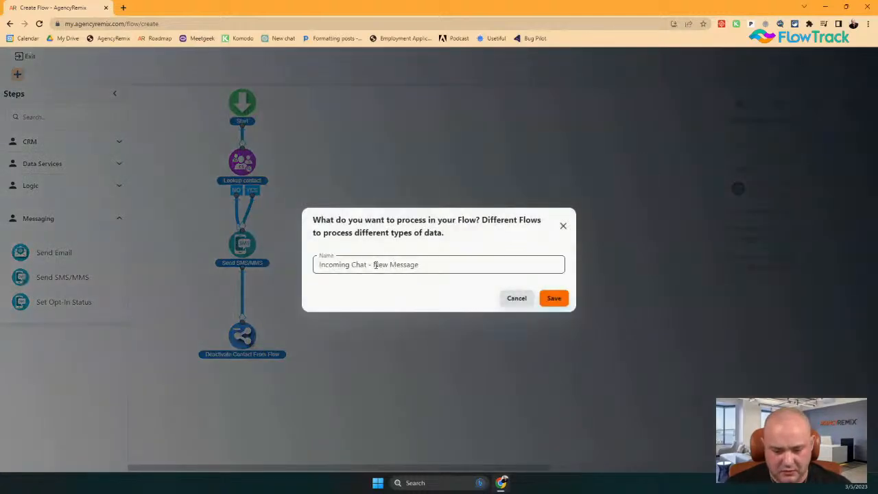
{"action": "left_click", "coordinate": [444, 263]}
{"action": "type", "text": "-"}
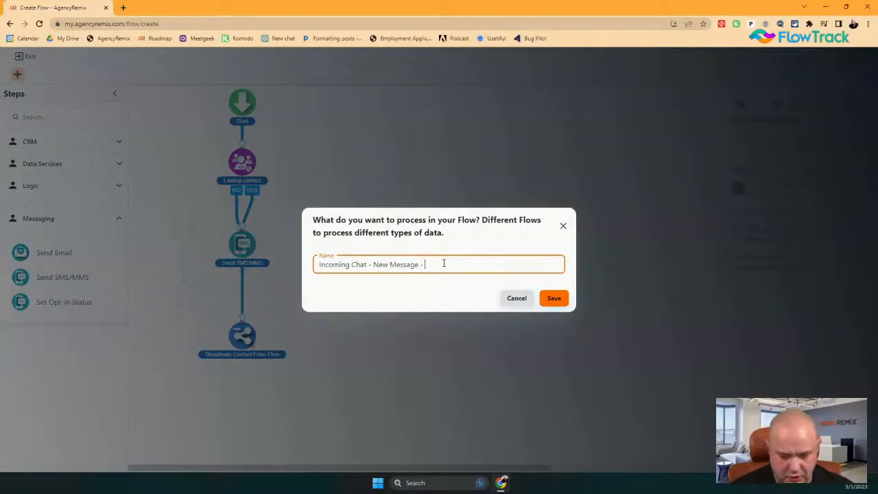
{"action": "type", "text": " Notifi"}
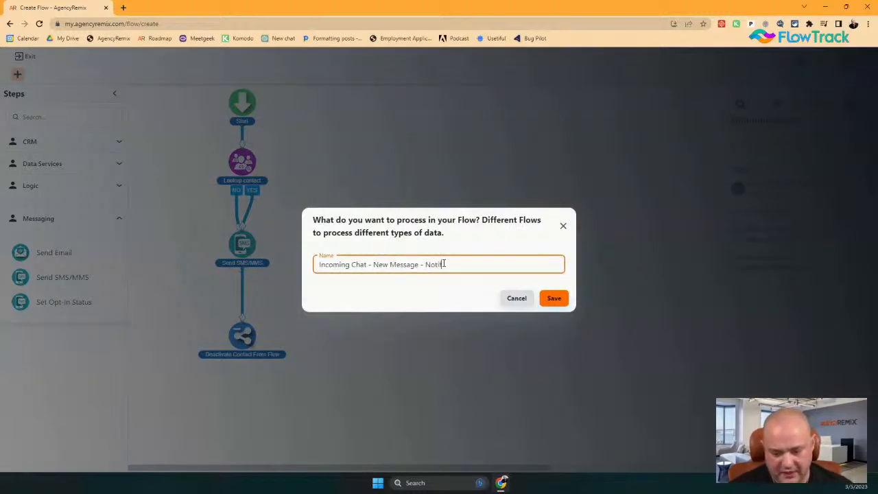
{"action": "type", "text": "cation"}
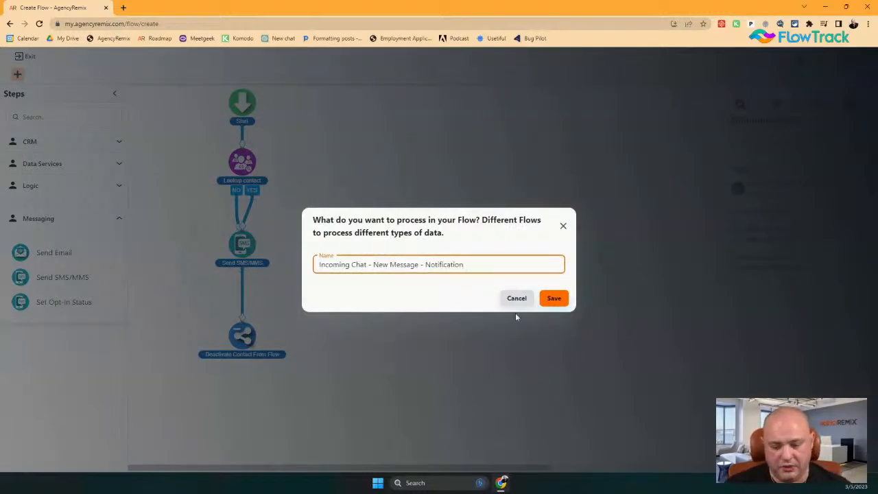
{"action": "left_click", "coordinate": [566, 296]}
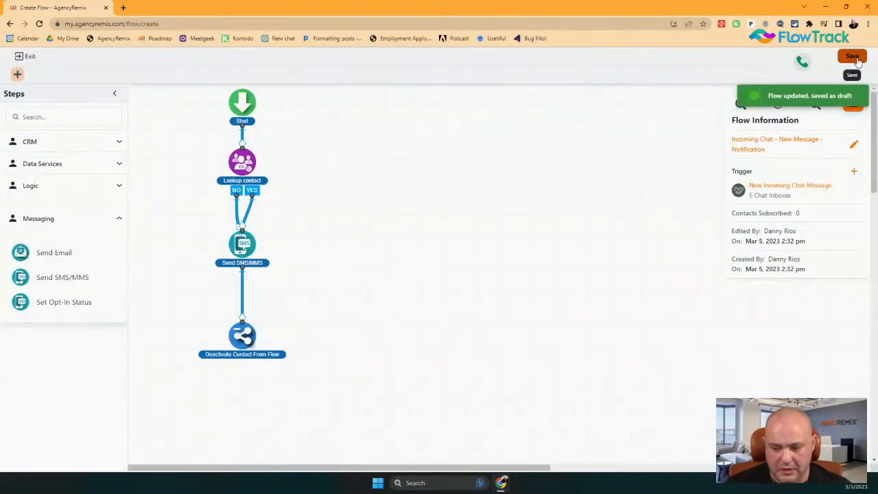
- Save and publish the flow
{"action": "left_click", "coordinate": [854, 57]}
{"action": "left_click", "coordinate": [566, 300]}
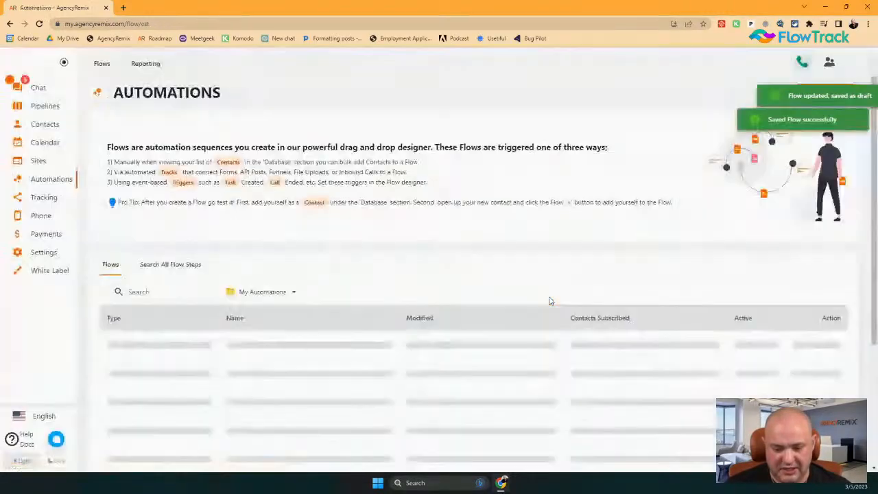
{"action": "scroll", "coordinate": [696, 319], "scroll_direction": "down", "scroll_amount": 3}
- Toggle the Incoming Chat flow's active state, then start a new flow that processes Contacts
{"action": "scroll", "coordinate": [696, 319], "scroll_direction": "down", "scroll_amount": 3}
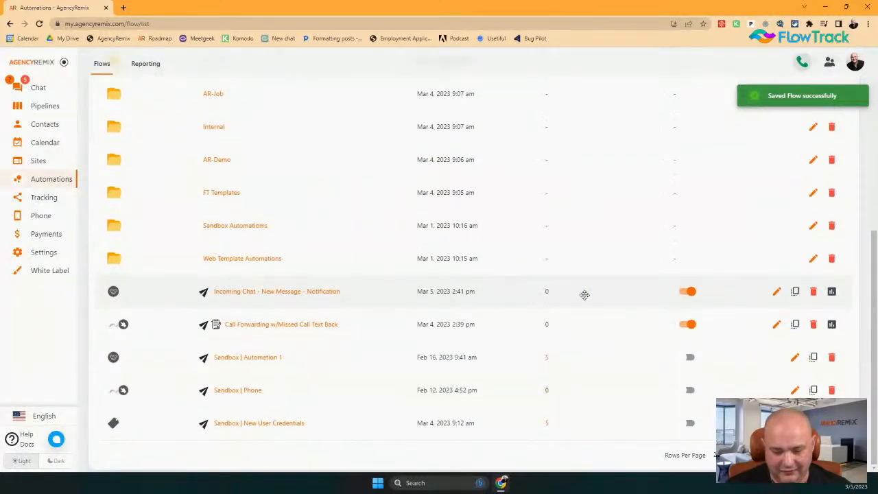
{"action": "left_click", "coordinate": [695, 295]}
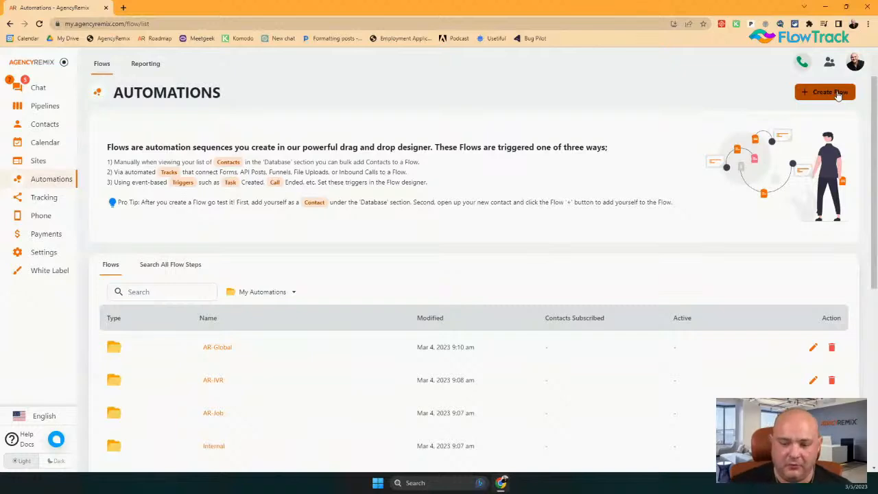
{"action": "left_click", "coordinate": [837, 93]}
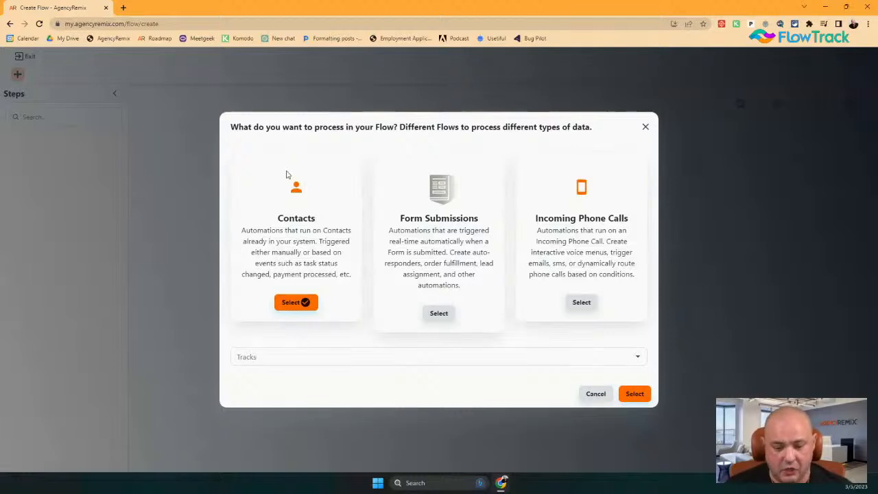
{"action": "left_click", "coordinate": [633, 394]}
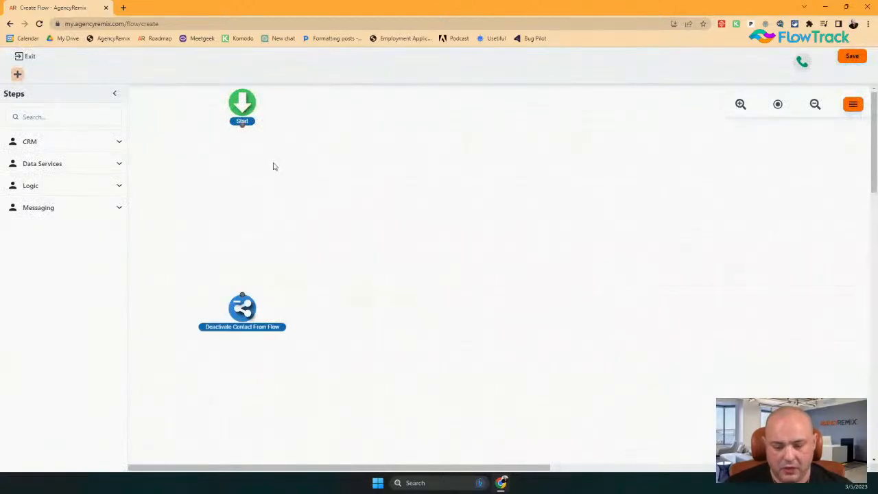
- Add a Lookup contact step matching contacts by Phone, placed and linked directly under Start
{"action": "left_click", "coordinate": [59, 146]}
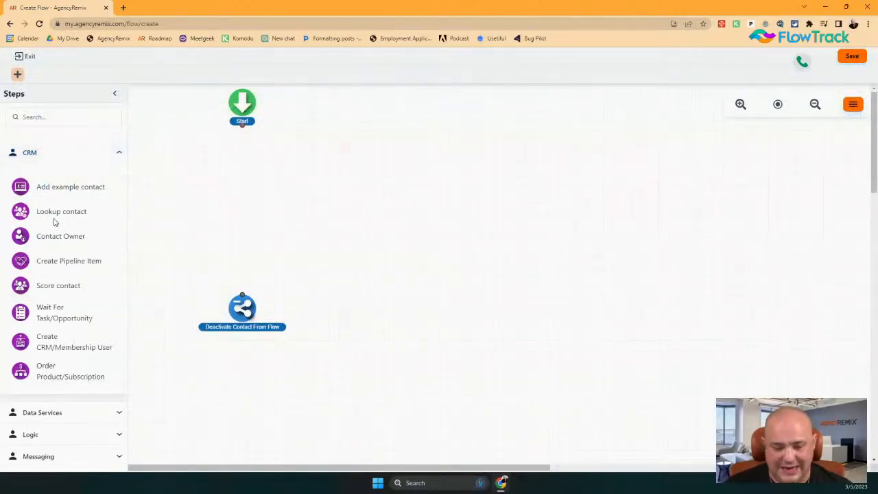
{"action": "left_click_drag", "start_coordinate": [25, 211], "coordinate": [244, 162]}
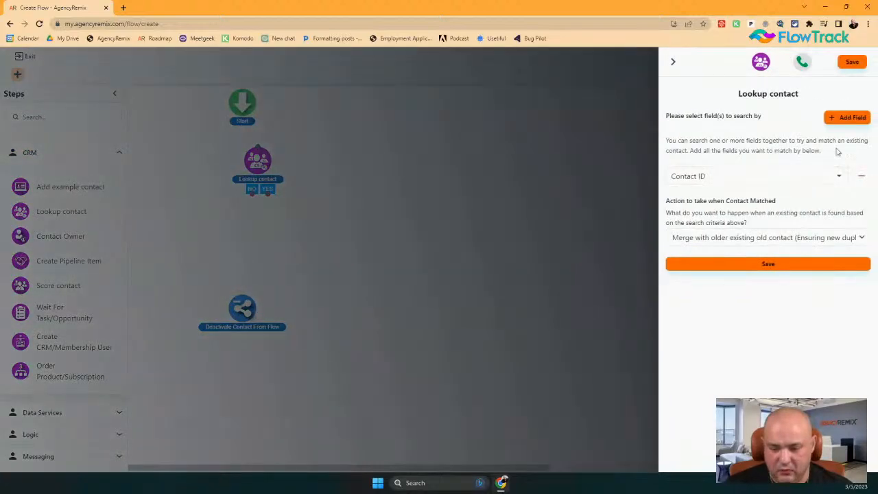
{"action": "left_click", "coordinate": [854, 118]}
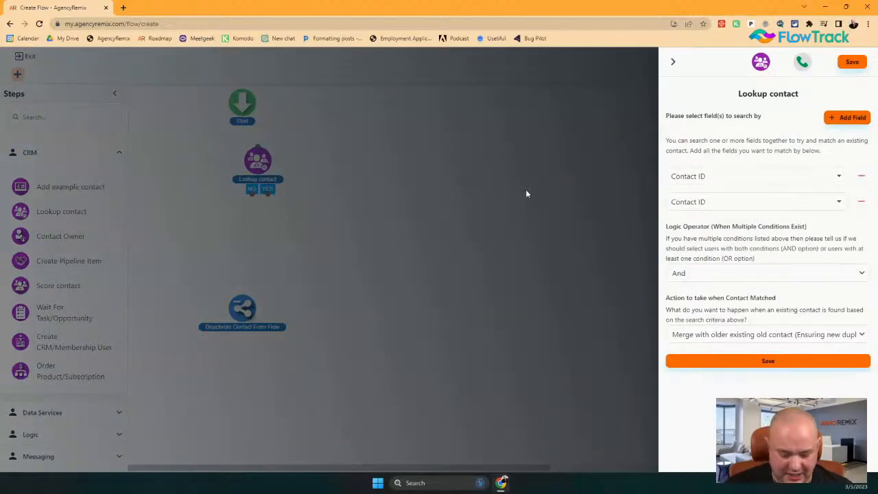
{"action": "left_click", "coordinate": [676, 175]}
{"action": "type", "text": "p"}
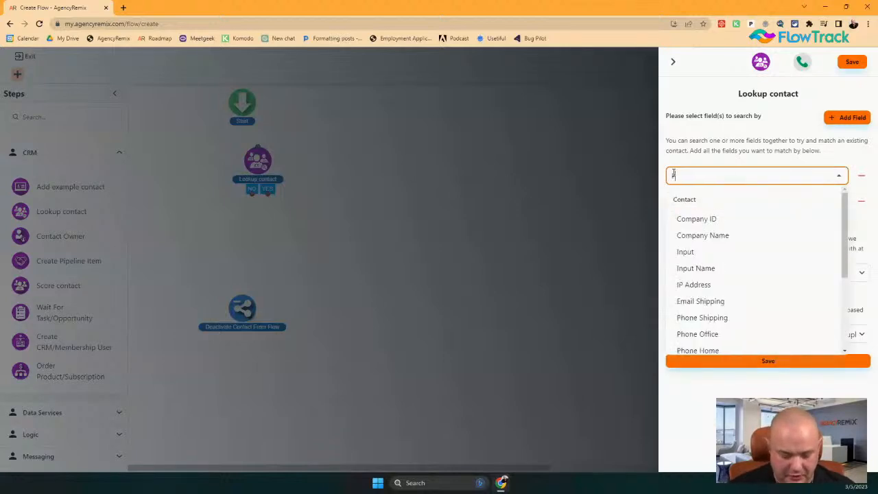
{"action": "type", "text": "hone"}
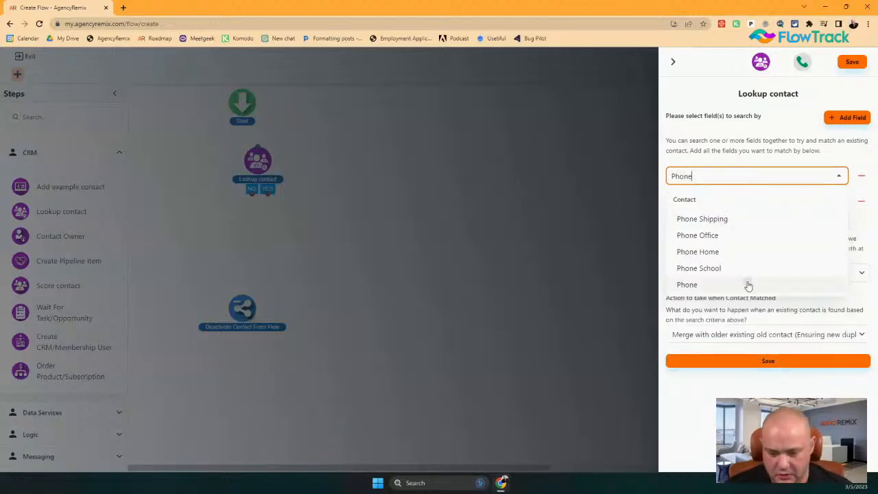
{"action": "left_click", "coordinate": [748, 284]}
{"action": "left_click", "coordinate": [861, 201]}
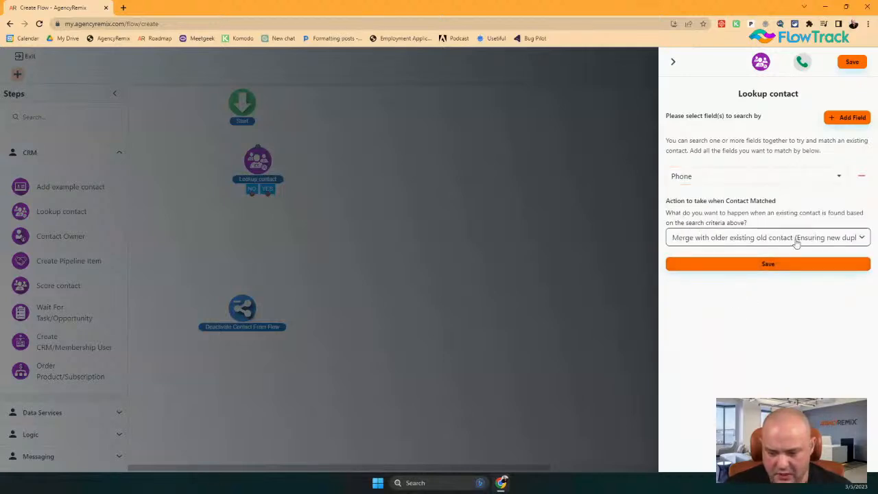
{"action": "left_click", "coordinate": [768, 265]}
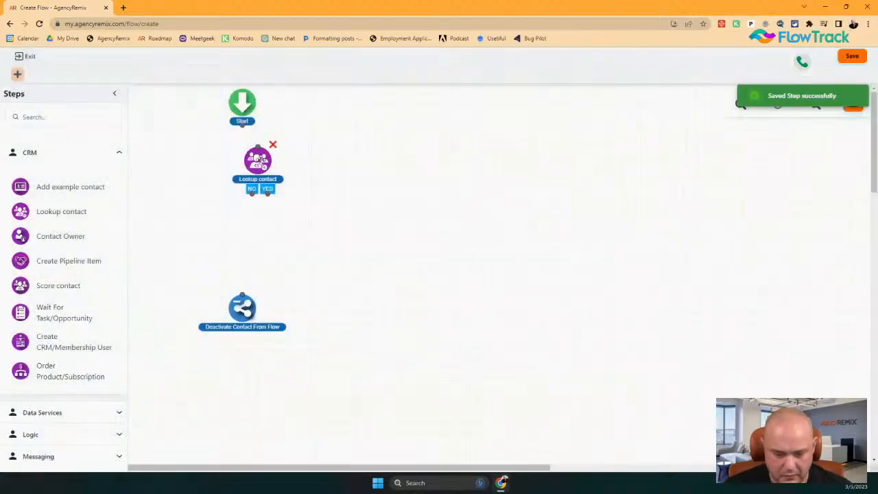
{"action": "left_click_drag", "start_coordinate": [260, 165], "coordinate": [244, 176]}
{"action": "left_click_drag", "start_coordinate": [242, 126], "coordinate": [242, 159]}
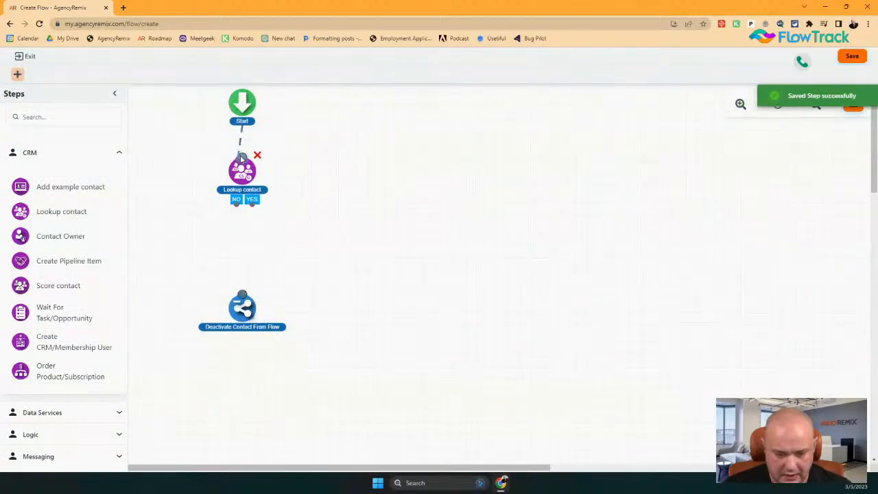
- Rename the flow to 'Keyword "VIP" - Confirmation'
{"action": "left_click", "coordinate": [853, 105]}
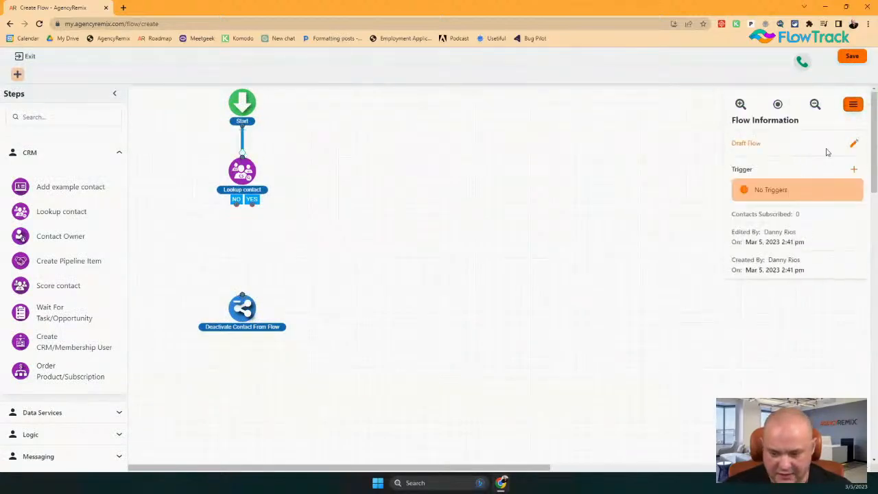
{"action": "left_click", "coordinate": [853, 142]}
{"action": "left_click_drag", "start_coordinate": [439, 265], "coordinate": [145, 302]}
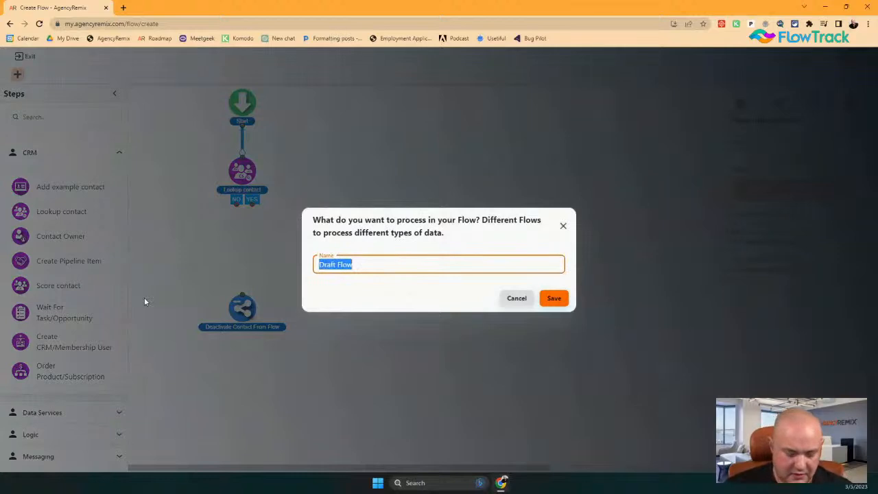
{"action": "type", "text": "Keyword \"VIP\" "}
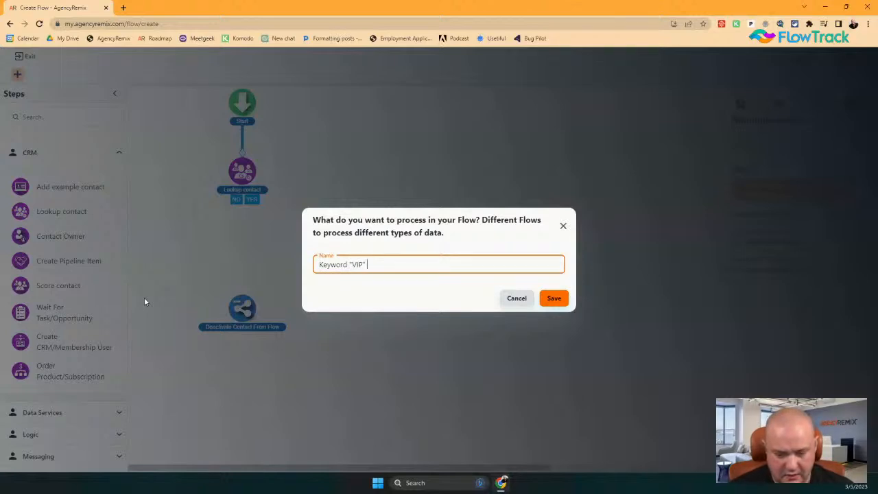
{"action": "type", "text": "- Confirmation"}
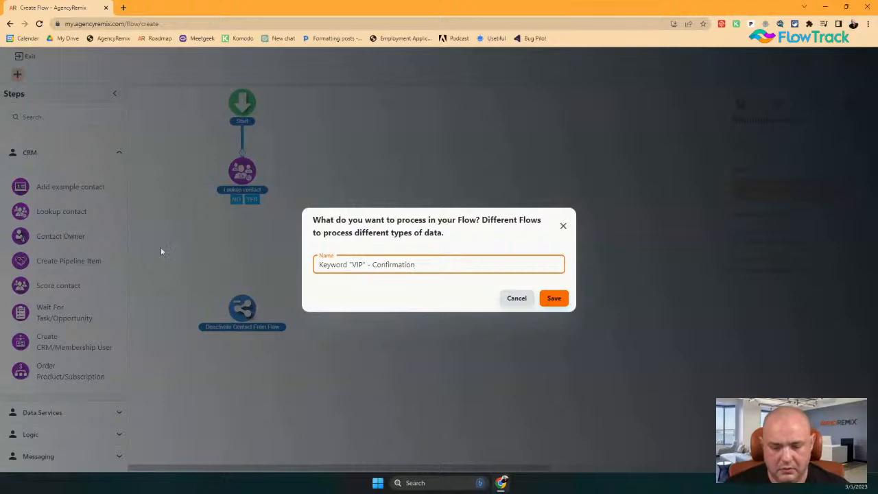
{"action": "left_click", "coordinate": [554, 298]}
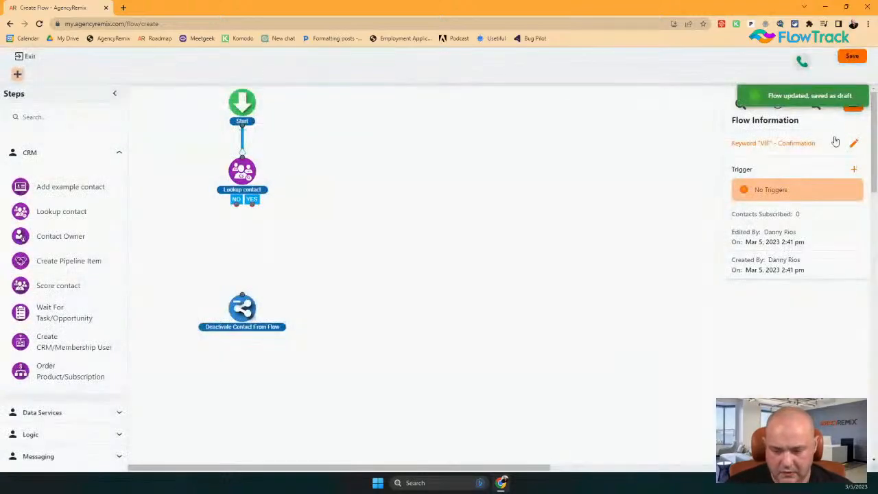
- Add a New Incoming Chat Message trigger limited to one specific SMS inbox
{"action": "left_click", "coordinate": [854, 170]}
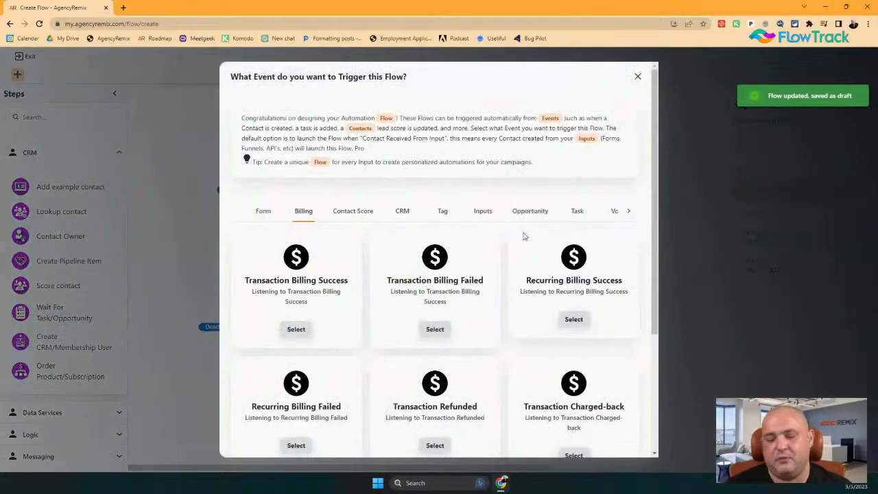
{"action": "left_click", "coordinate": [629, 211]}
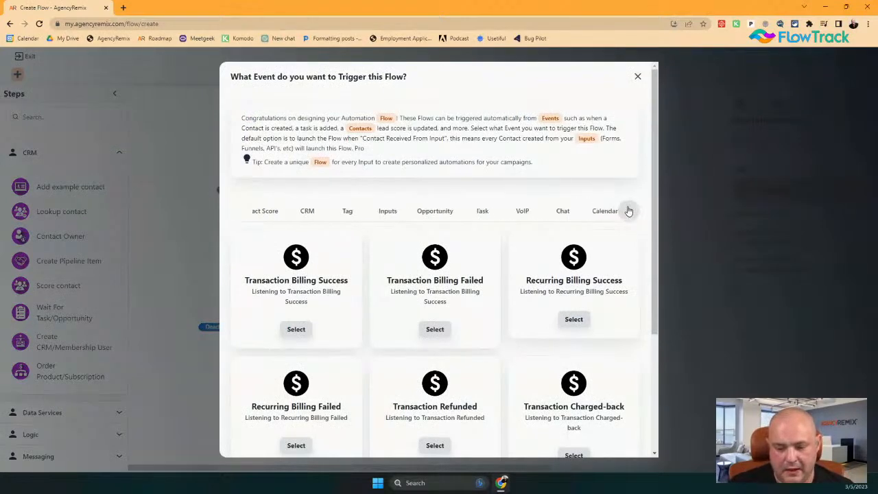
{"action": "left_click", "coordinate": [563, 211]}
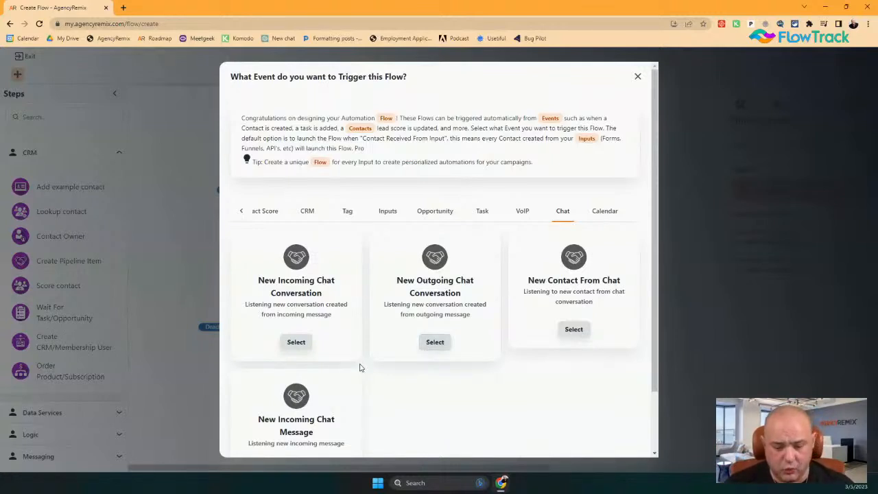
{"action": "scroll", "coordinate": [354, 364], "scroll_direction": "down", "scroll_amount": 1}
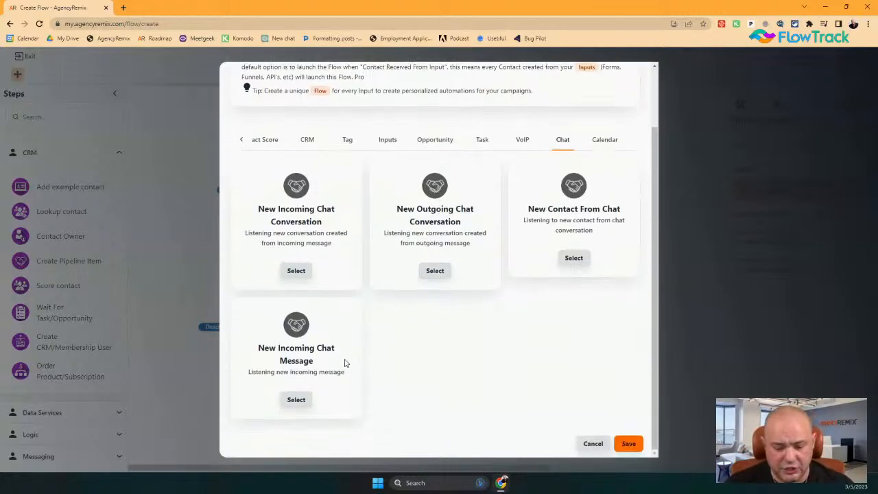
{"action": "left_click", "coordinate": [293, 403]}
{"action": "scroll", "coordinate": [357, 418], "scroll_direction": "down", "scroll_amount": 1}
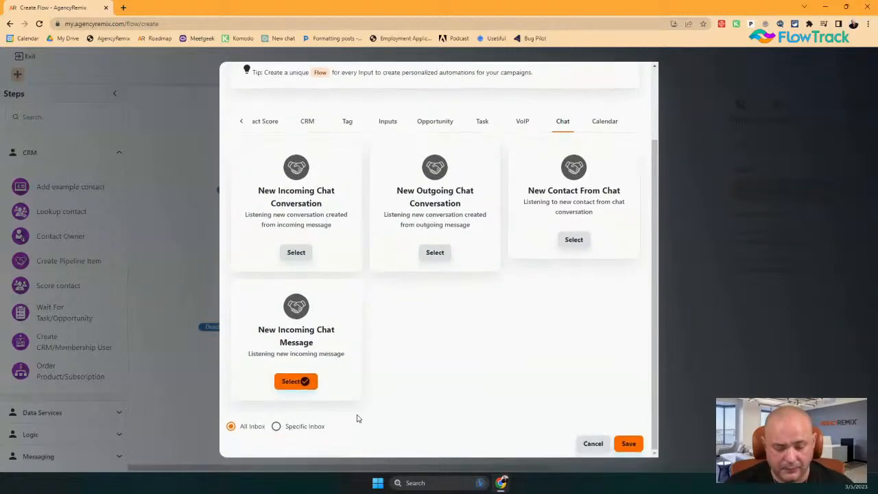
{"action": "left_click", "coordinate": [275, 426]}
{"action": "scroll", "coordinate": [396, 327], "scroll_direction": "down", "scroll_amount": 1}
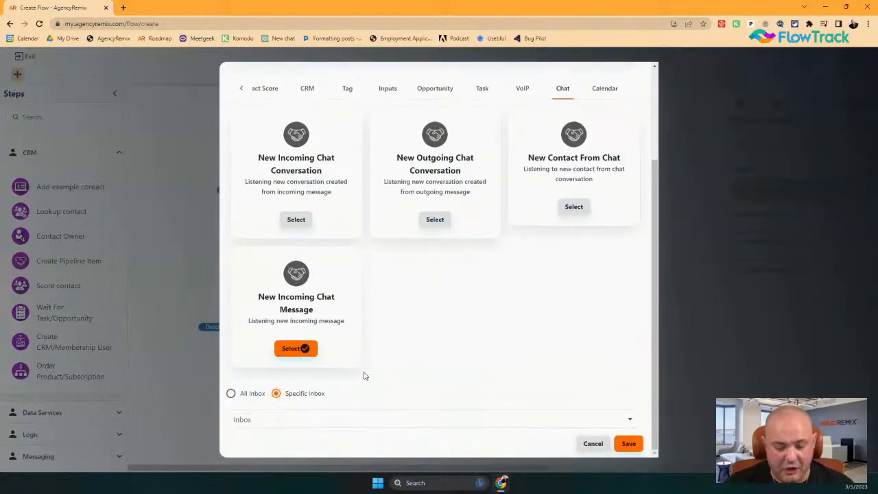
{"action": "left_click", "coordinate": [327, 419]}
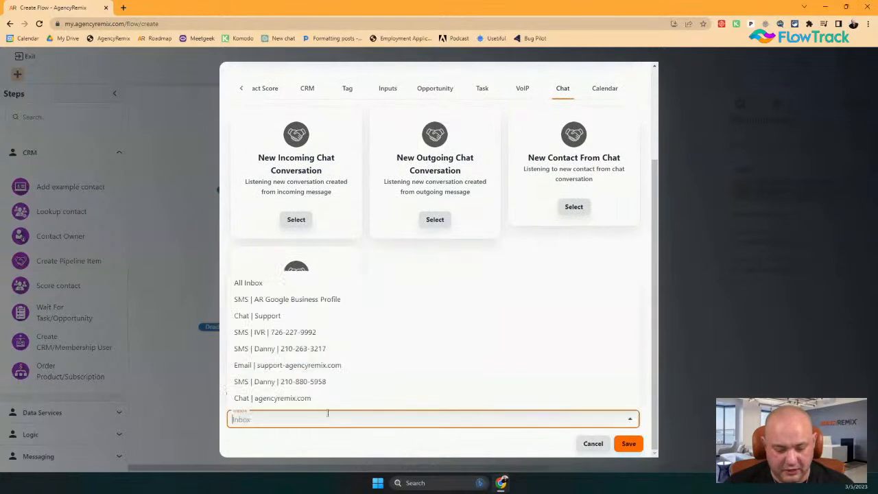
{"action": "left_click", "coordinate": [310, 351]}
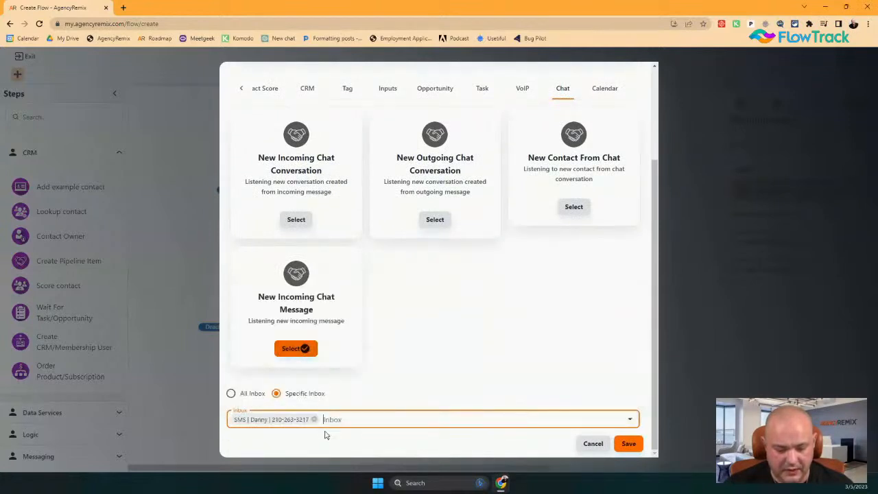
{"action": "left_click", "coordinate": [628, 444]}
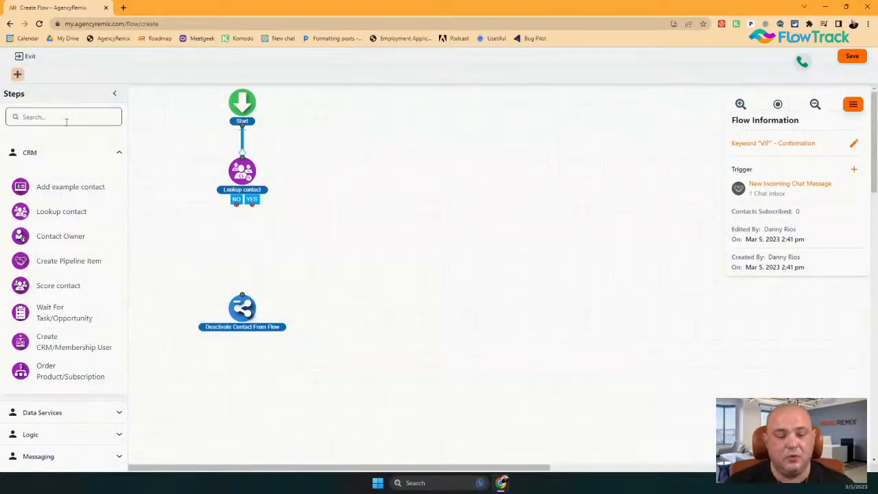
- Nudge Lookup contact up and add a Wait For Reply step found by searching 'reply'
{"action": "left_click_drag", "start_coordinate": [251, 173], "coordinate": [251, 164]}
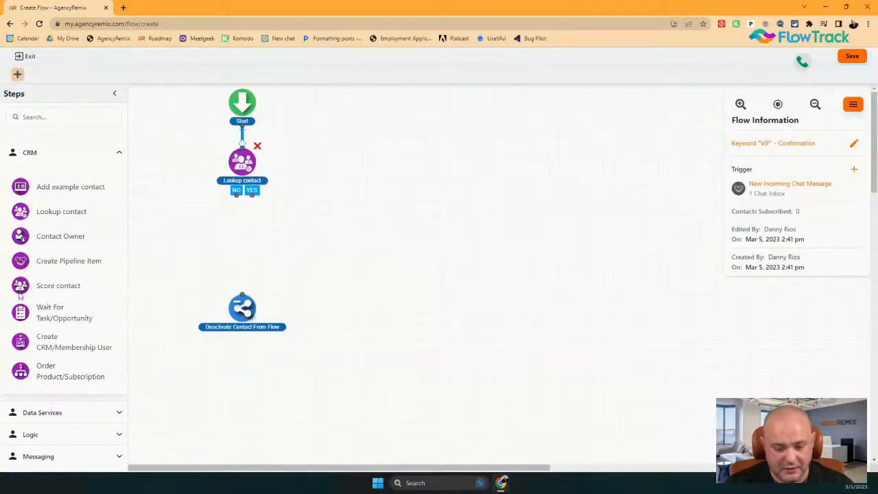
{"action": "left_click", "coordinate": [69, 434]}
{"action": "scroll", "coordinate": [81, 266], "scroll_direction": "down", "scroll_amount": 3}
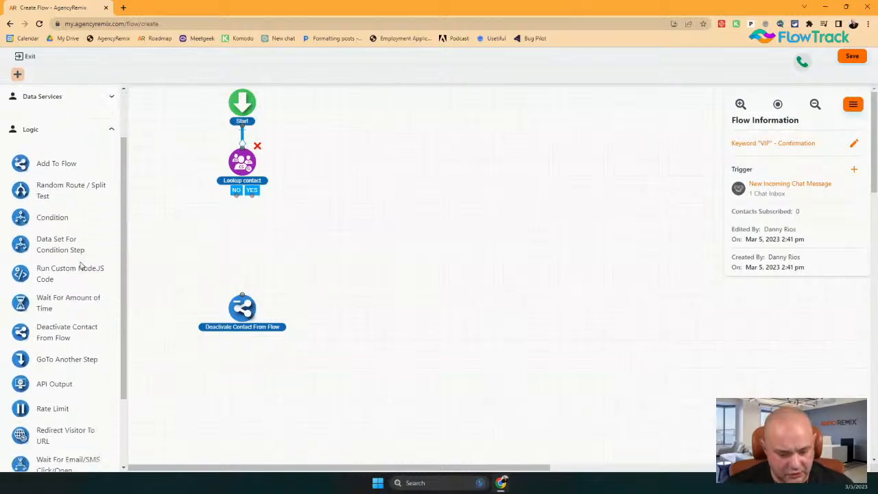
{"action": "scroll", "coordinate": [80, 271], "scroll_direction": "up", "scroll_amount": 3}
{"action": "left_click", "coordinate": [59, 117]}
{"action": "type", "text": "reply"}
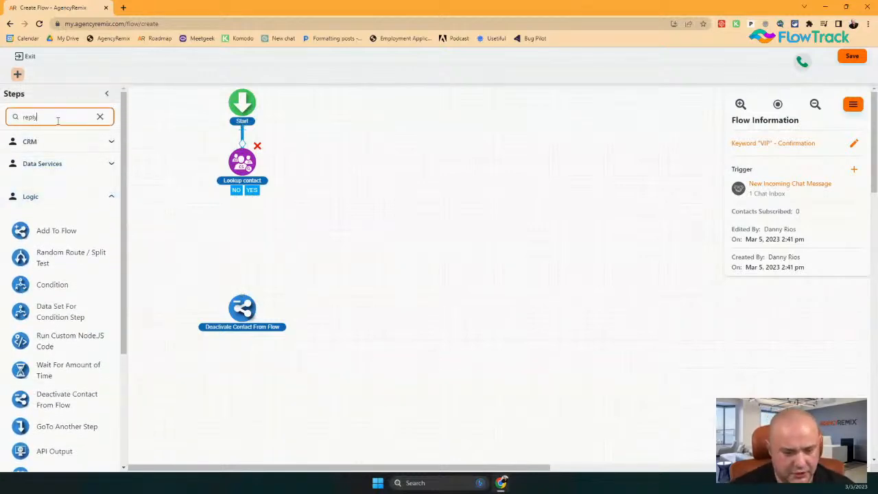
{"action": "left_click_drag", "start_coordinate": [19, 189], "coordinate": [233, 241]}
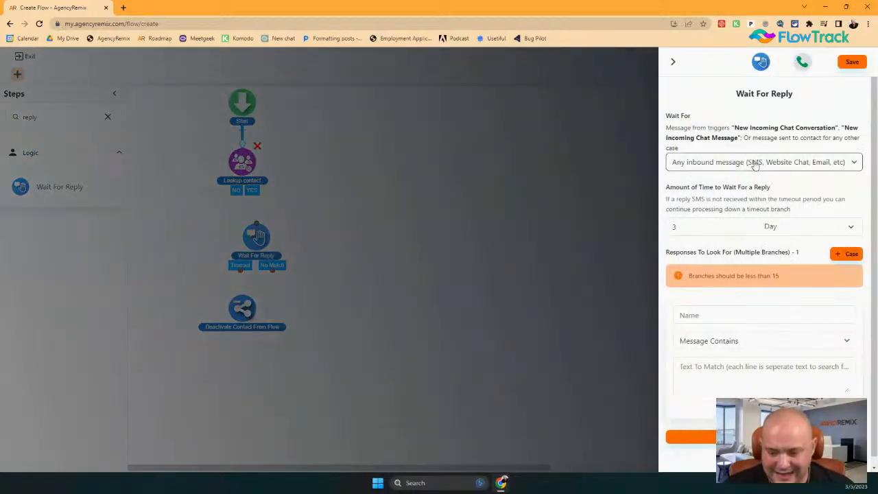
- Make Wait For Reply wait for replies to this flow's messages, with a response branch named VIP
{"action": "left_click", "coordinate": [754, 162]}
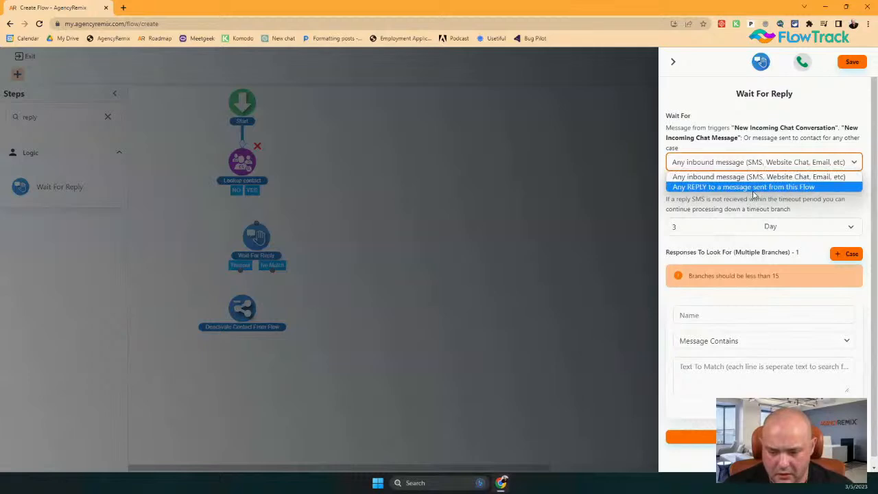
{"action": "left_click", "coordinate": [753, 191]}
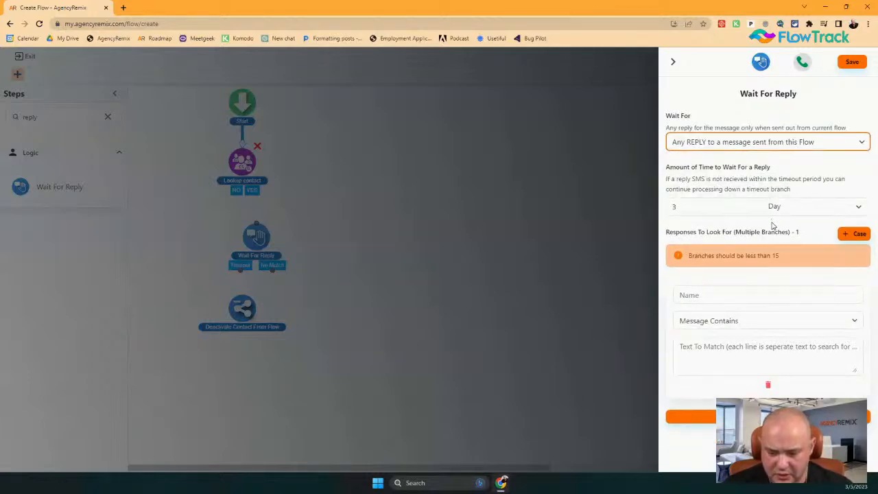
{"action": "left_click", "coordinate": [719, 297]}
{"action": "type", "text": "VIP"}
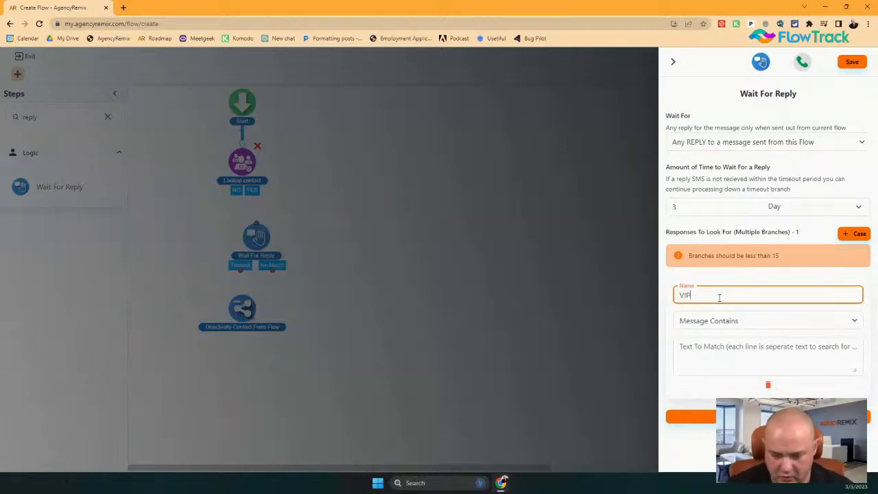
- Set the VIP branch to match every inbound message and save the Wait For Reply step
{"action": "left_click", "coordinate": [727, 320]}
{"action": "left_click", "coordinate": [726, 345]}
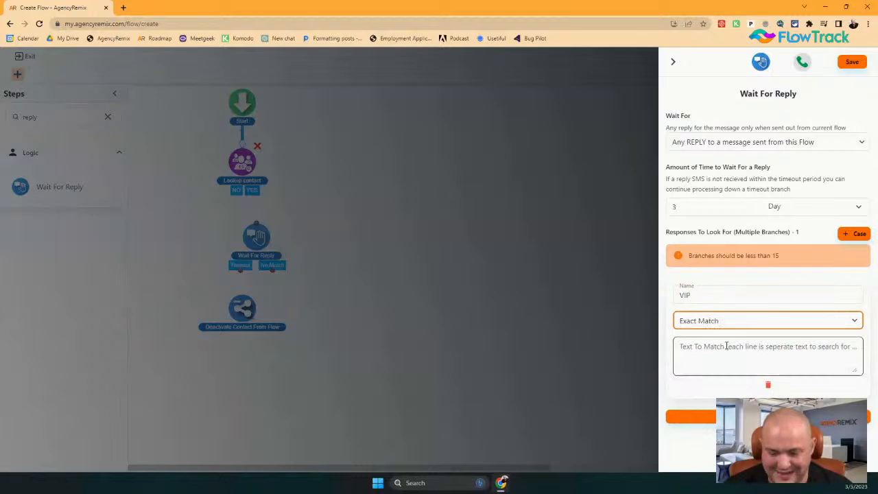
{"action": "left_click", "coordinate": [731, 322]}
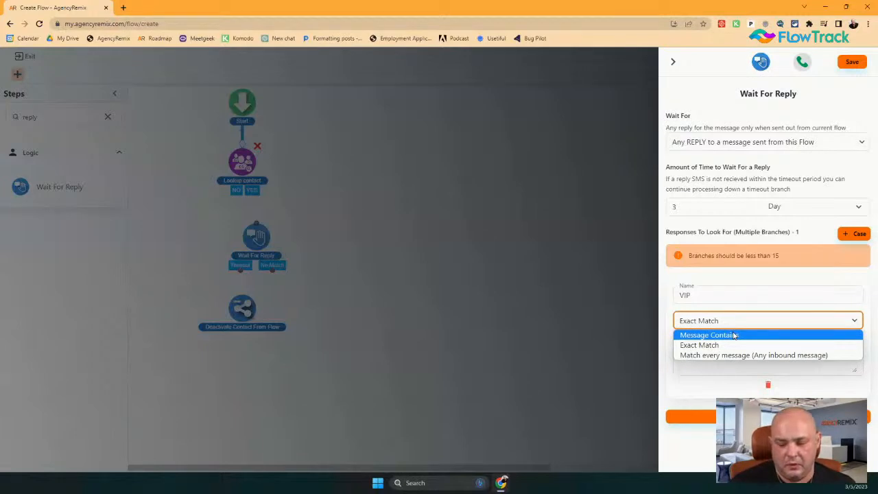
{"action": "left_click", "coordinate": [734, 335]}
{"action": "left_click", "coordinate": [727, 358]}
{"action": "type", "text": "VIP"}
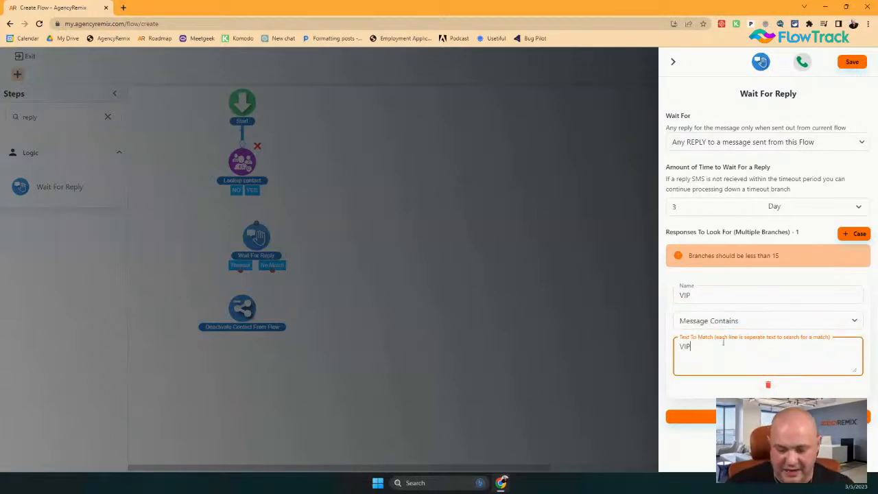
{"action": "key", "text": "ctrl+a"}
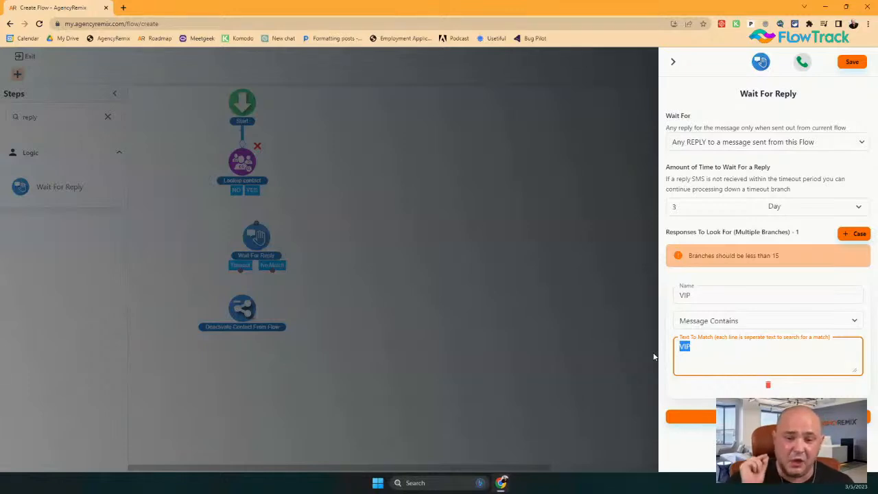
{"action": "left_click", "coordinate": [741, 321]}
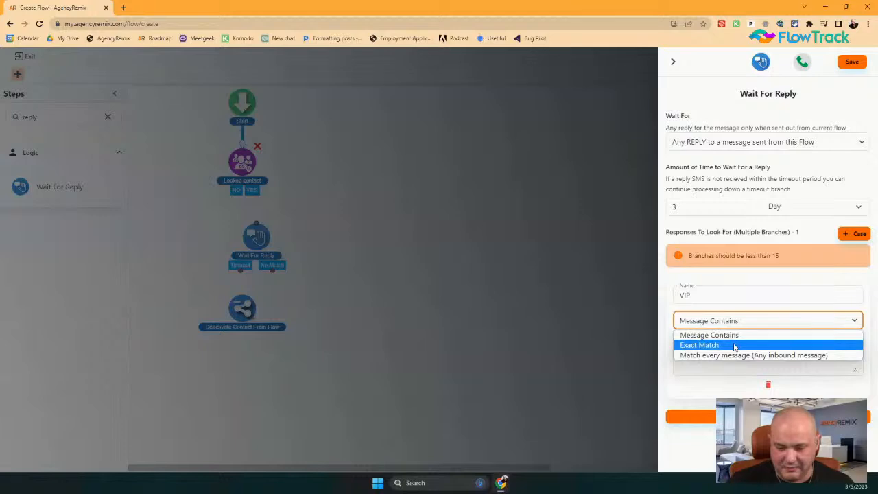
{"action": "left_click", "coordinate": [734, 356]}
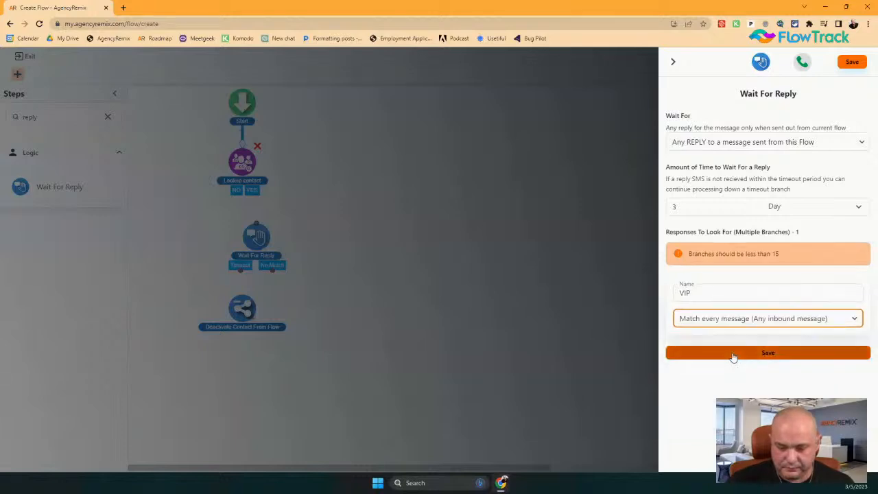
{"action": "left_click", "coordinate": [787, 353]}
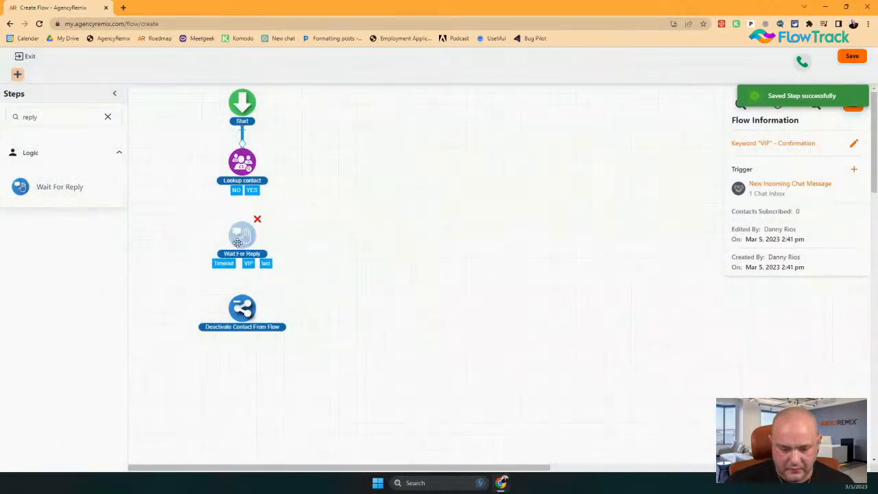
- Link Lookup contact's YES and NO outcomes to Wait For Reply and move Deactivate Contact From Flow lower
{"action": "left_click_drag", "start_coordinate": [251, 197], "coordinate": [245, 227]}
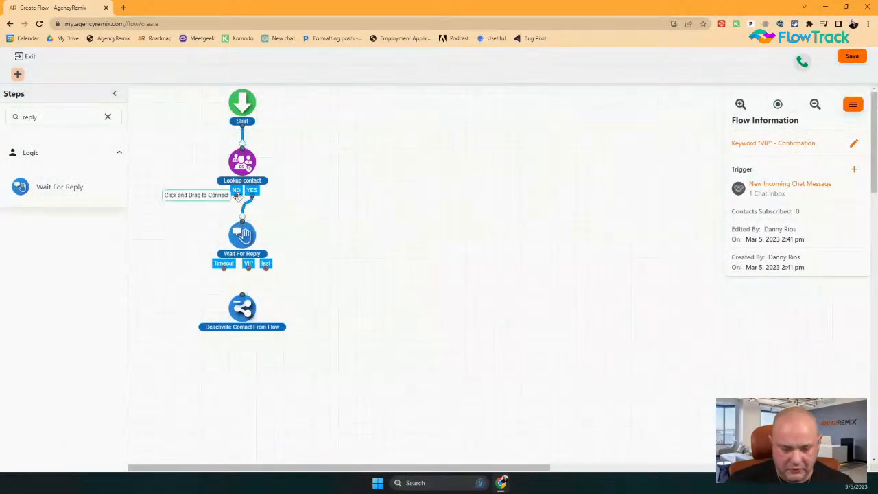
{"action": "left_click_drag", "start_coordinate": [236, 194], "coordinate": [242, 227]}
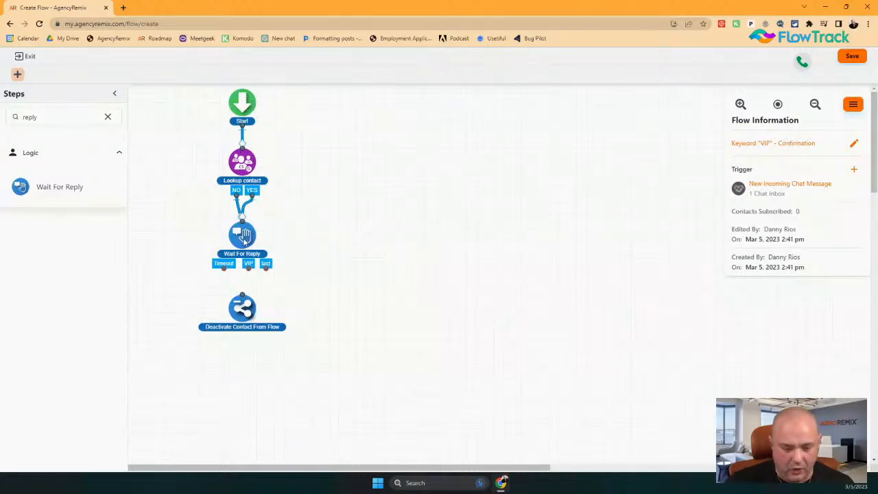
{"action": "left_click_drag", "start_coordinate": [239, 328], "coordinate": [262, 427]}
- Clear the 'reply' step search and expand the Messaging step category
{"action": "left_click", "coordinate": [81, 151]}
{"action": "left_click", "coordinate": [82, 151]}
{"action": "left_click", "coordinate": [87, 117]}
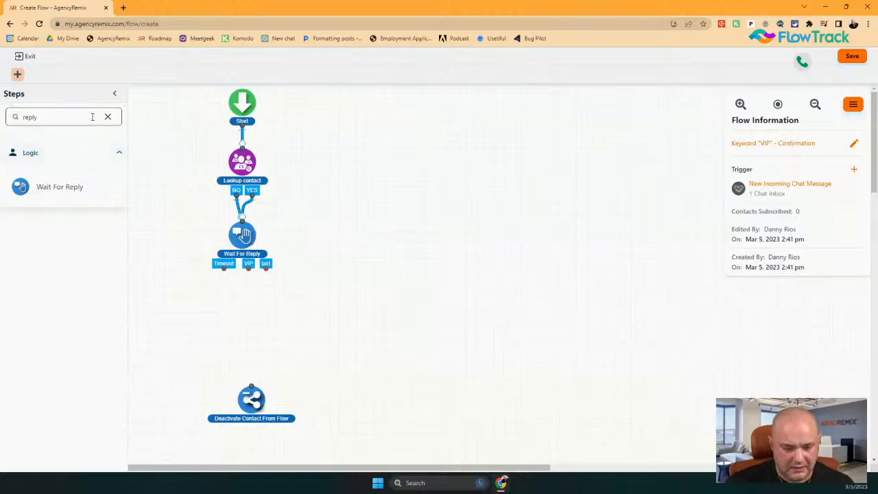
{"action": "left_click", "coordinate": [108, 117]}
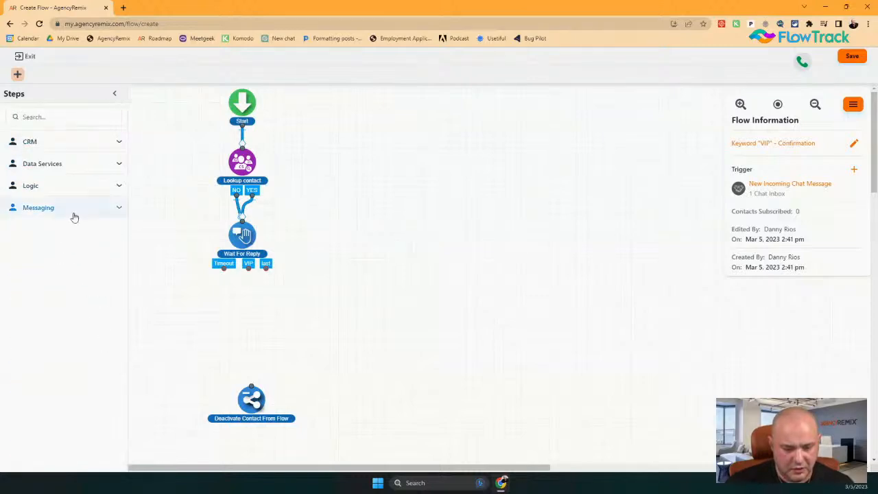
{"action": "left_click", "coordinate": [73, 216]}
- Add a Send SMS/MMS step reading 'Hey thanks for joining our VIP! We just need some information' above the opt-out line
{"action": "left_click_drag", "start_coordinate": [24, 277], "coordinate": [268, 317]}
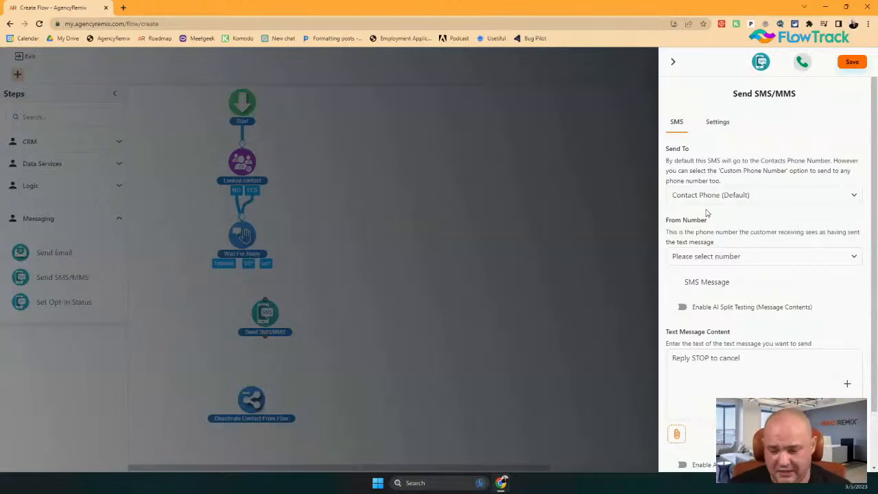
{"action": "left_click", "coordinate": [673, 358]}
{"action": "key", "text": "Return"}
{"action": "key", "text": "Return"}
{"action": "key", "text": "Up"}
{"action": "key", "text": "Up"}
{"action": "type", "text": "Hey Thanks for"}
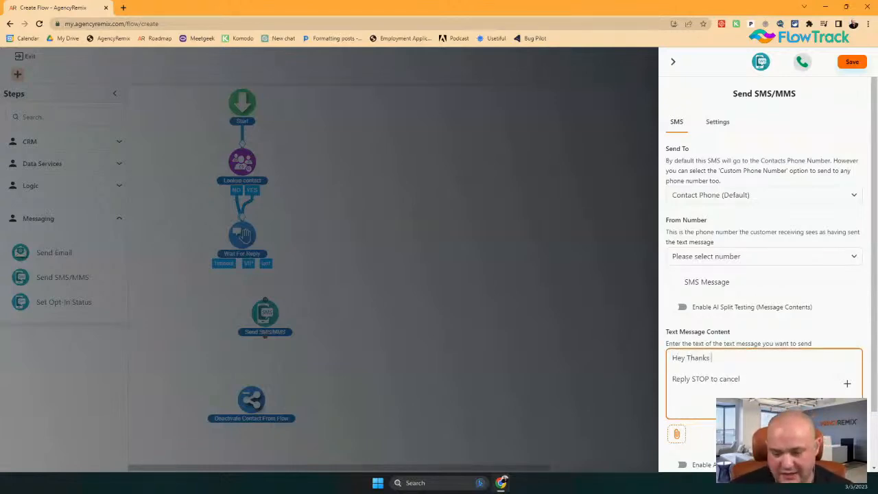
{"action": "key", "text": "BackSpace"}
{"action": "key", "text": "BackSpace"}
{"action": "key", "text": "BackSpace"}
{"action": "key", "text": "BackSpace"}
{"action": "key", "text": "BackSpace"}
{"action": "key", "text": "BackSpace"}
{"action": "key", "text": "BackSpace"}
{"action": "key", "text": "BackSpace"}
{"action": "key", "text": "BackSpace"}
{"action": "key", "text": "BackSpace"}
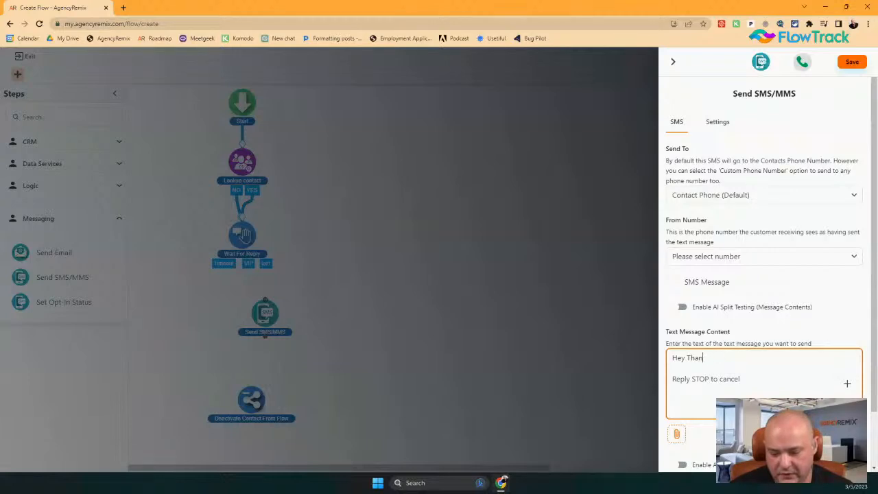
{"action": "type", "text": "thanks f"}
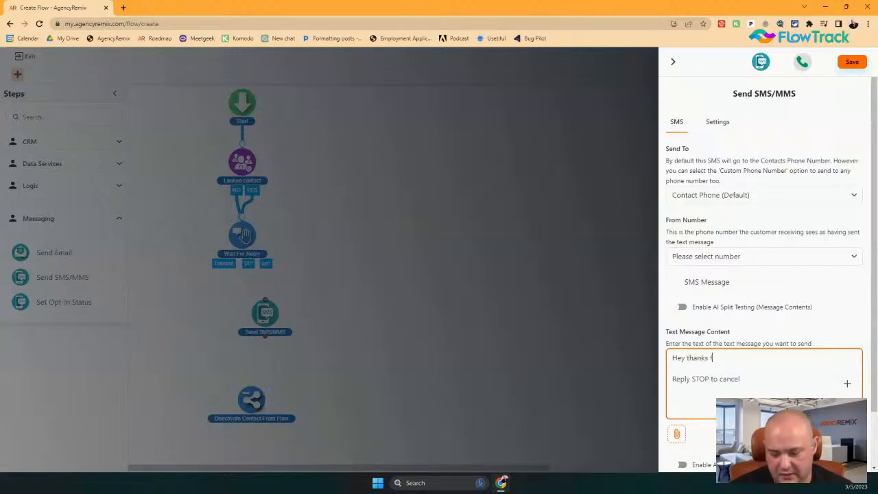
{"action": "type", "text": "or joining our "}
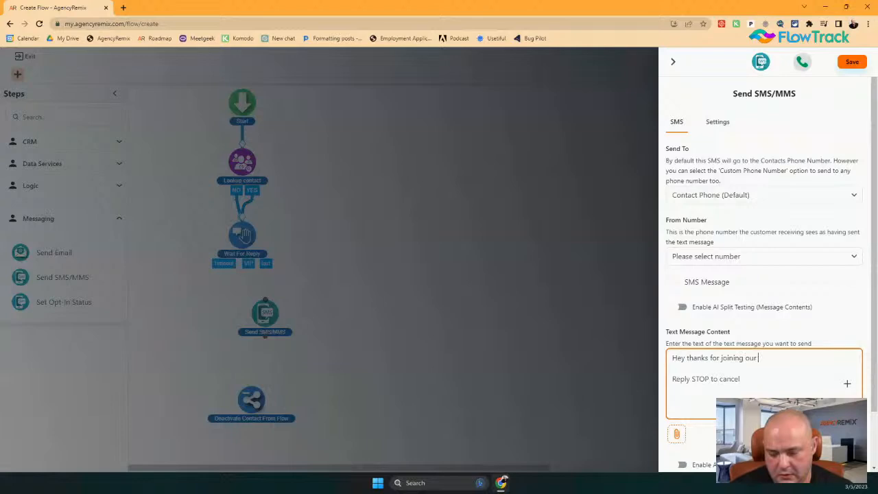
{"action": "type", "text": "VIP!  W"}
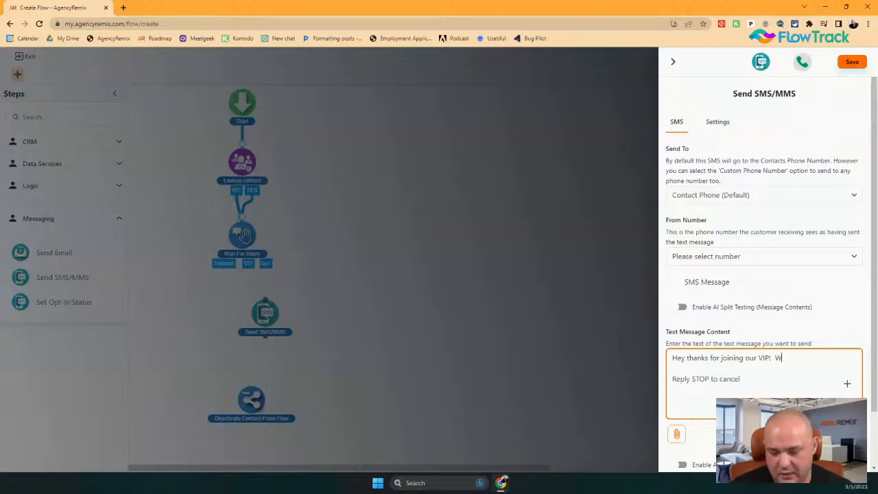
{"action": "type", "text": "e just need some information"}
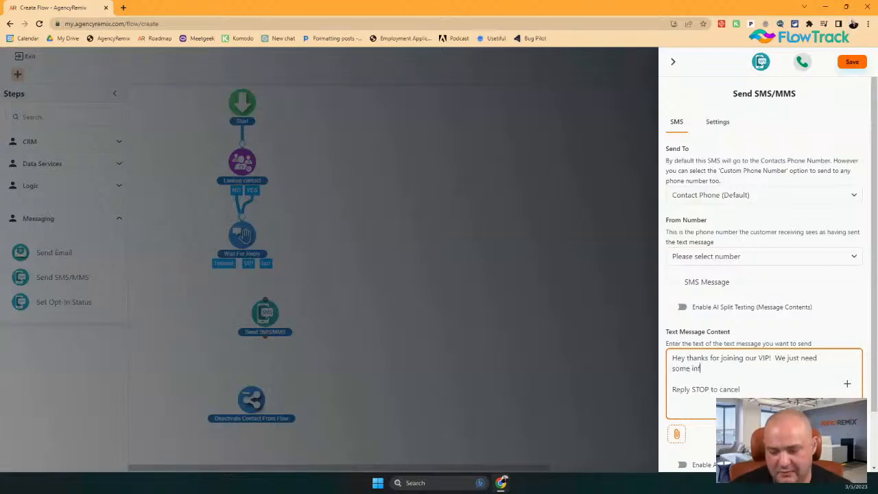
{"action": "key", "text": "Return"}
{"action": "key", "text": "Return"}
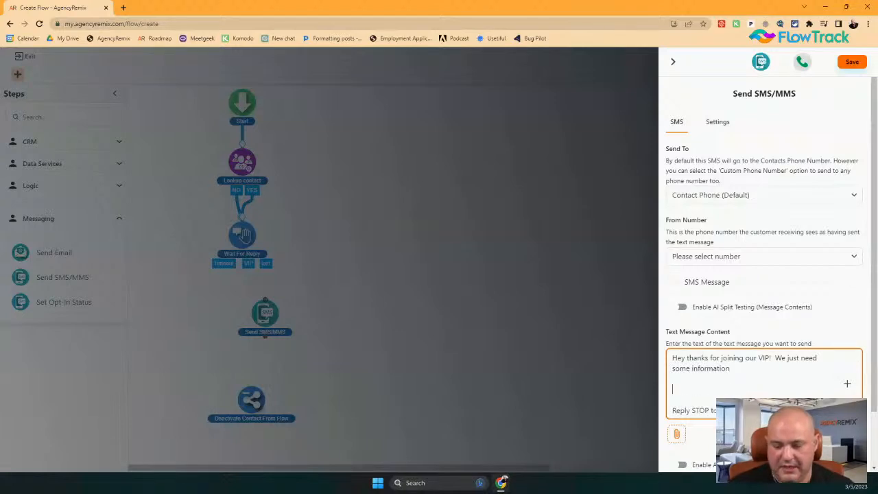
- Insert the sign-up form link below the message and save the SMS step
{"action": "left_click", "coordinate": [847, 383]}
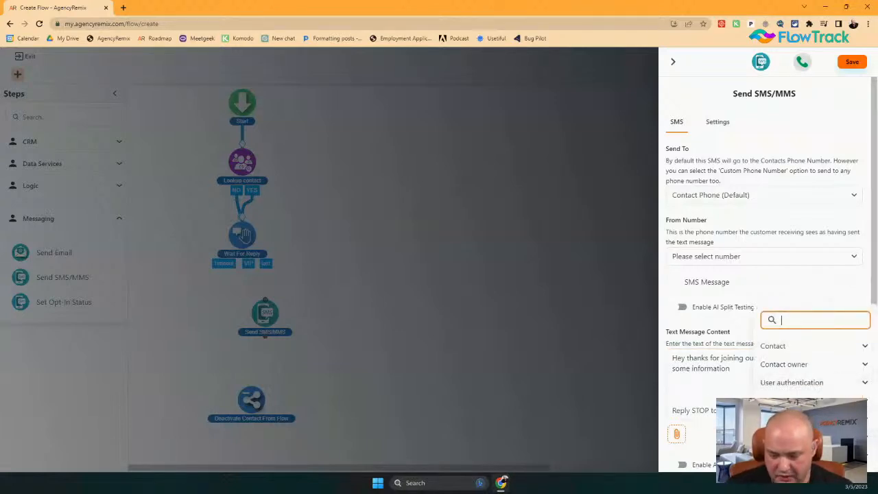
{"action": "scroll", "coordinate": [815, 369], "scroll_direction": "down", "scroll_amount": 5}
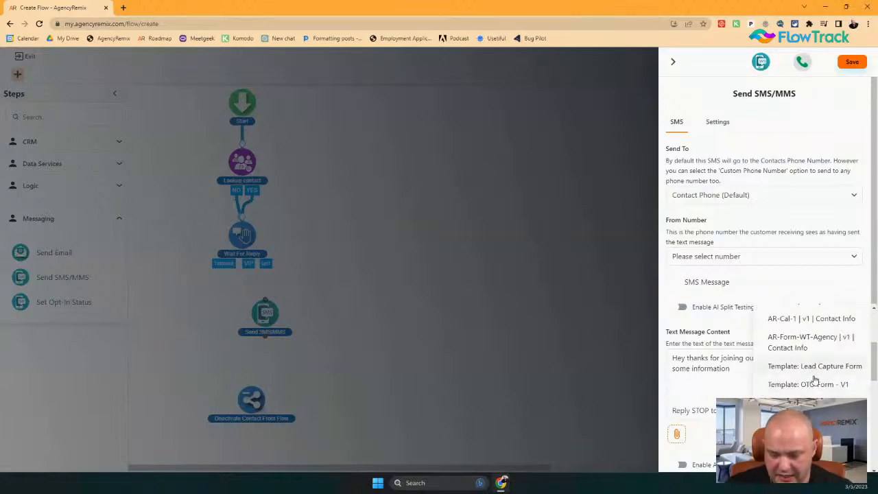
{"action": "scroll", "coordinate": [816, 388], "scroll_direction": "down", "scroll_amount": 3}
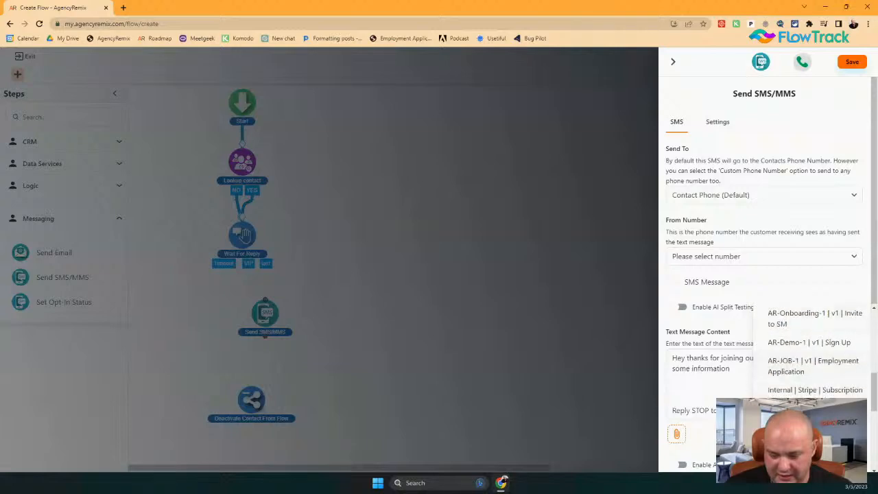
{"action": "left_click", "coordinate": [823, 388]}
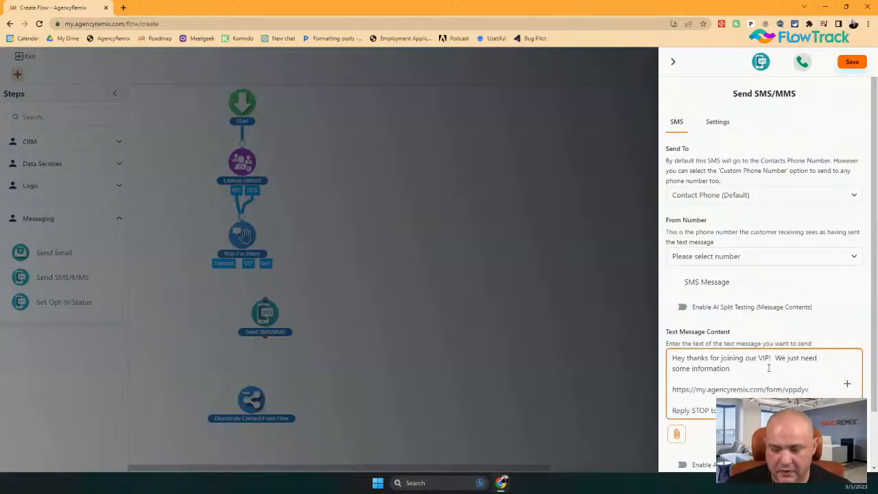
{"action": "left_click_drag", "start_coordinate": [823, 388], "coordinate": [657, 391]}
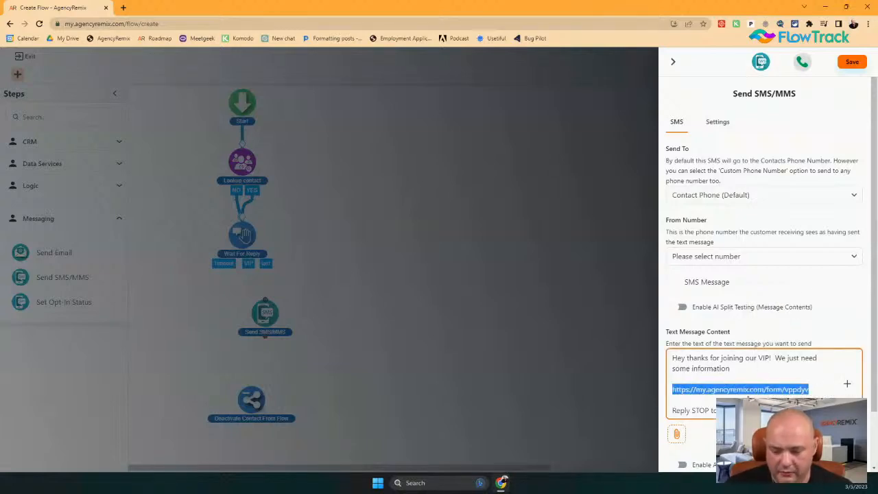
{"action": "left_click", "coordinate": [852, 62]}
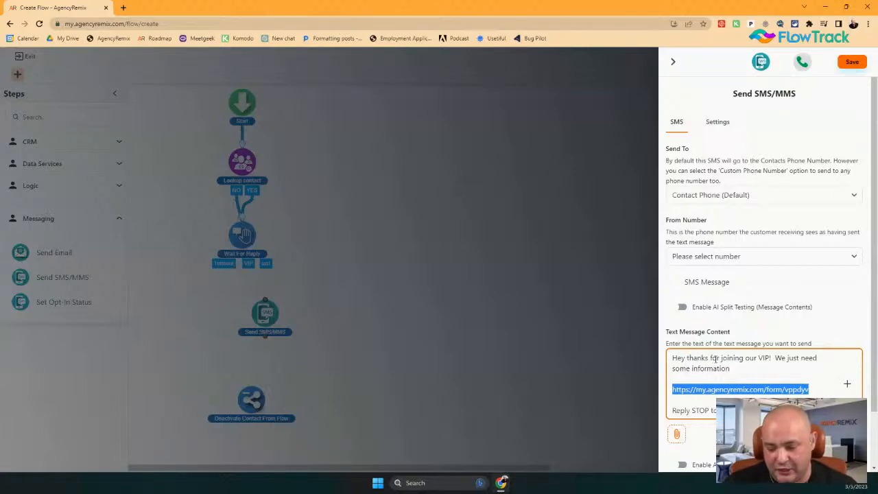
- Reword the SMS to thank contacts for their interest in the VIP program
{"action": "left_click_drag", "start_coordinate": [710, 357], "coordinate": [760, 357]}
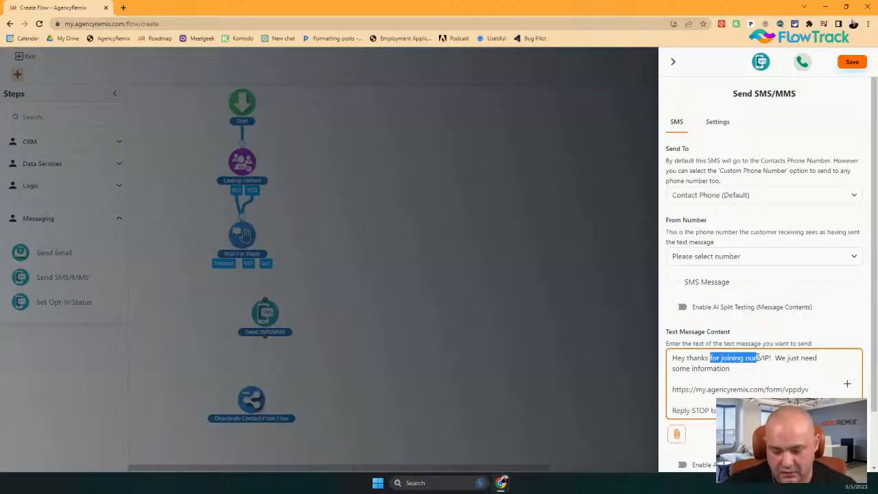
{"action": "type", "text": "for your interest in our"}
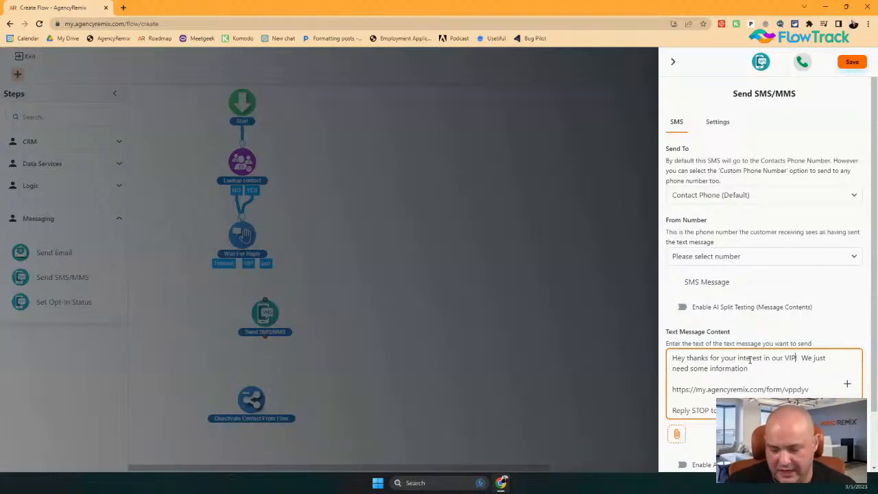
{"action": "type", "text": "program!"}
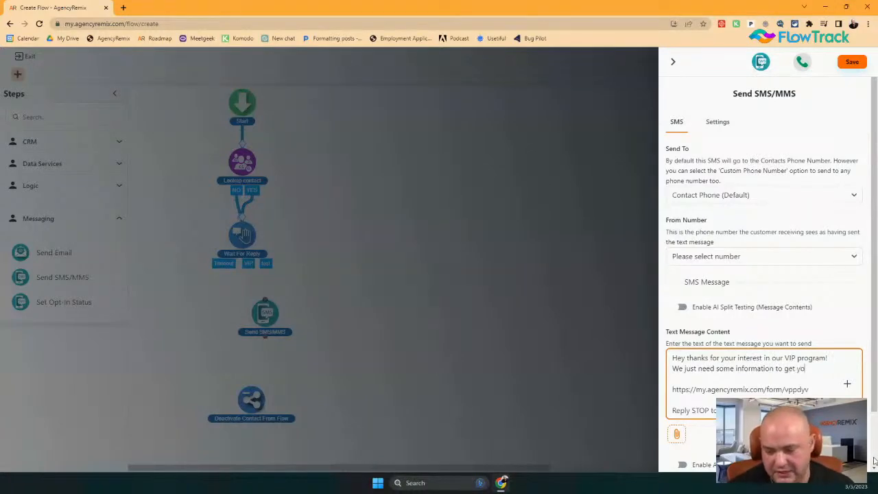
{"action": "type", "text": "d up!"}
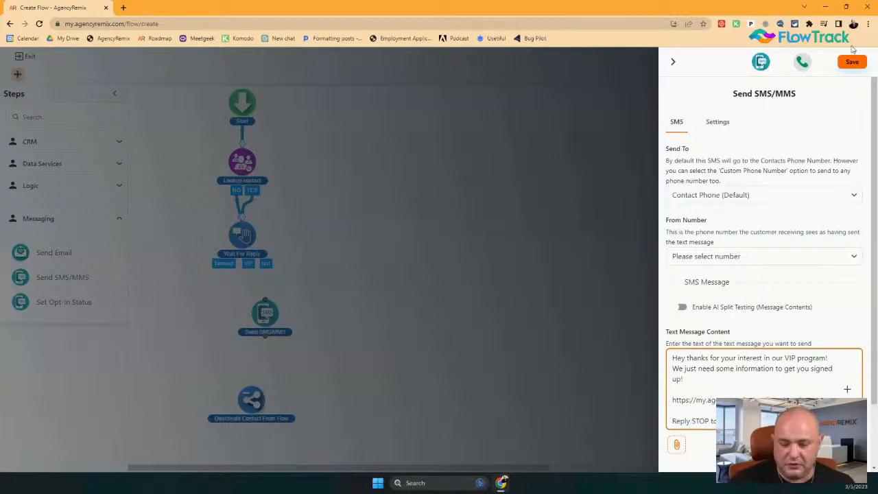
- Choose a From Number for the SMS and save the step
{"action": "left_click", "coordinate": [860, 61]}
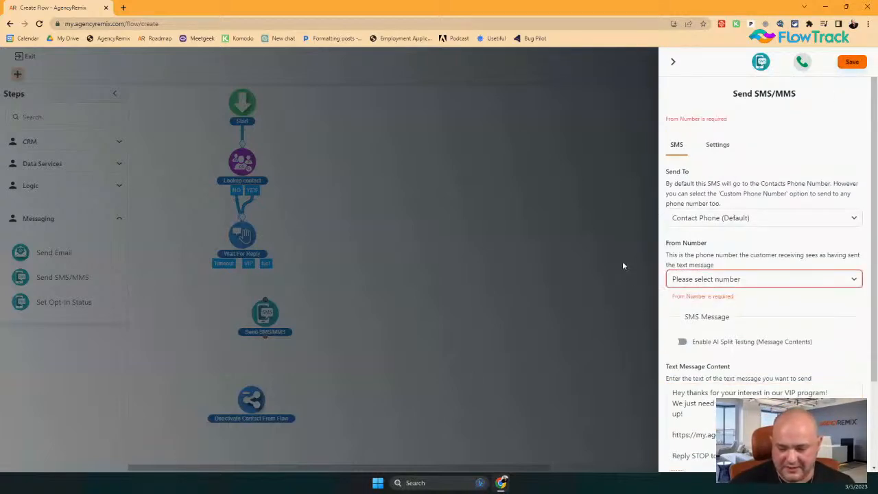
{"action": "left_click", "coordinate": [762, 280]}
{"action": "left_click", "coordinate": [700, 304]}
{"action": "left_click", "coordinate": [856, 65]}
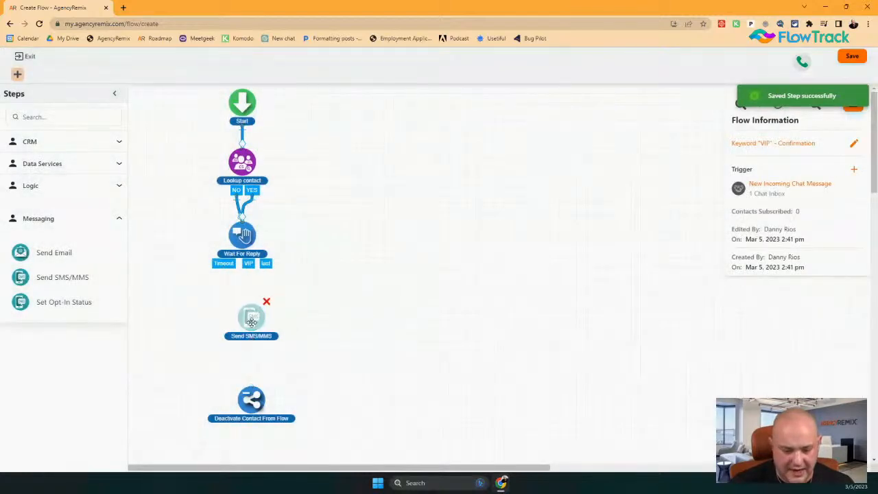
- Connect VIP to Send SMS/MMS, and route the SMS step, Timeout and last branches to Deactivate Contact From Flow
{"action": "left_click_drag", "start_coordinate": [249, 266], "coordinate": [252, 306]}
{"action": "left_click_drag", "start_coordinate": [252, 339], "coordinate": [252, 387]}
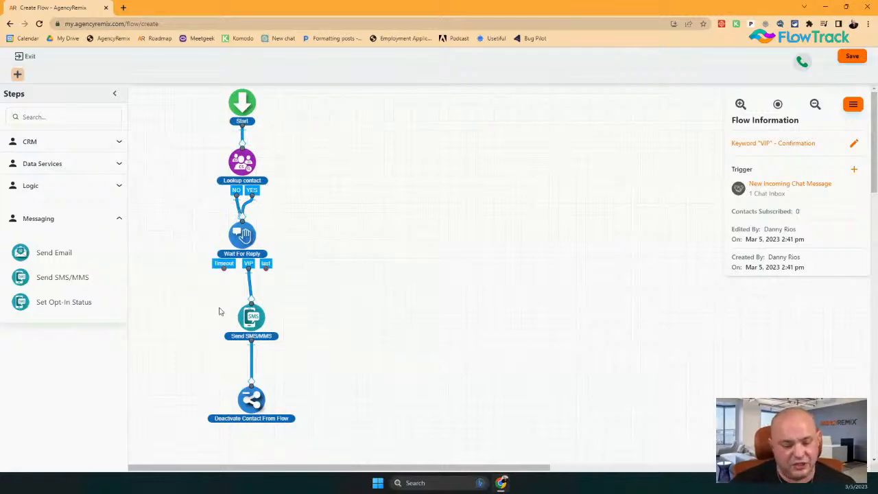
{"action": "left_click_drag", "start_coordinate": [223, 264], "coordinate": [252, 392]}
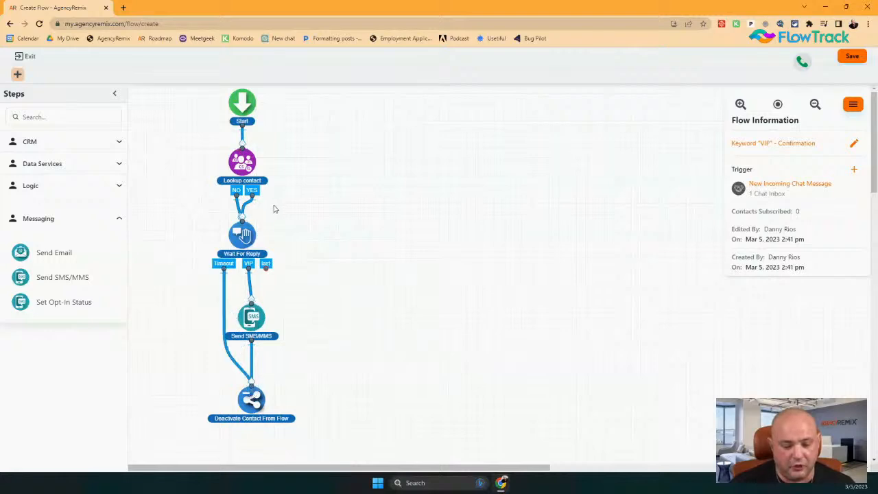
{"action": "left_click_drag", "start_coordinate": [265, 265], "coordinate": [257, 389]}
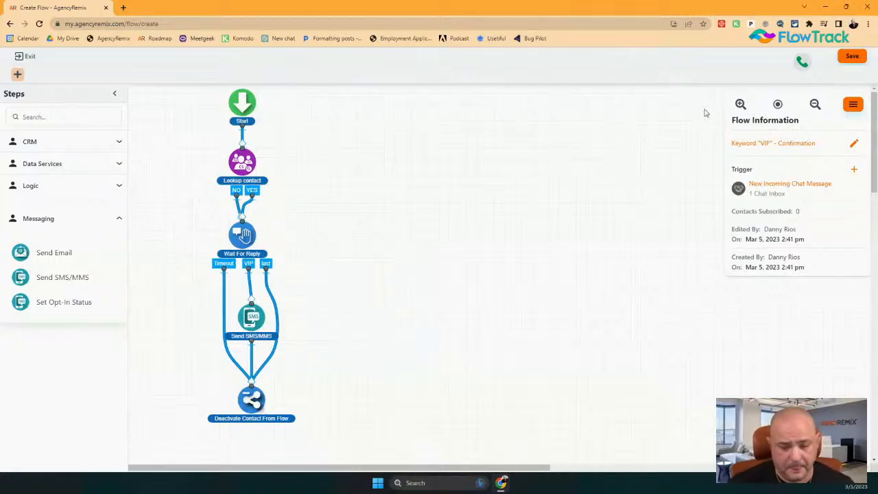
- Publish the Keyword "VIP" - Confirmation flow and switch it inactive in the Automations list
{"action": "left_click", "coordinate": [853, 58]}
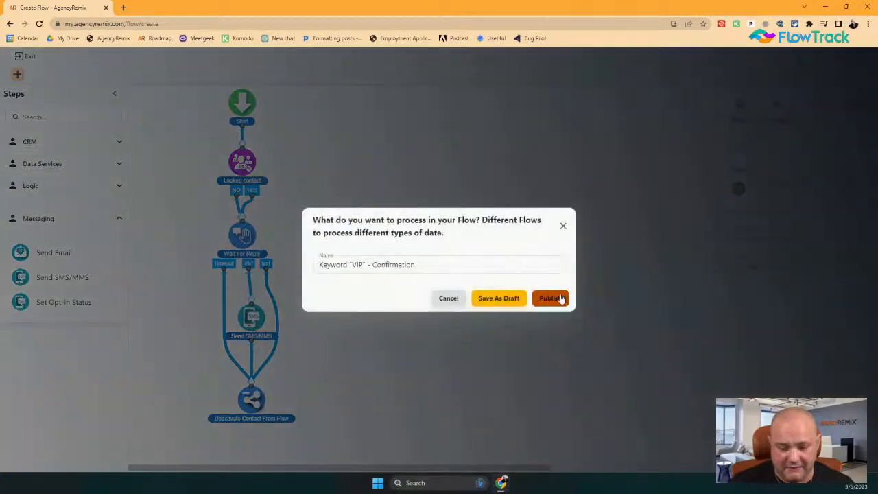
{"action": "left_click", "coordinate": [557, 299]}
{"action": "scroll", "coordinate": [713, 273], "scroll_direction": "down", "scroll_amount": 4}
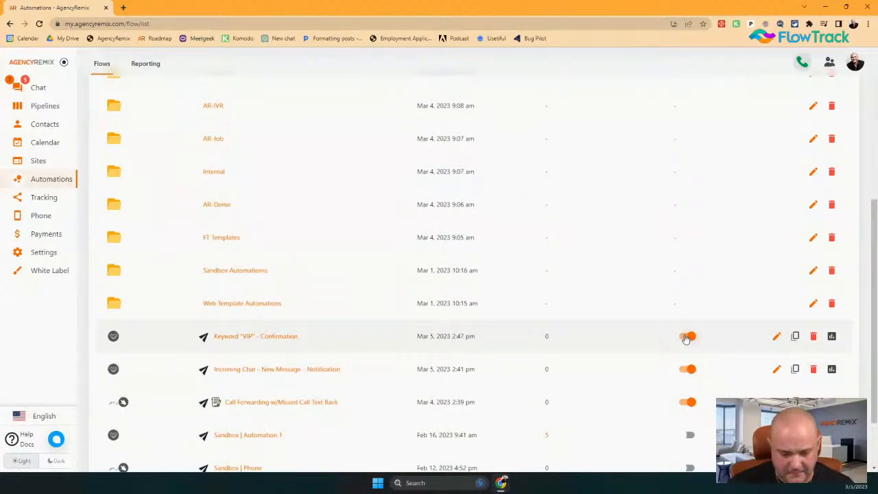
{"action": "left_click", "coordinate": [686, 337]}
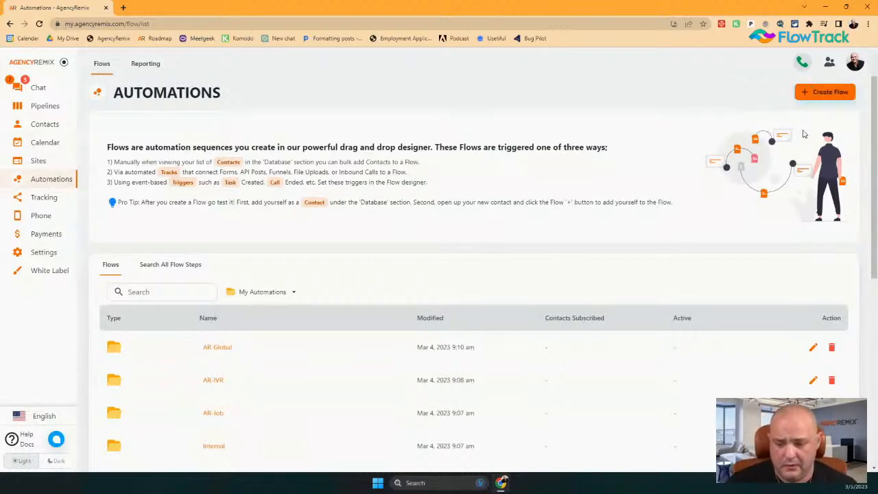
- Create a new flow triggered by submissions of the sandbox test form
{"action": "left_click", "coordinate": [823, 93]}
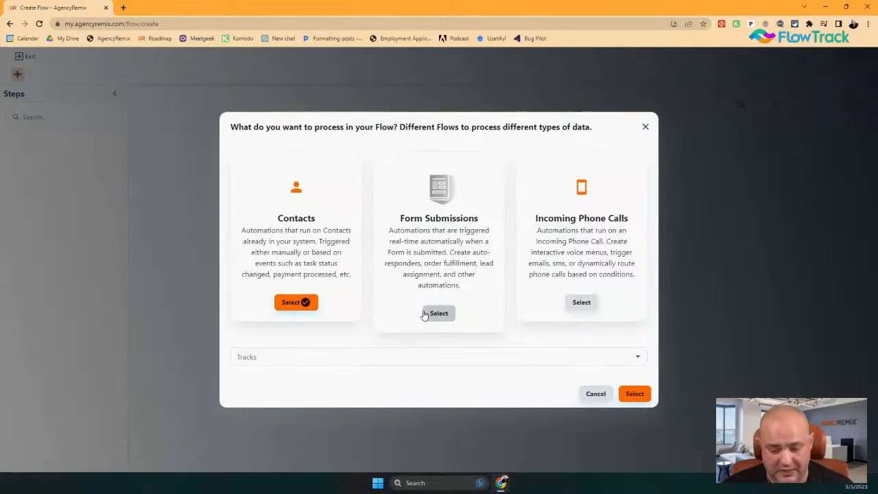
{"action": "left_click", "coordinate": [425, 315]}
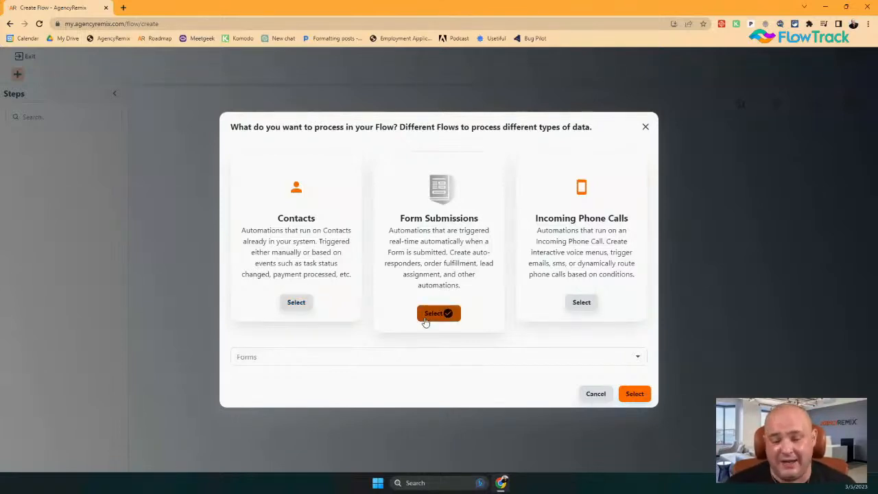
{"action": "left_click", "coordinate": [416, 360]}
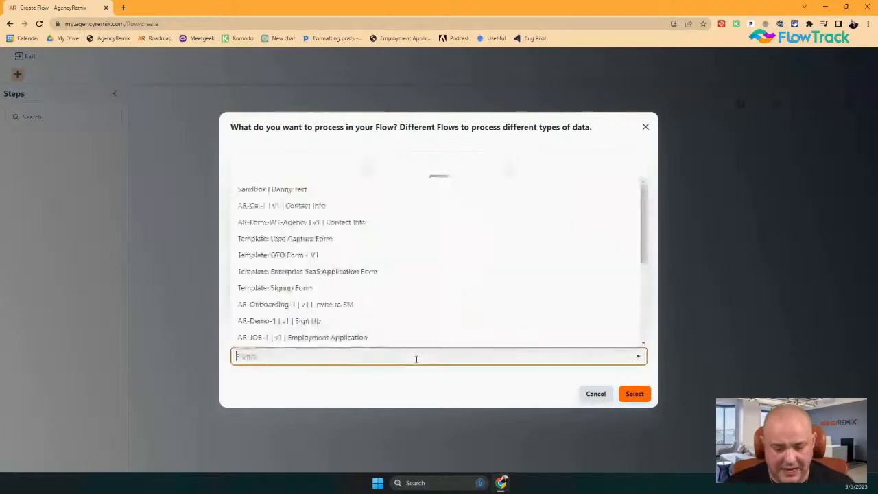
{"action": "left_click", "coordinate": [351, 190]}
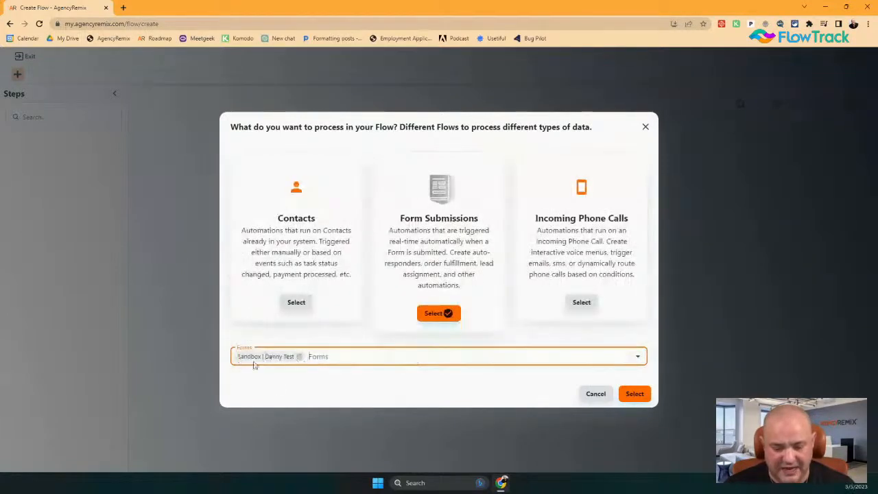
{"action": "left_click", "coordinate": [634, 394]}
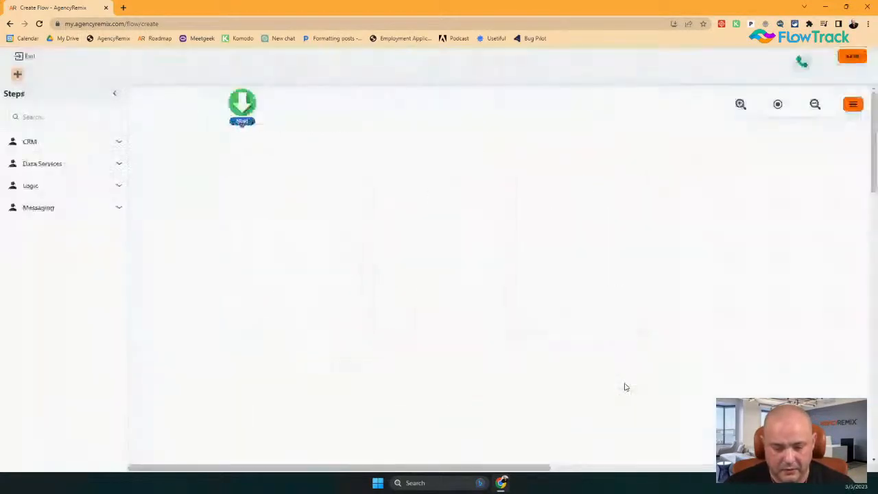
- Rename the new flow to 'VIP Signup Sequence' and save the name
{"action": "left_click", "coordinate": [852, 104]}
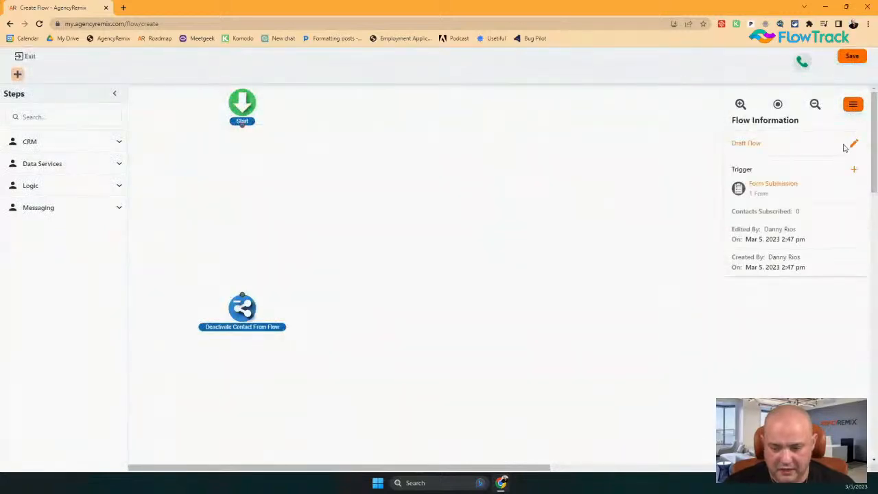
{"action": "left_click", "coordinate": [854, 146]}
{"action": "left_click", "coordinate": [381, 266]}
{"action": "key", "text": "ctrl+a"}
{"action": "type", "text": "V"}
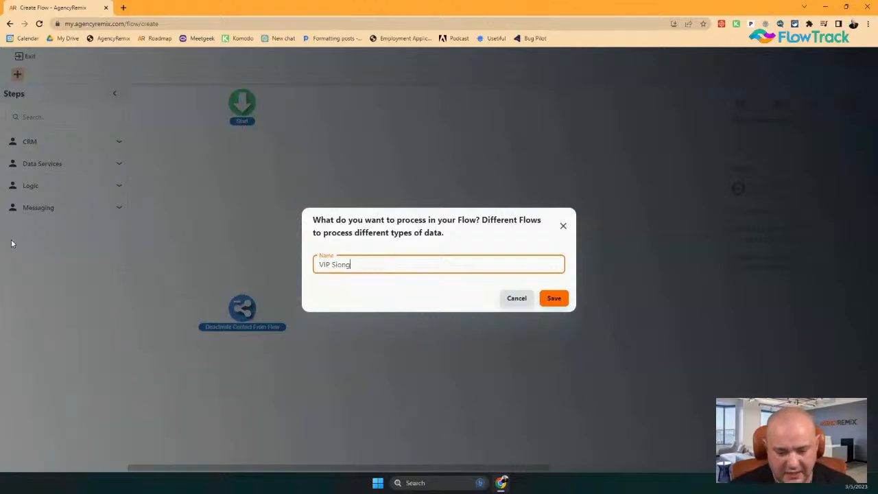
{"action": "type", "text": "IP Signup Seque3wn"}
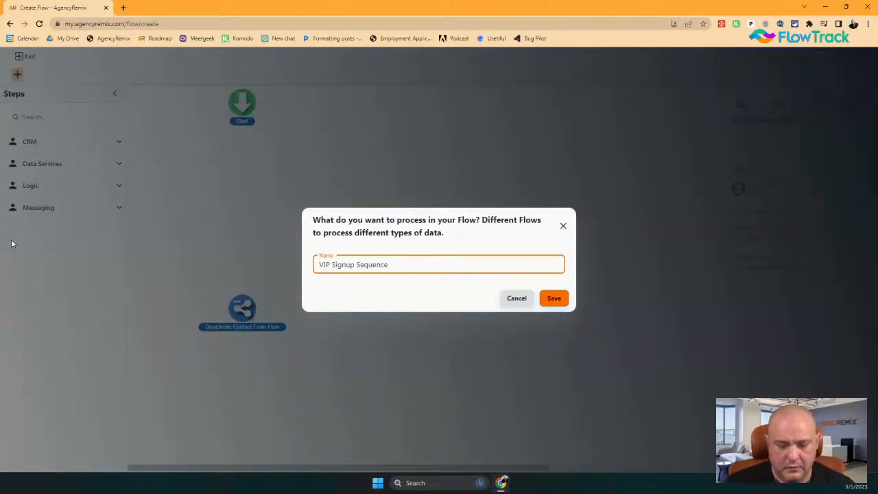
{"action": "left_click", "coordinate": [554, 298]}
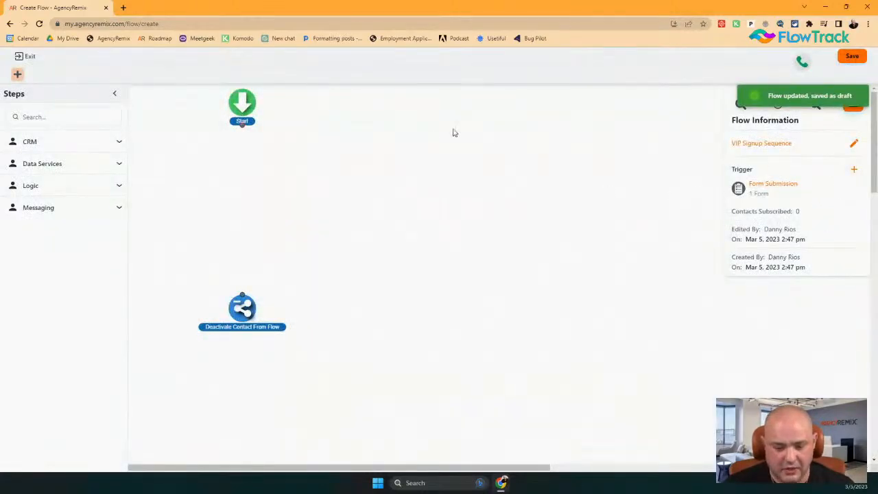
- Add a Lookup contact step below Start with two match fields
{"action": "left_click", "coordinate": [63, 206]}
{"action": "left_click", "coordinate": [103, 142]}
{"action": "left_click_drag", "start_coordinate": [42, 216], "coordinate": [272, 164]}
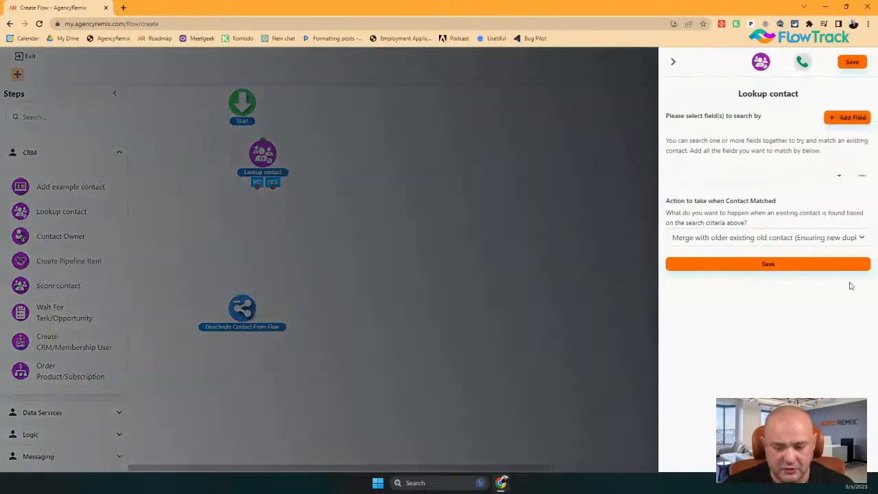
{"action": "left_click", "coordinate": [845, 118]}
{"action": "left_click", "coordinate": [845, 118]}
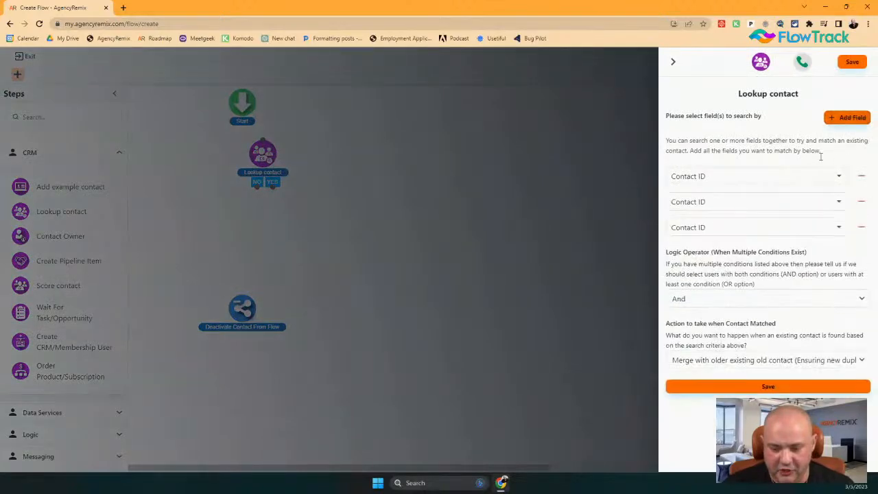
{"action": "left_click", "coordinate": [862, 227]}
- Match contacts by Phone or Email using the Or operator and save the step
{"action": "left_click", "coordinate": [756, 178]}
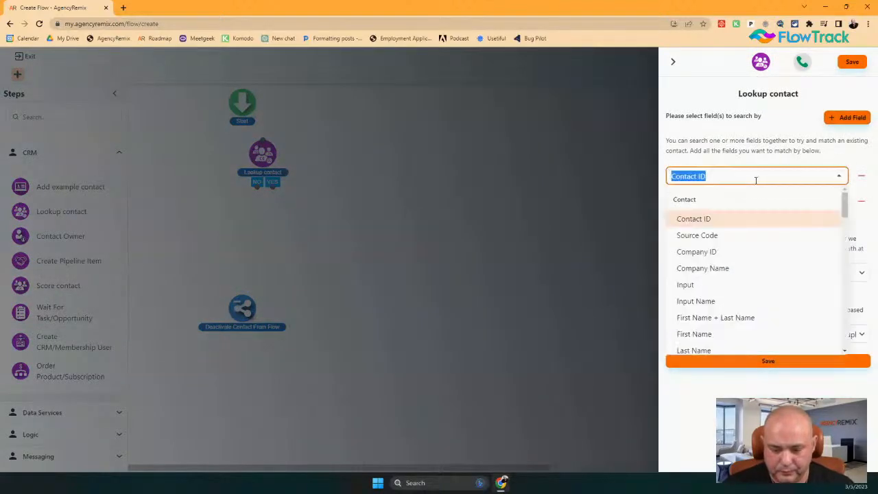
{"action": "type", "text": "phone"}
{"action": "left_click", "coordinate": [713, 286]}
{"action": "left_click", "coordinate": [756, 206]}
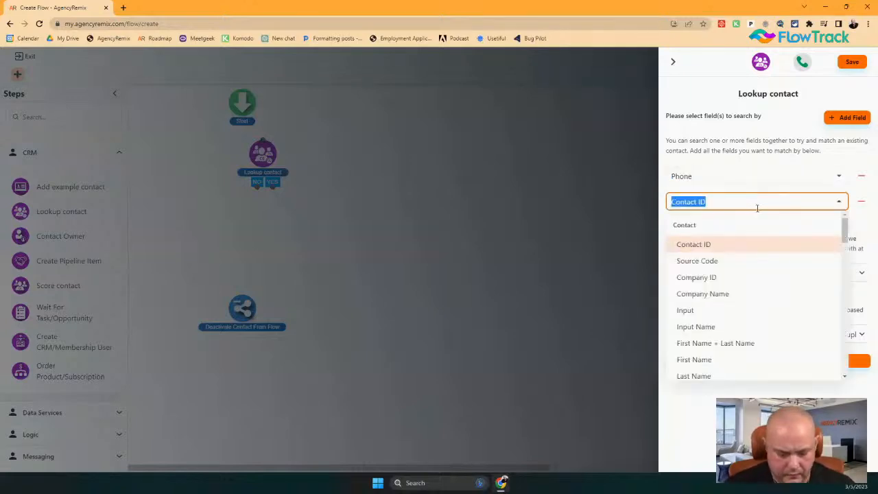
{"action": "type", "text": "email"}
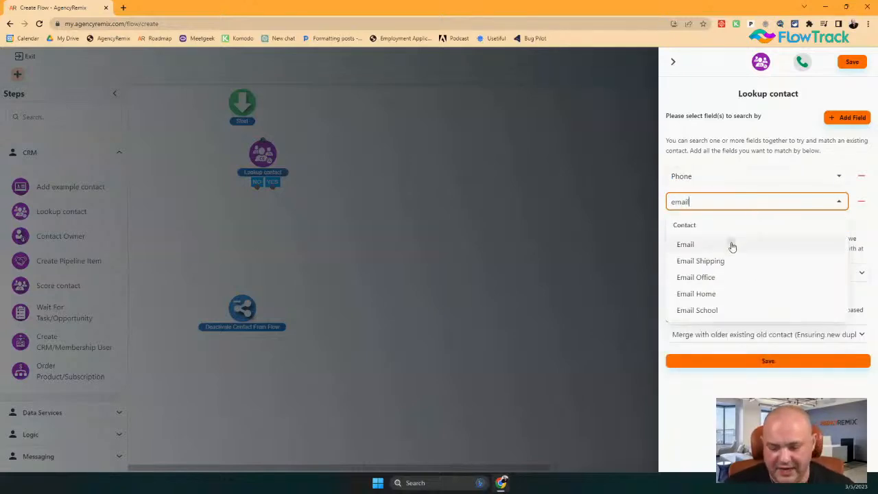
{"action": "left_click", "coordinate": [731, 244]}
{"action": "left_click", "coordinate": [702, 273]}
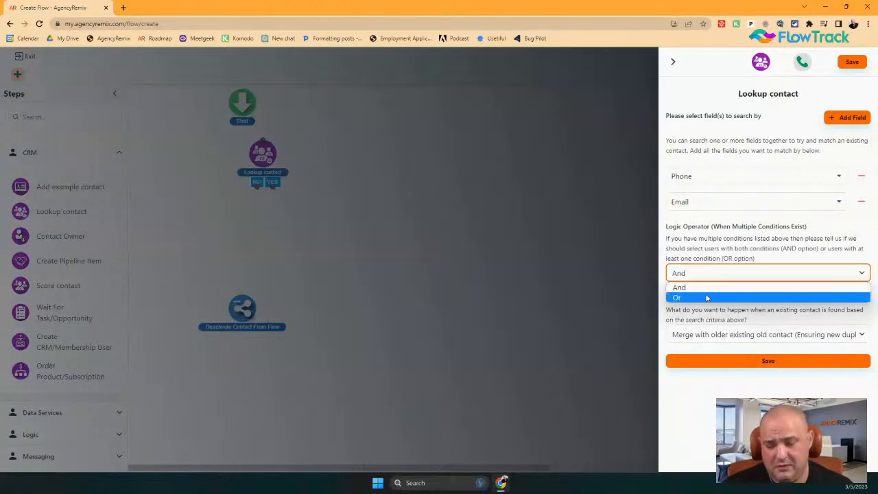
{"action": "left_click", "coordinate": [709, 297]}
{"action": "left_click", "coordinate": [765, 366]}
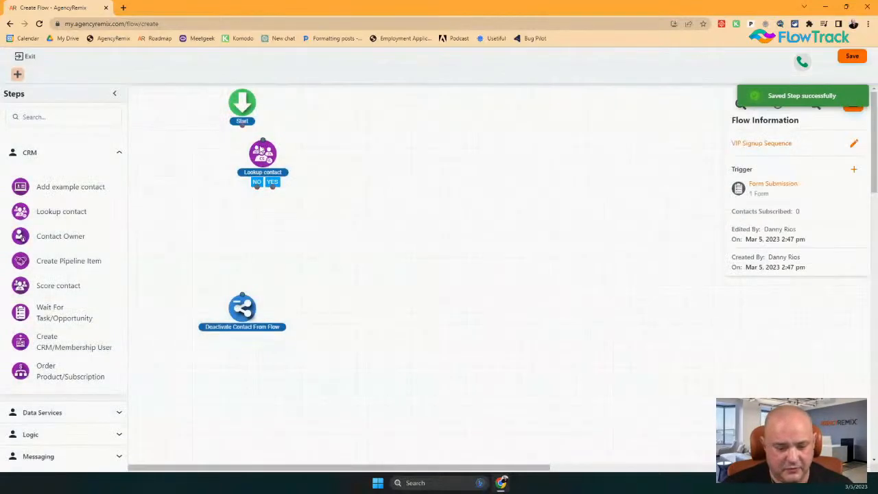
- Link Start to Lookup contact and add a Send SMS/MMS step below it
{"action": "left_click_drag", "start_coordinate": [256, 165], "coordinate": [237, 171]}
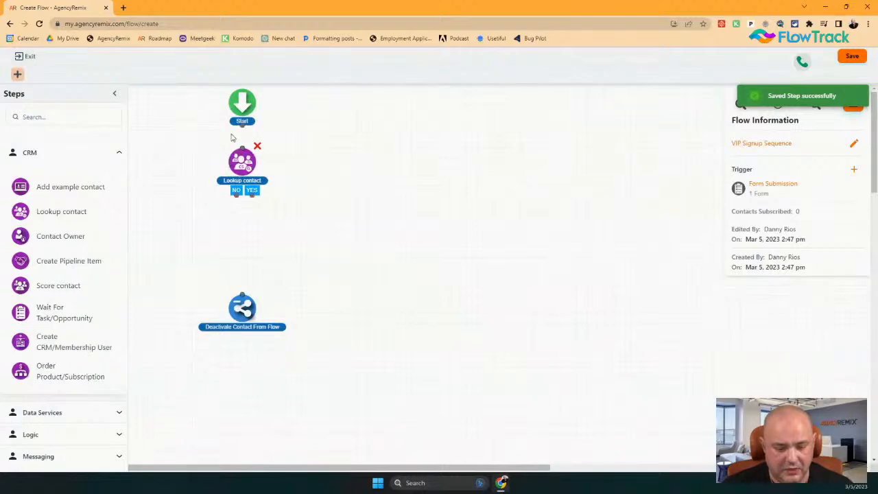
{"action": "left_click_drag", "start_coordinate": [244, 131], "coordinate": [230, 163]}
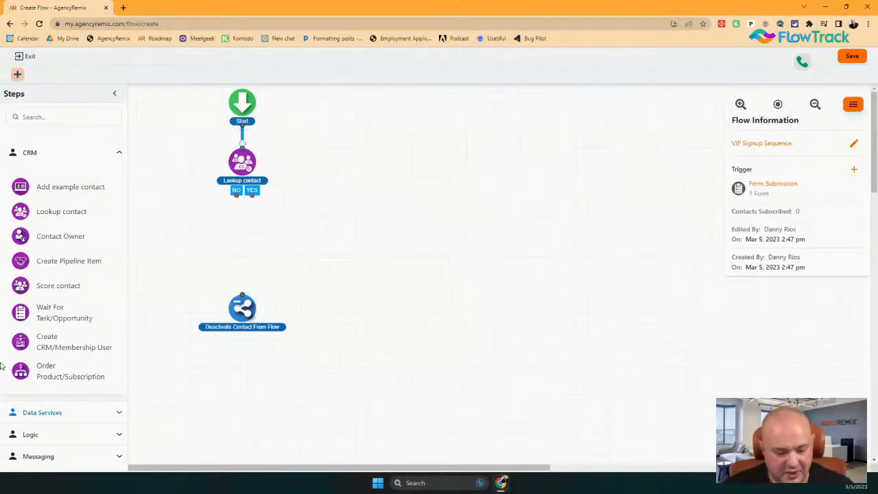
{"action": "left_click", "coordinate": [71, 459]}
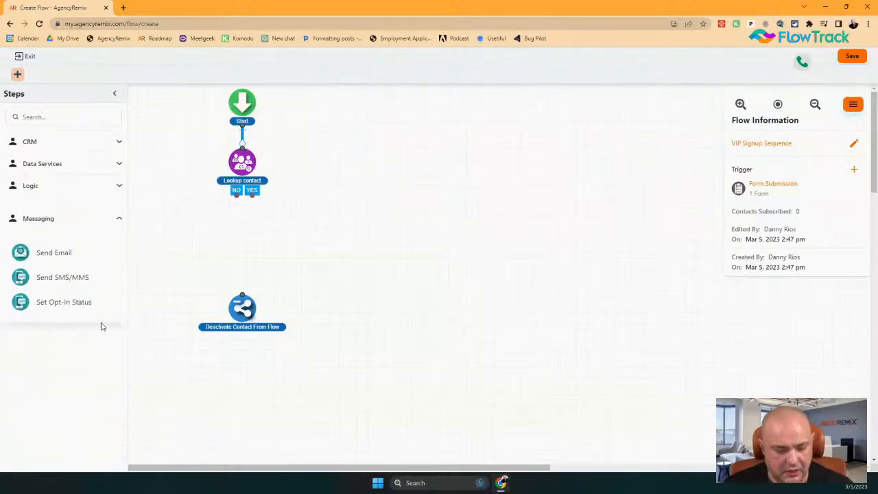
{"action": "left_click_drag", "start_coordinate": [30, 273], "coordinate": [261, 218]}
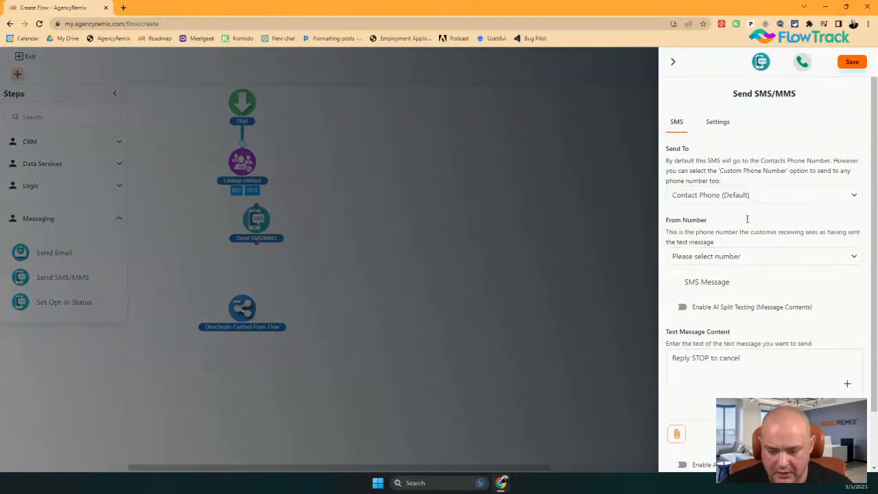
- Pick a From Number, write 'Thanks for signing up for our VIP!' above the opt-out line, and save
{"action": "left_click", "coordinate": [714, 259]}
{"action": "left_click", "coordinate": [728, 280]}
{"action": "left_click", "coordinate": [672, 355]}
{"action": "key", "text": "Return"}
{"action": "key", "text": "Return"}
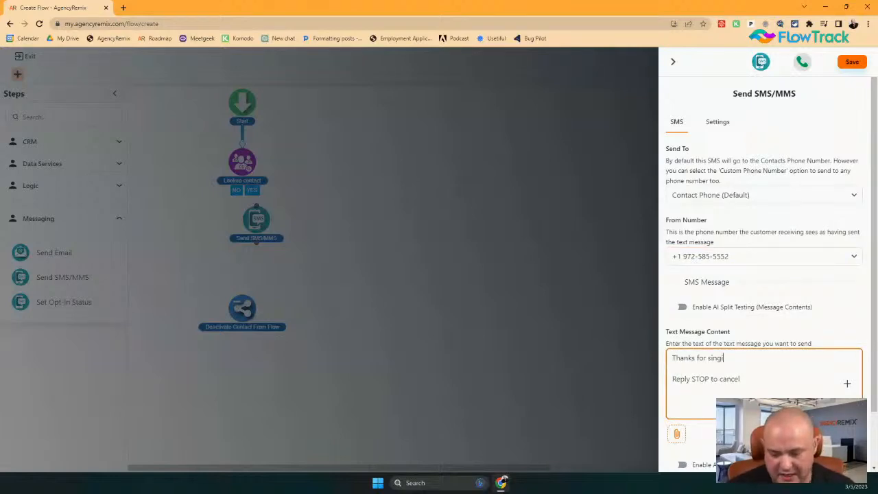
{"action": "type", "text": "Thanks for signiong up for our VIP!"}
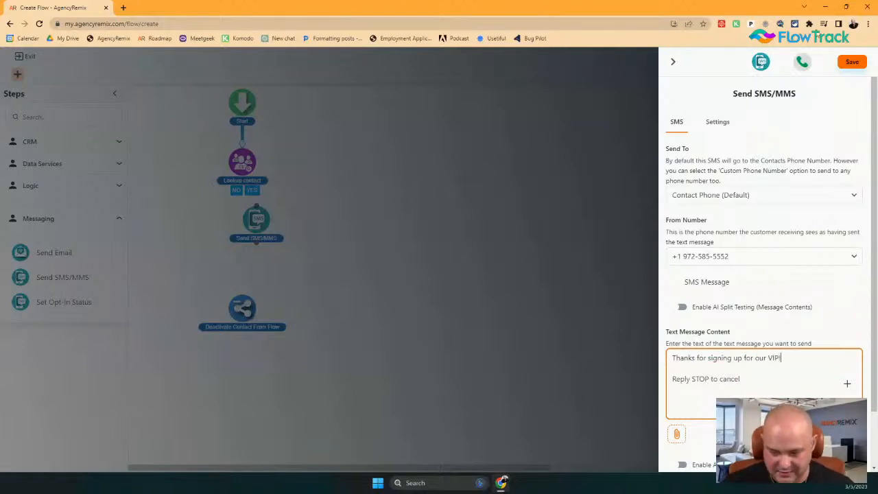
{"action": "left_click", "coordinate": [852, 62]}
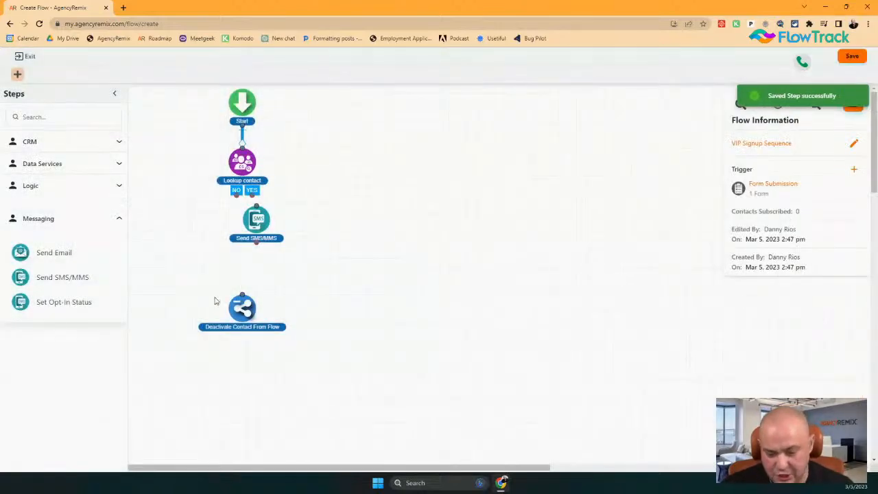
- Rearrange the nodes and link both YES and NO branches to the Send SMS/MMS step
{"action": "left_click_drag", "start_coordinate": [244, 314], "coordinate": [245, 357]}
{"action": "mouse_move", "coordinate": [258, 230]}
{"action": "left_mouse_down"}
{"action": "mouse_move", "coordinate": [242, 260]}
{"action": "mouse_move", "coordinate": [246, 242]}
{"action": "left_mouse_up"}
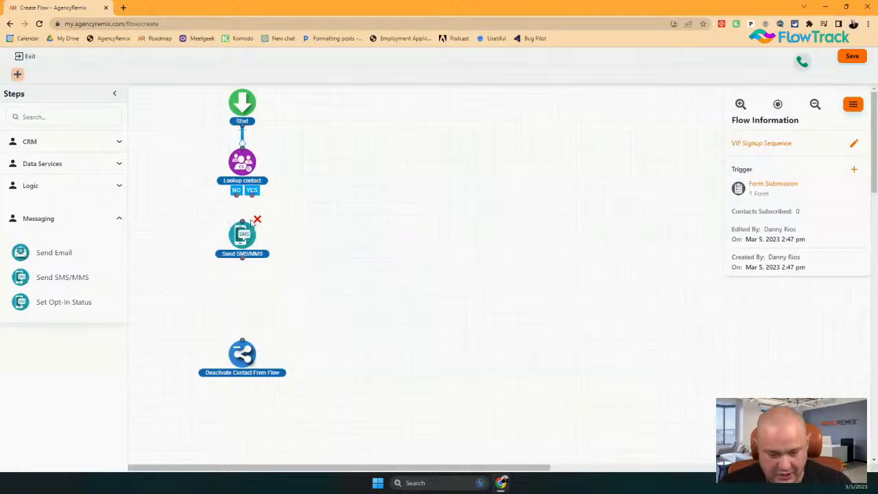
{"action": "left_click_drag", "start_coordinate": [252, 191], "coordinate": [243, 234]}
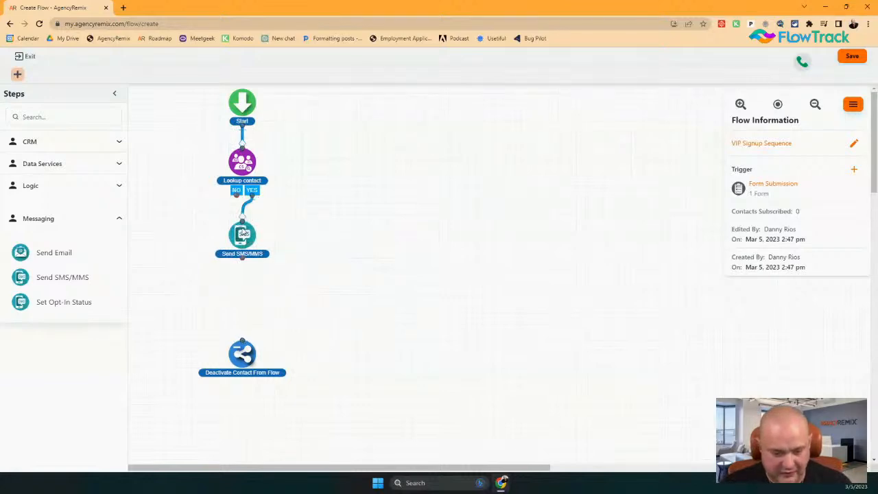
{"action": "left_click_drag", "start_coordinate": [236, 191], "coordinate": [241, 241]}
{"action": "left_click", "coordinate": [242, 240]}
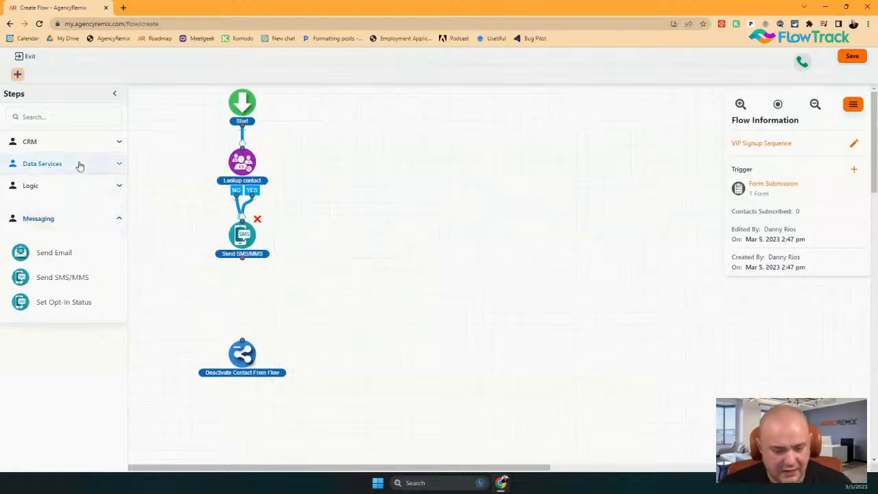
- Add an Add / Remove Tag step, choose the tag to apply, and save it
{"action": "left_click", "coordinate": [48, 115]}
{"action": "type", "text": "tag"}
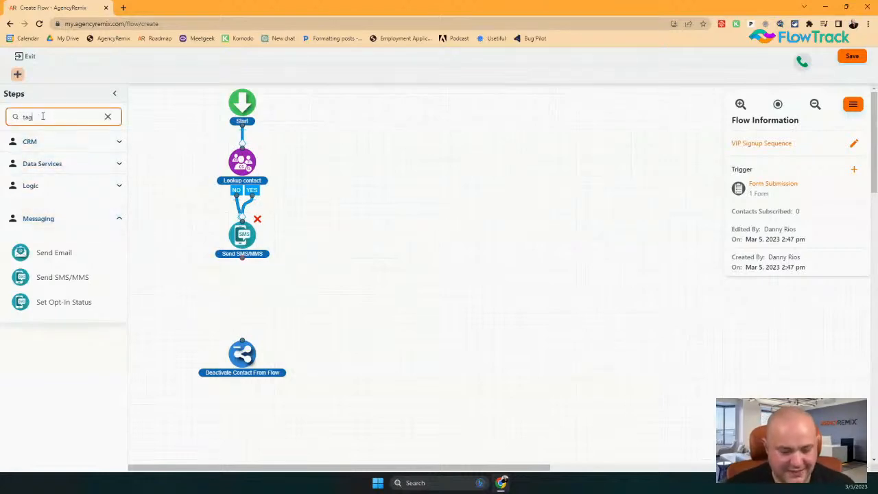
{"action": "left_click_drag", "start_coordinate": [21, 186], "coordinate": [319, 310]}
{"action": "left_click", "coordinate": [811, 187]}
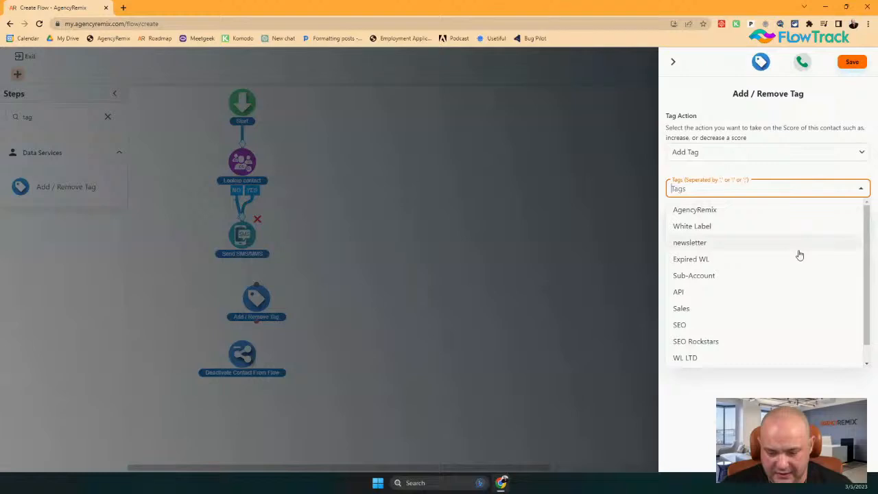
{"action": "scroll", "coordinate": [736, 364], "scroll_direction": "down", "scroll_amount": 1}
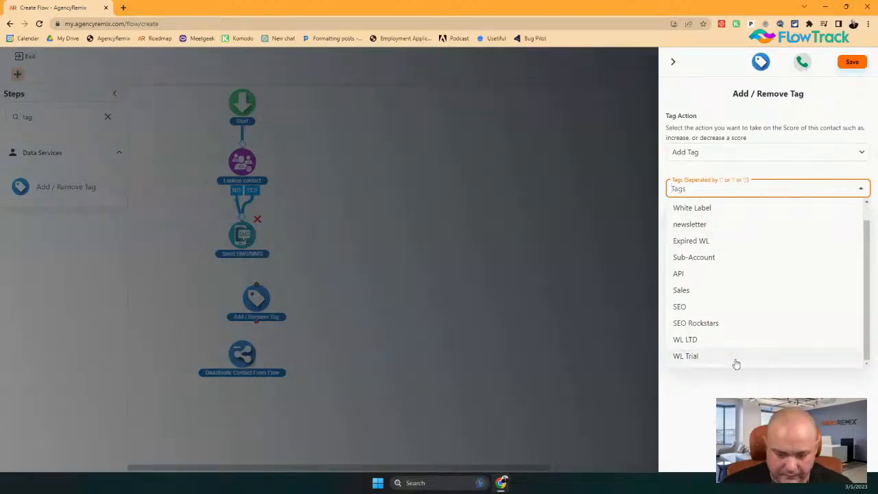
{"action": "left_click", "coordinate": [736, 363]}
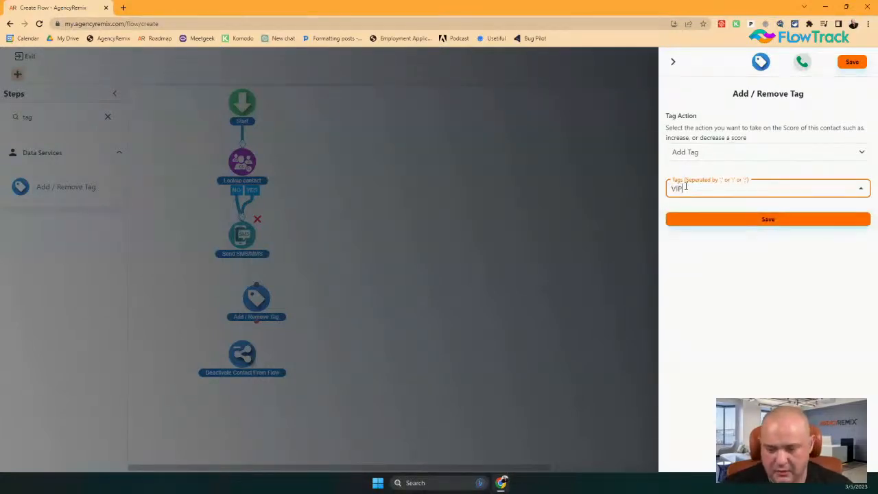
{"action": "left_click", "coordinate": [778, 220]}
- Chain Send SMS/MMS → tag step → Deactivate Contact From Flow, then save and publish
{"action": "left_click_drag", "start_coordinate": [254, 305], "coordinate": [240, 304]}
{"action": "left_click_drag", "start_coordinate": [241, 257], "coordinate": [242, 295]}
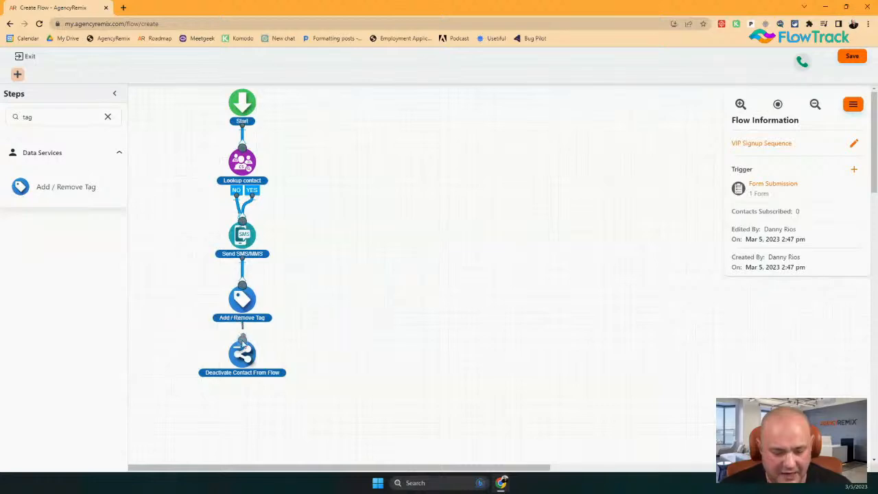
{"action": "left_click_drag", "start_coordinate": [241, 324], "coordinate": [242, 349]}
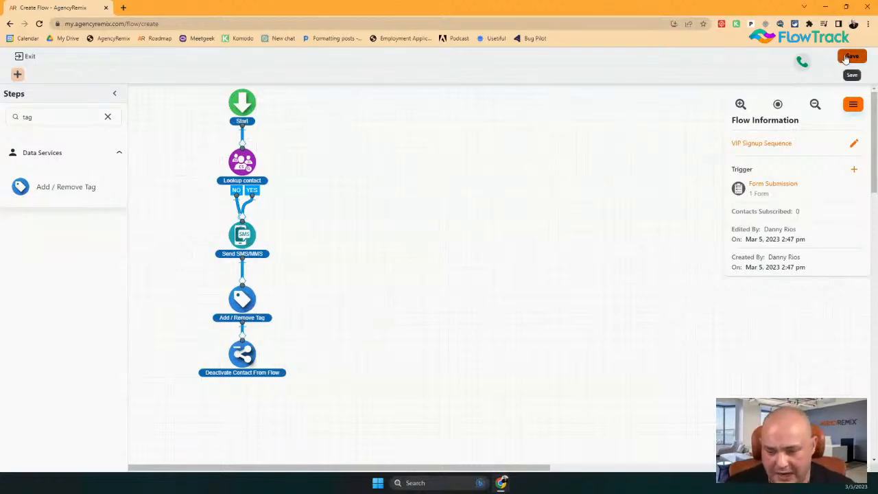
{"action": "left_click", "coordinate": [850, 56]}
{"action": "left_click", "coordinate": [542, 300]}
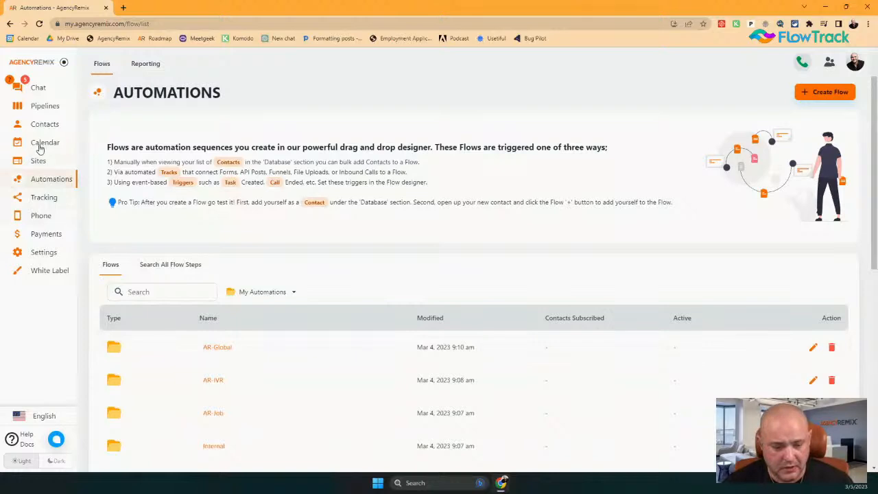
- Restore the minimized FlowTrack browser window onto the desktop and maximize it
{"action": "left_click", "coordinate": [56, 126]}
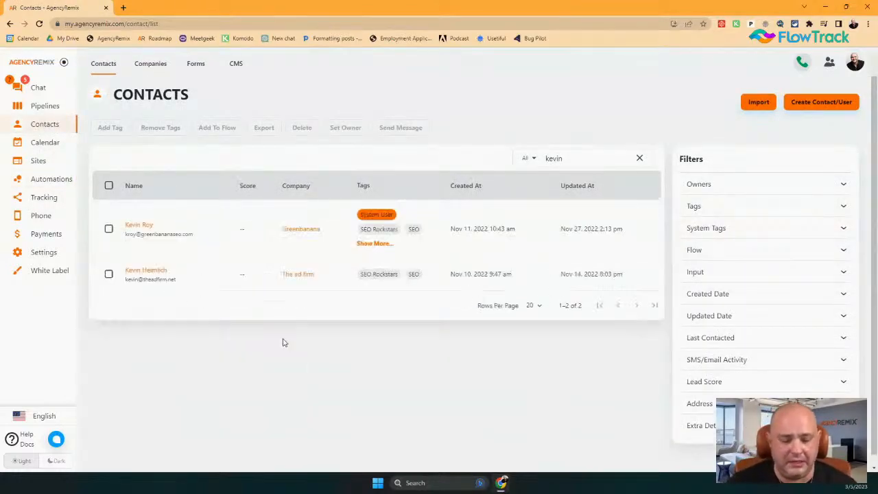
{"action": "left_click", "coordinate": [825, 7]}
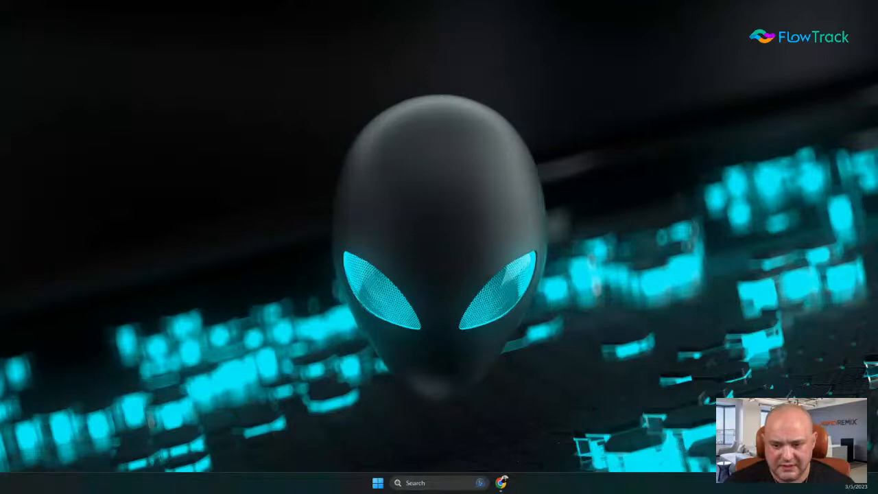
{"action": "left_click_drag", "start_coordinate": [103, 0], "coordinate": [502, 91]}
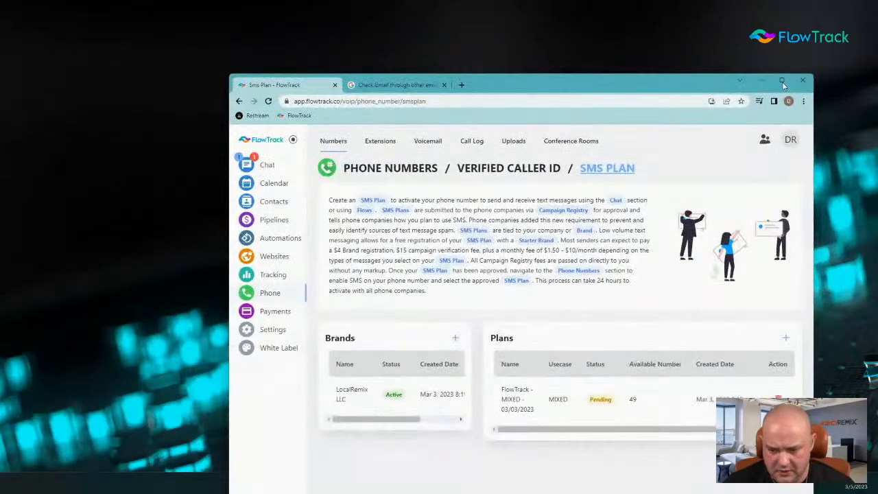
{"action": "left_click", "coordinate": [782, 81]}
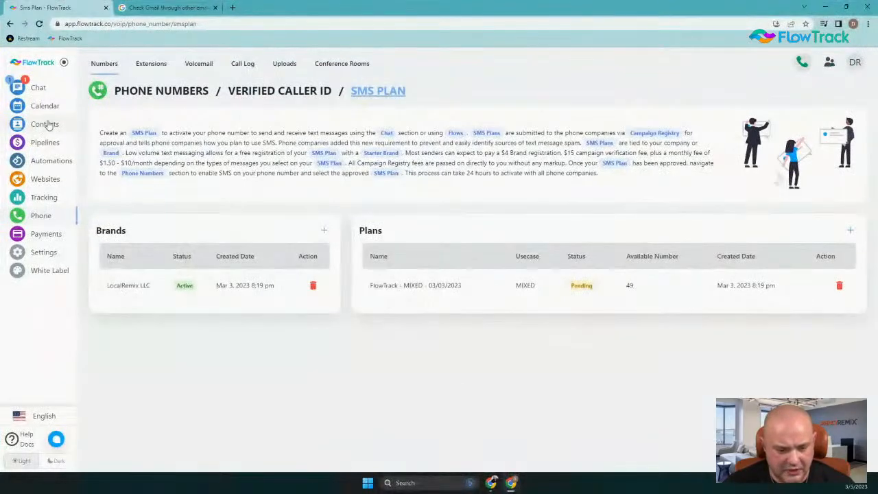
- Create a contact with a first name and last name 'VIP', then tick its row
{"action": "left_click", "coordinate": [45, 125]}
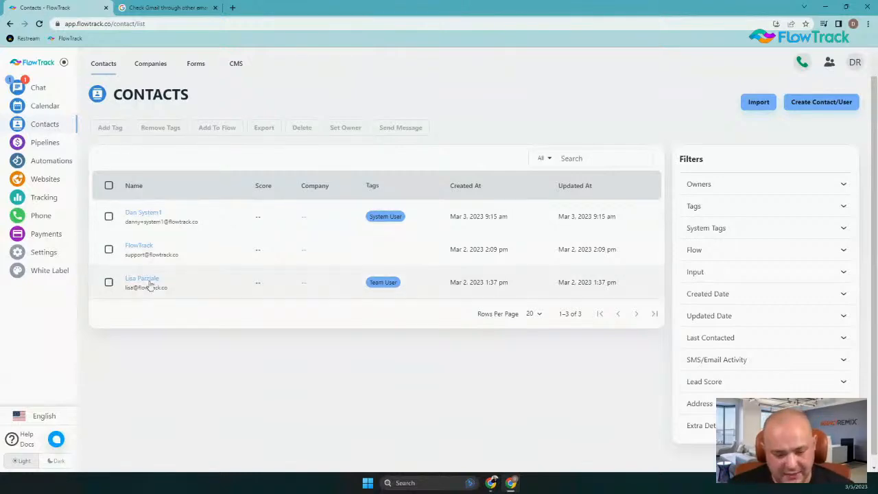
{"action": "left_click", "coordinate": [844, 107]}
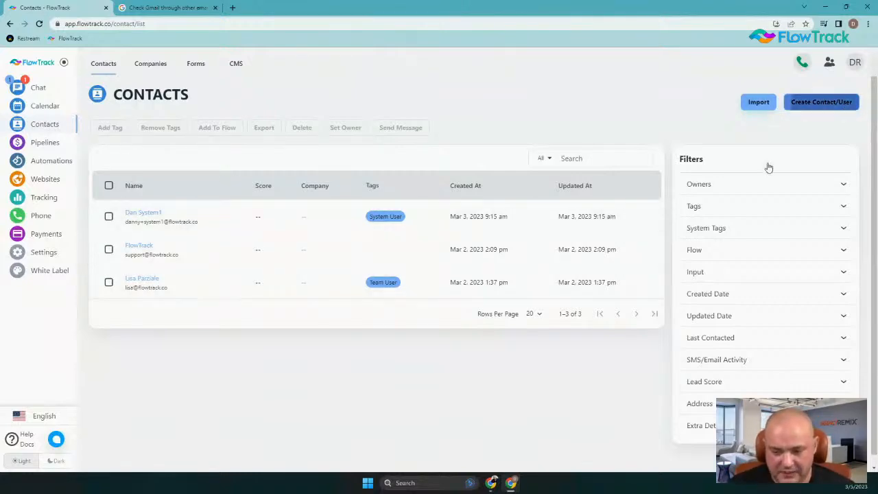
{"action": "left_click", "coordinate": [388, 162]}
{"action": "type", "text": "Dan"}
{"action": "key", "text": "Tab"}
{"action": "type", "text": "VIP"}
{"action": "key", "text": "Tab"}
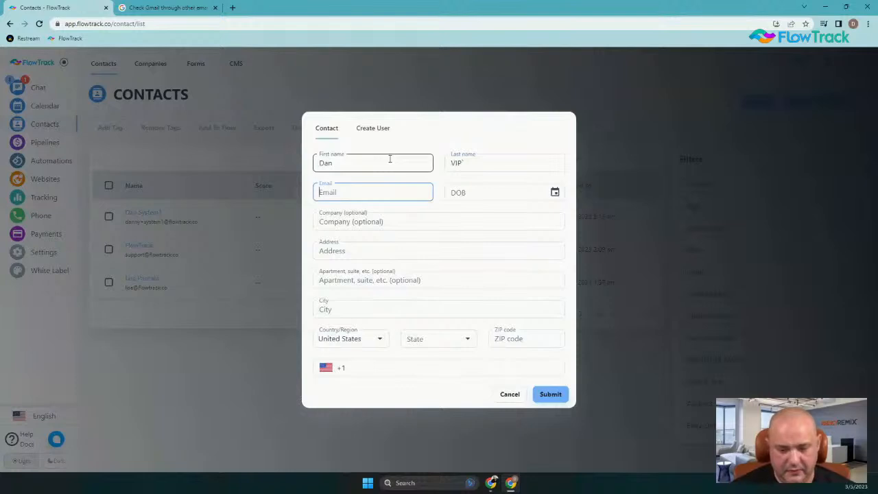
{"action": "left_click", "coordinate": [556, 394]}
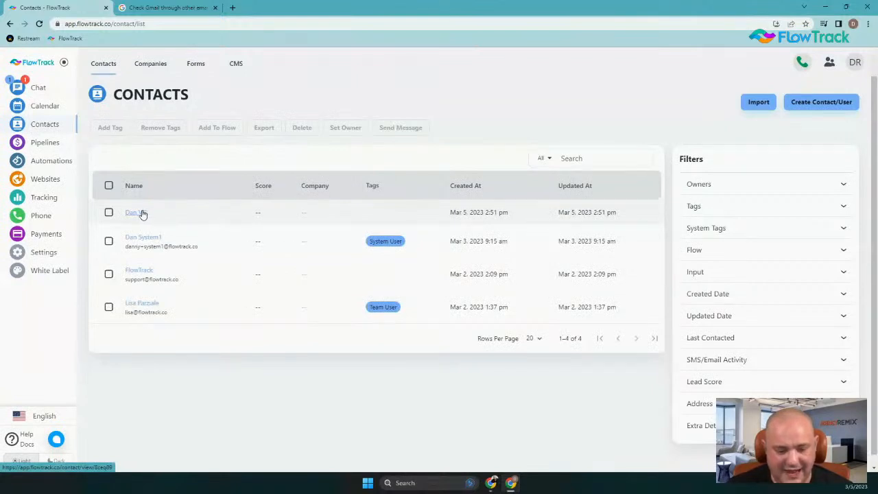
{"action": "left_click", "coordinate": [109, 212]}
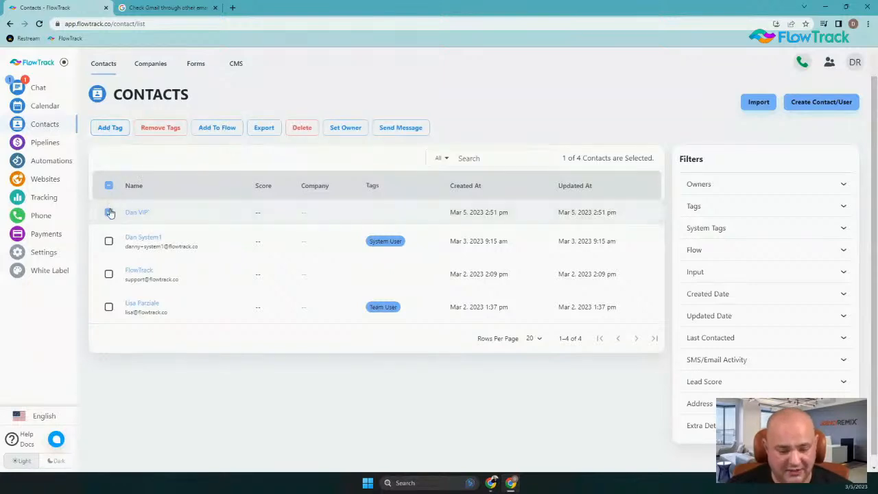
- Apply a new 'VIP' tag to the selected contact
{"action": "left_click", "coordinate": [112, 129]}
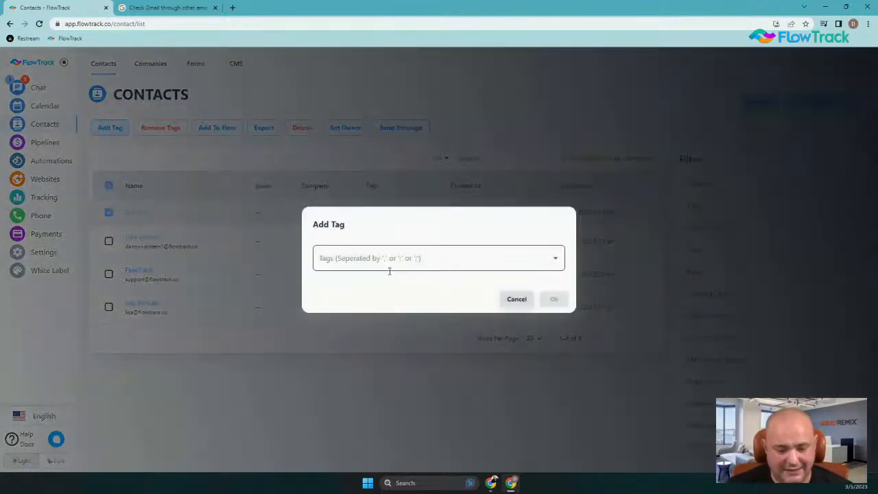
{"action": "type", "text": "VIP"}
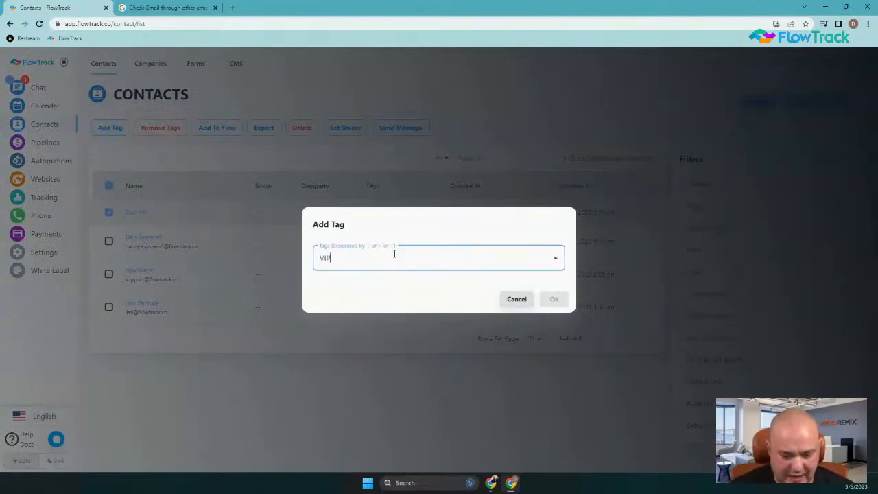
{"action": "key", "text": "Return"}
{"action": "left_click", "coordinate": [554, 299]}
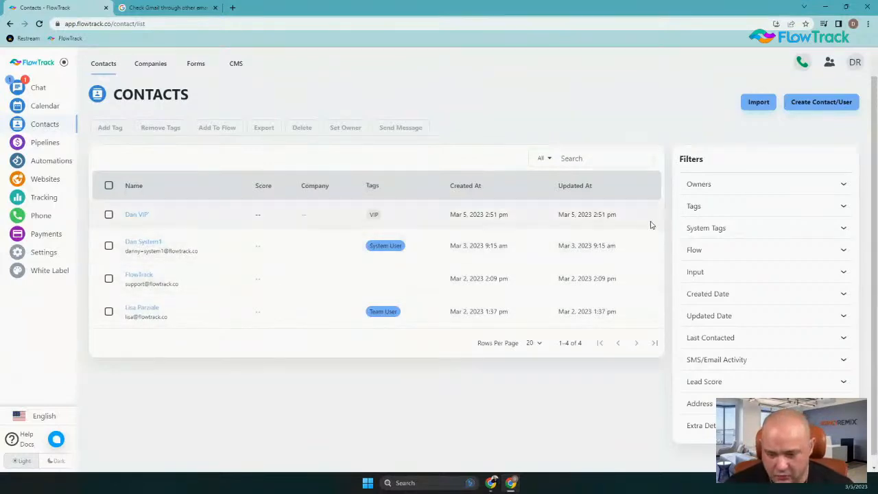
- Filter contacts by Has Tag 'VIP' and select all remaining rows
{"action": "left_click", "coordinate": [708, 207]}
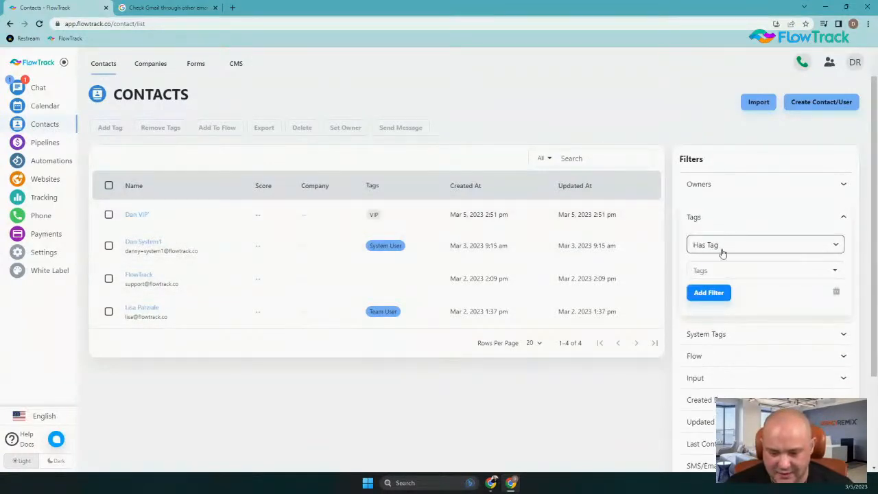
{"action": "left_click", "coordinate": [710, 244]}
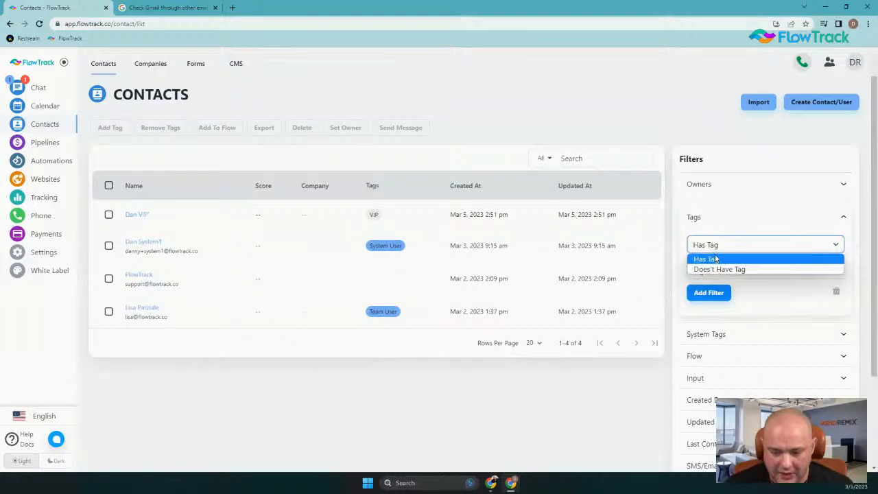
{"action": "left_click", "coordinate": [716, 259]}
{"action": "left_click", "coordinate": [719, 271]}
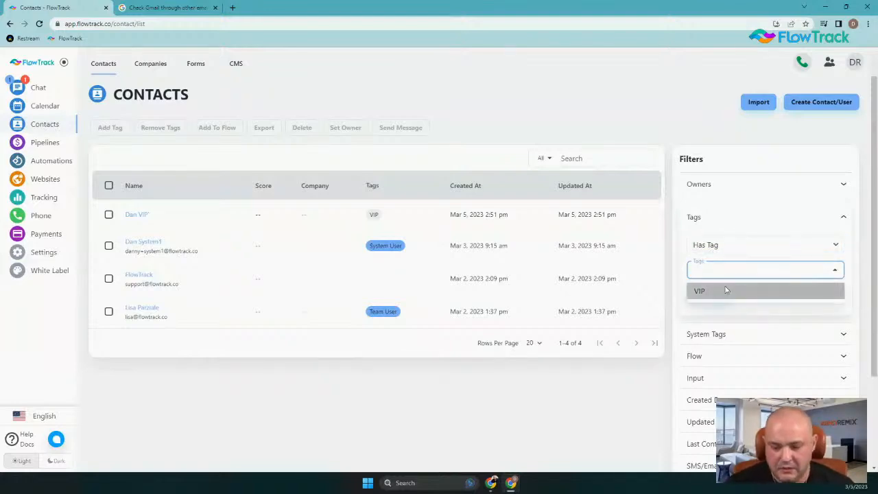
{"action": "left_click", "coordinate": [726, 290]}
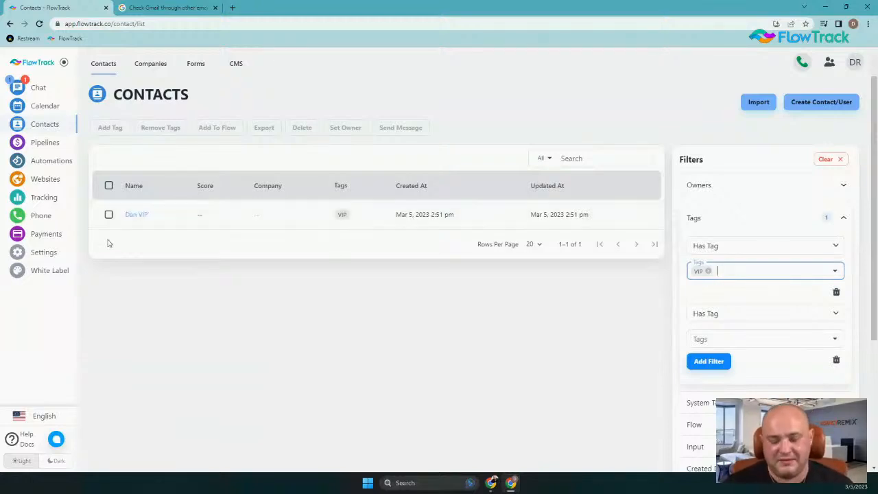
{"action": "left_click", "coordinate": [108, 187]}
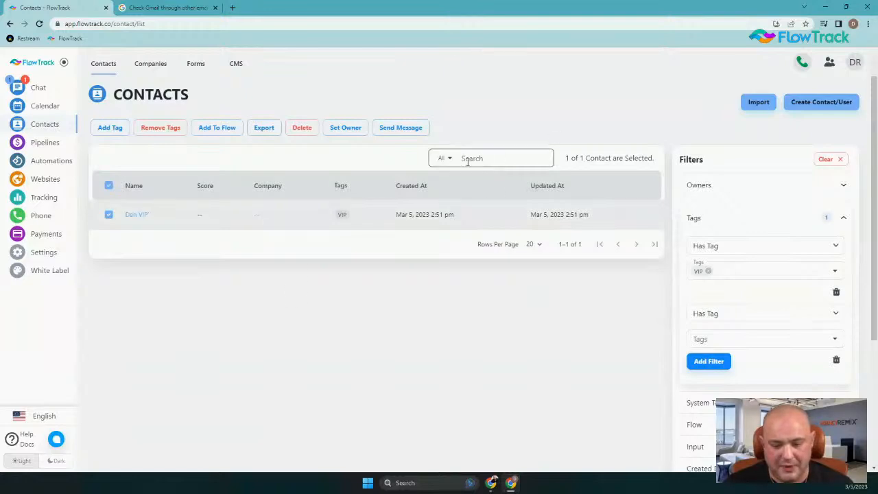
- Add the selected VIP contact to Draft Flow, then go to Automations
{"action": "left_click", "coordinate": [450, 161]}
{"action": "left_click", "coordinate": [383, 163]}
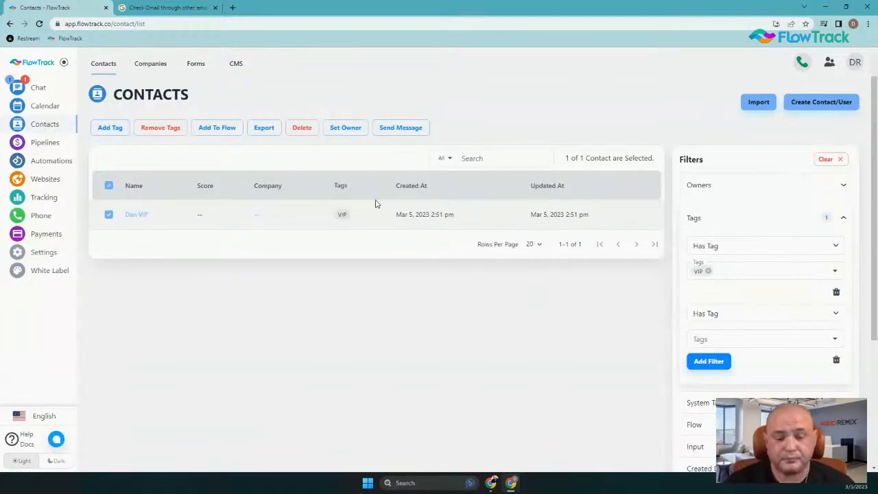
{"action": "left_click", "coordinate": [205, 128]}
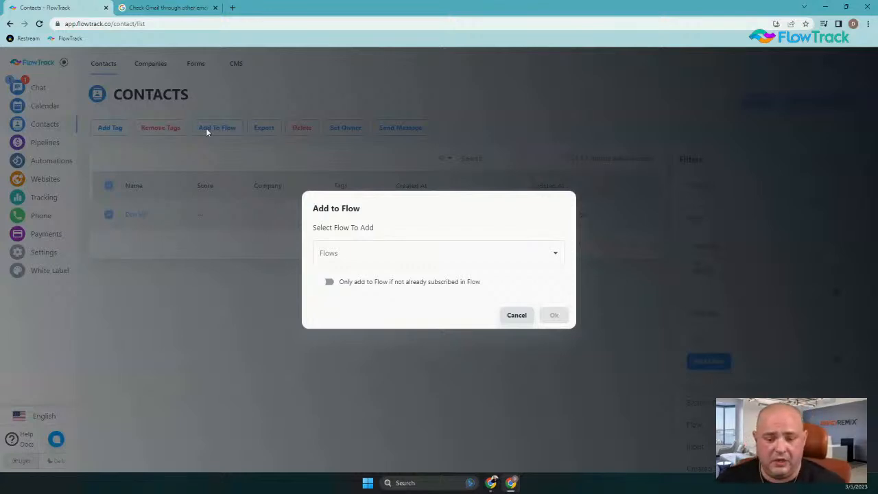
{"action": "left_click", "coordinate": [416, 262]}
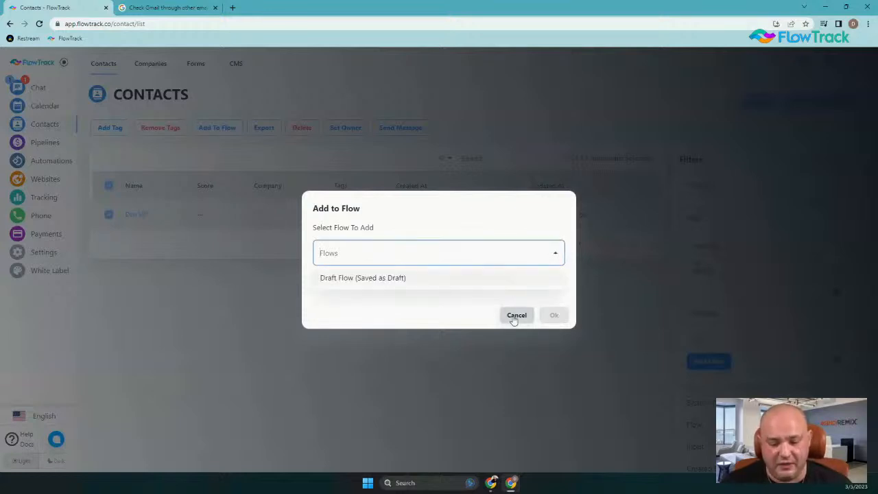
{"action": "left_click", "coordinate": [414, 280]}
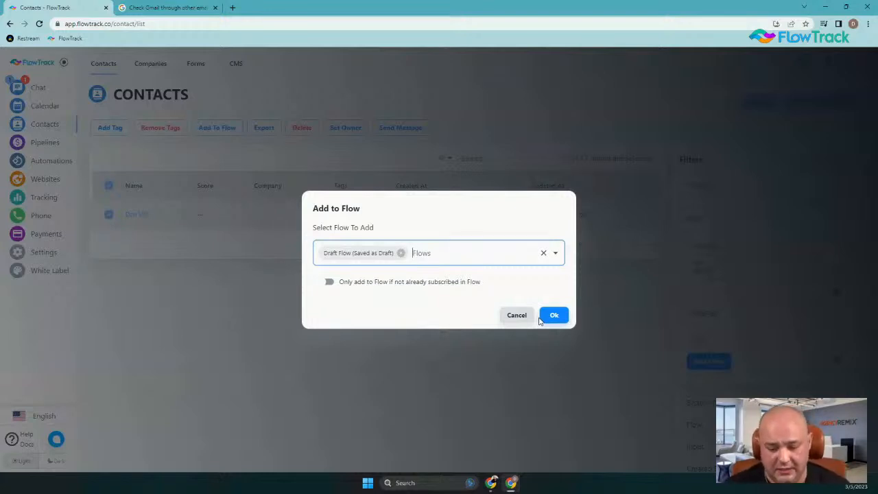
{"action": "left_click", "coordinate": [517, 320]}
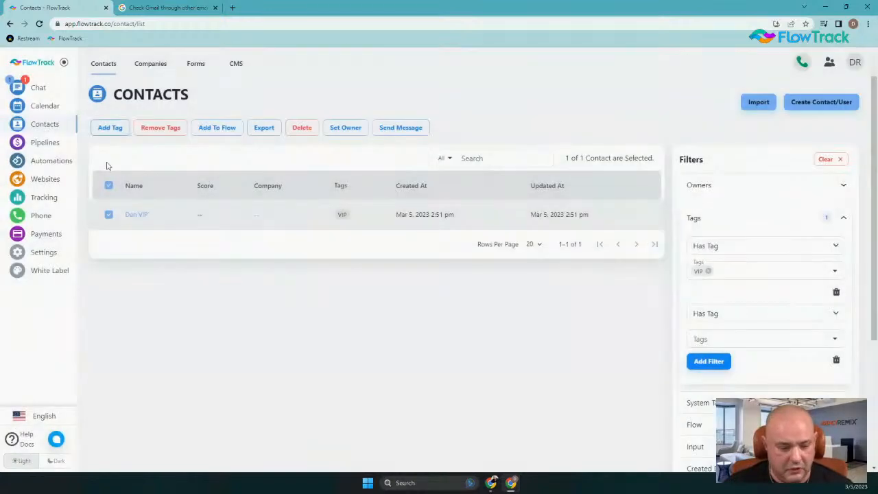
{"action": "left_click", "coordinate": [63, 168]}
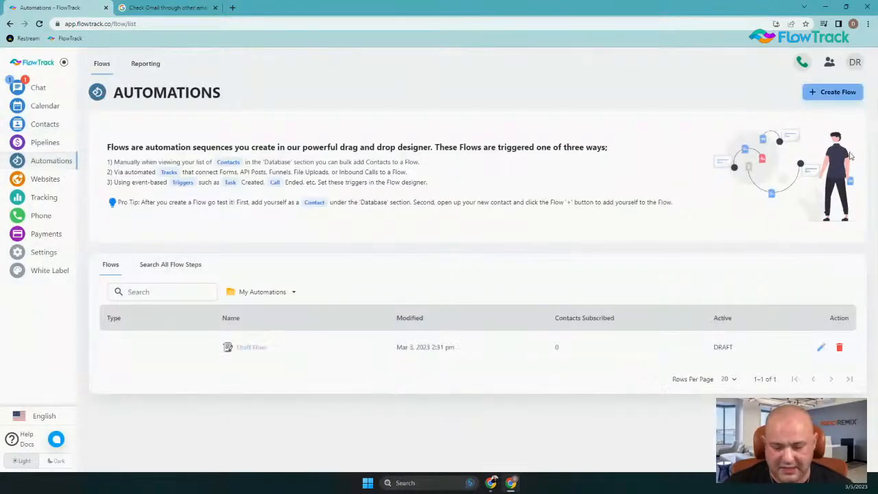
- Glance at Draft Flow in the designer, exit, and start creating a new flow
{"action": "left_click", "coordinate": [257, 347]}
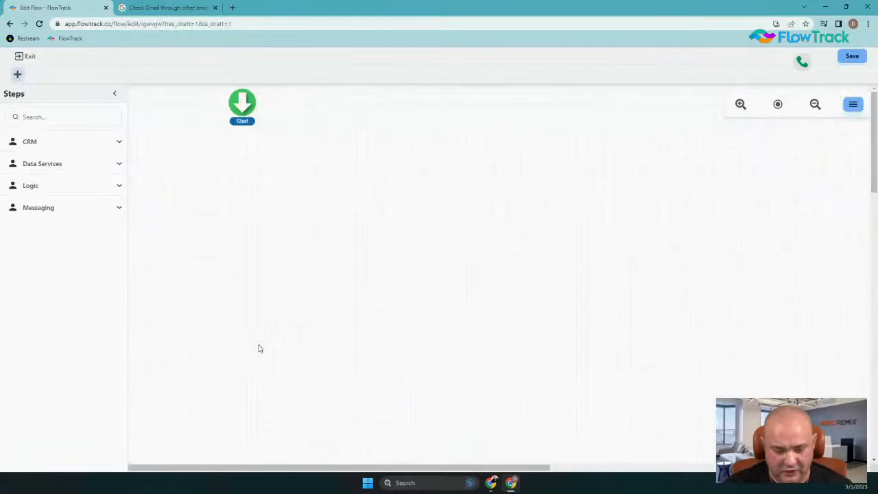
{"action": "scroll", "coordinate": [291, 180], "scroll_direction": "down", "scroll_amount": 2}
{"action": "scroll", "coordinate": [287, 170], "scroll_direction": "up", "scroll_amount": 2}
{"action": "left_click", "coordinate": [21, 55]}
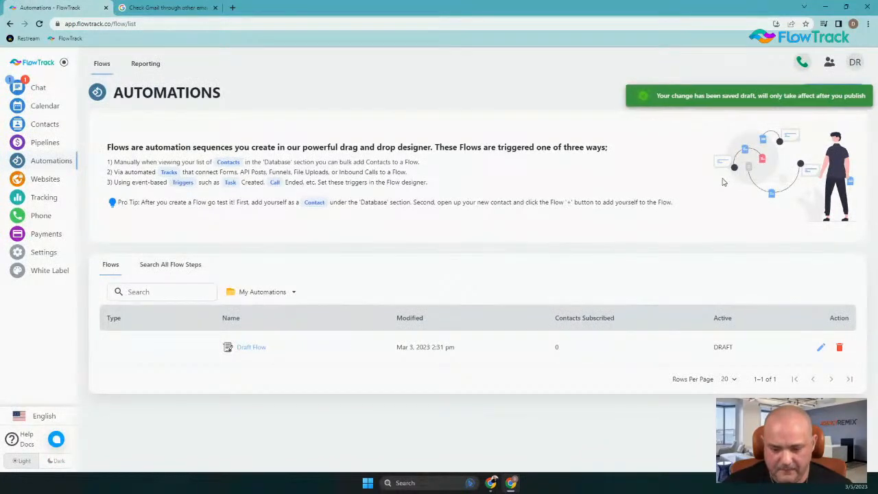
{"action": "left_click", "coordinate": [834, 92]}
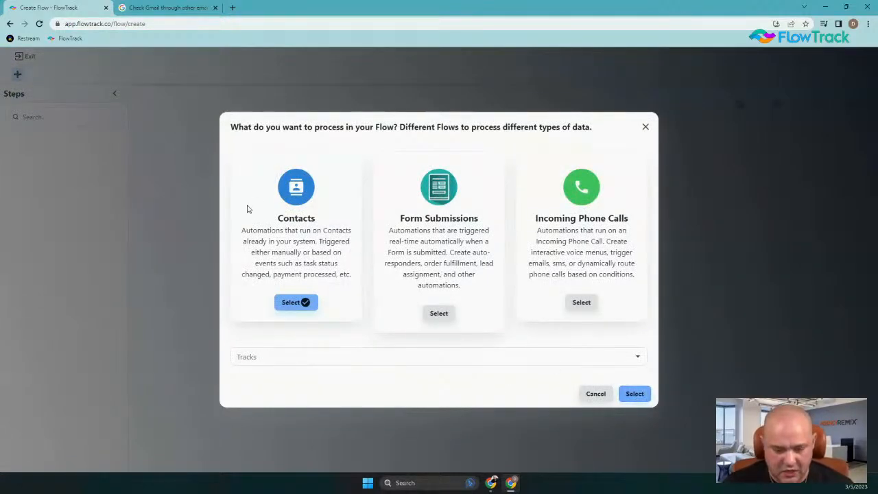
- Make the flow process Contacts and add a Lookup contact step with two search fields
{"action": "left_click", "coordinate": [626, 393]}
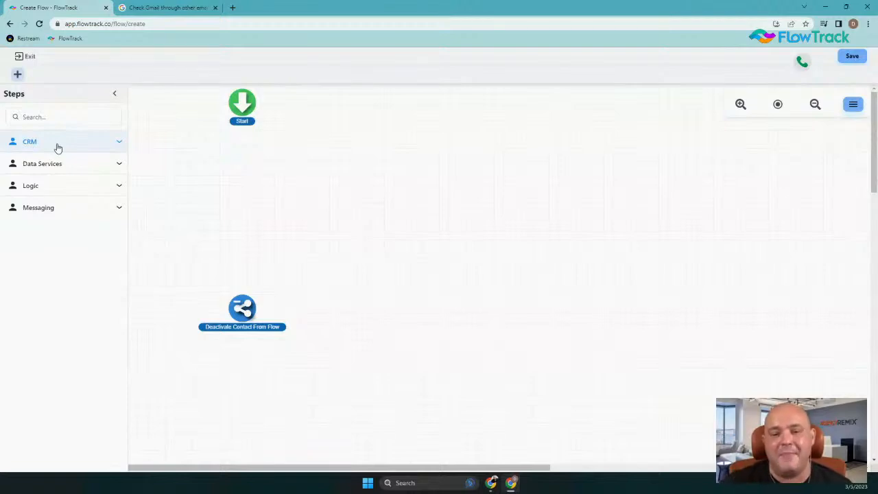
{"action": "left_click", "coordinate": [58, 144]}
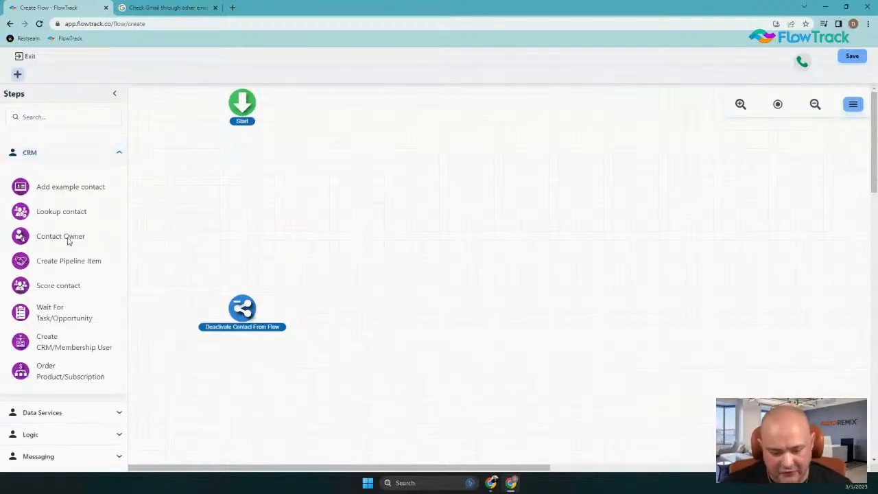
{"action": "left_click_drag", "start_coordinate": [31, 214], "coordinate": [254, 190]}
{"action": "left_click", "coordinate": [863, 176]}
{"action": "left_click", "coordinate": [846, 118]}
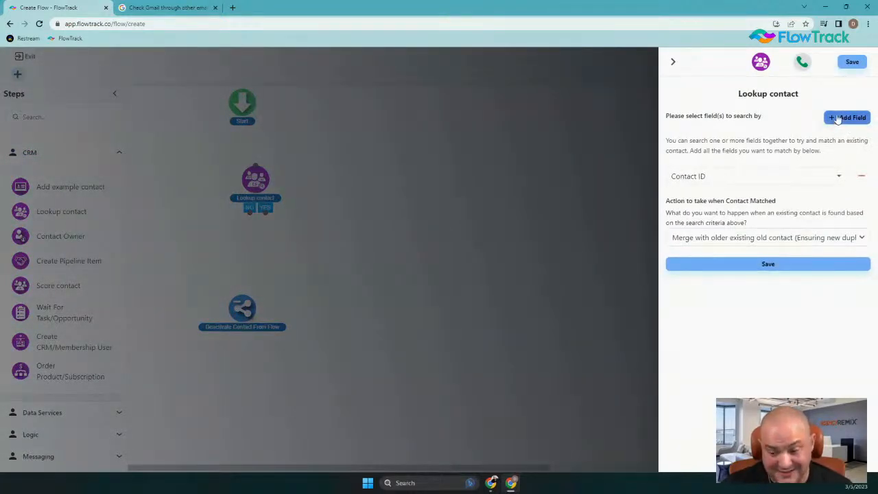
{"action": "left_click", "coordinate": [847, 118]}
- Match contacts by Phone or Email, save the lookup, and connect it directly below Start
{"action": "left_click", "coordinate": [796, 178]}
{"action": "type", "text": "Phone"}
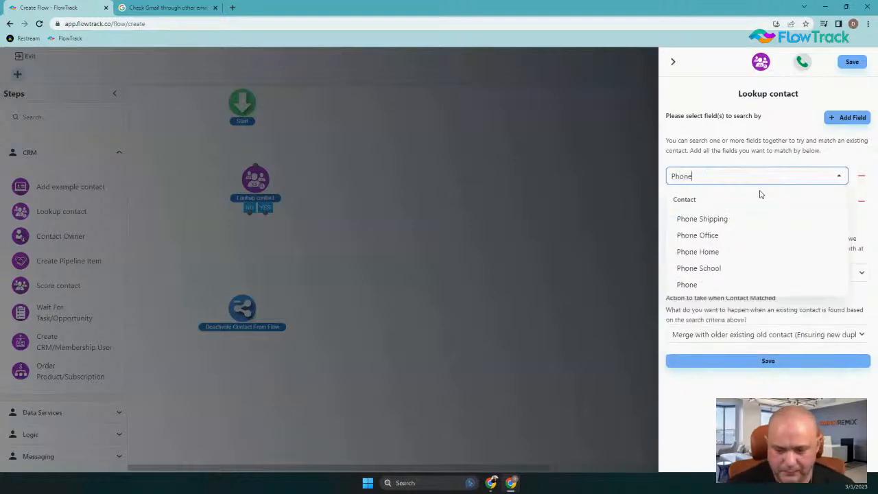
{"action": "left_click", "coordinate": [727, 285]}
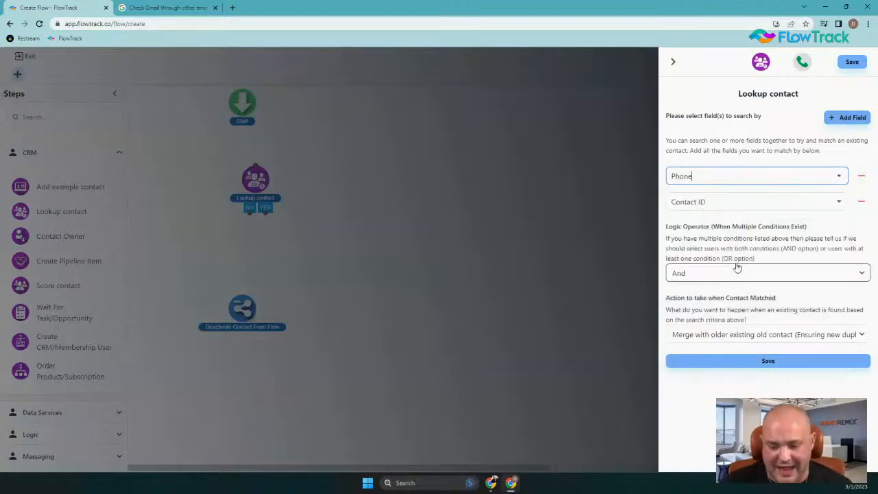
{"action": "left_click", "coordinate": [786, 201]}
{"action": "type", "text": "email"}
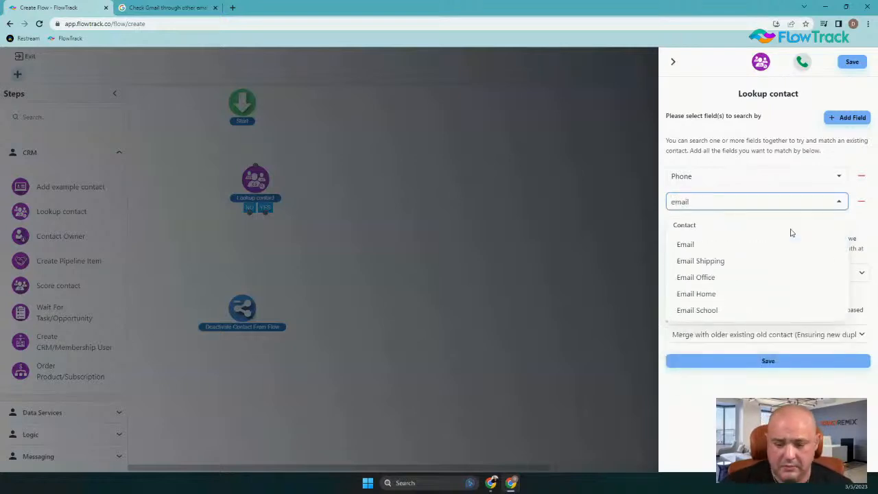
{"action": "left_click", "coordinate": [733, 246]}
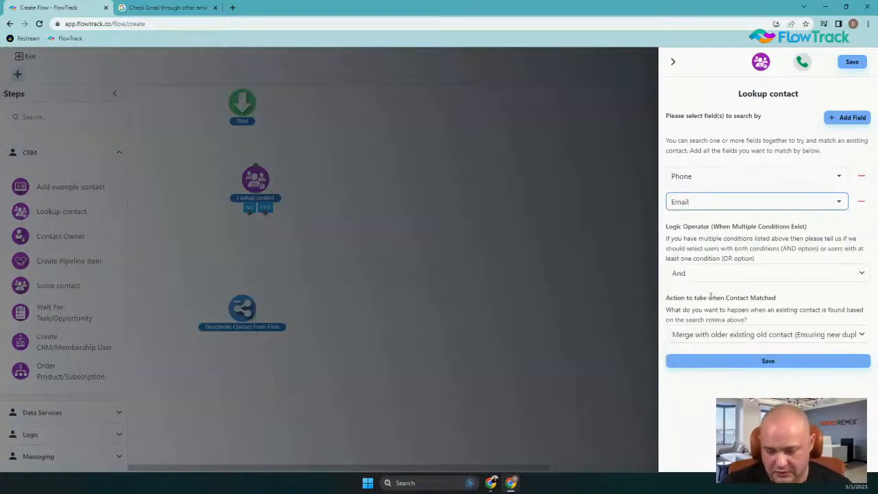
{"action": "left_click", "coordinate": [735, 273]}
{"action": "left_click", "coordinate": [729, 296]}
{"action": "left_click", "coordinate": [769, 361]}
{"action": "left_click_drag", "start_coordinate": [255, 182], "coordinate": [242, 164]}
{"action": "left_click_drag", "start_coordinate": [244, 129], "coordinate": [243, 150]}
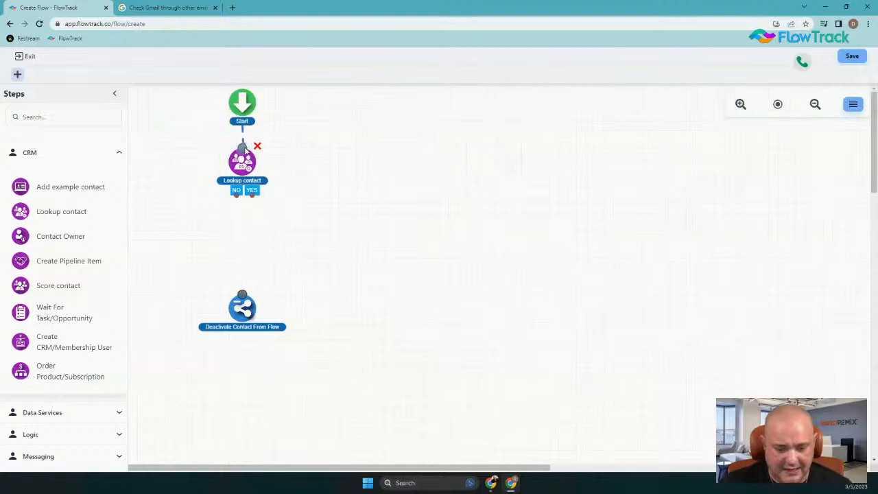
- Try a Send SMS/MMS step, check its Send To options, then discard it unsaved
{"action": "left_click", "coordinate": [40, 457]}
{"action": "left_click_drag", "start_coordinate": [20, 281], "coordinate": [254, 239]}
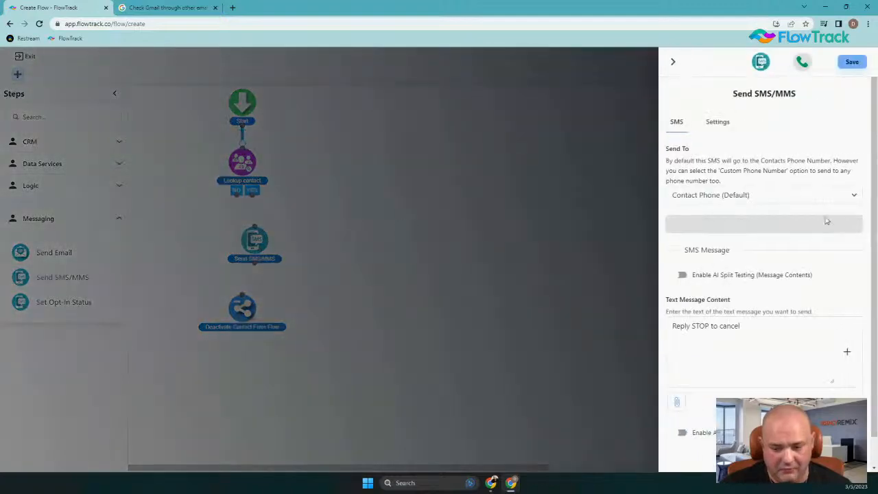
{"action": "left_click", "coordinate": [737, 196]}
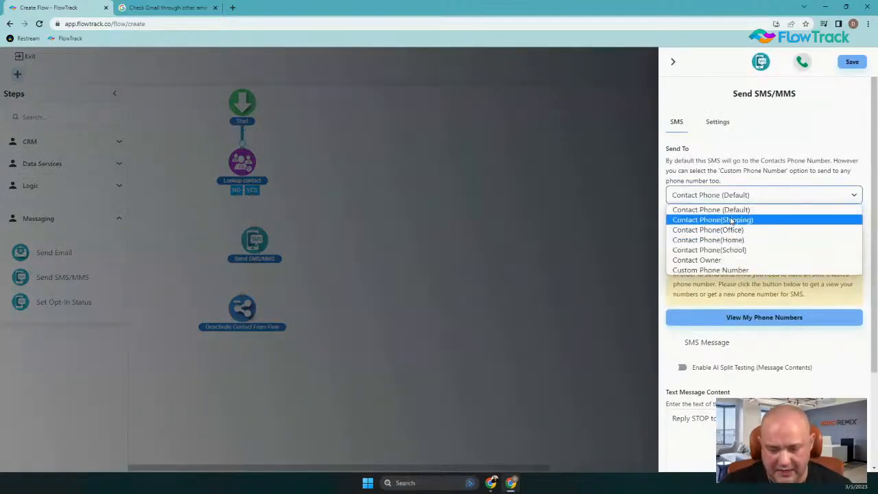
{"action": "left_click", "coordinate": [725, 190]}
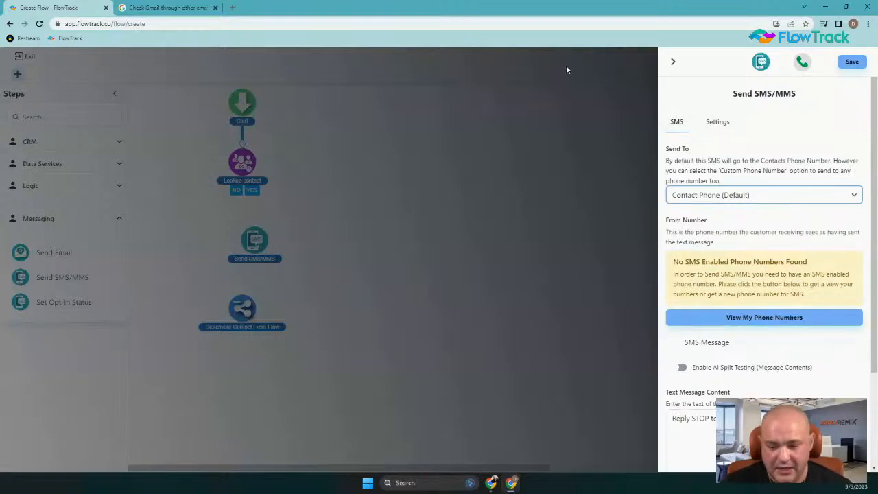
{"action": "left_click", "coordinate": [673, 61]}
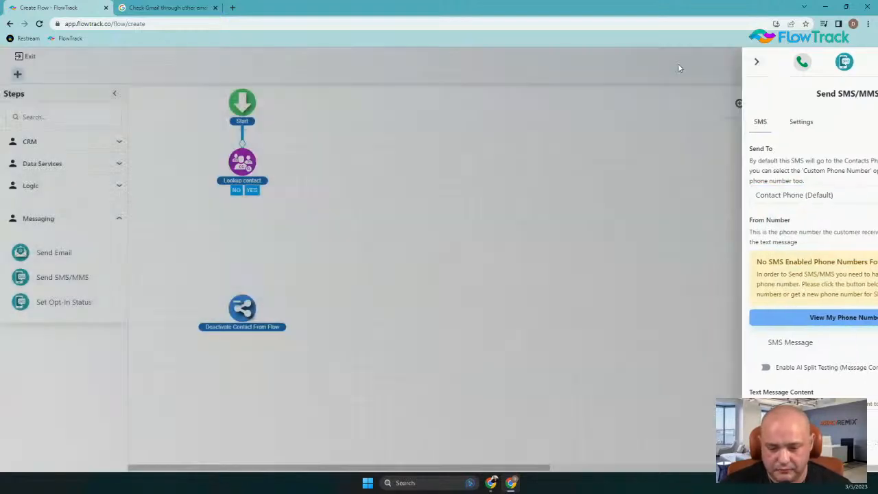
- Rename the flow from Draft Flow to 'SMS Message Blast 3-5-23'
{"action": "left_click", "coordinate": [853, 104]}
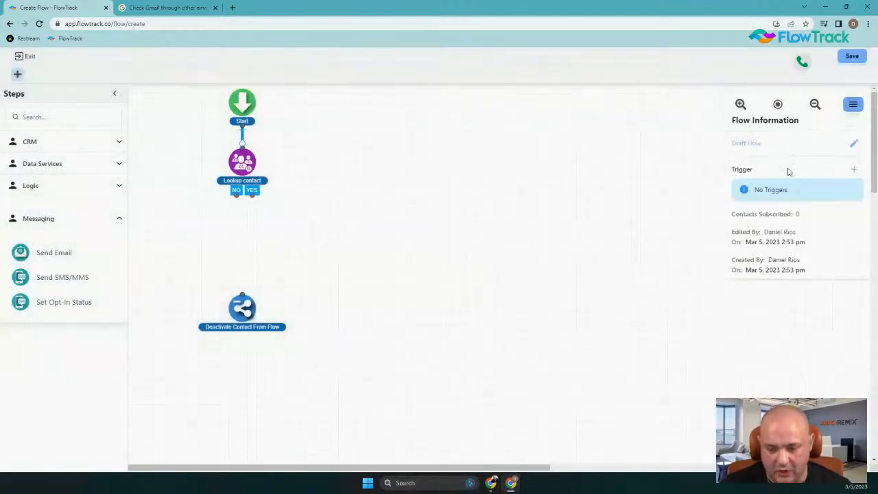
{"action": "left_click", "coordinate": [855, 145]}
{"action": "left_click_drag", "start_coordinate": [365, 264], "coordinate": [270, 260]}
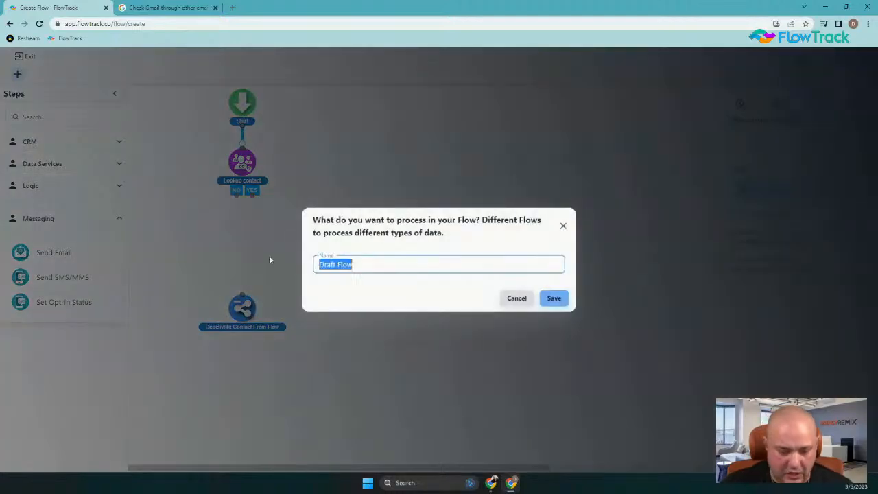
{"action": "type", "text": "SMS Mes"}
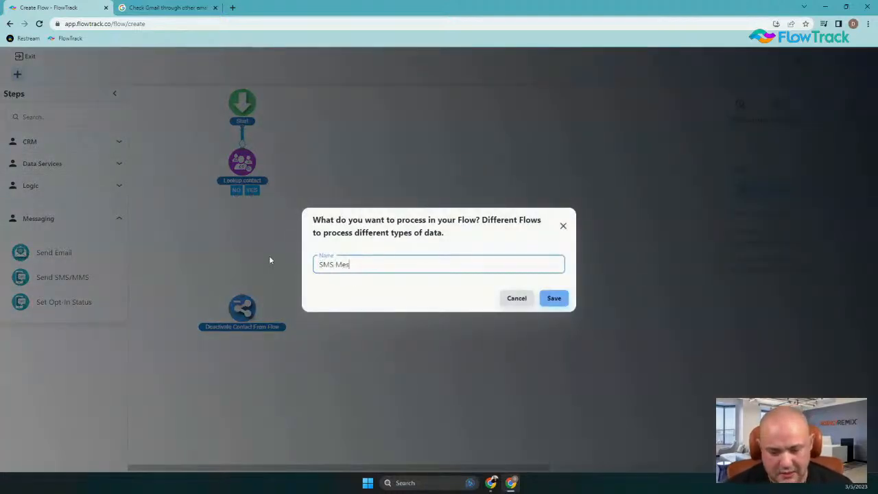
{"action": "type", "text": "sage Blast"}
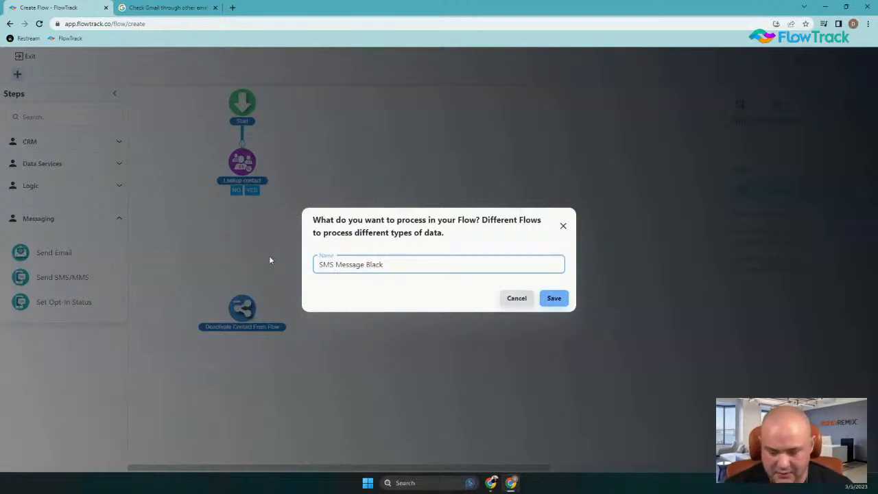
{"action": "type", "text": " 3-5-23"}
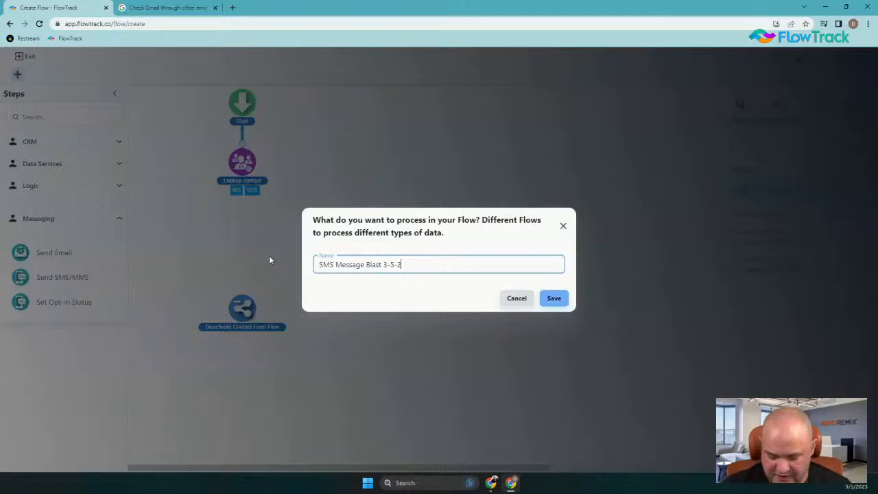
{"action": "left_click", "coordinate": [552, 302]}
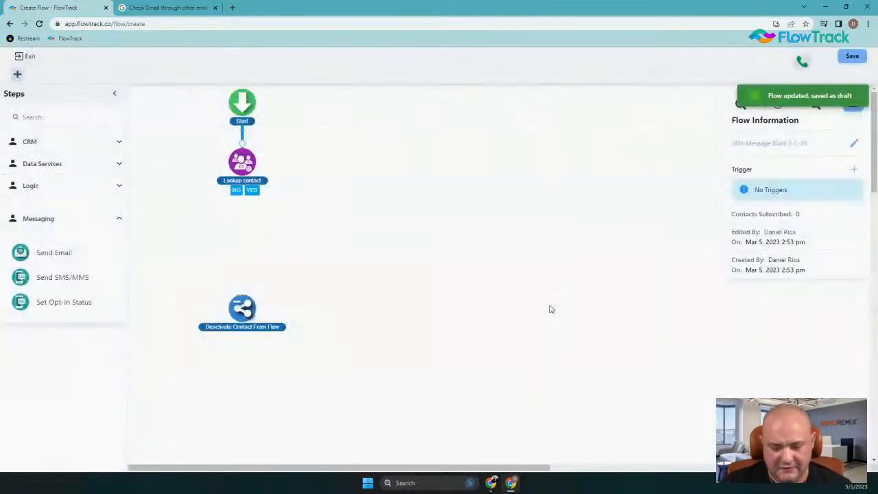
- Connect both Lookup contact outcomes, YES and NO, to Deactivate Contact From Flow, then save and publish
{"action": "left_click_drag", "start_coordinate": [236, 193], "coordinate": [242, 295]}
{"action": "left_click_drag", "start_coordinate": [237, 195], "coordinate": [241, 296]}
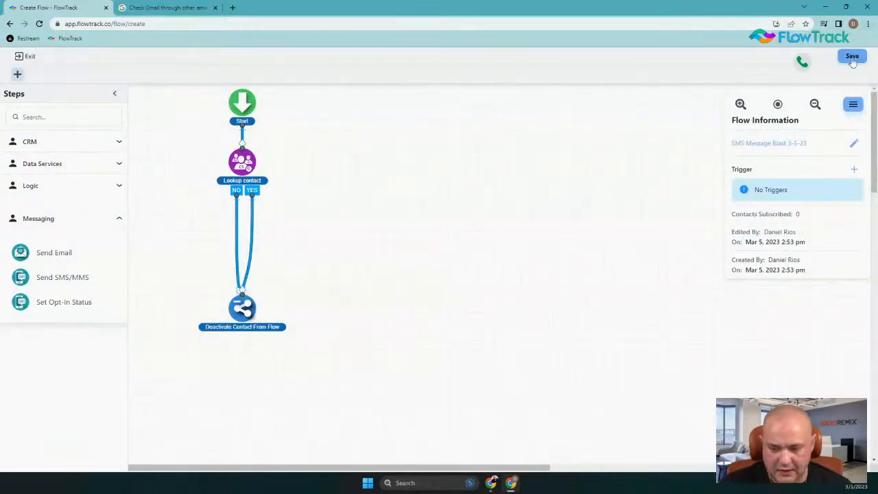
{"action": "left_click", "coordinate": [852, 56]}
{"action": "left_click", "coordinate": [547, 298]}
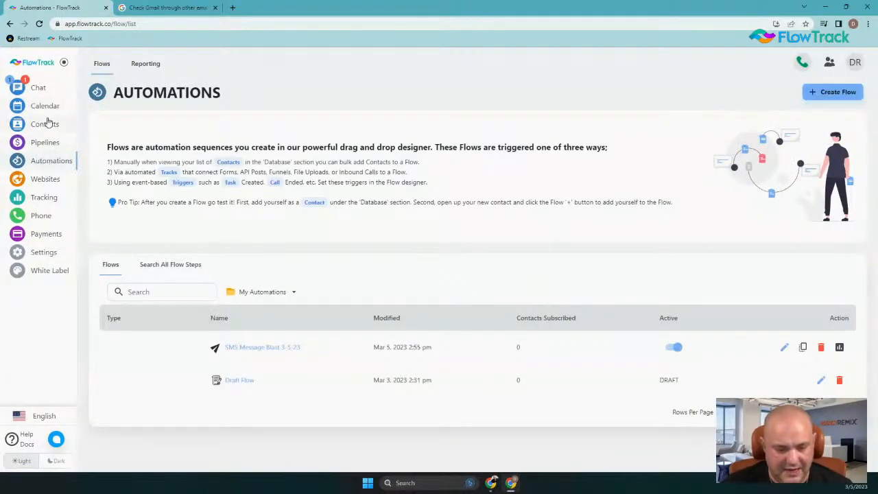
- Select the VIP-tagged contact on the Contacts page
{"action": "left_click", "coordinate": [48, 123]}
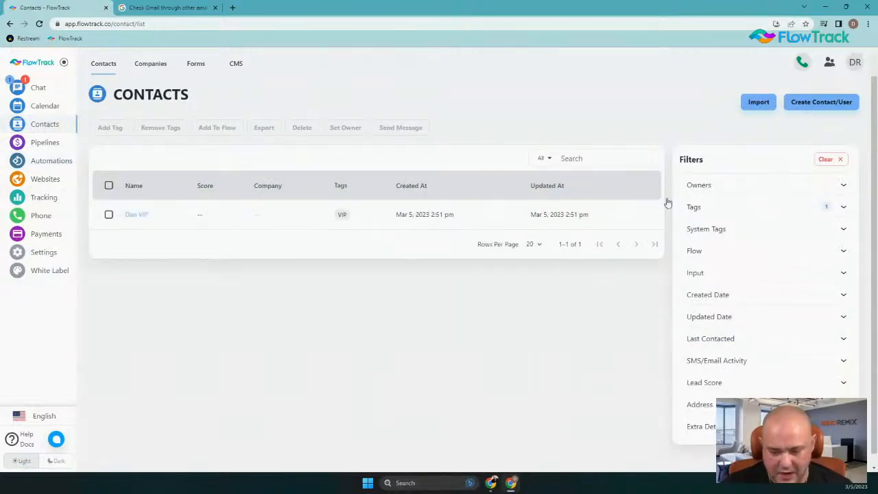
{"action": "left_click", "coordinate": [108, 186]}
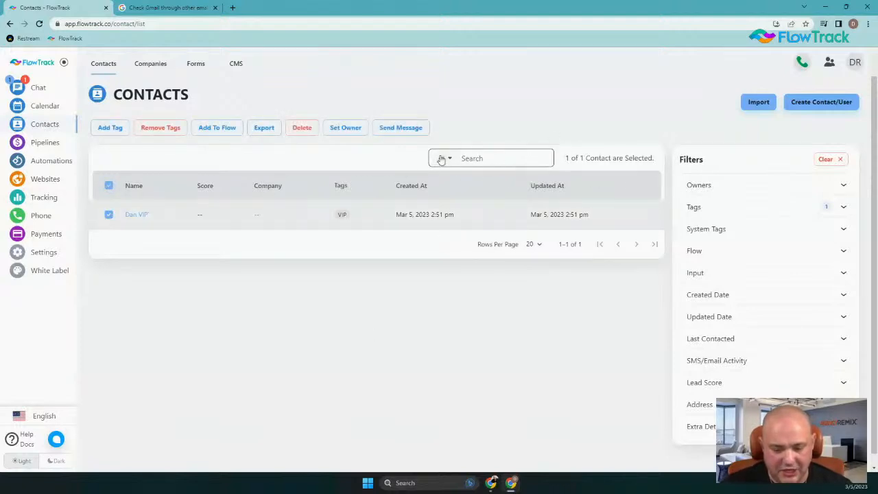
{"action": "left_click", "coordinate": [442, 158]}
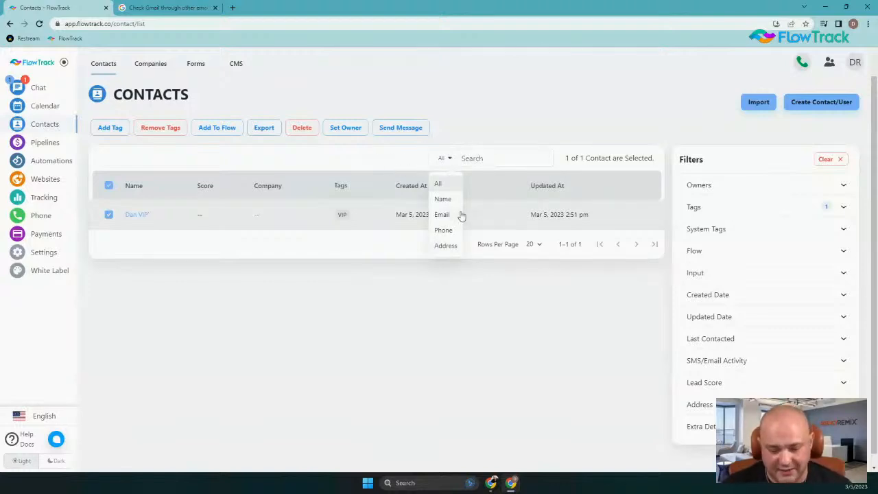
{"action": "left_click", "coordinate": [391, 153]}
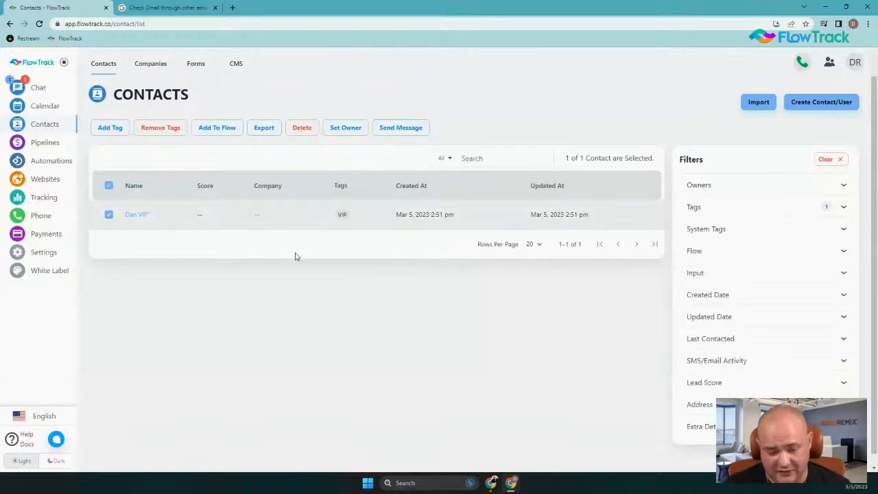
- Add the selected VIP contact to Draft Flow and close the dialog
{"action": "left_click", "coordinate": [210, 129]}
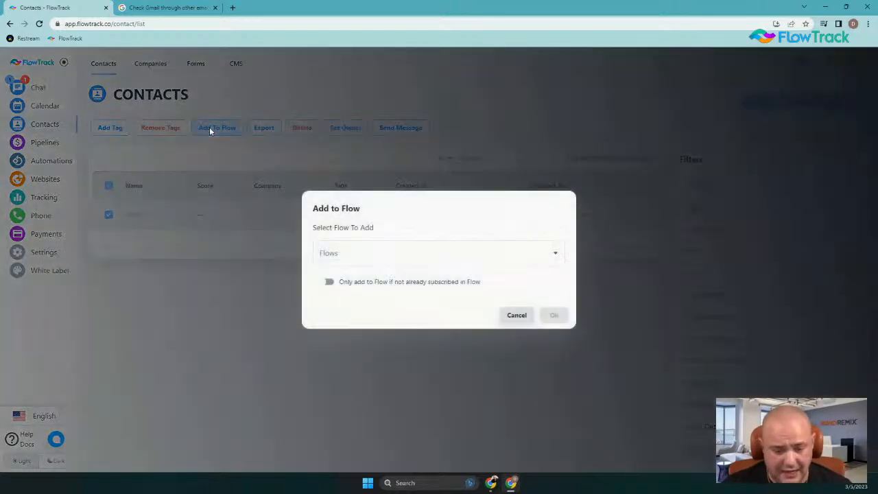
{"action": "left_click", "coordinate": [367, 249]}
{"action": "left_click", "coordinate": [361, 280]}
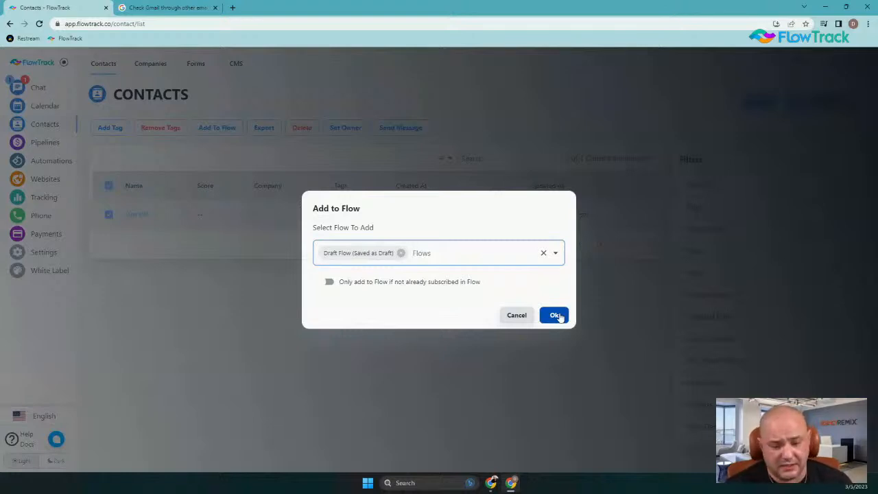
{"action": "left_click", "coordinate": [526, 321]}
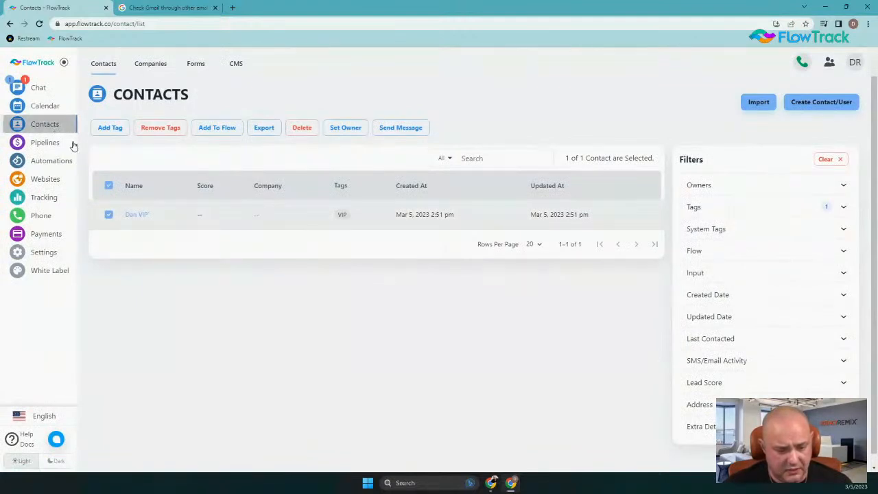
- Open the VIP contact's detail page
{"action": "left_click", "coordinate": [135, 214]}
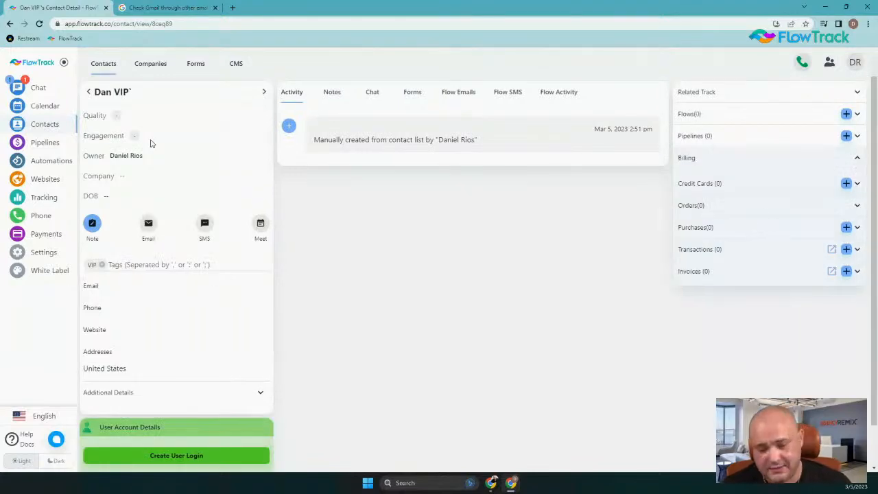
{"action": "scroll", "coordinate": [329, 367], "scroll_direction": "down", "scroll_amount": 2}
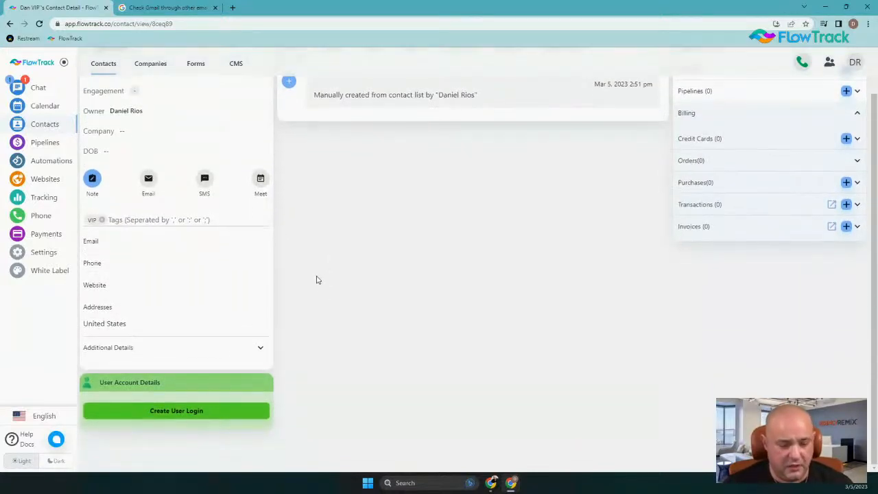
{"action": "scroll", "coordinate": [318, 279], "scroll_direction": "up", "scroll_amount": 2}
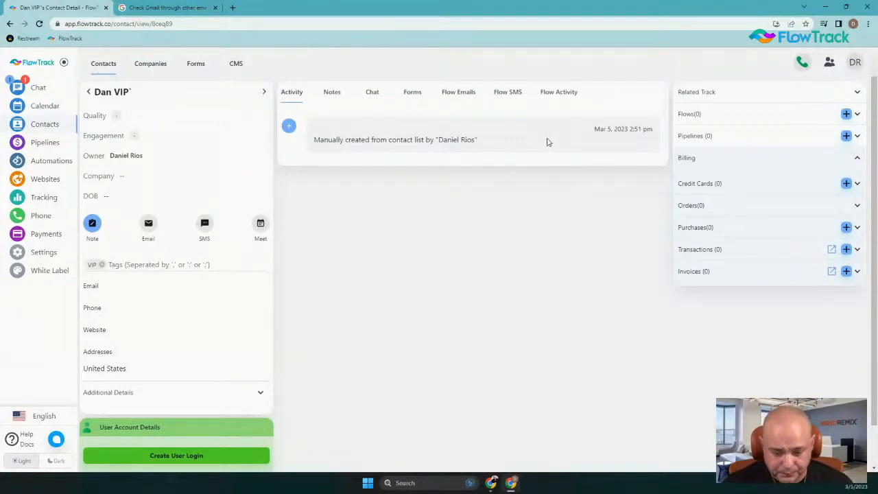
- Check the contact's Chat inboxes (email and SMS), then view its Forms records
{"action": "left_click", "coordinate": [372, 93]}
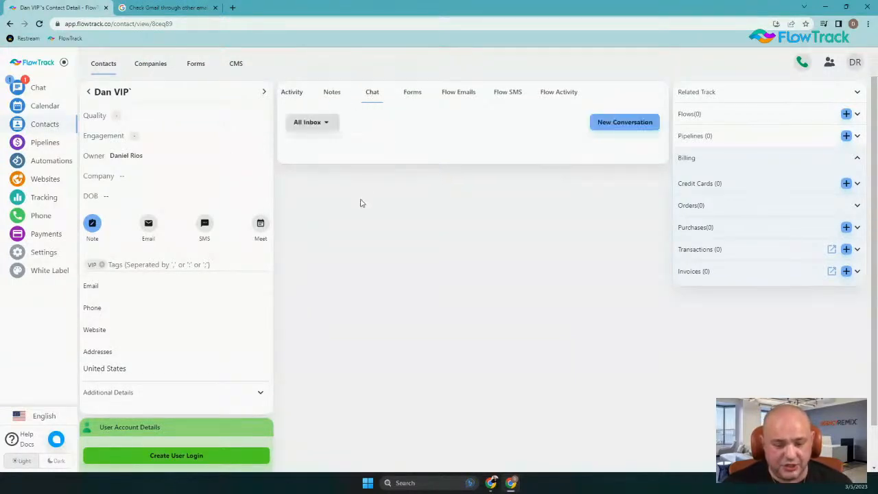
{"action": "left_click", "coordinate": [322, 122]}
{"action": "left_click", "coordinate": [308, 183]}
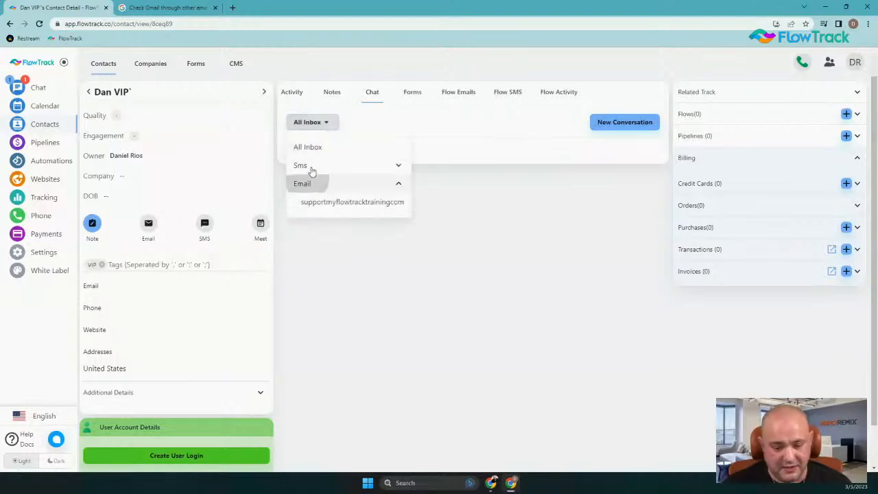
{"action": "left_click", "coordinate": [308, 165]}
{"action": "left_click", "coordinate": [492, 269]}
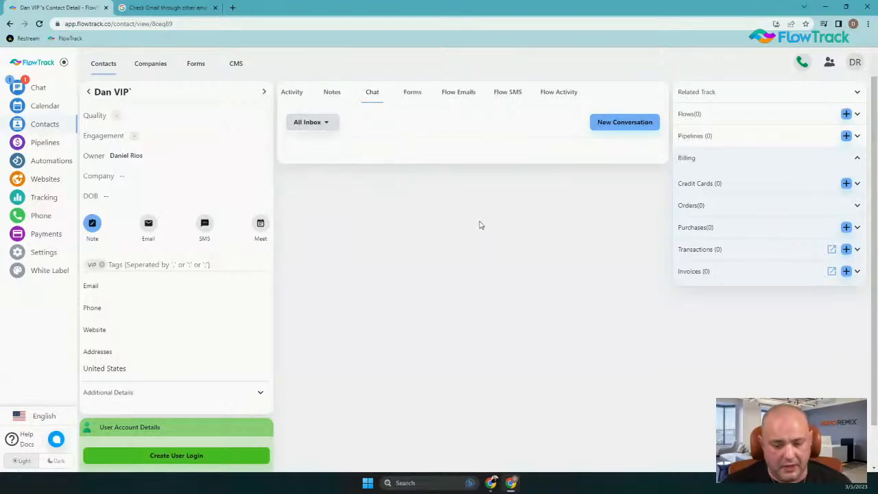
{"action": "left_click", "coordinate": [406, 94]}
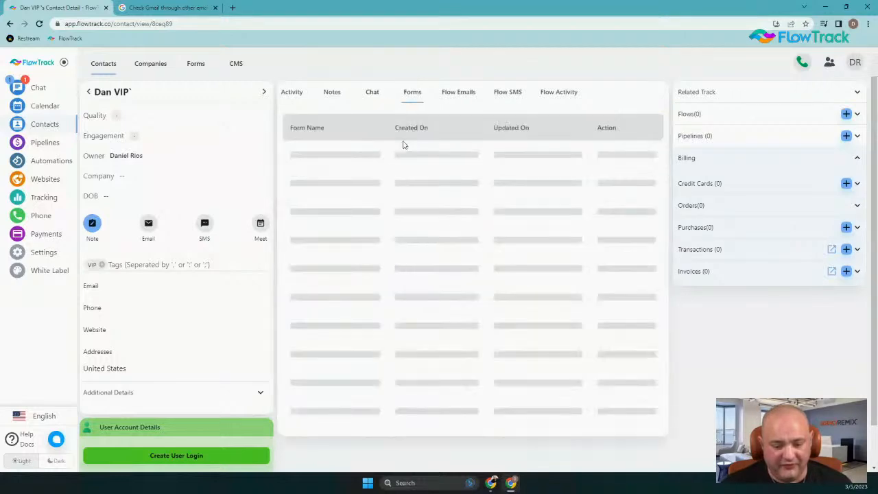